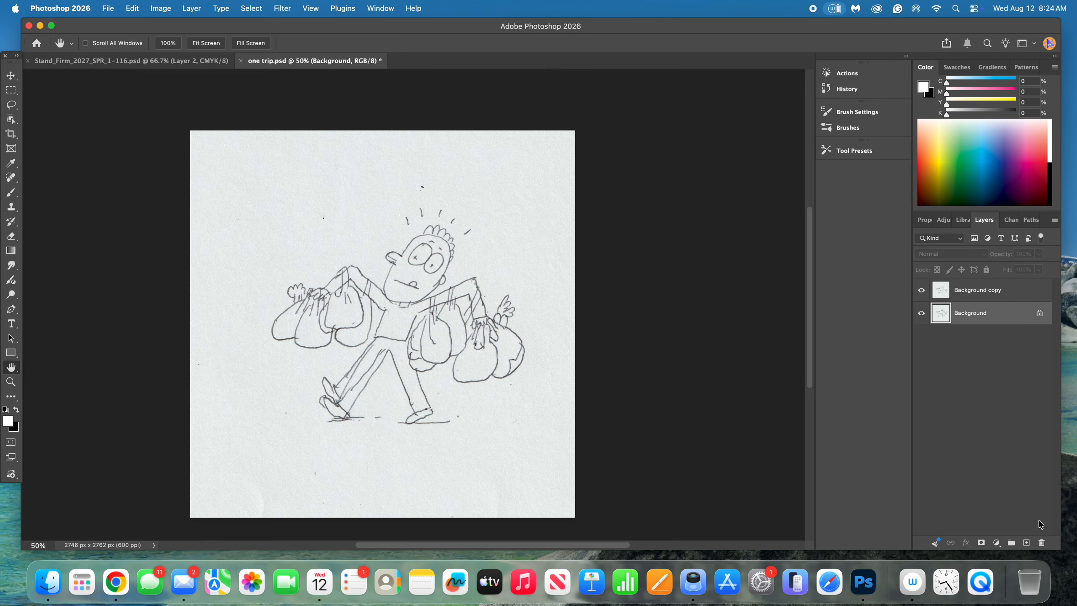
Step: Add a new layer directly above Background and fill it with the white foreground color at 100% opacity in Normal mode
left_click(1026, 542)
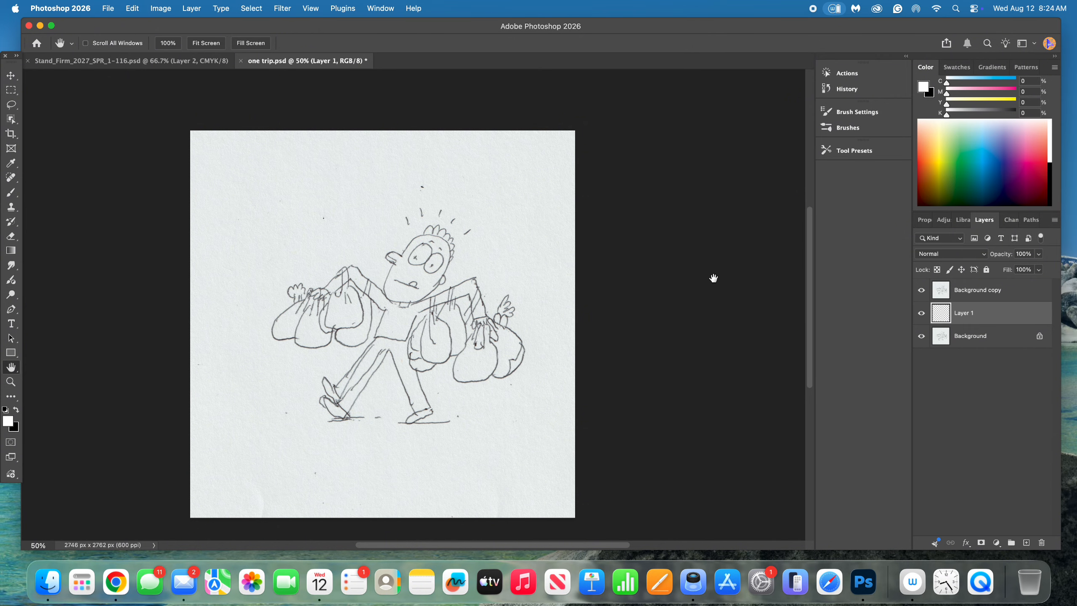
left_click(132, 9)
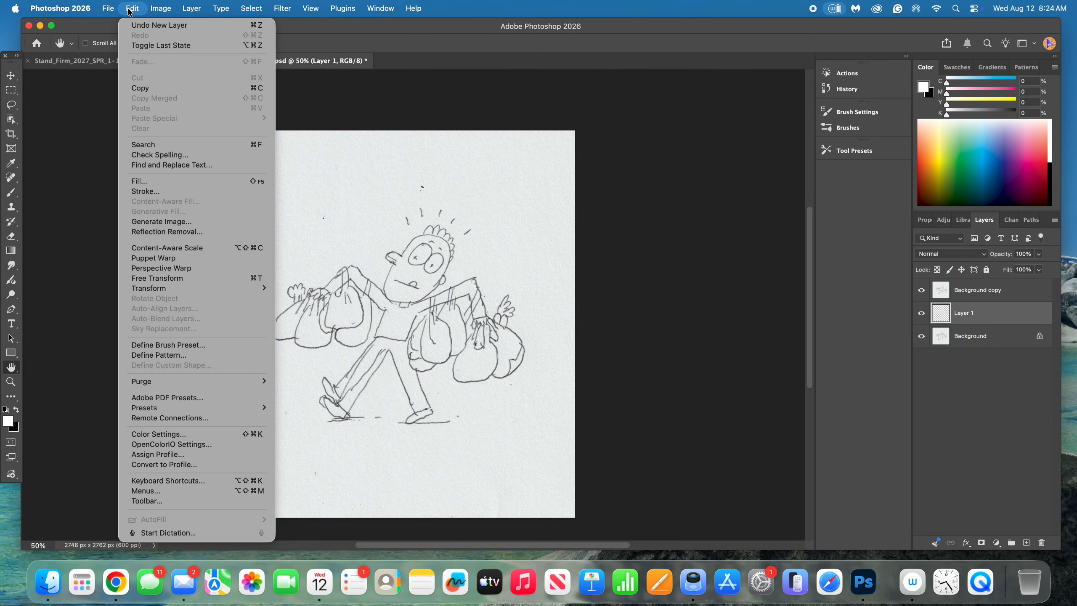
left_click(142, 182)
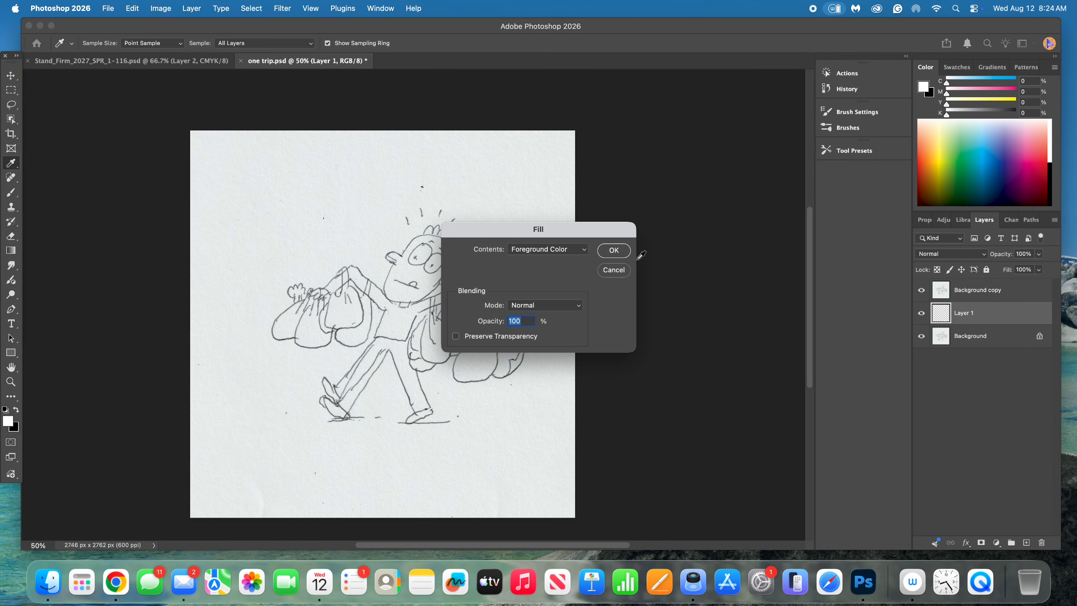
left_click(615, 249)
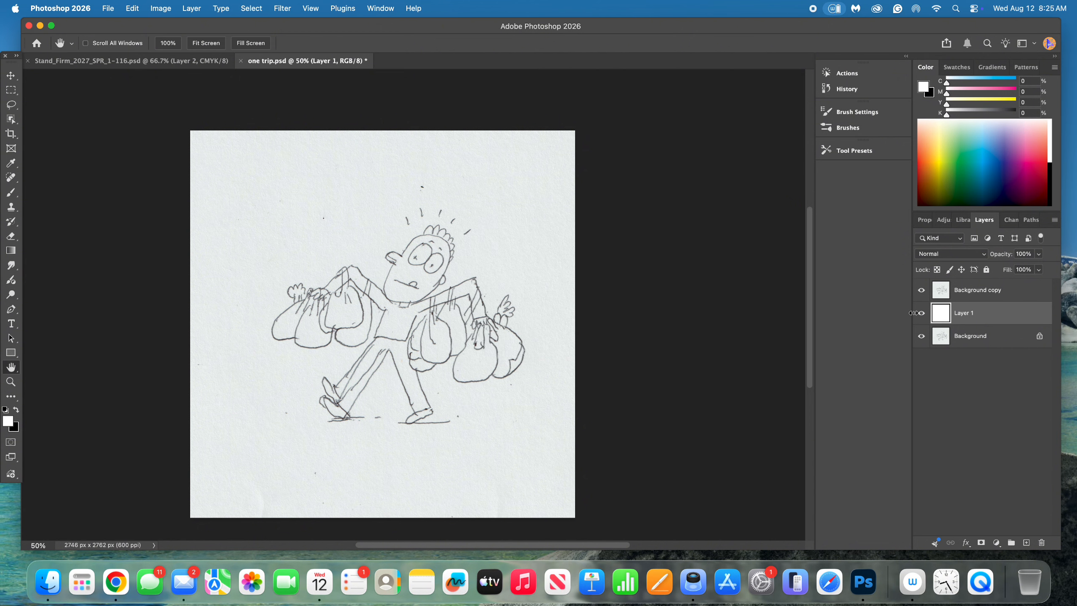
Step: Fully lock the white-filled Layer 1
left_click(982, 299)
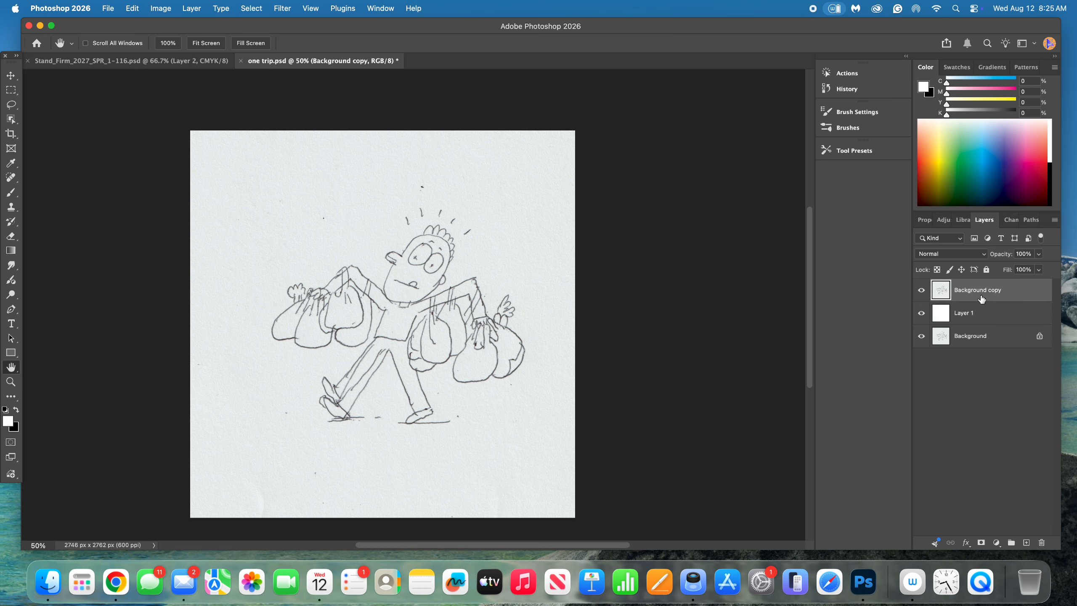
left_click(1016, 312)
left_click(986, 269)
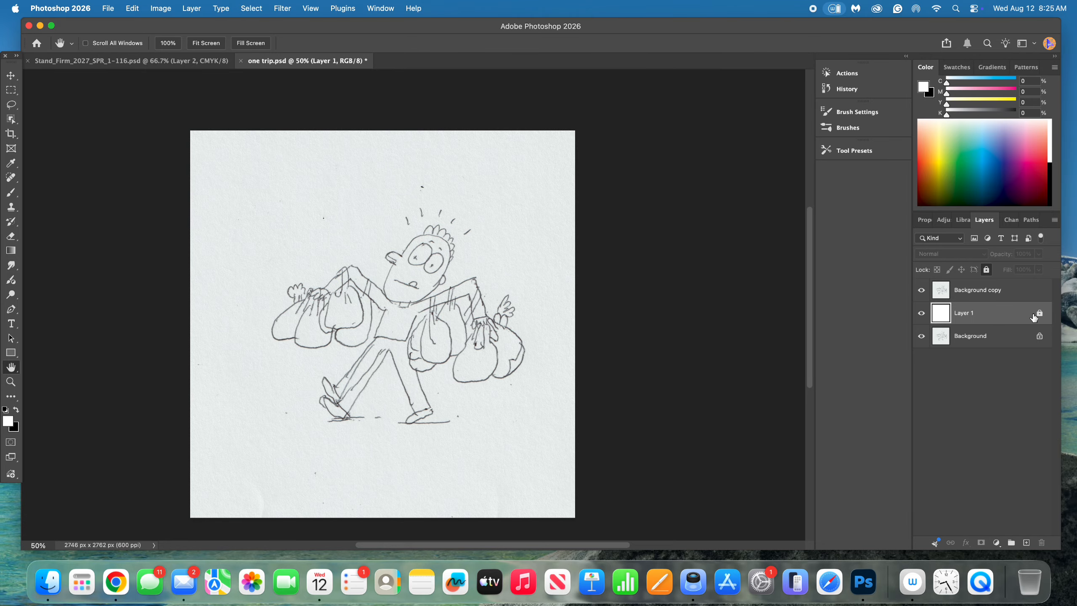
Step: Raise the brightness of the Background copy layer moderately with Brightness/Contrast, leaving the contrast at 0
left_click(1014, 295)
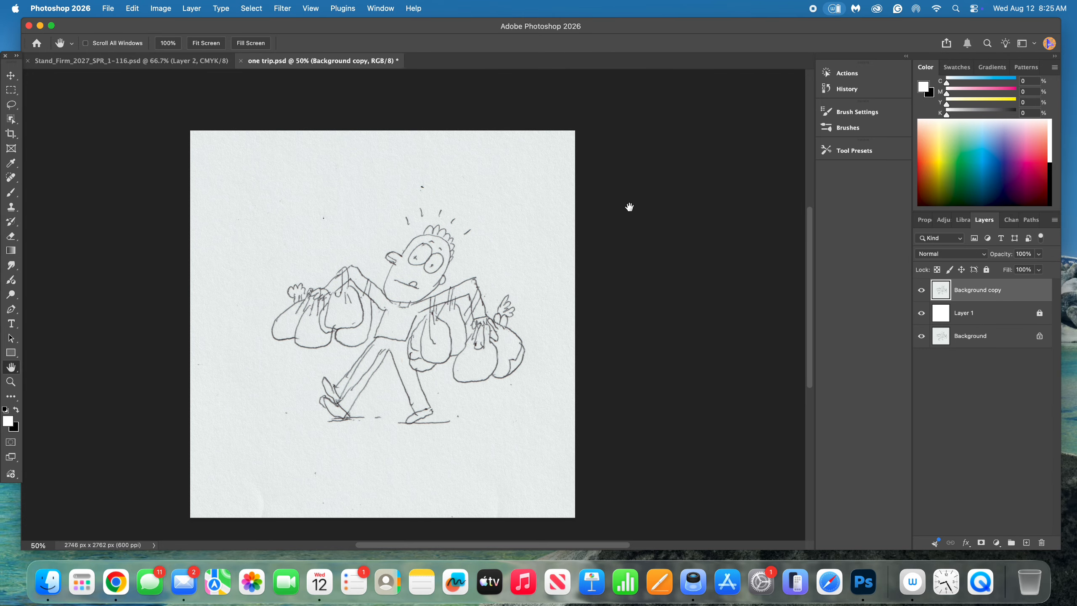
left_click(252, 9)
mouse_move(186, 11)
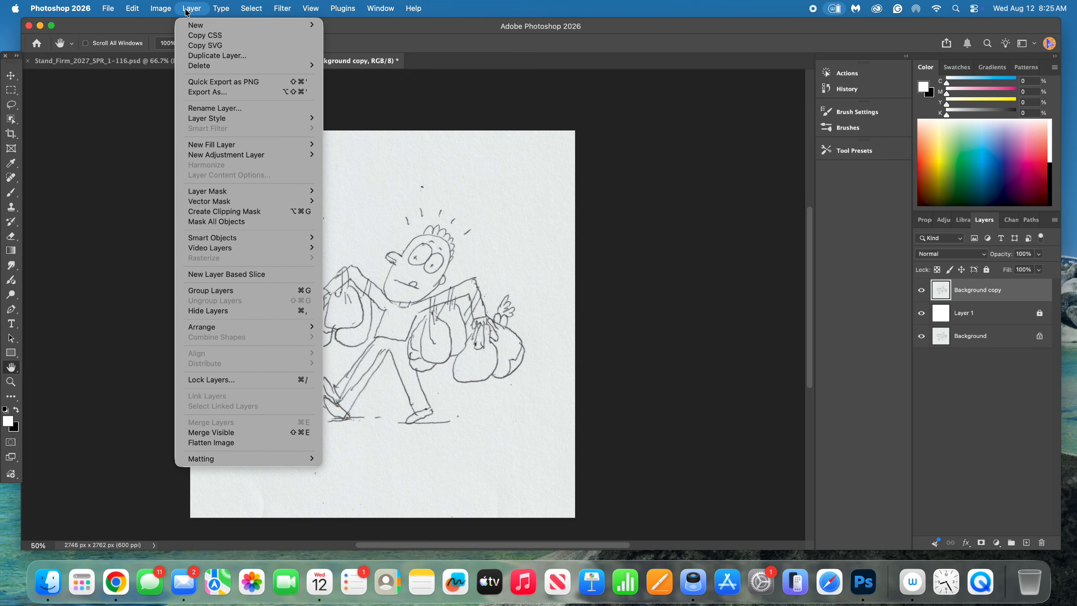
mouse_move(183, 40)
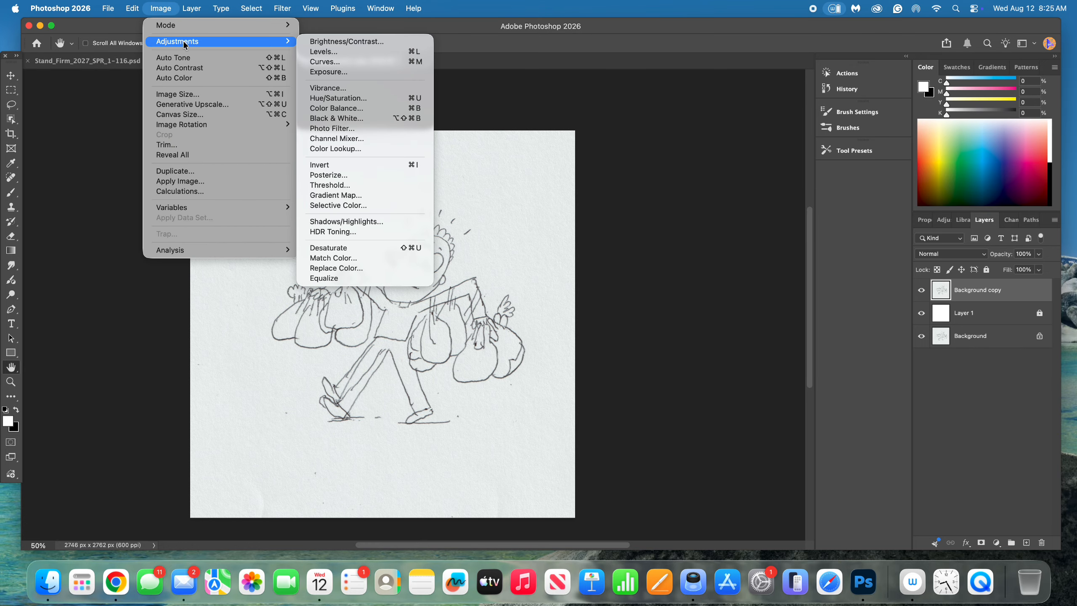
left_click(344, 42)
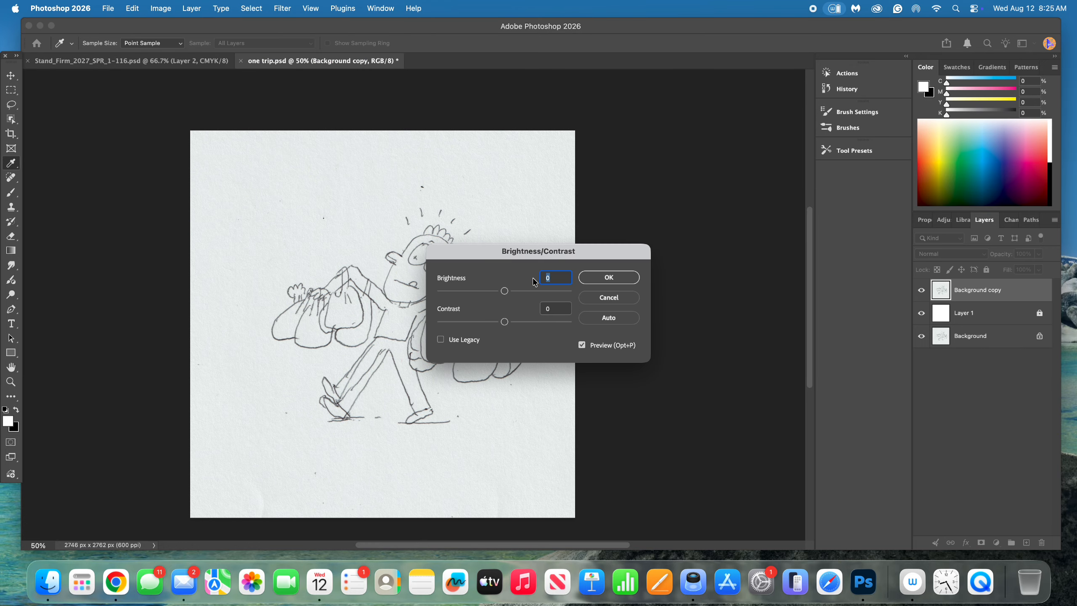
left_click_drag(505, 292, 516, 292)
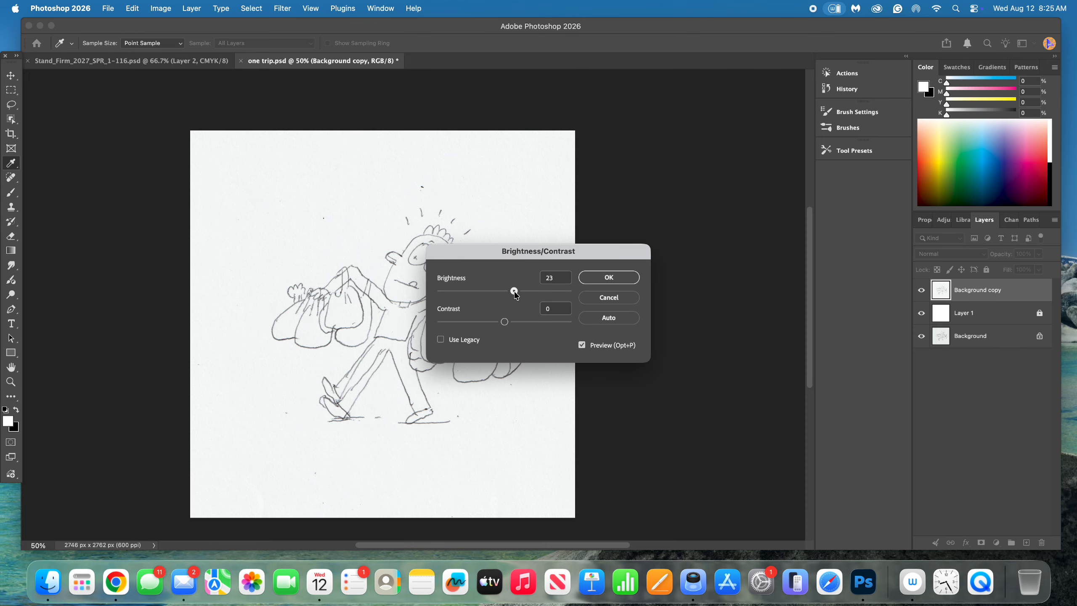
mouse_move(514, 294)
left_mouse_down()
mouse_move(499, 294)
mouse_move(511, 296)
left_mouse_up()
left_click(625, 281)
key("h")
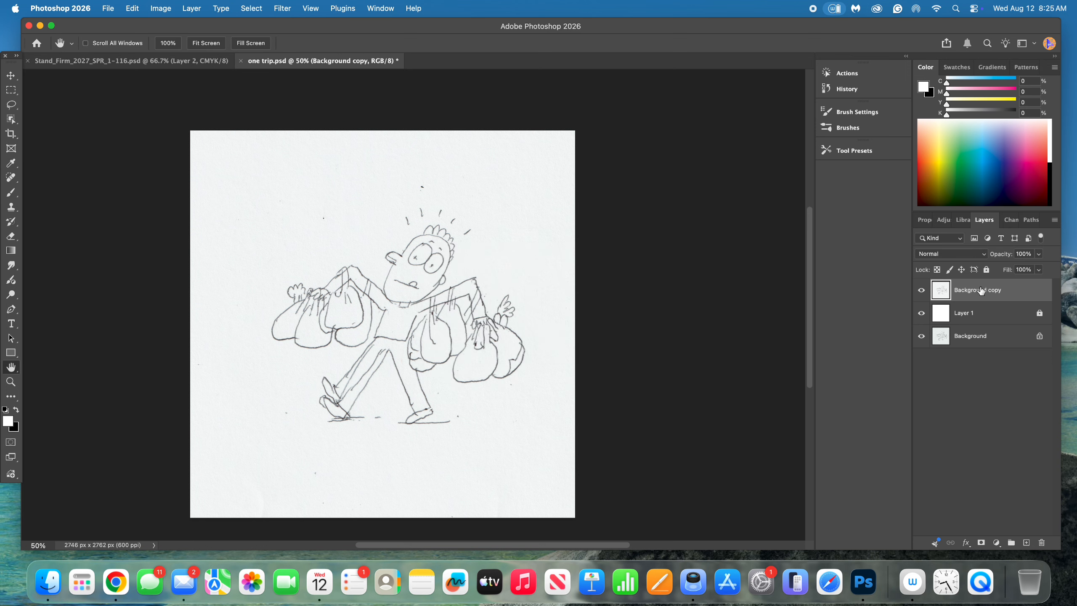
Step: Select the paper tones on Background copy with Color Range by sampling the blank paper near the figure
left_click(251, 8)
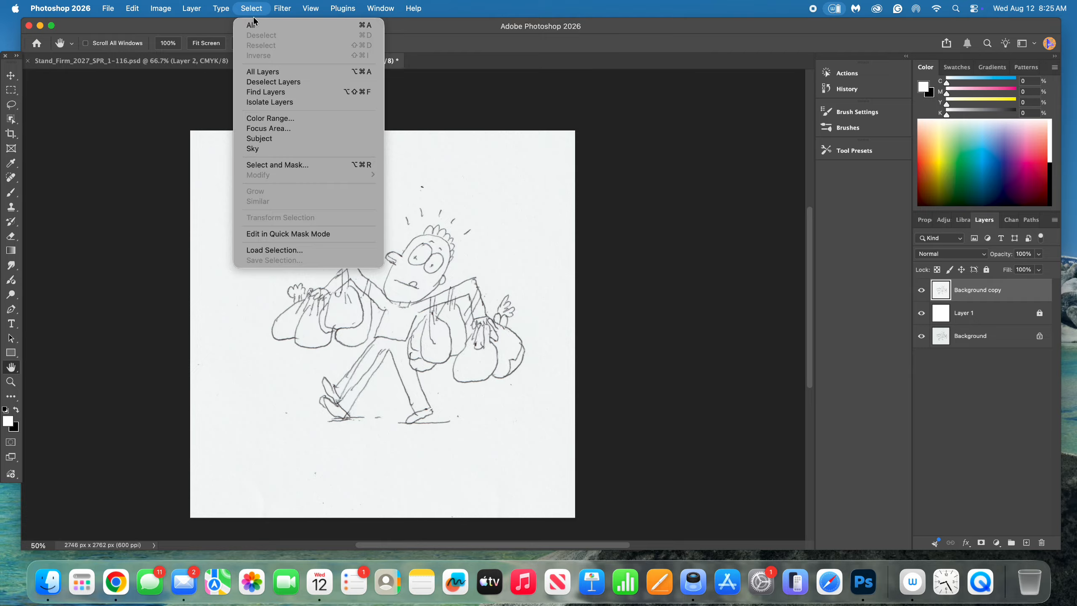
left_click(276, 118)
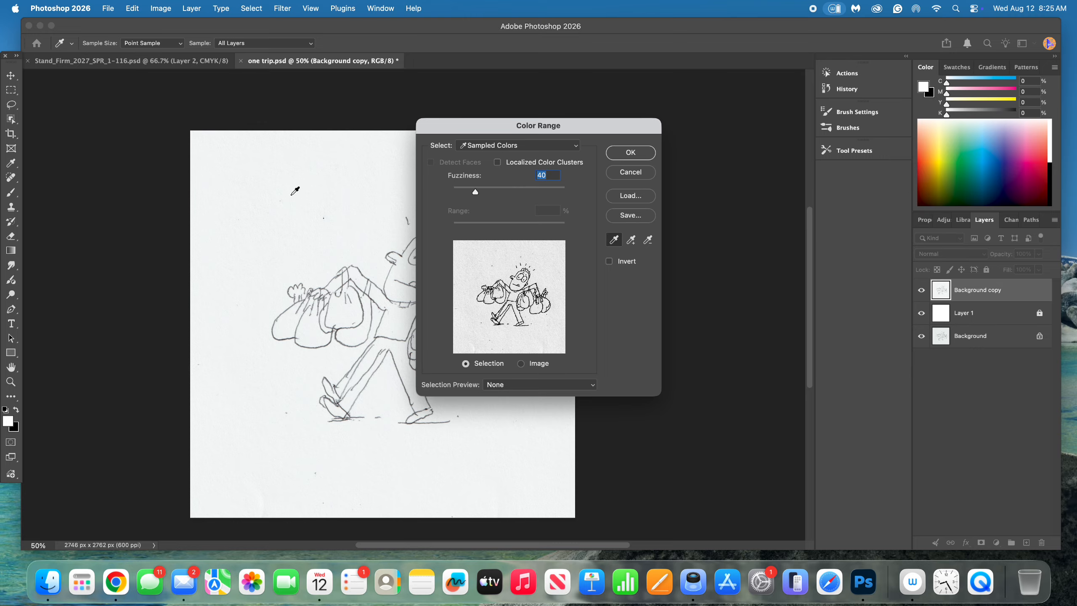
left_click(294, 219)
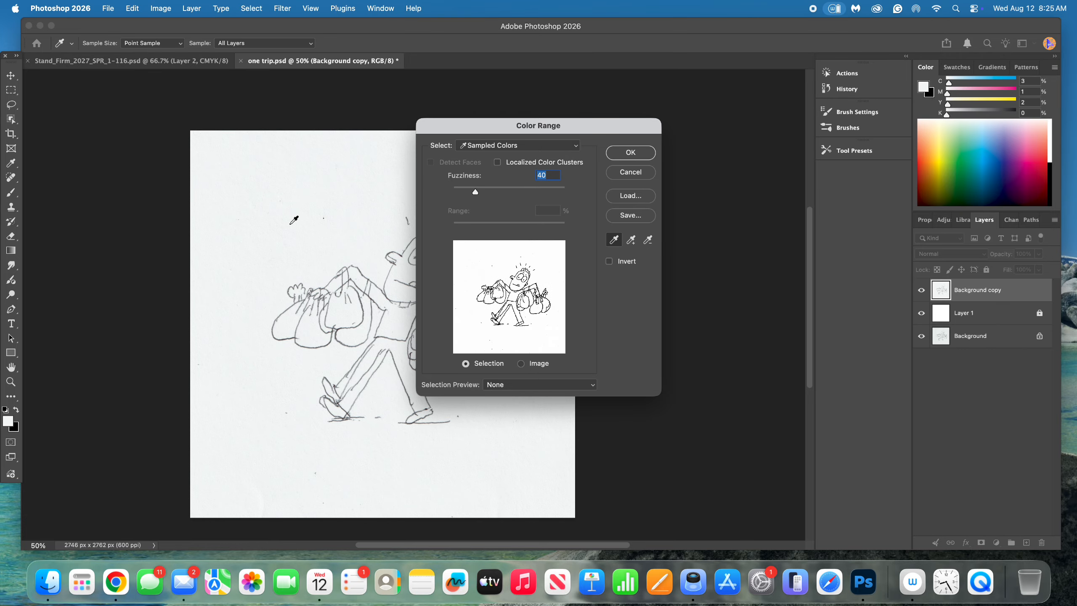
left_click(653, 152)
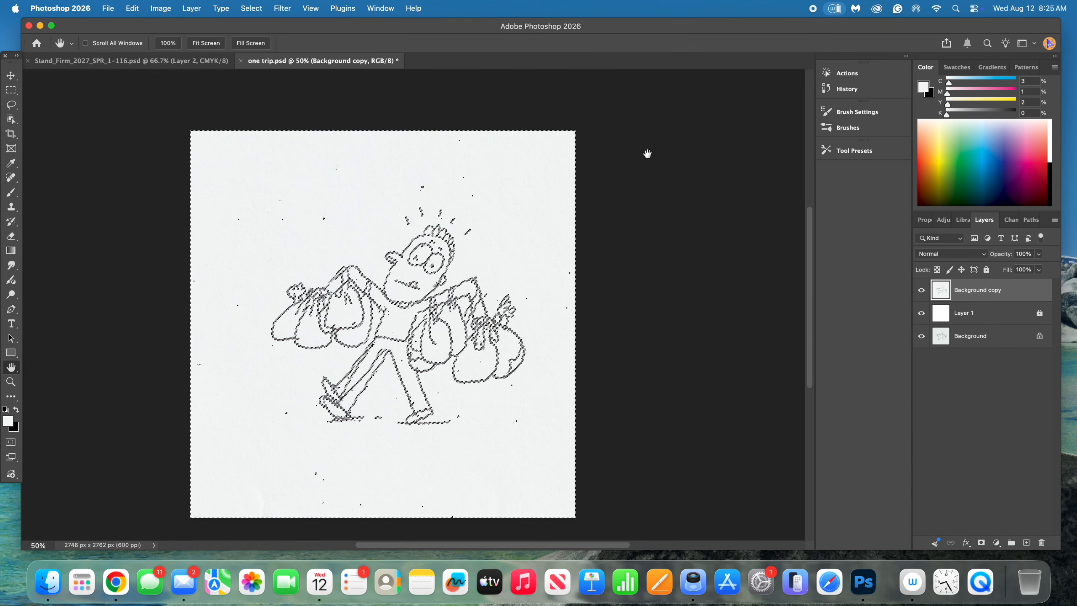
Step: Extend the selection to similar pixels and delete the selected paper from Background copy, clearing the selection
left_click(283, 9)
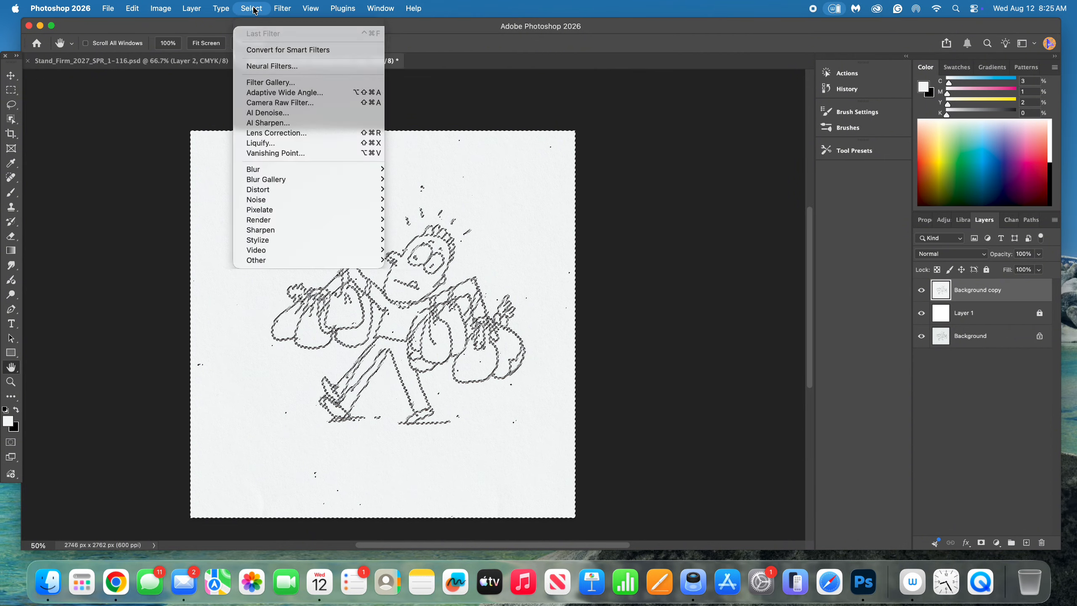
mouse_move(253, 9)
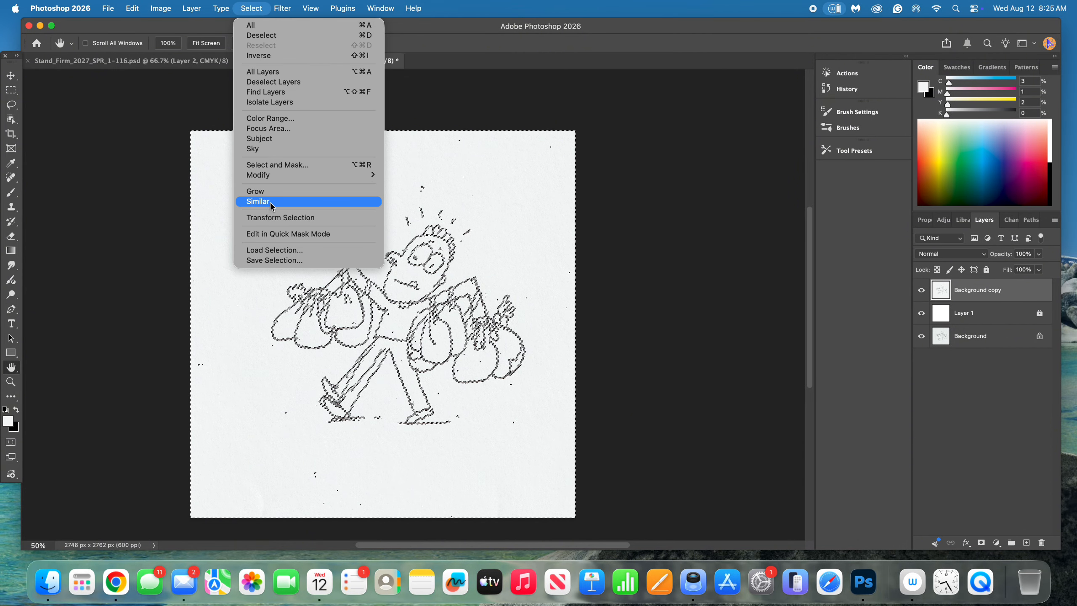
left_click(304, 199)
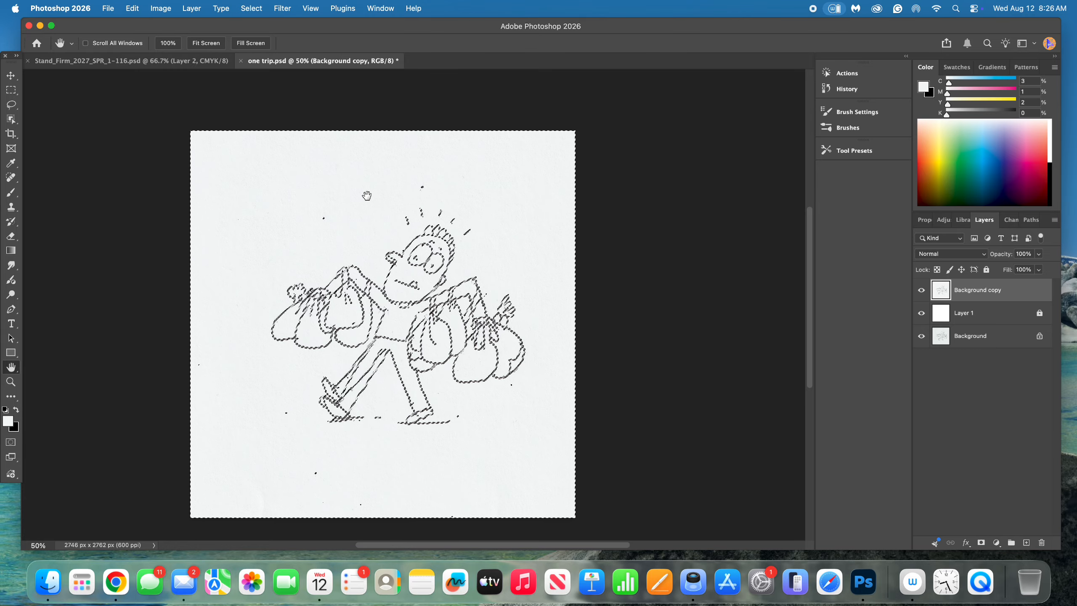
key("BackSpace")
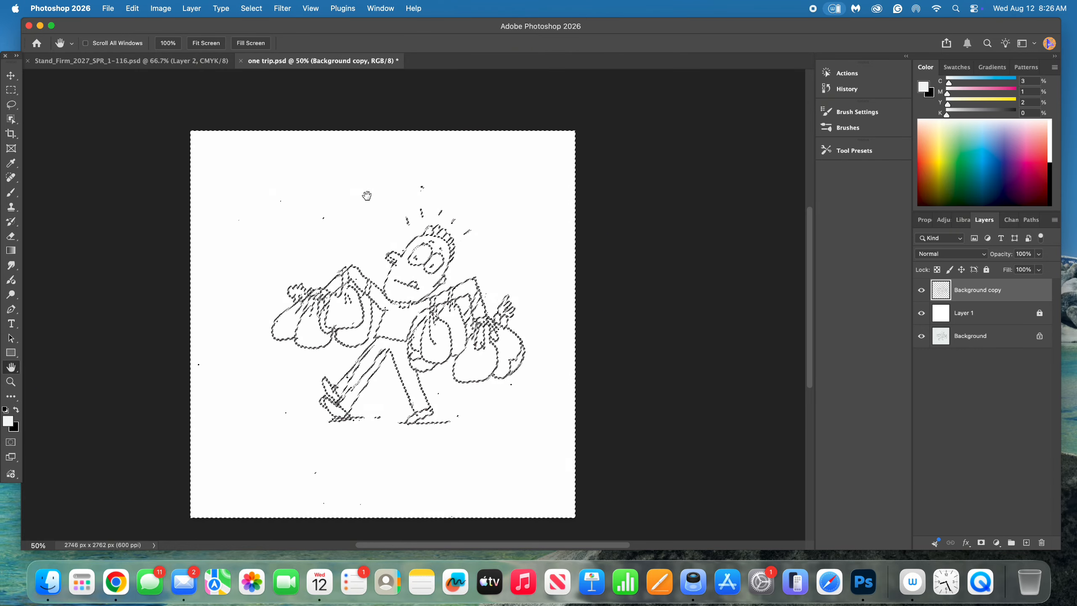
key("super+d")
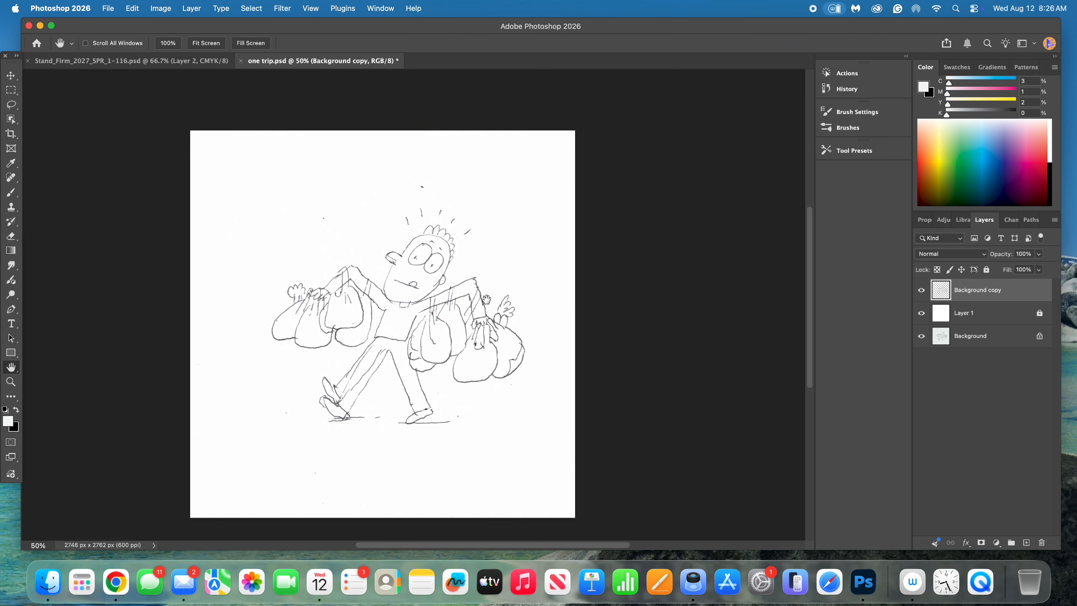
Step: Undo the paper deletion and the selection on Background copy
key("super+z")
key("super+z")
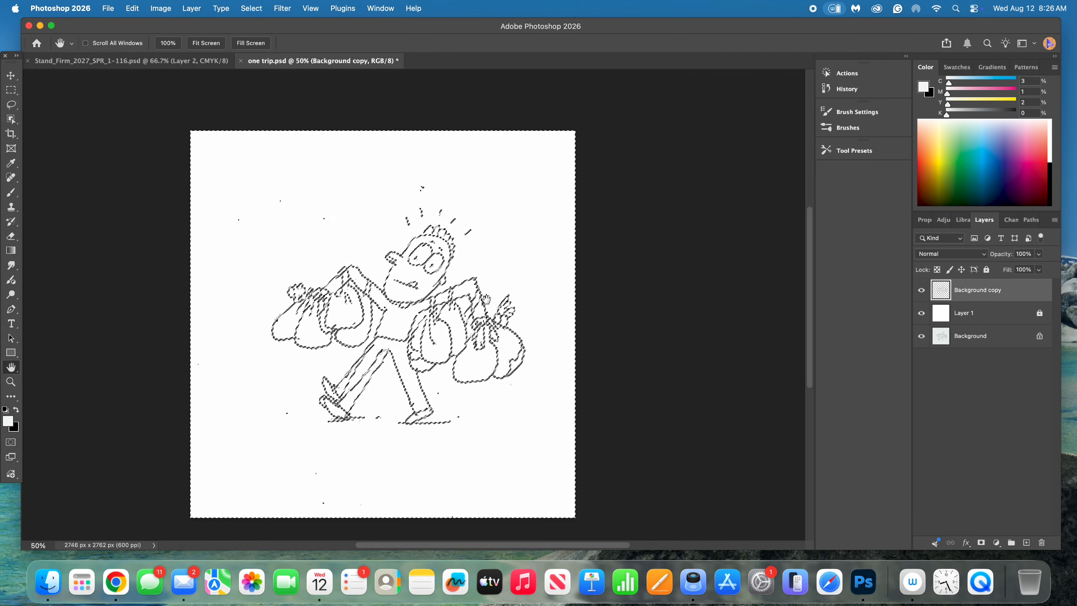
key("super+z")
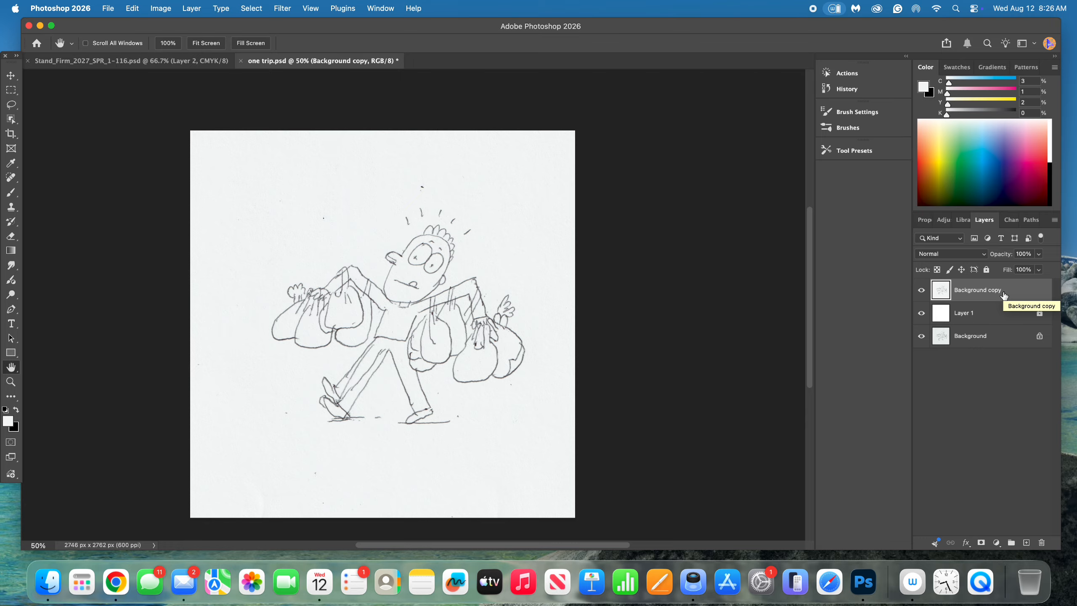
Step: Duplicate Background copy, set the duplicate's blend mode to Multiply and merge it down to darken the line art
left_click_drag(1003, 296, 1026, 542)
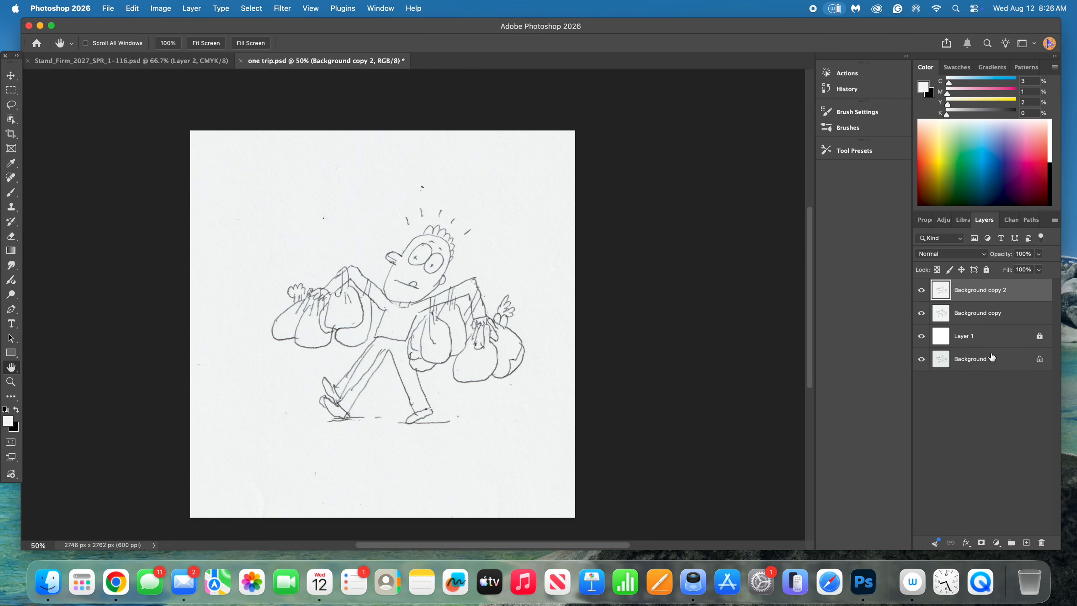
left_click(944, 253)
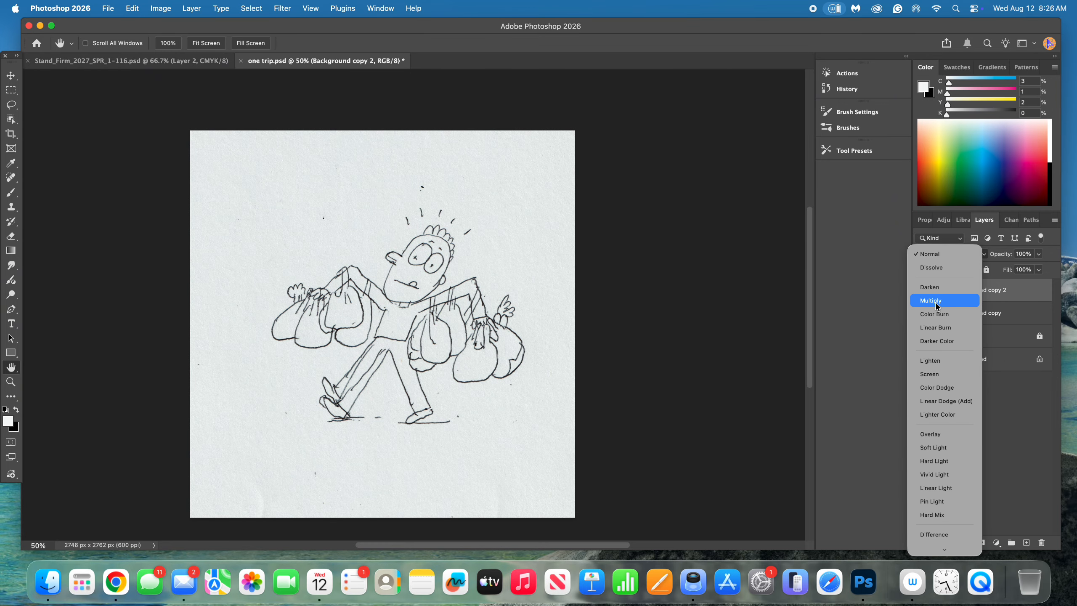
left_click(936, 301)
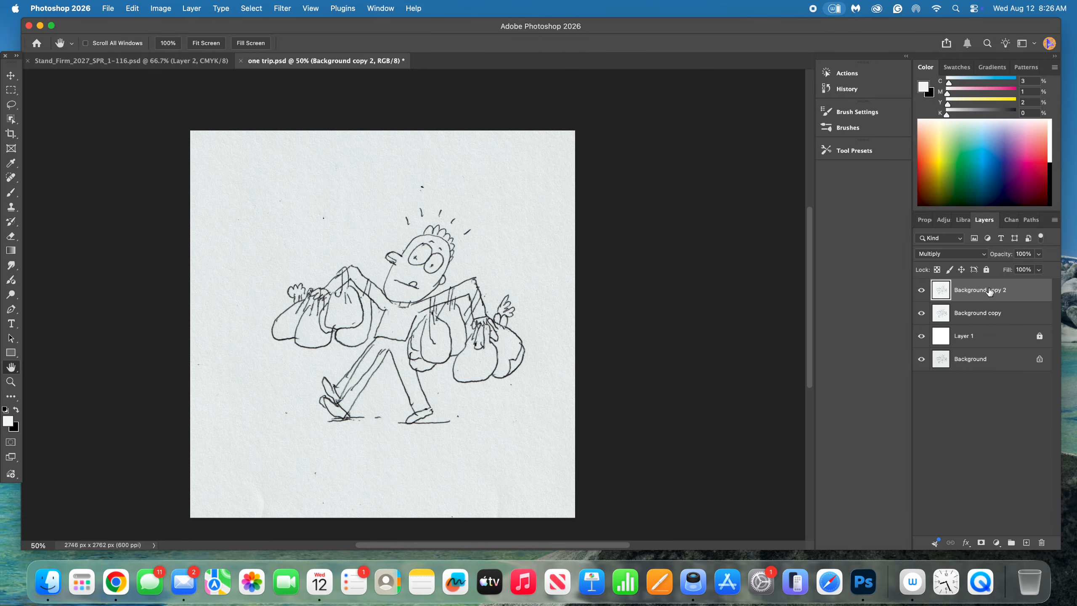
key("Delete")
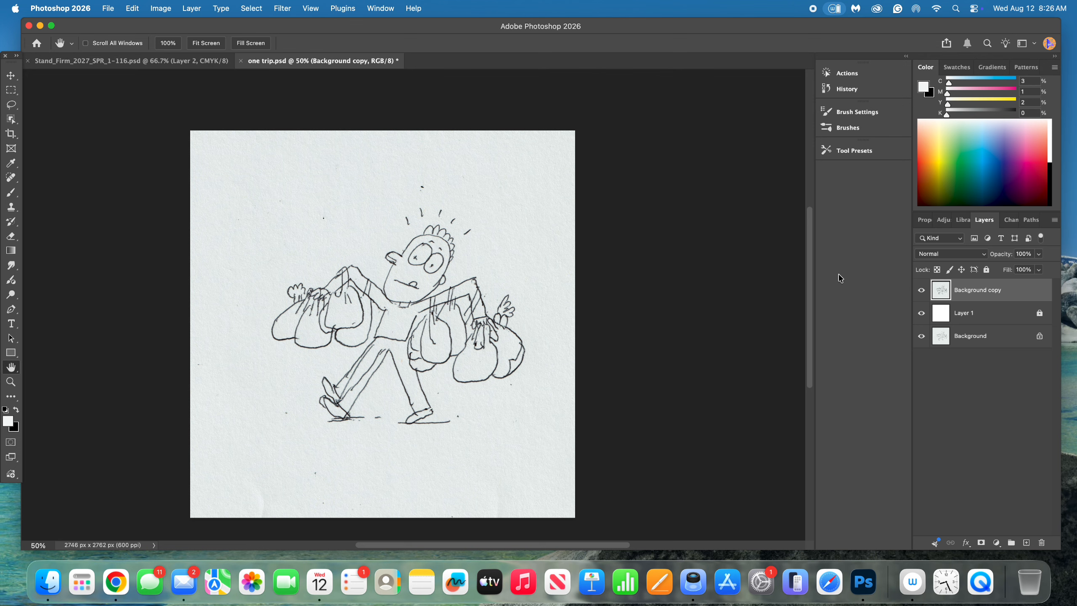
Step: Set the brightness of the merged Background copy layer to 5 with Brightness/Contrast
left_click(257, 10)
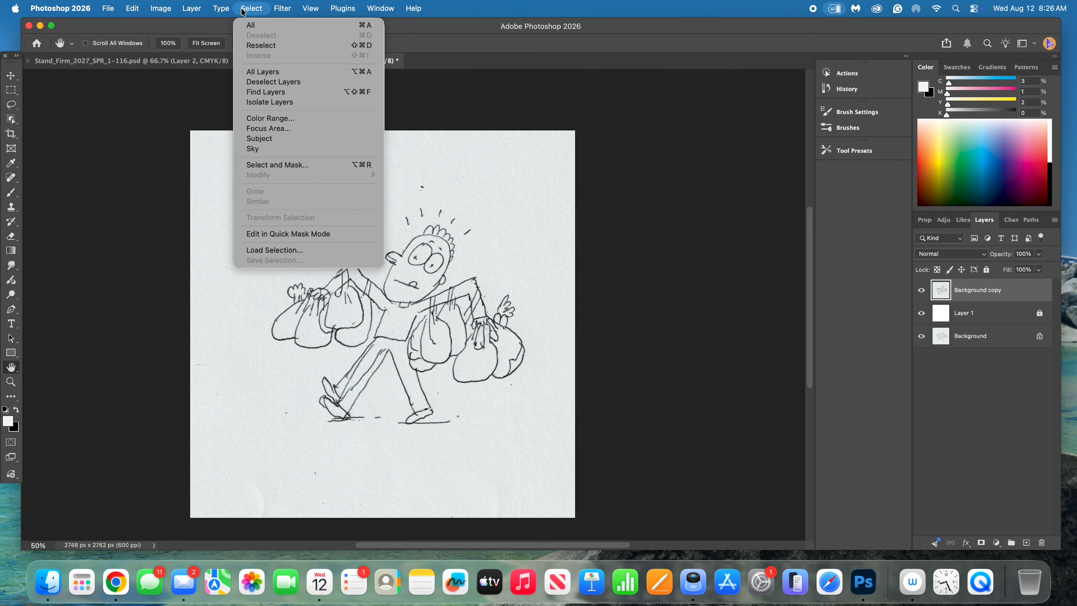
mouse_move(169, 43)
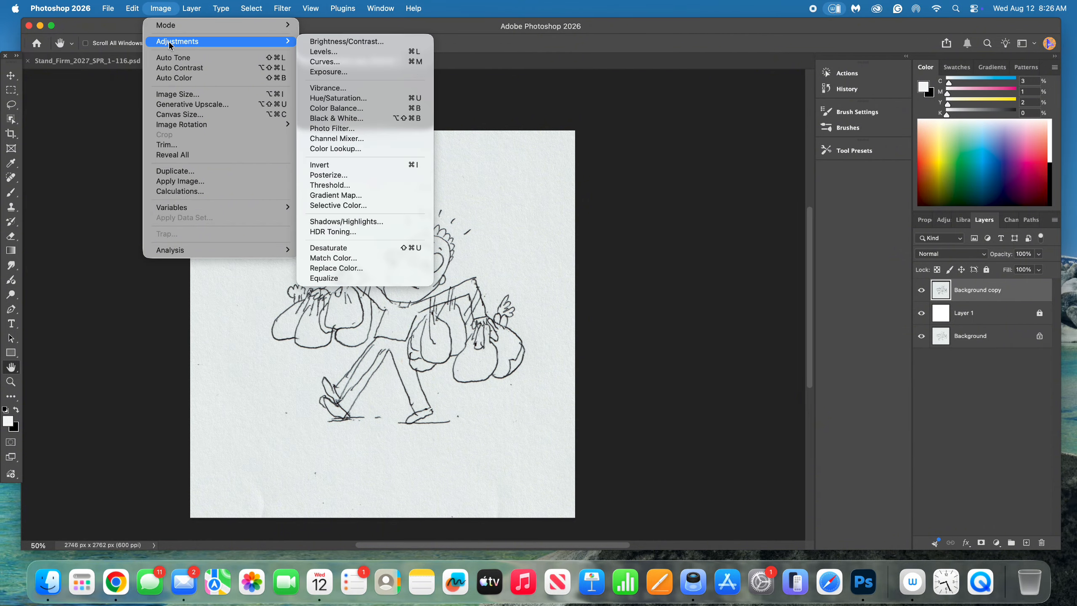
left_click(335, 41)
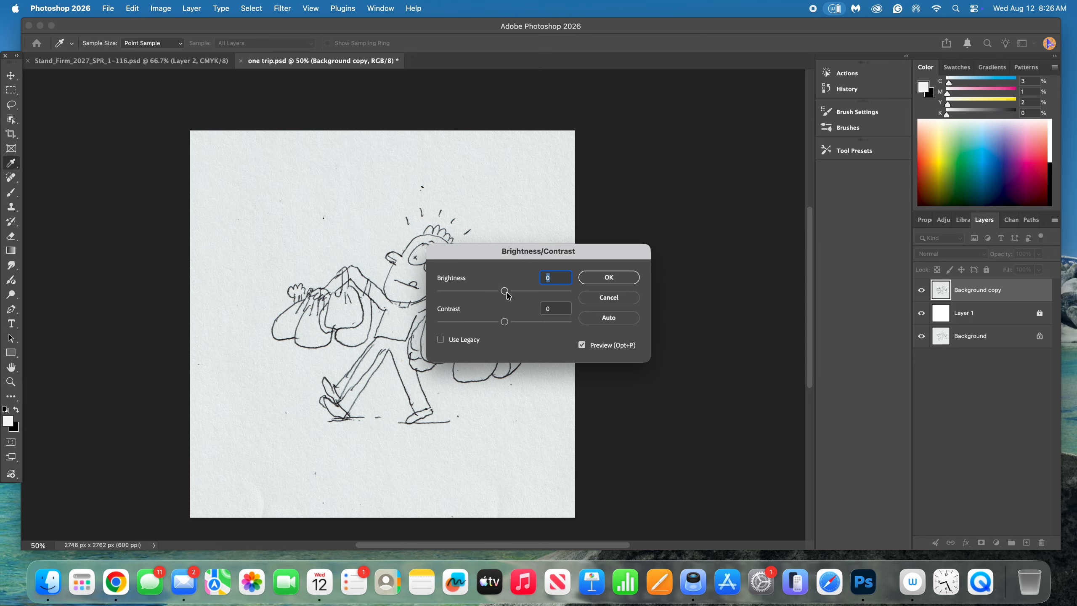
left_click_drag(507, 293, 507, 290)
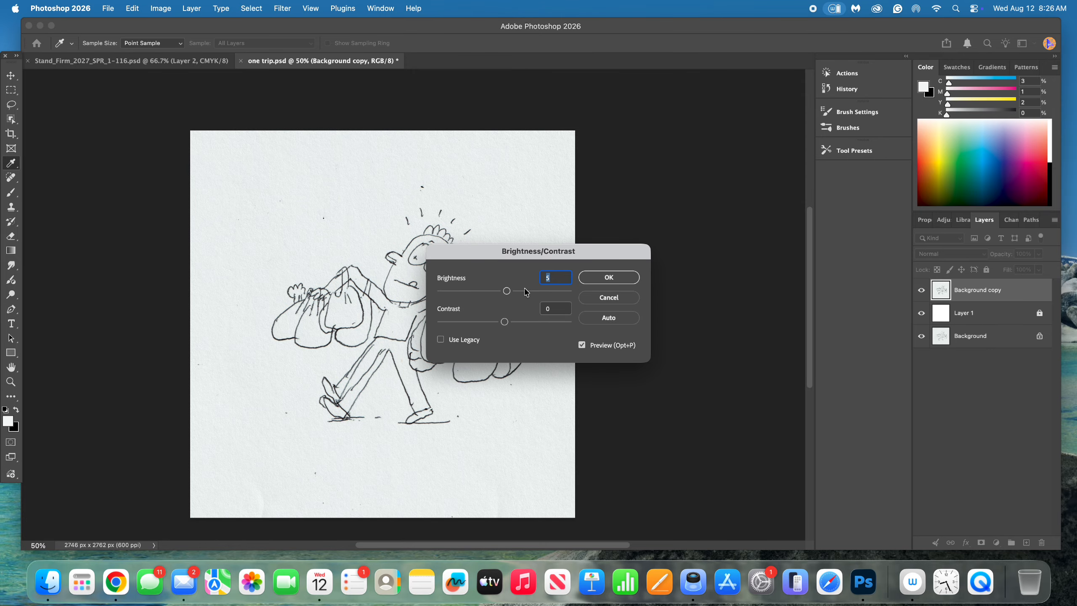
left_click(608, 277)
key("h")
Step: Select the paper tones of the darkened drawing with Color Range, sampling the blank paper beside the figure's head
left_click(251, 9)
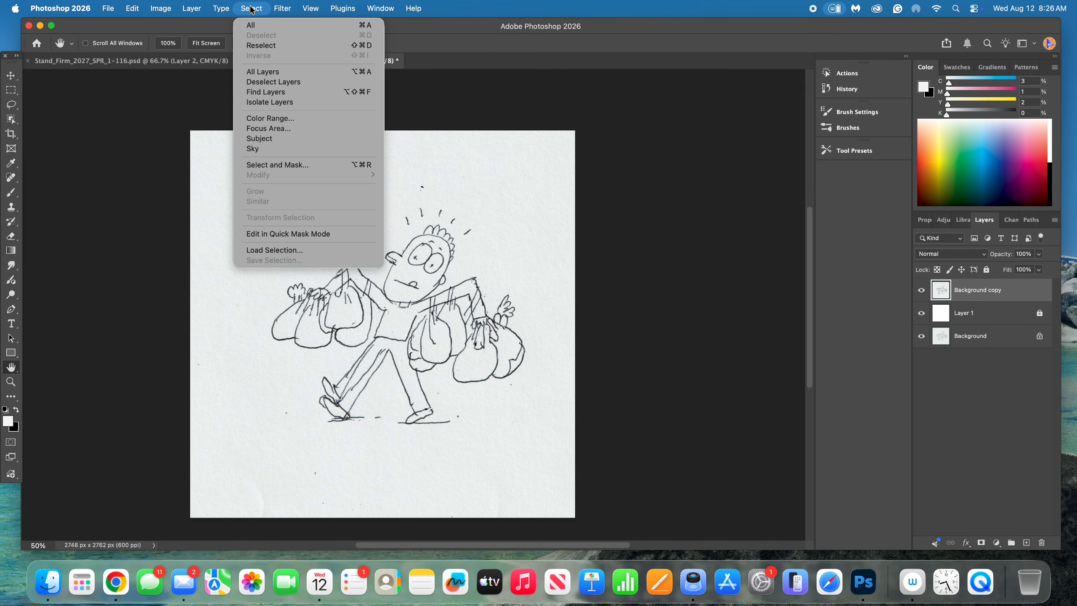
left_click(271, 120)
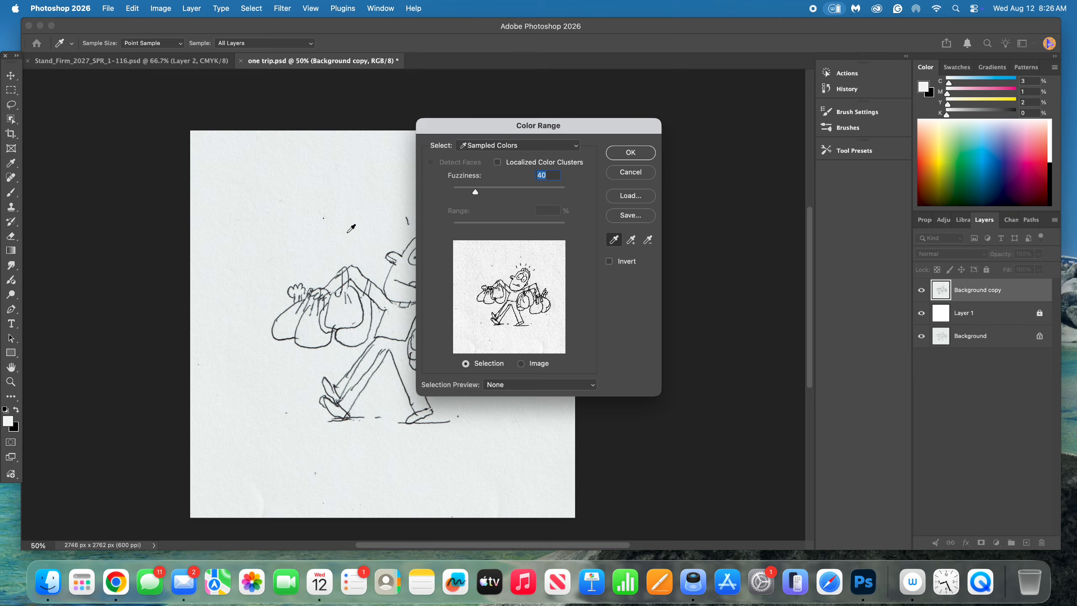
left_click(360, 227)
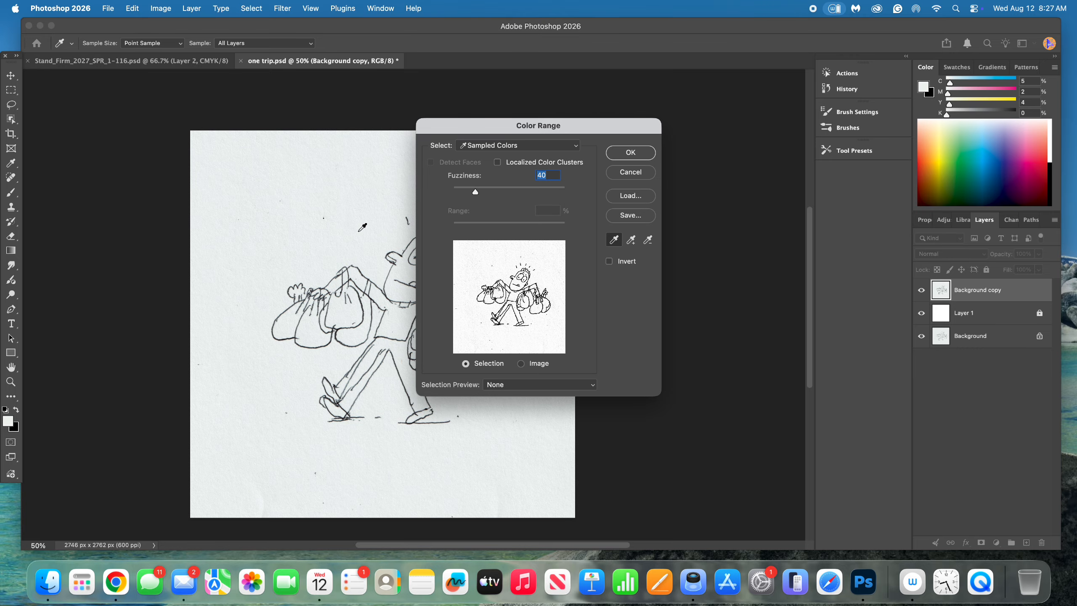
left_click(632, 151)
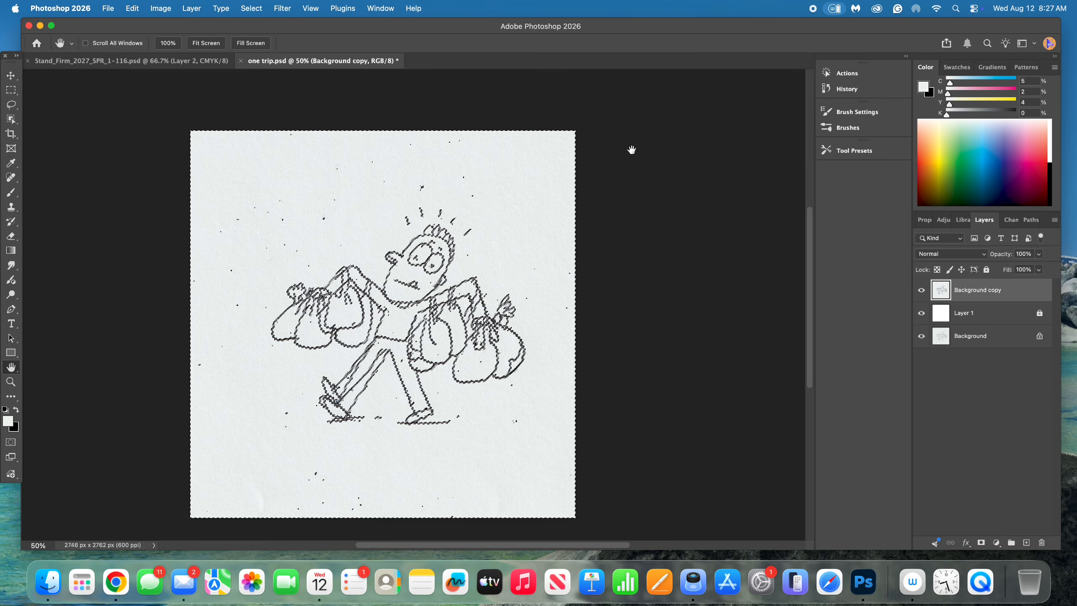
Step: Delete the selected paper tones from Background copy and clear the selection
key("Delete")
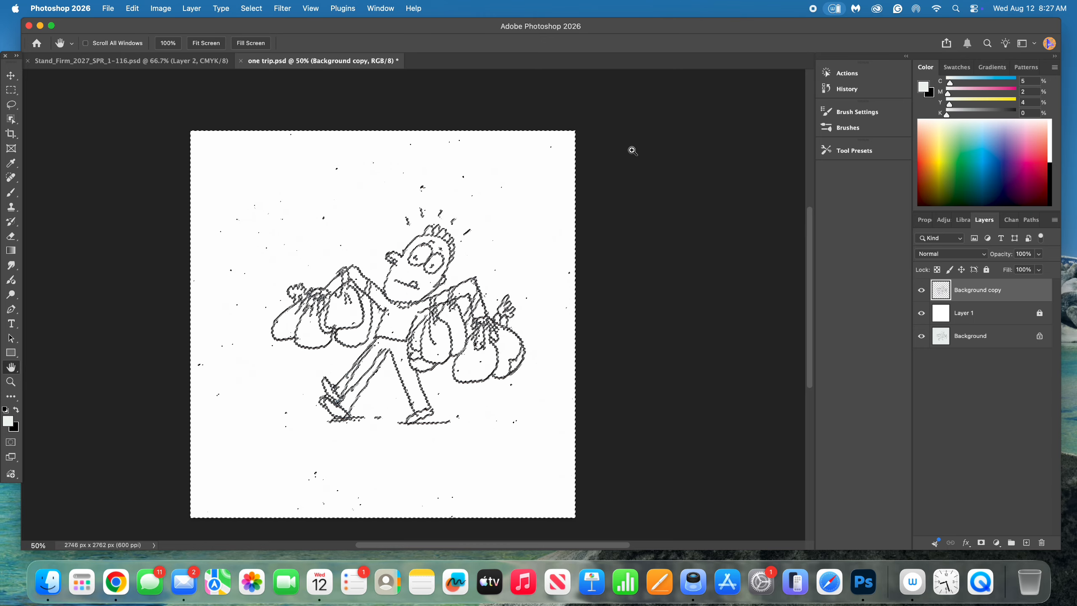
key("super+d")
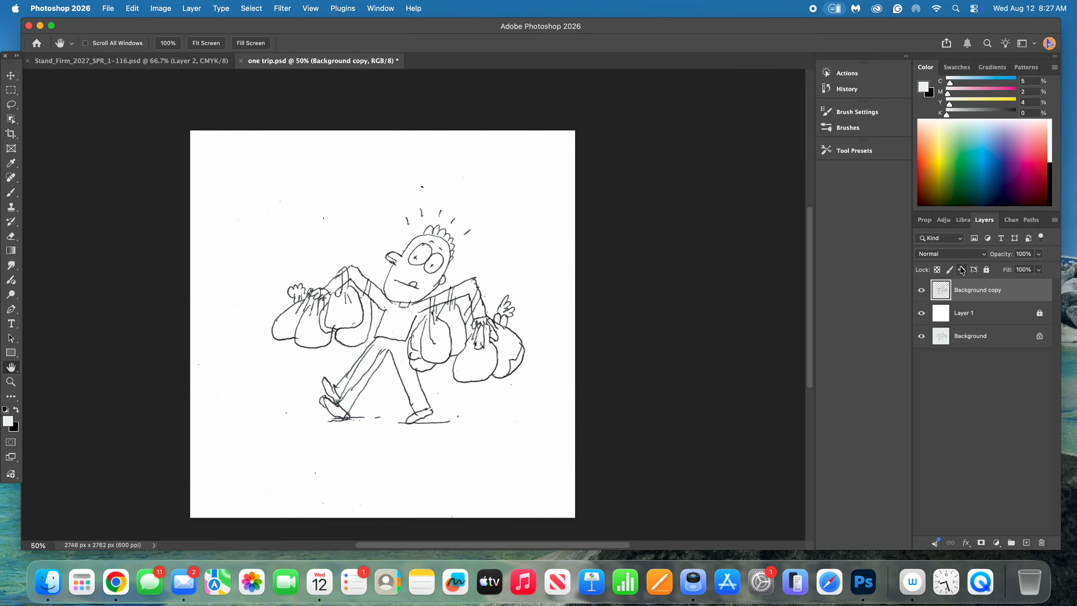
Step: Set Background copy's blend mode to Multiply, duplicate it and merge the duplicate down to darken the lines
left_click(953, 255)
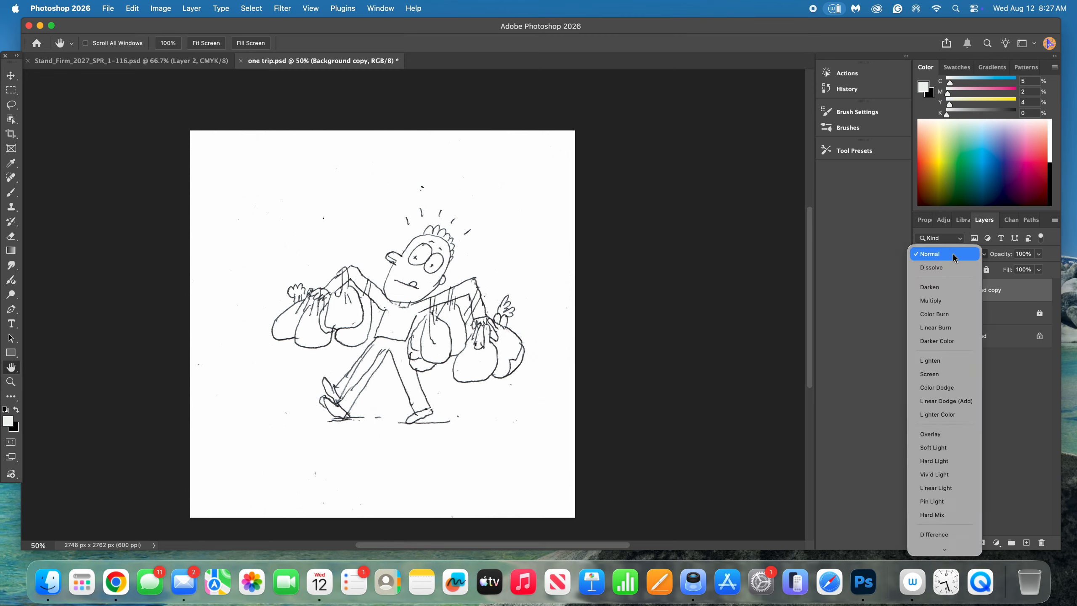
left_click(947, 301)
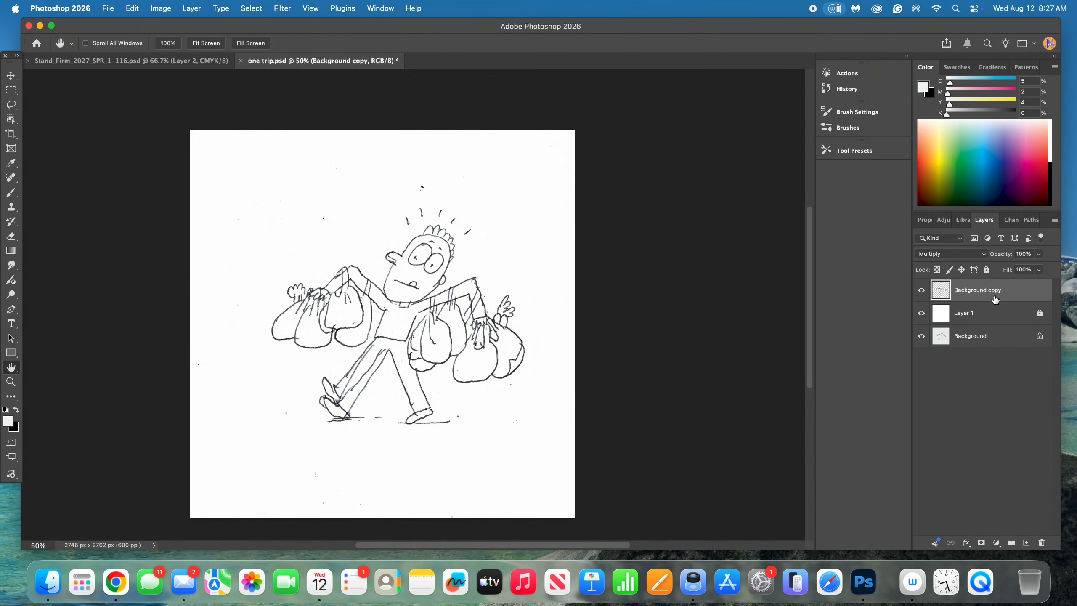
left_click_drag(994, 298, 1027, 542)
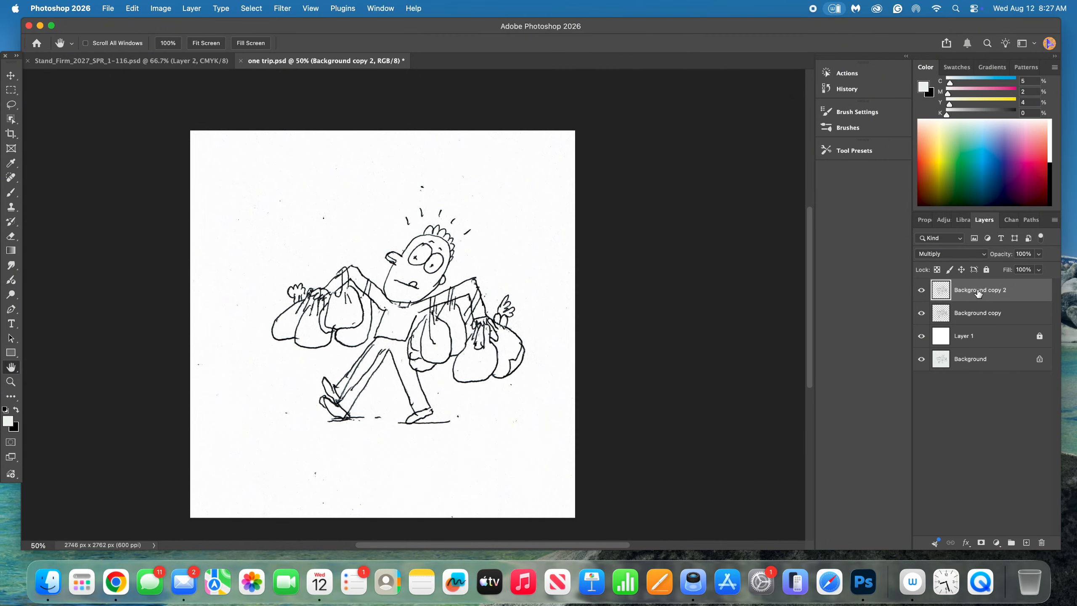
key("super+e")
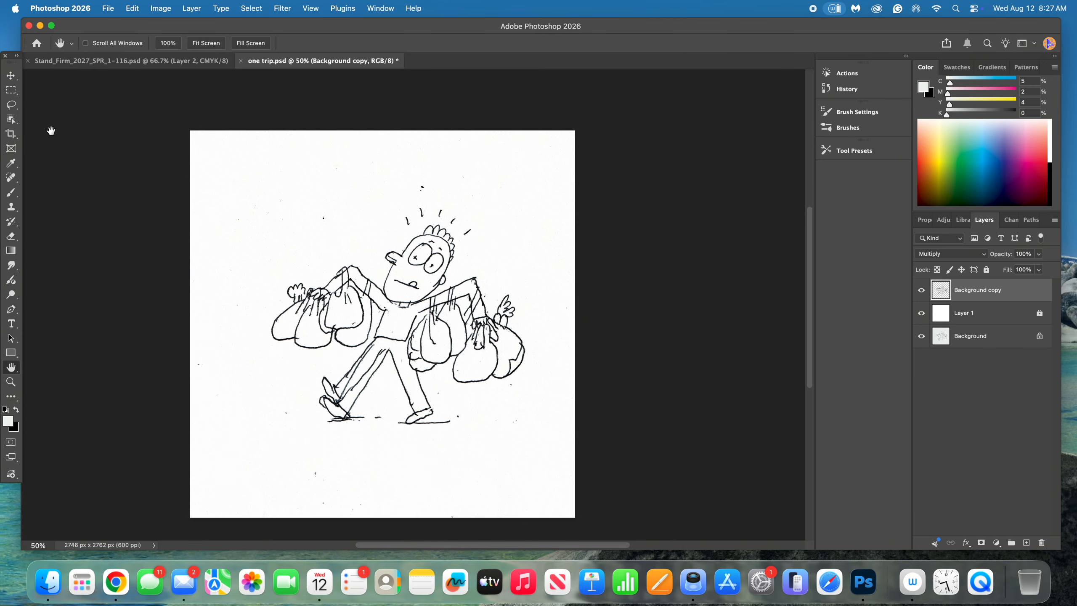
Step: Lasso loosely around the figure and its bags, invert the selection, delete the specks outside it and deselect
left_click(11, 105)
mouse_move(368, 251)
left_mouse_down()
mouse_move(396, 204)
mouse_move(424, 199)
mouse_move(468, 209)
mouse_move(496, 241)
mouse_move(502, 272)
mouse_move(544, 339)
mouse_move(536, 378)
mouse_move(469, 431)
mouse_move(474, 441)
mouse_move(314, 452)
mouse_move(305, 440)
mouse_move(304, 391)
mouse_move(254, 334)
mouse_move(269, 292)
mouse_move(360, 249)
left_mouse_up()
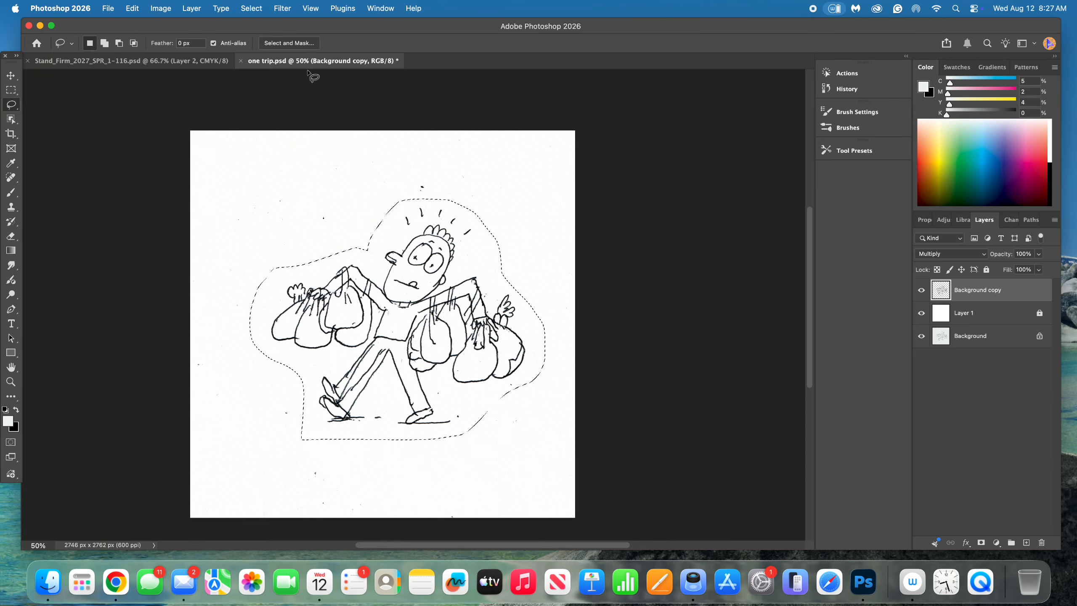
left_click(252, 9)
left_click(265, 56)
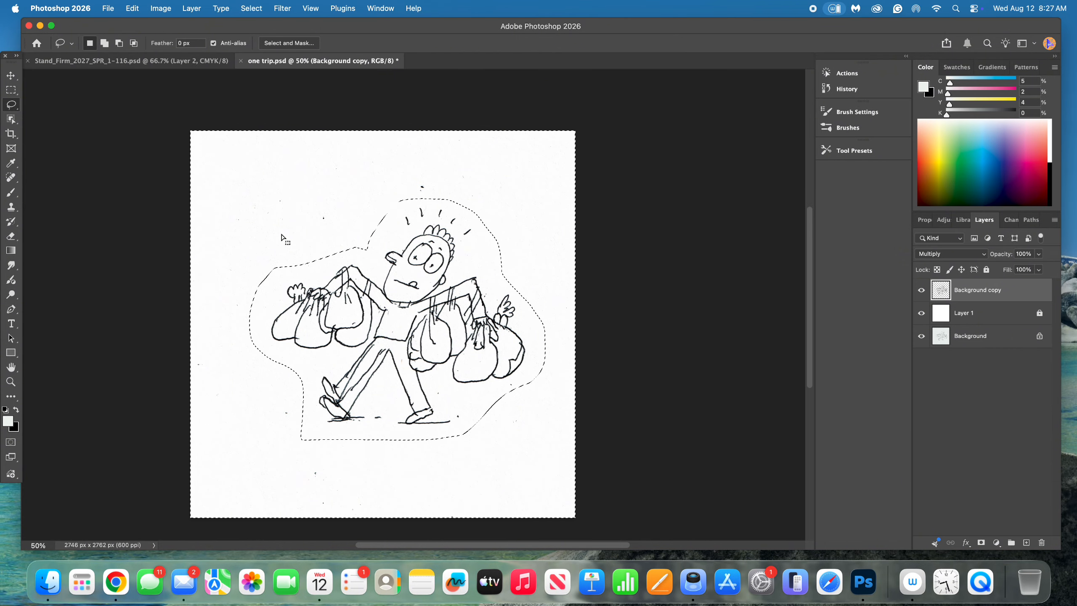
key("Delete")
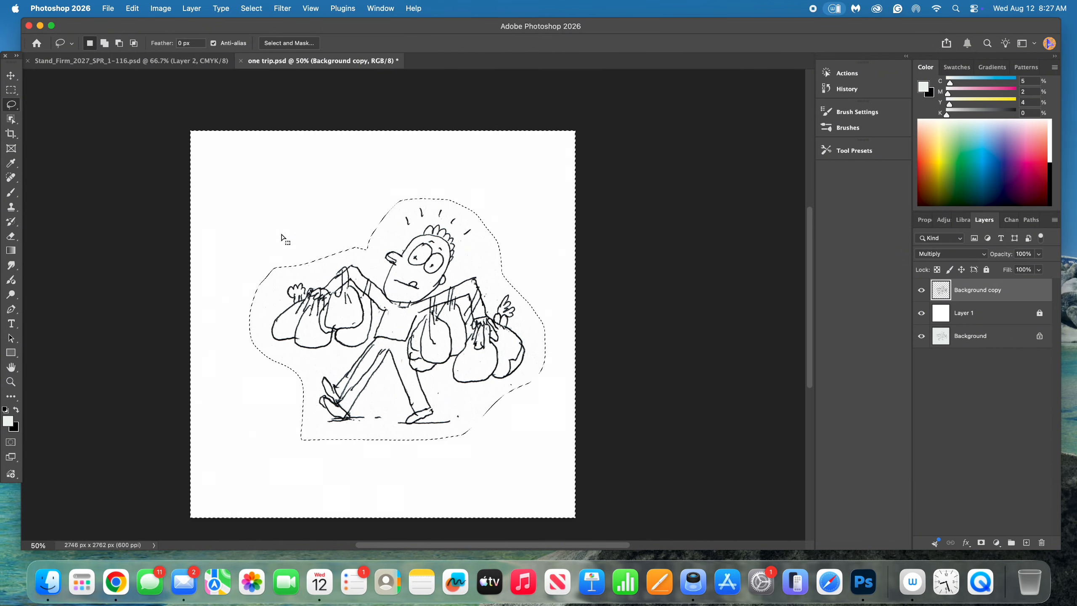
key("super+d")
Step: Clear the remaining paper tone around the figure using a Color Range selection of sampled colors with fuzziness 40
left_click(253, 9)
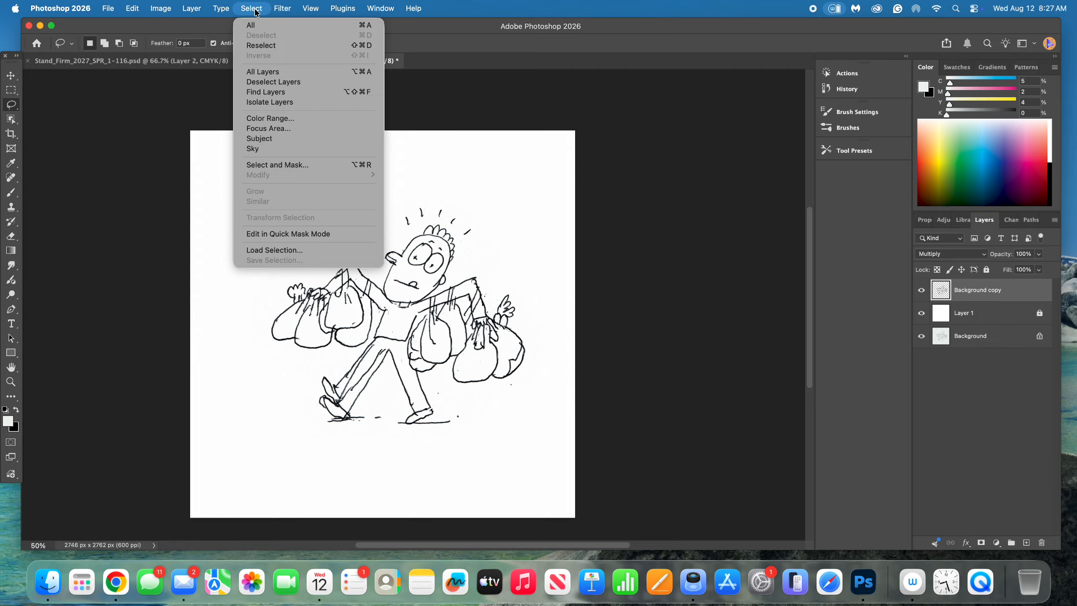
left_click(266, 118)
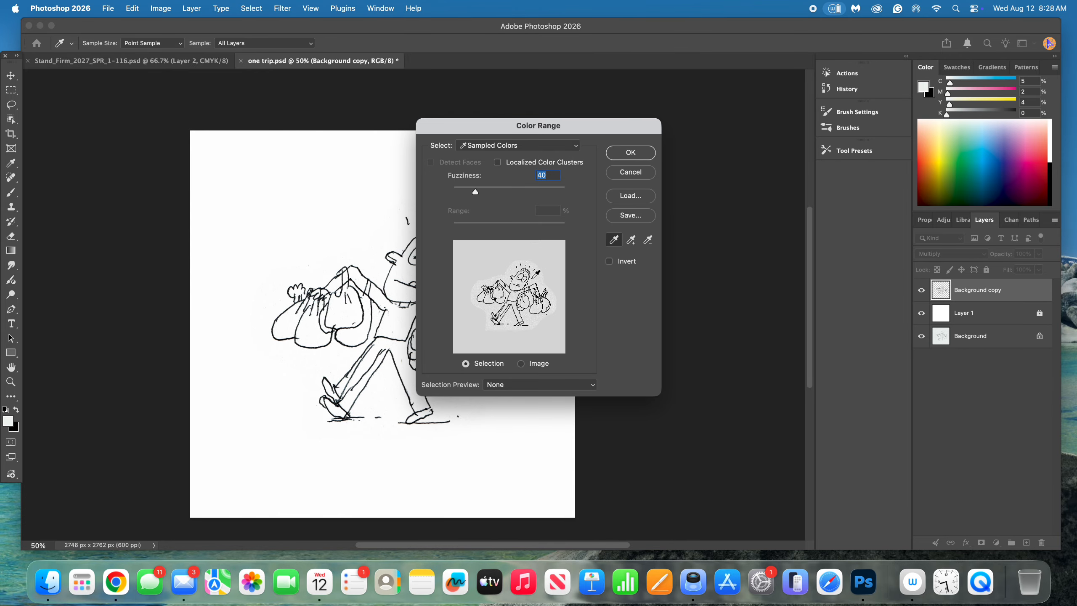
left_click(627, 152)
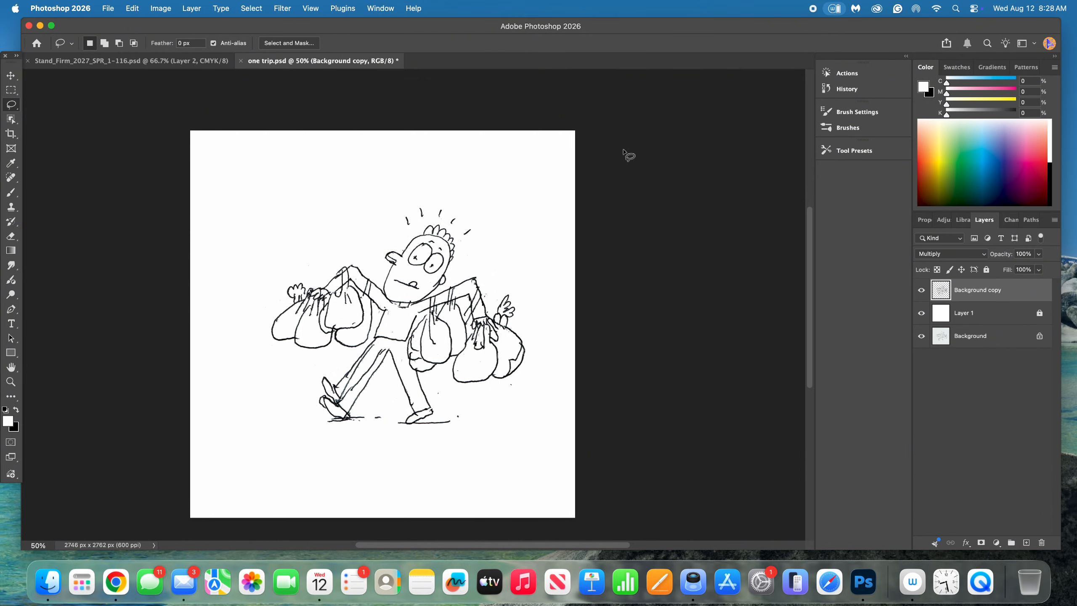
Step: Hide Layer 1 and Background to check the line art on transparency, then show only Layer 1 again
left_click(921, 314)
left_click(921, 336)
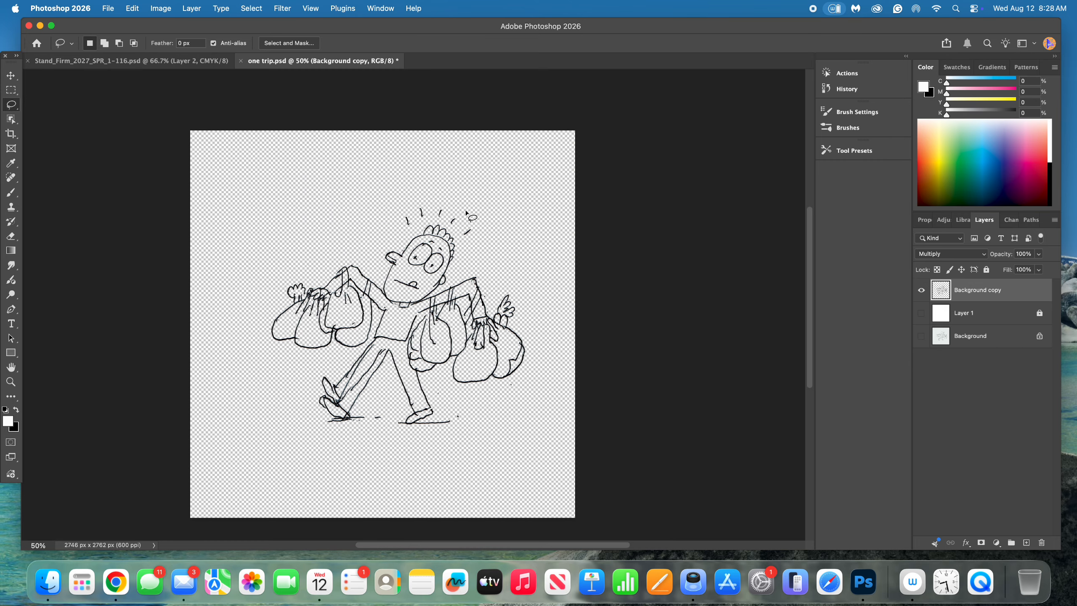
left_click(922, 313)
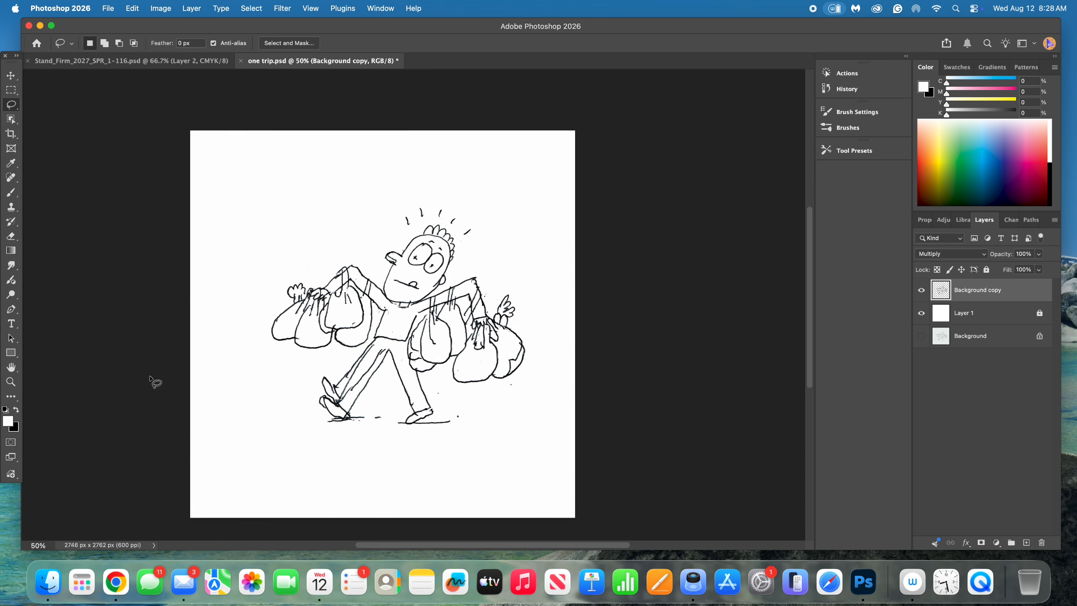
Step: Inspect the line art up close around the face, raised arm and hanging bags for stray marks and overlapping lines
left_click(13, 383)
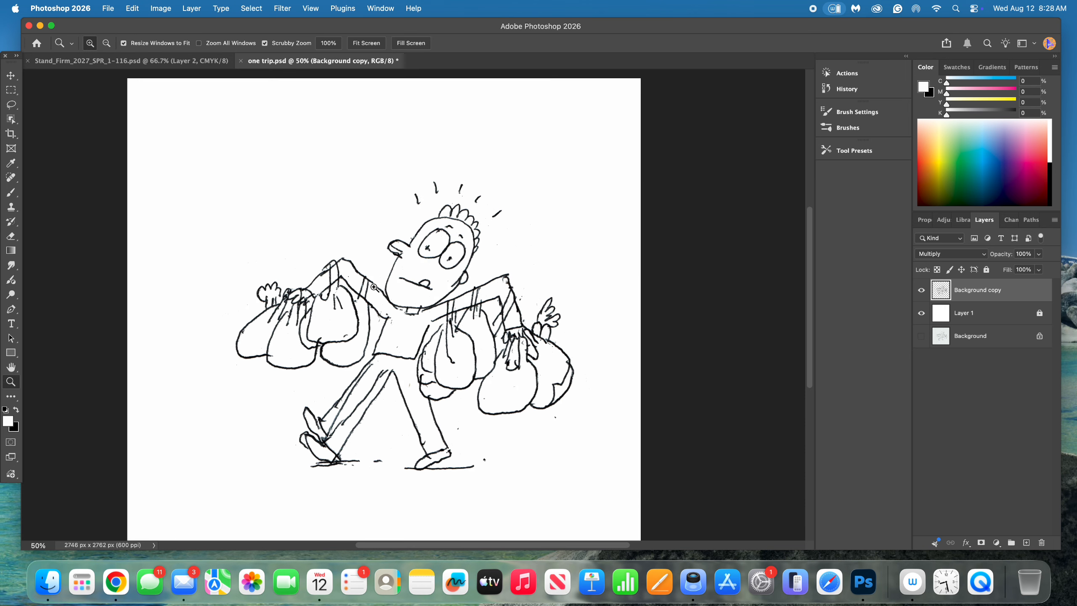
left_click(380, 292)
left_click(441, 250)
left_click(441, 251)
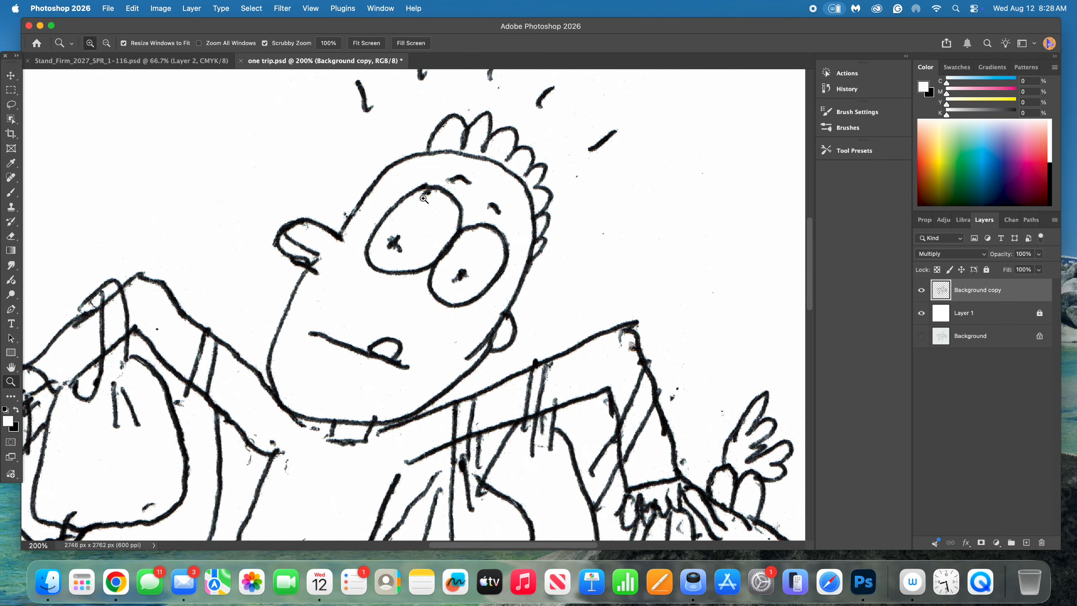
scroll(394, 318, "left", 5)
scroll(266, 315, "down", 2)
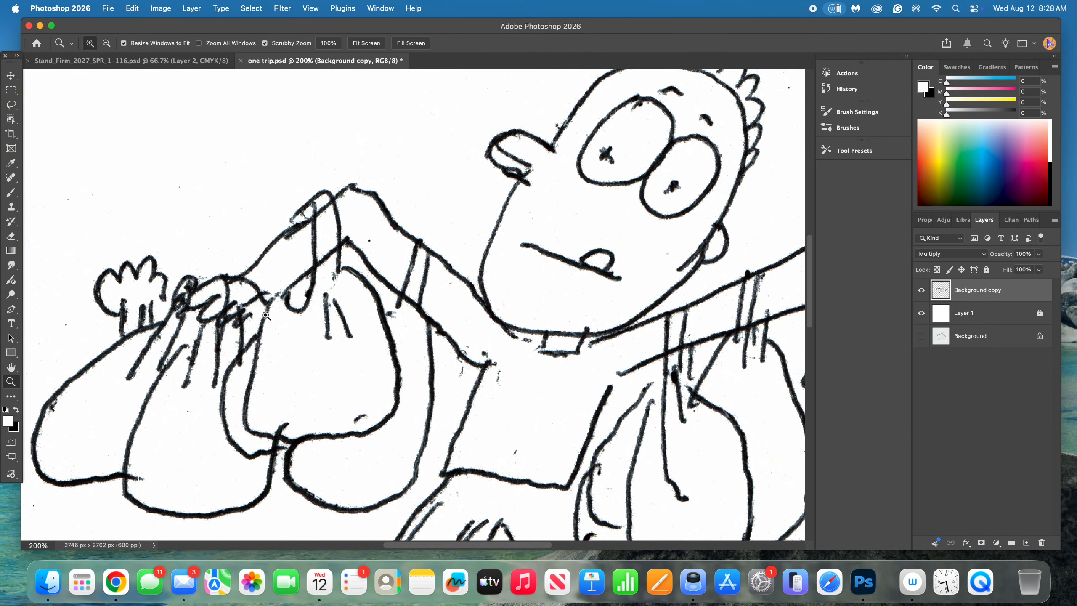
left_click(265, 315)
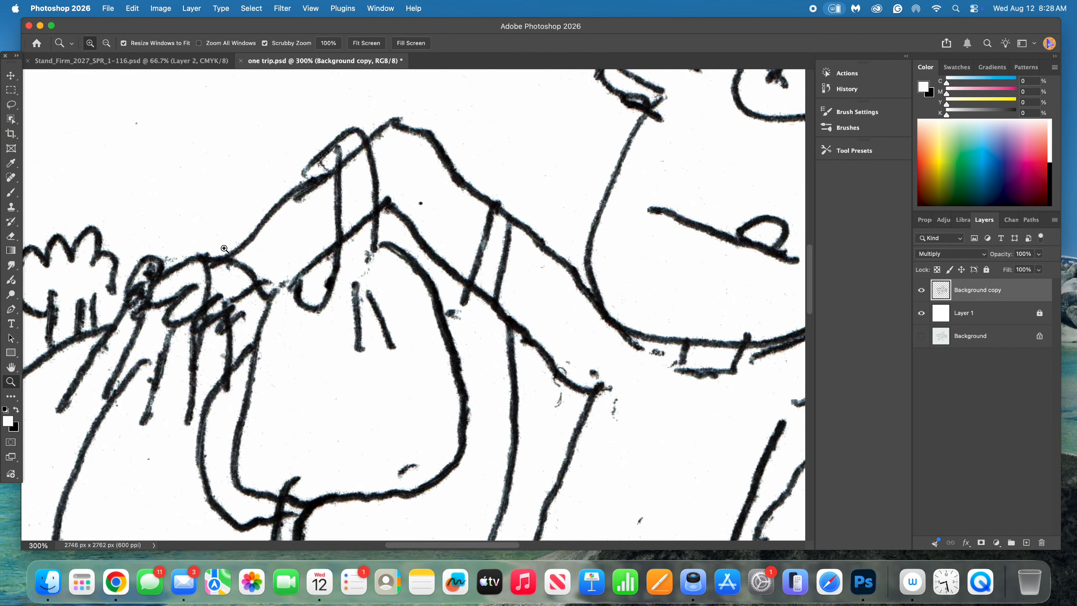
key("alt")
left_click(271, 295, "alt")
left_click(11, 367)
left_click_drag(246, 258, 229, 355)
Step: Erase the stray marks beside the surprise lines and forehead and the head outline crossing the ear with the 15 px Eraser
left_click(11, 236)
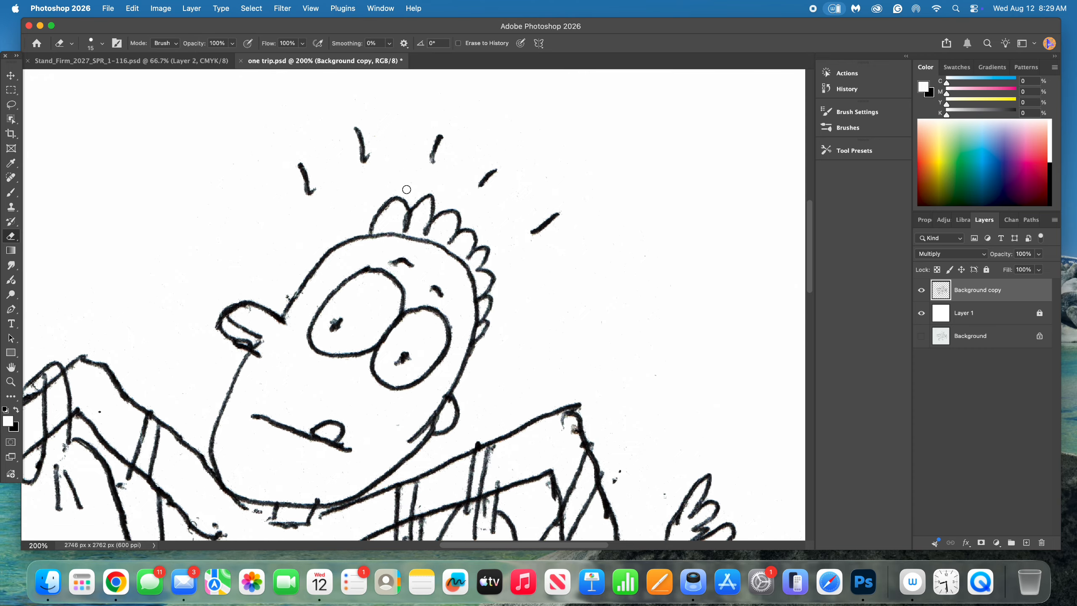
left_click_drag(367, 161, 365, 160)
left_click_drag(285, 304, 286, 299)
mouse_move(423, 424)
left_mouse_down()
mouse_move(407, 446)
mouse_move(437, 390)
left_mouse_up()
Step: Erase the doubled outline of the nose and the rough edges around the eyes and pupils
mouse_move(259, 352)
left_mouse_down()
mouse_move(254, 362)
mouse_move(268, 335)
left_mouse_up()
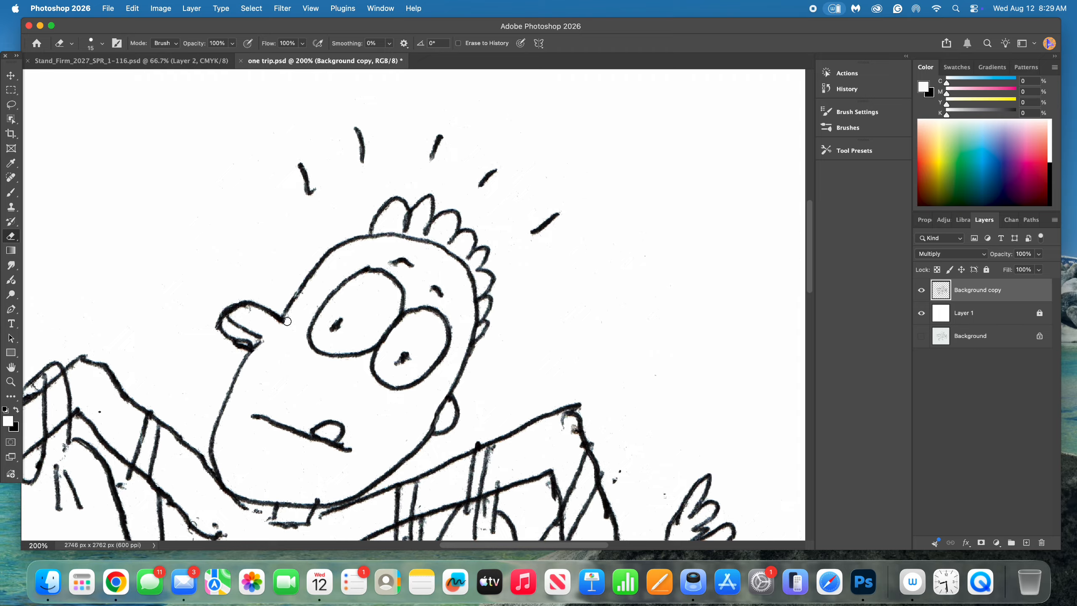
mouse_move(252, 342)
left_mouse_down()
mouse_move(220, 314)
mouse_move(243, 297)
mouse_move(243, 345)
mouse_move(249, 339)
mouse_move(241, 346)
mouse_move(216, 324)
mouse_move(238, 350)
mouse_move(221, 309)
mouse_move(249, 312)
left_mouse_up()
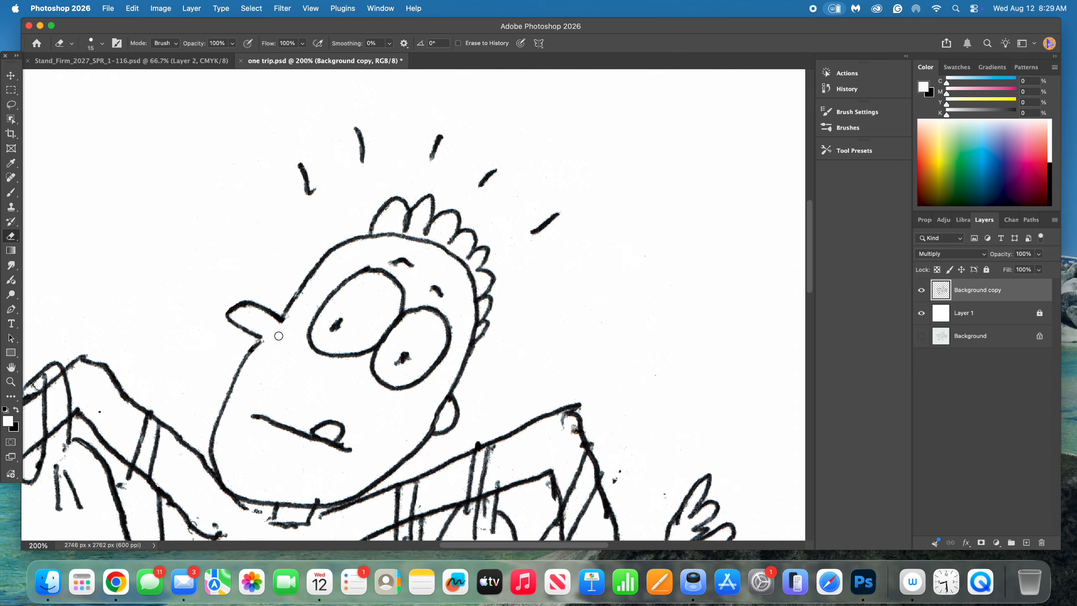
left_click_drag(364, 278, 370, 256)
mouse_move(396, 362)
left_mouse_down()
mouse_move(435, 353)
mouse_move(409, 362)
left_mouse_up()
Step: Erase the redundant inner outline and the small crease mark on the front bag below the raised arm
left_click(11, 381)
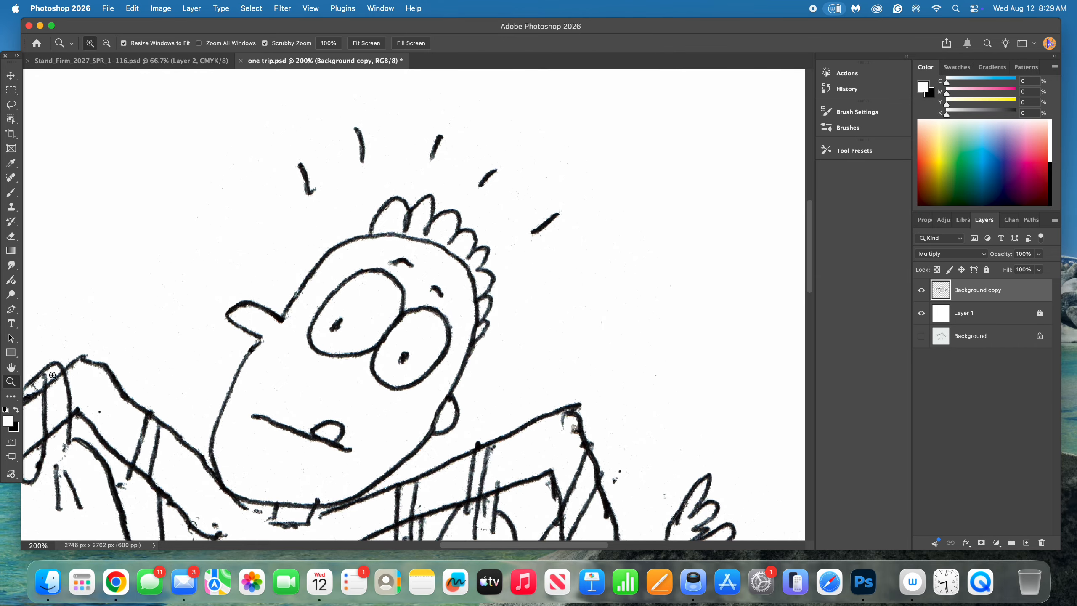
left_click(297, 336, "alt")
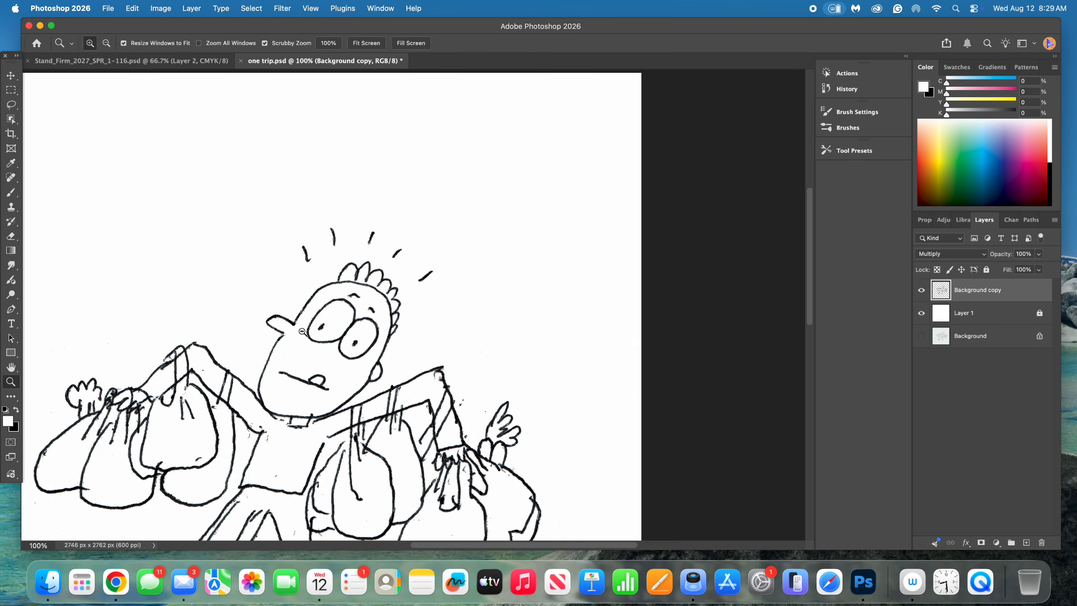
left_click(298, 335, "alt")
mouse_move(4, 388)
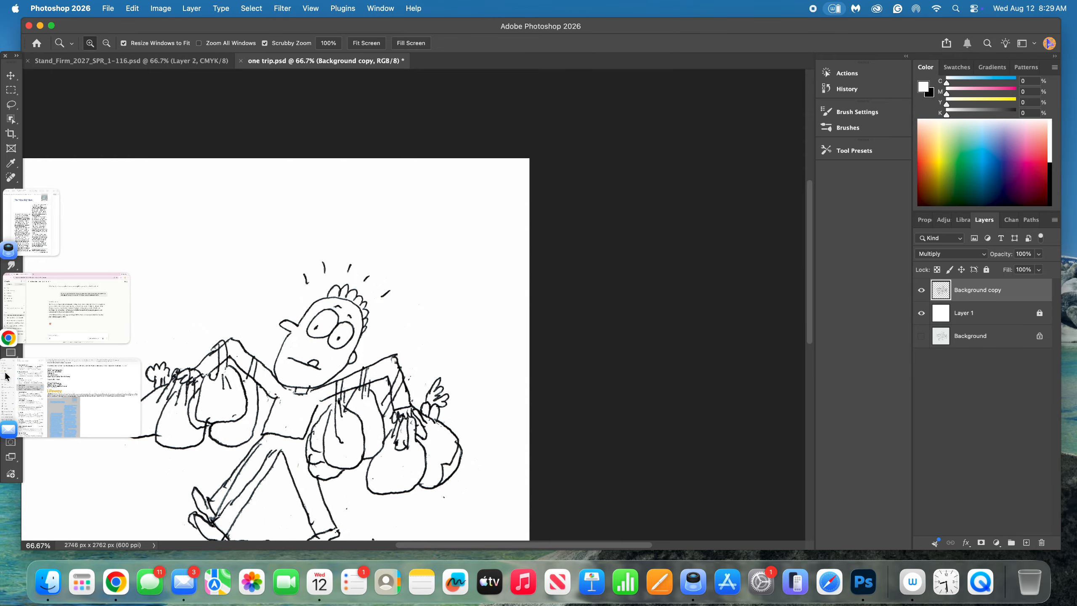
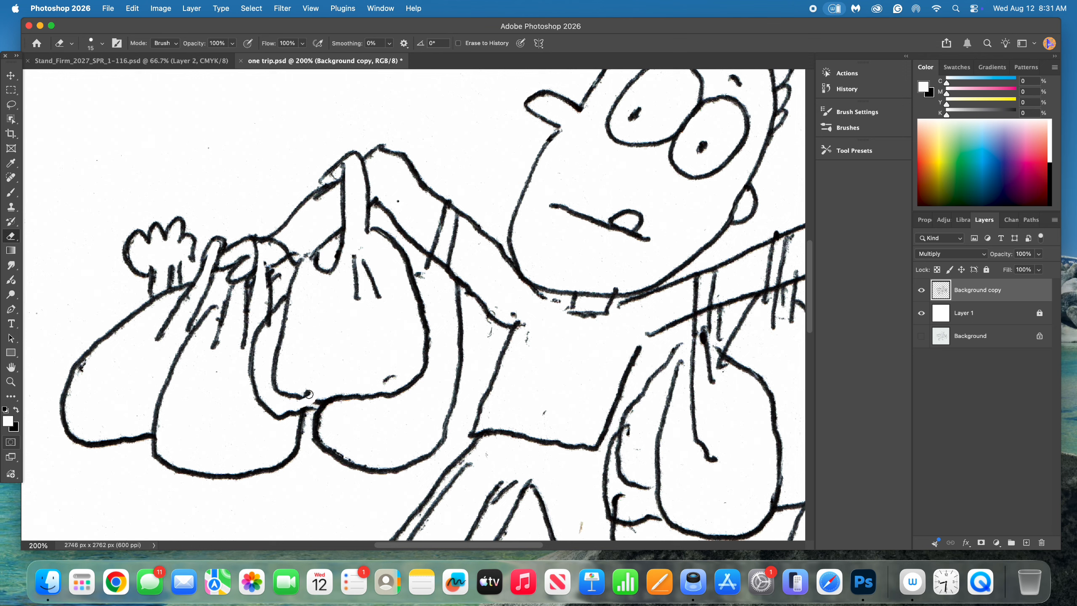
left_click_drag(309, 395, 296, 396)
mouse_move(283, 311)
left_mouse_down()
mouse_move(273, 356)
mouse_move(284, 343)
mouse_move(279, 385)
mouse_move(293, 396)
mouse_move(271, 377)
left_mouse_up()
left_click_drag(392, 365, 394, 377)
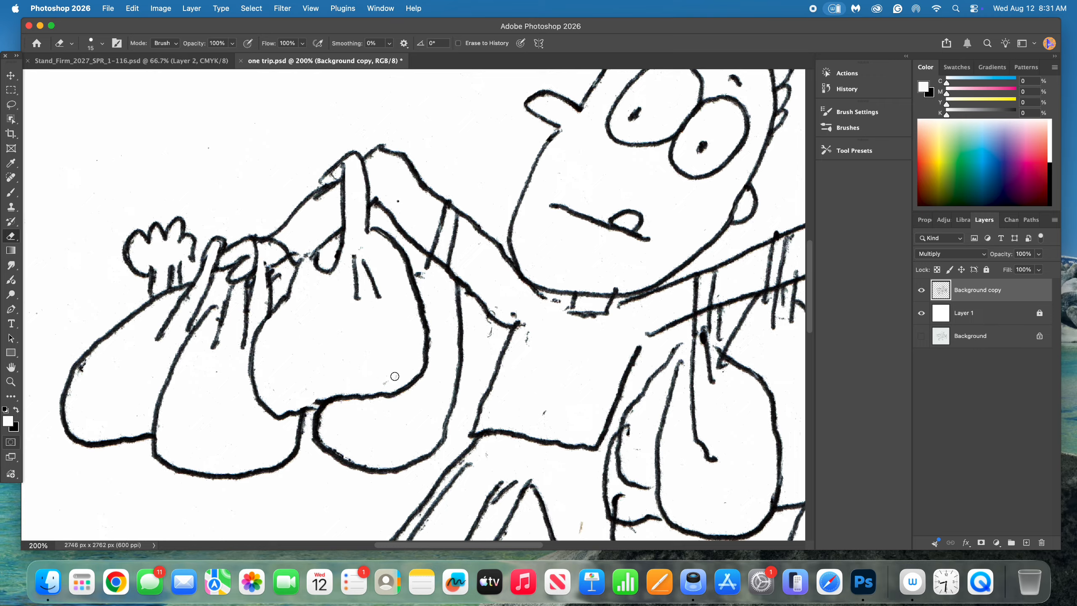
Step: Switch to the Brush tool and set its size to 20 px
left_click(11, 193)
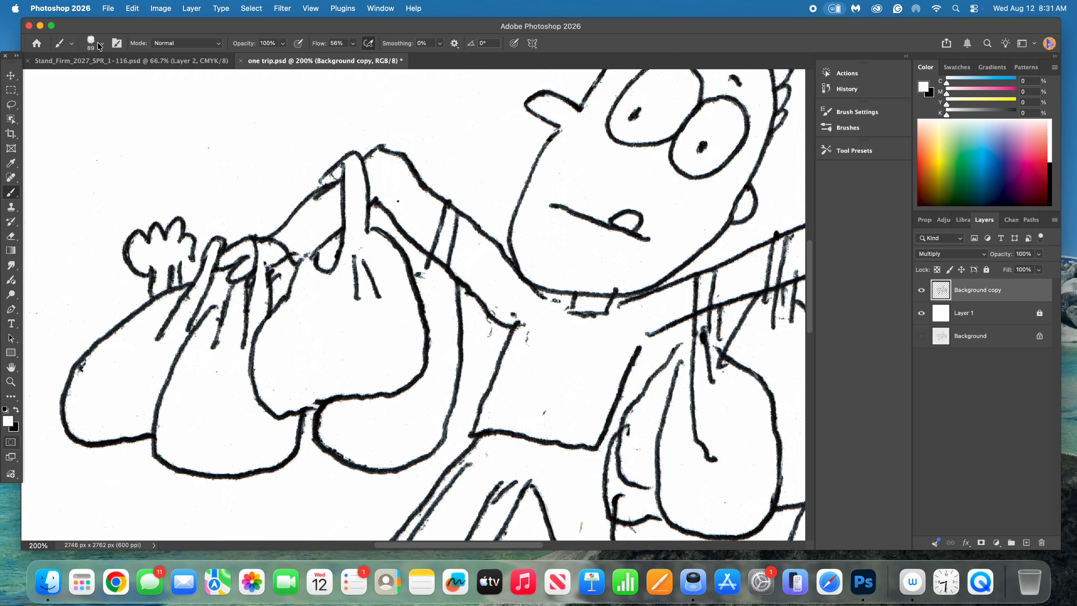
left_click(71, 44)
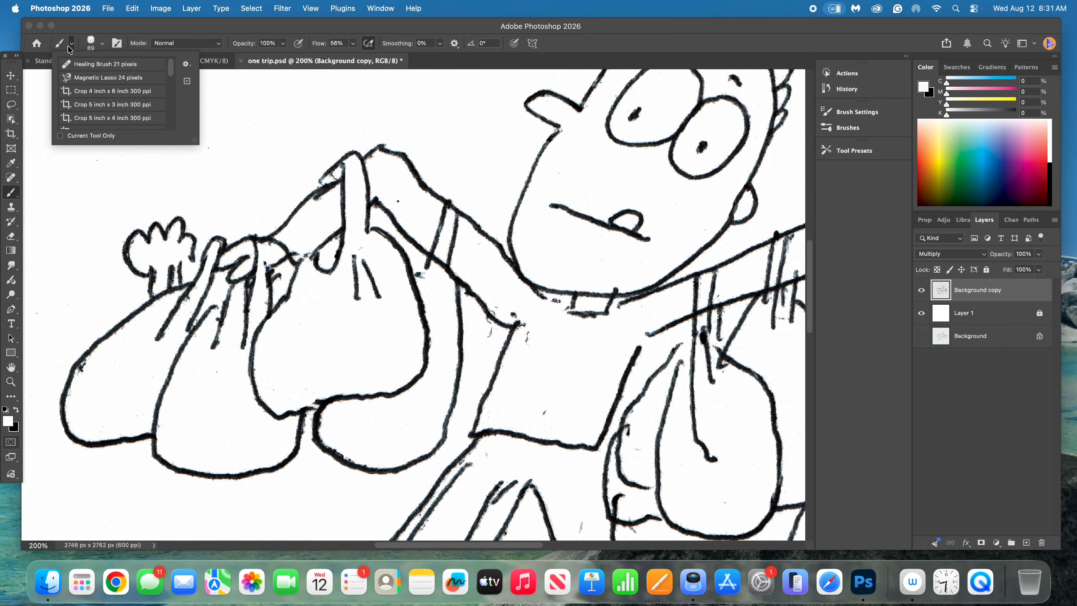
left_click(101, 44)
left_click(101, 44)
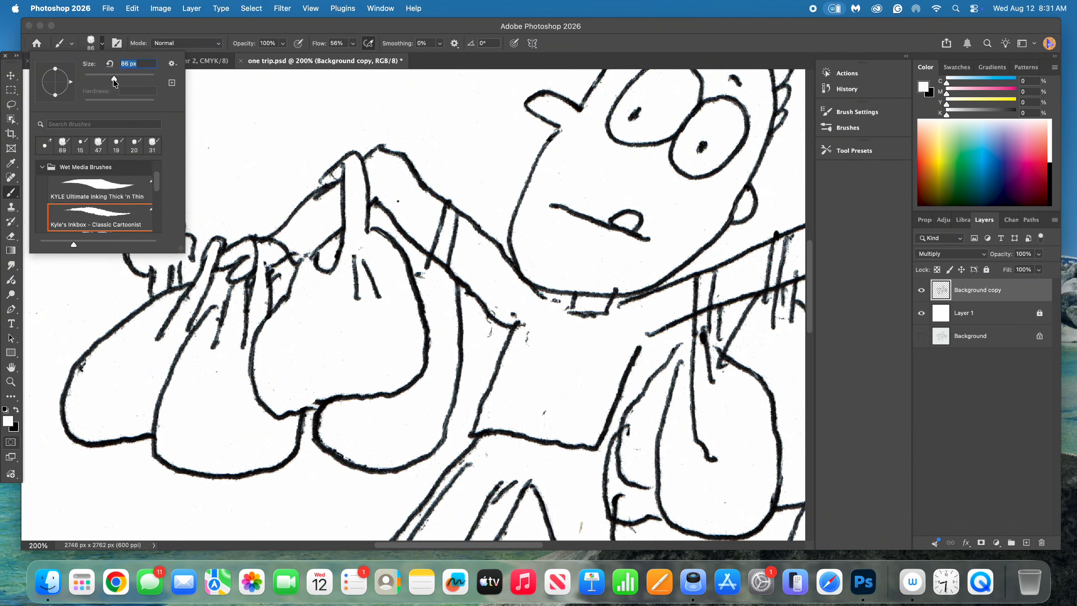
left_click_drag(100, 82, 94, 82)
left_click(92, 49)
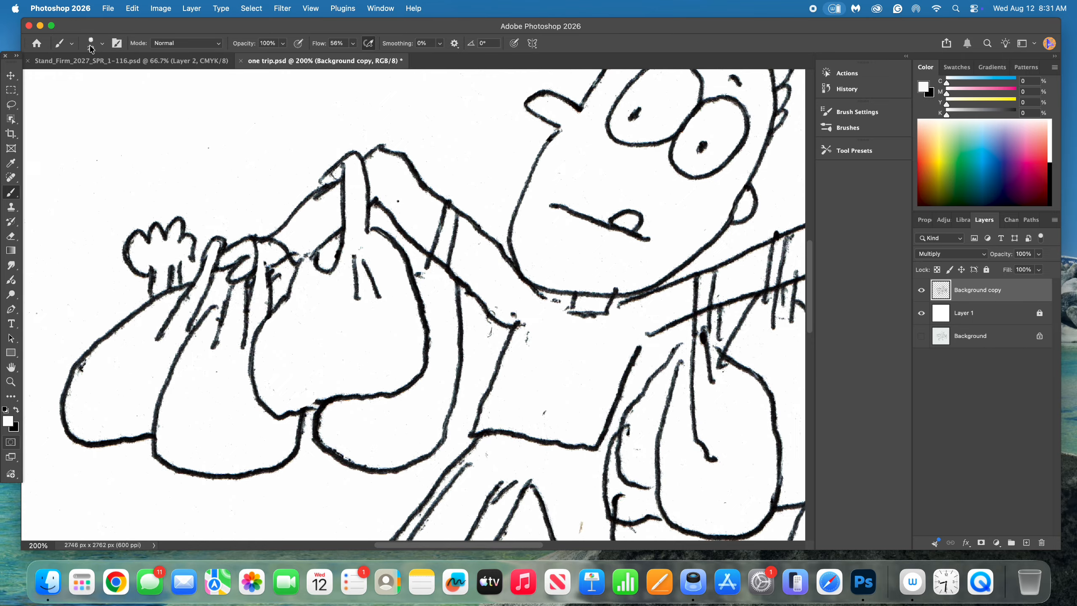
Step: Sample the line color, raise its black value to 100% and paint over the gap in the front bag's lower outline
left_click(408, 255, "alt")
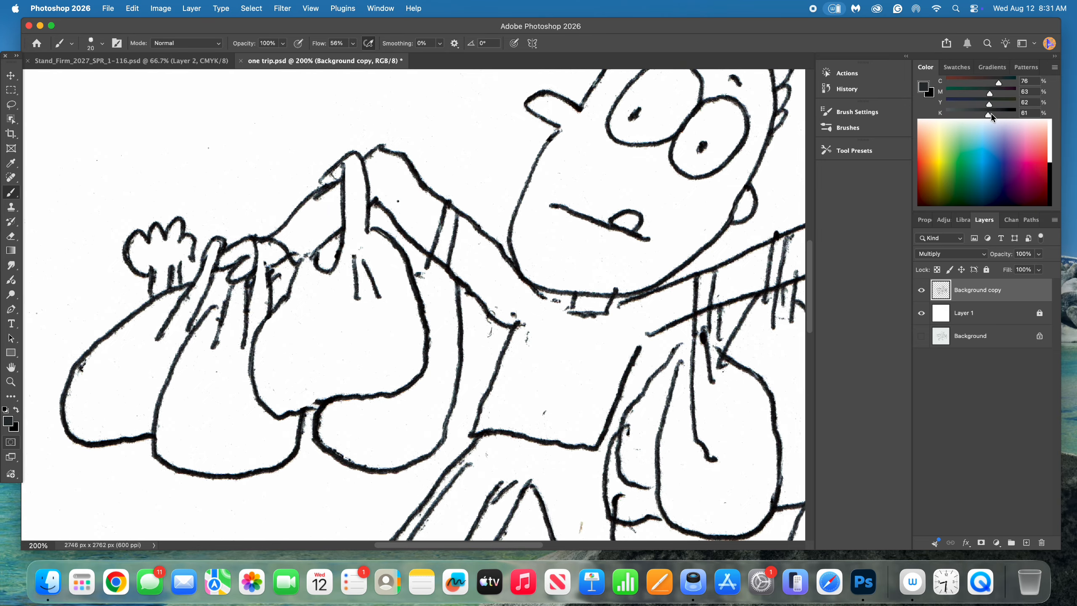
left_click_drag(989, 114, 1017, 113)
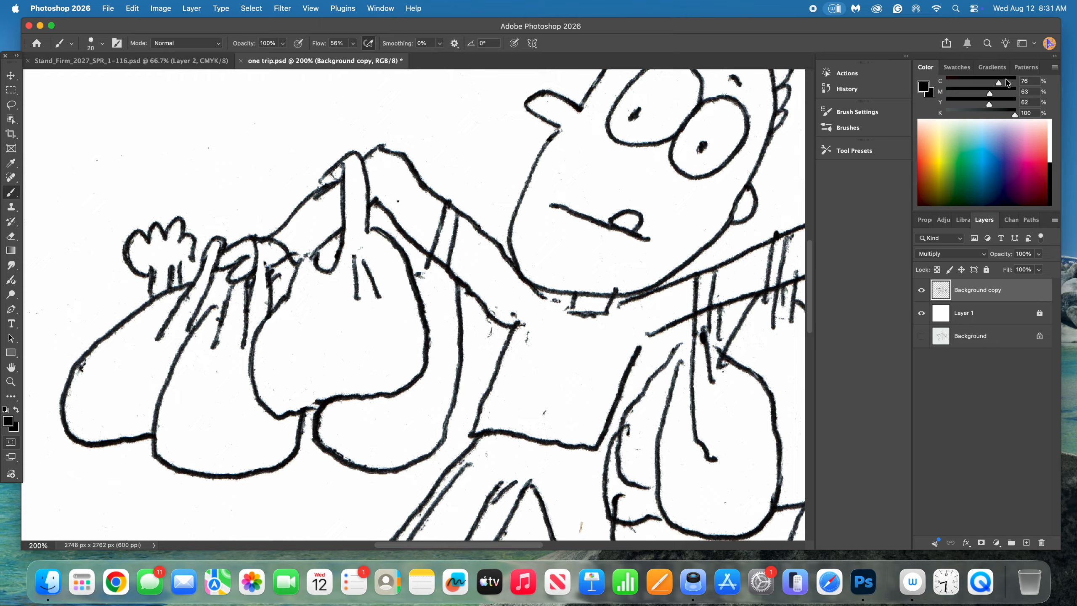
left_click_drag(319, 402, 316, 405)
Step: Erase the stray specks around the shirt's sleeve corner and the lines crossing the raised arm's cuff
left_click(10, 235)
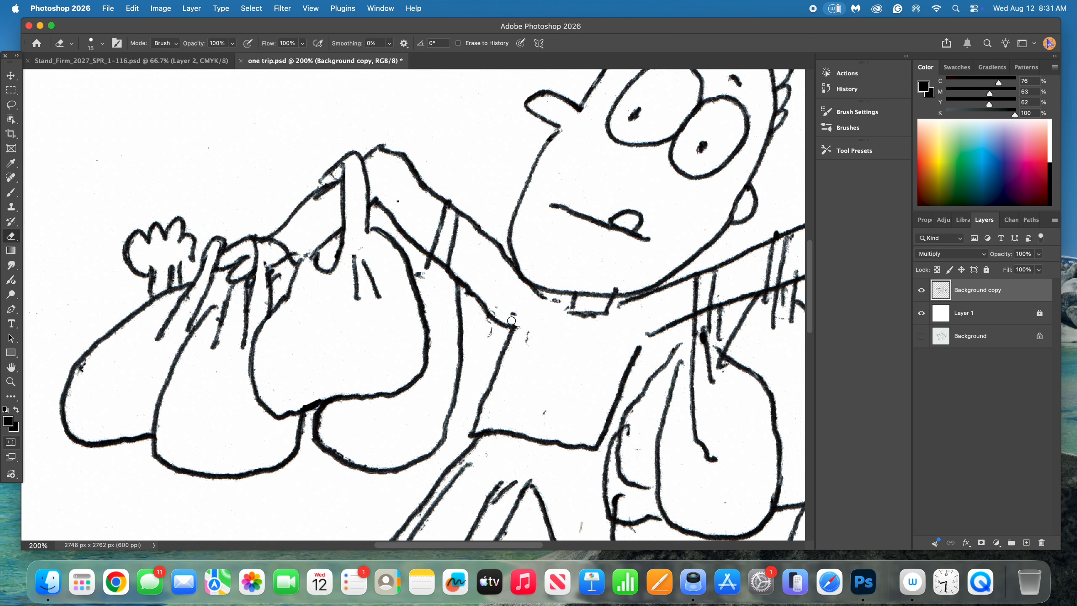
left_click_drag(512, 320, 533, 342)
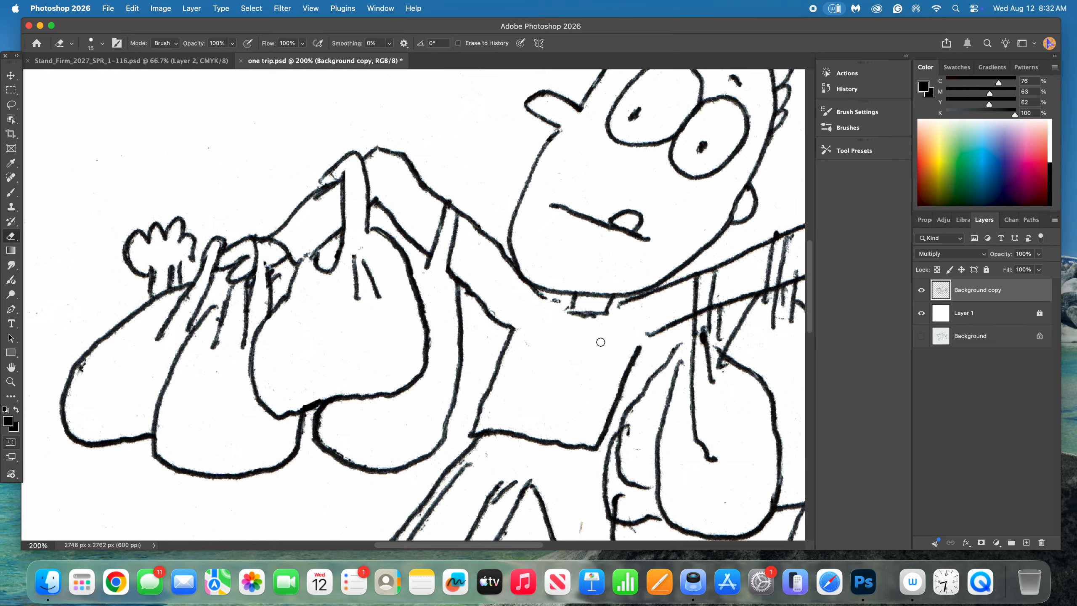
left_click(10, 381)
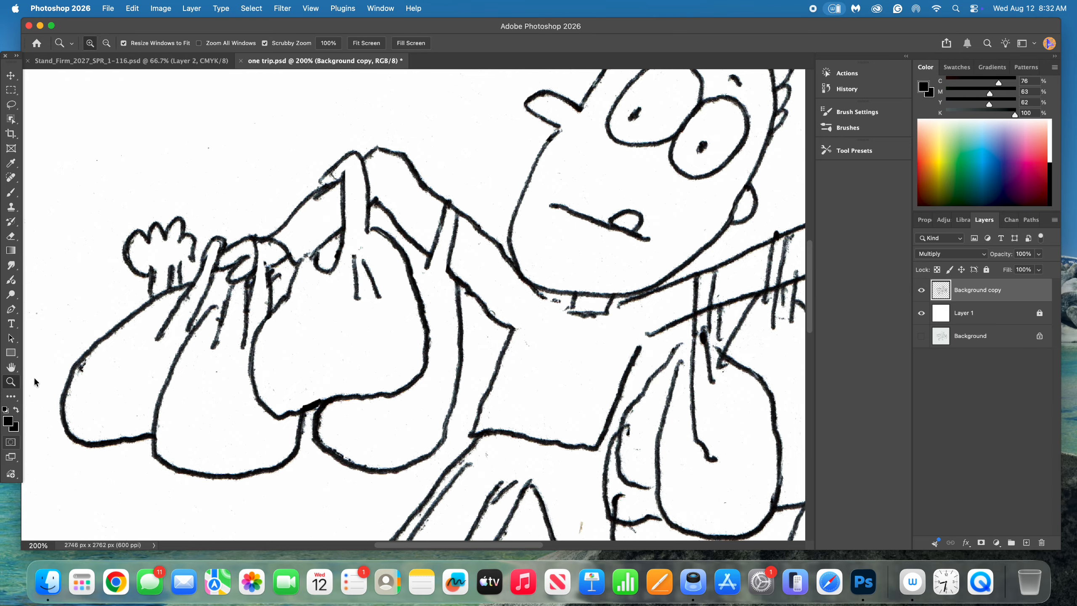
Step: Trim the stray tail off the pupil of the eye nearer the nose, keeping the Eraser active
left_click(276, 353, "alt")
left_click(276, 352, "alt")
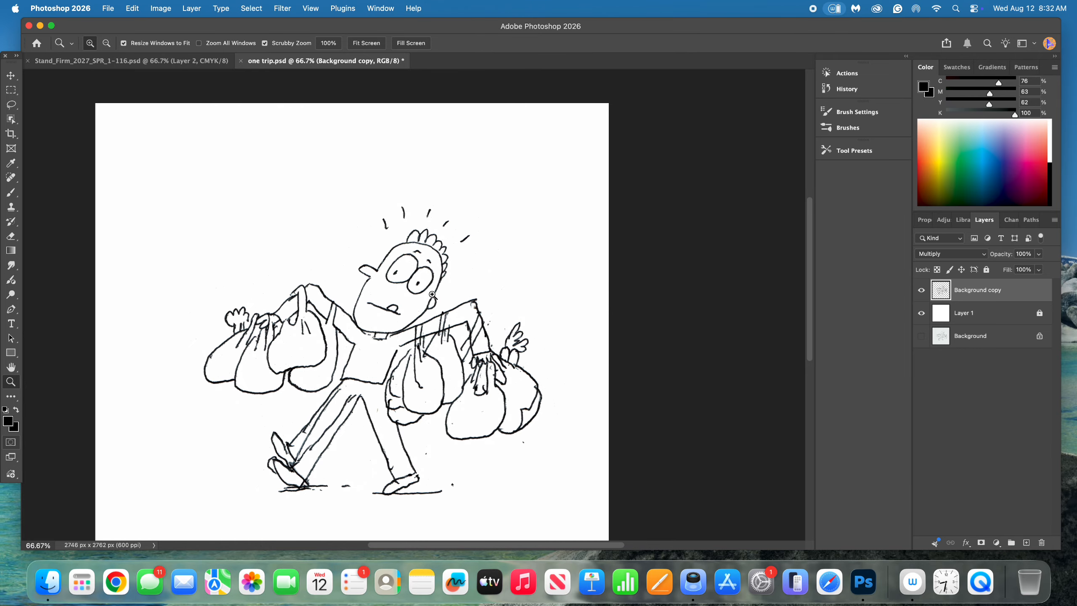
left_click(398, 276)
left_click(398, 277)
left_click(398, 277)
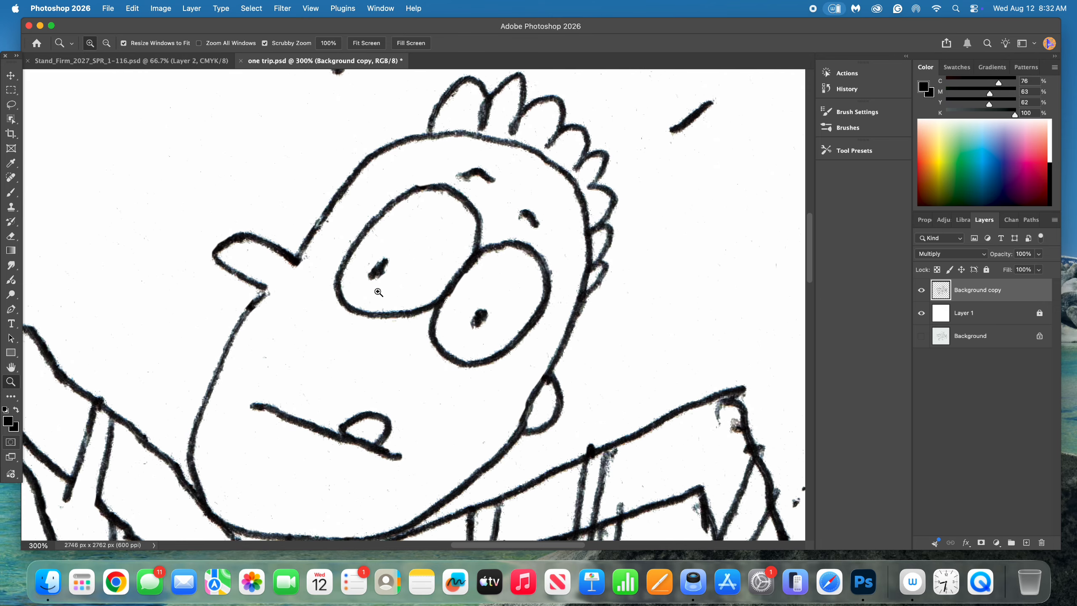
key("y")
left_click_drag(382, 268, 378, 256)
key("ctrl+z")
left_click(11, 236)
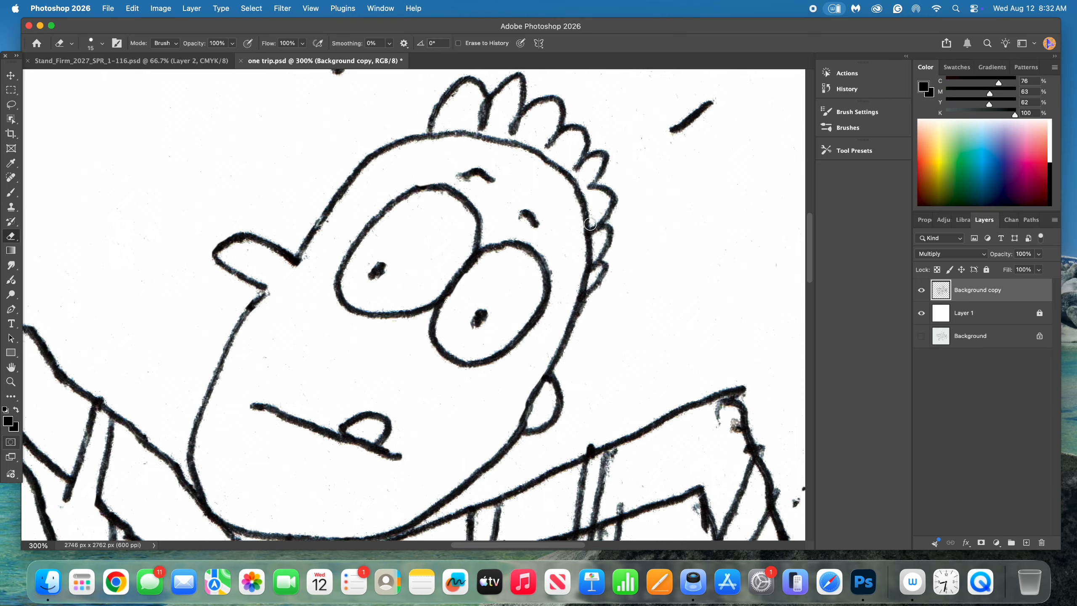
Step: Erase the overlapping lines among the curls at the back of the head and the jutting tip of the bent elbow
left_click_drag(594, 238, 593, 226)
mouse_move(593, 262)
left_mouse_down()
mouse_move(592, 274)
mouse_move(596, 243)
left_mouse_up()
mouse_move(744, 389)
left_mouse_down()
mouse_move(732, 387)
mouse_move(744, 386)
left_mouse_up()
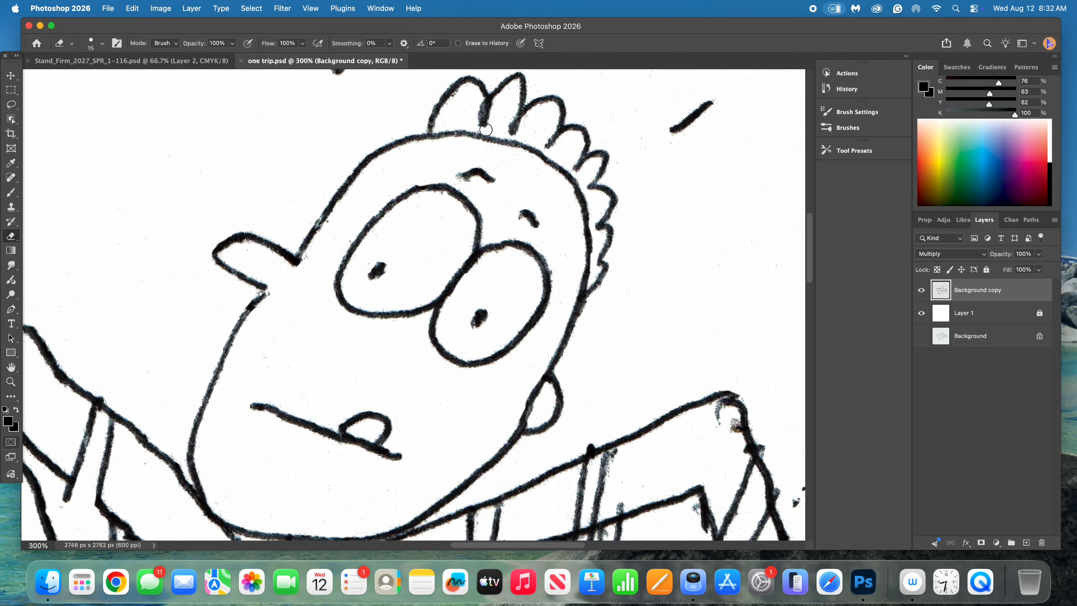
Step: Save one trip.psd with Maximize Compatibility enabled
left_click(108, 8)
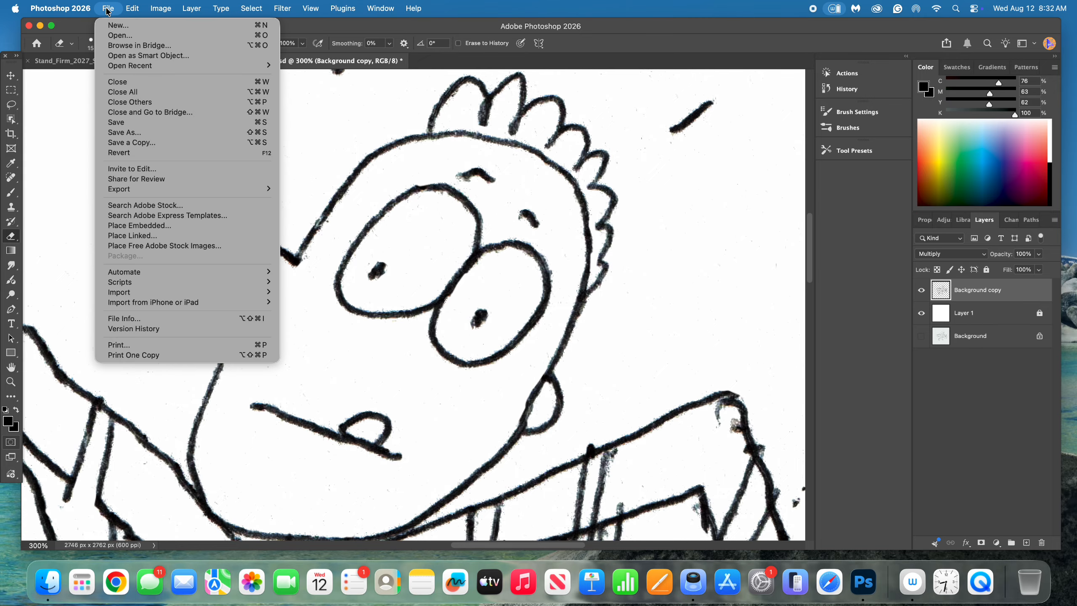
left_click(120, 122)
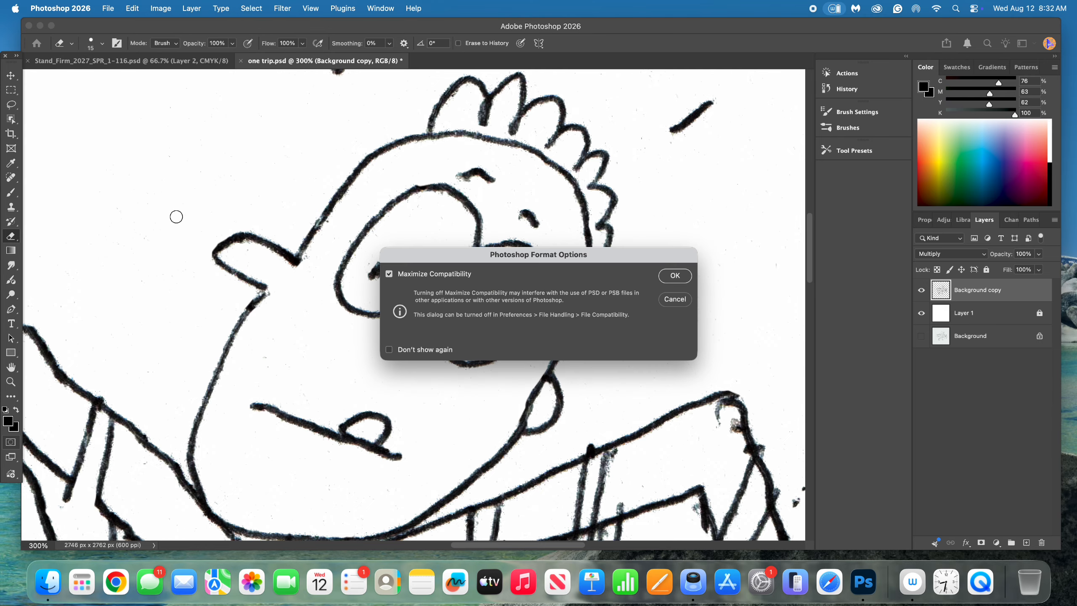
left_click(690, 276)
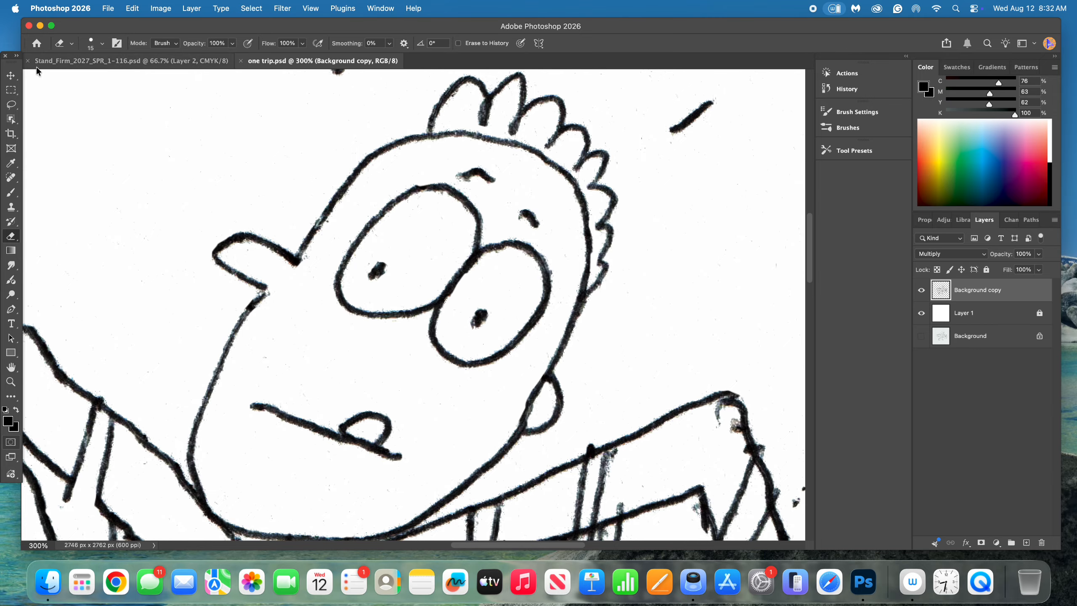
Step: Check the Stand_Firm_2027_SPR_1-116.psd page layout and return to the one trip.psd sketch
left_click(62, 63)
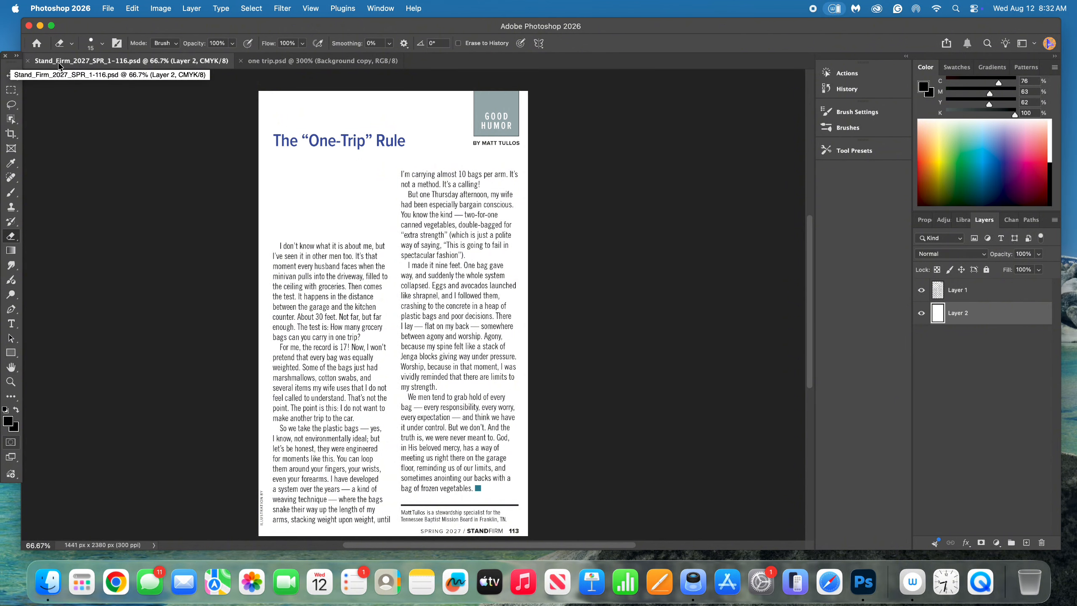
left_click(276, 62)
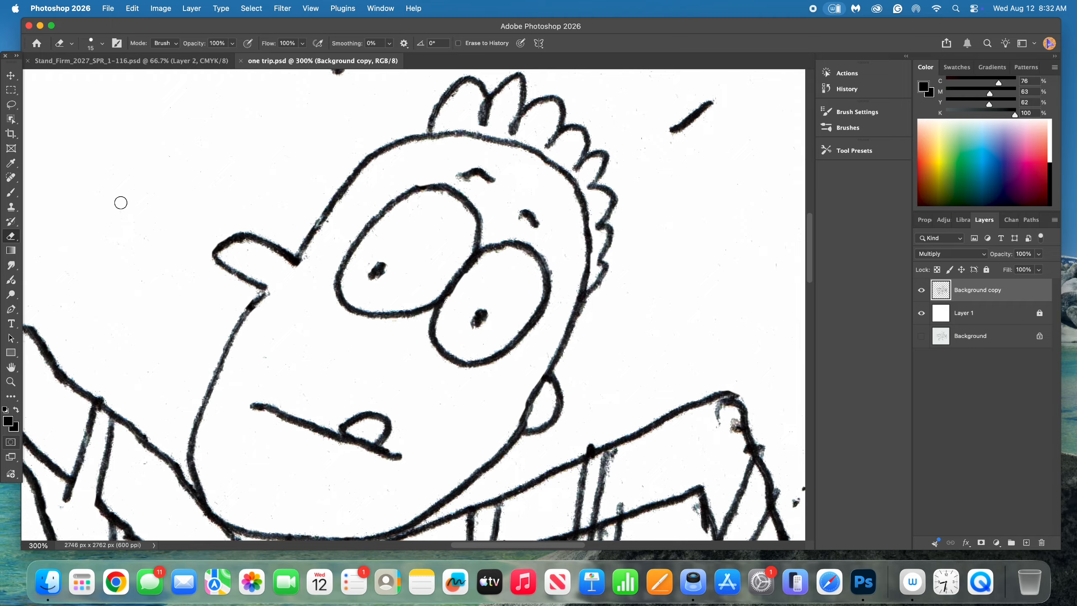
Step: Quit the Preview app running in the background and return to Photoshop
key("super+Tab")
key("super+Tab")
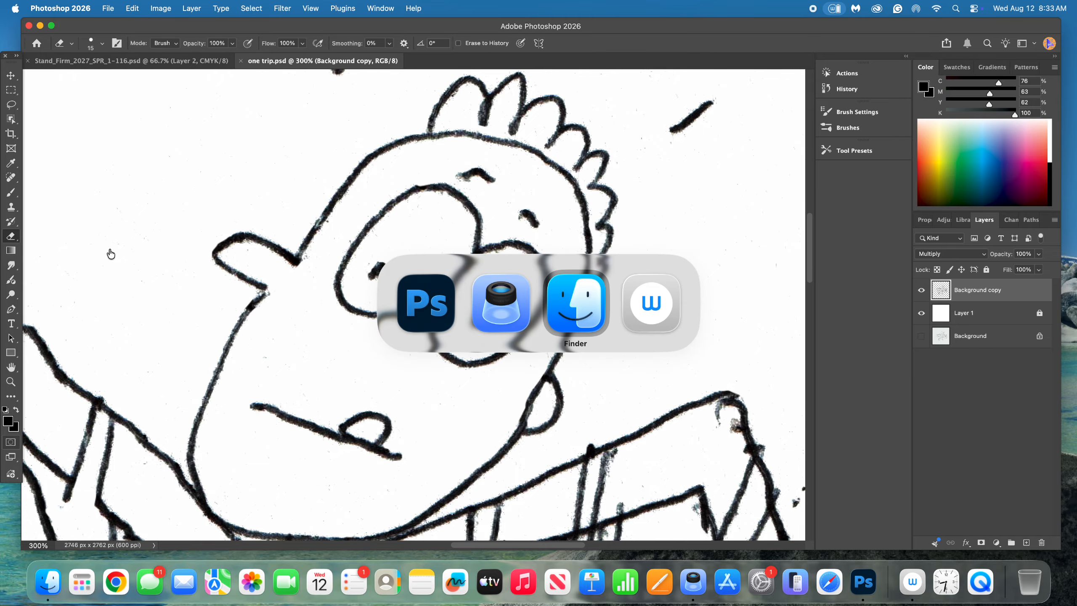
key("super+Tab")
key("super+Tab")
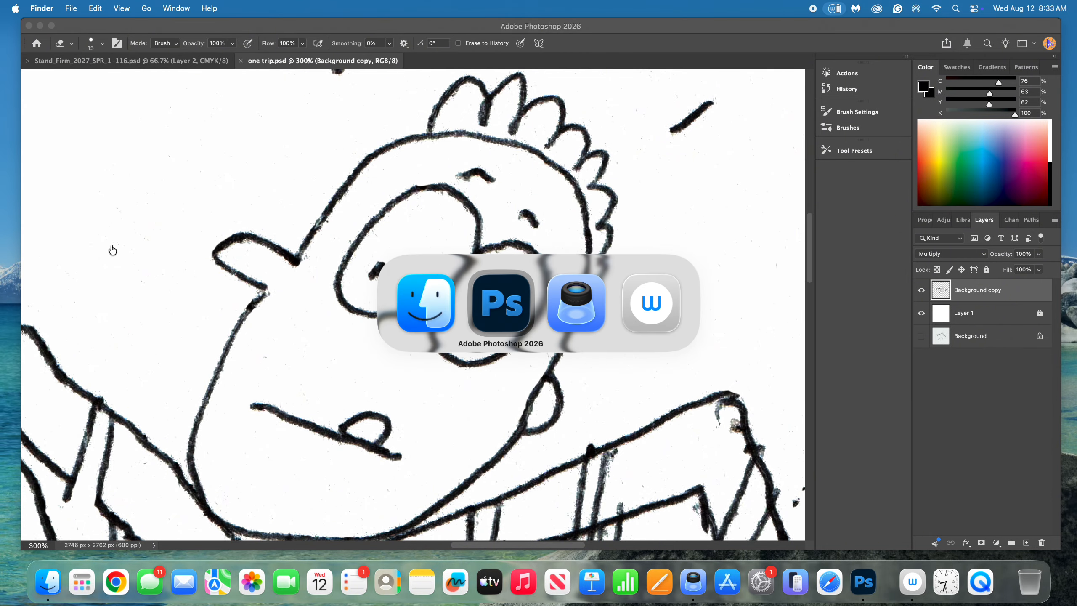
key("super+q")
key("super+Tab")
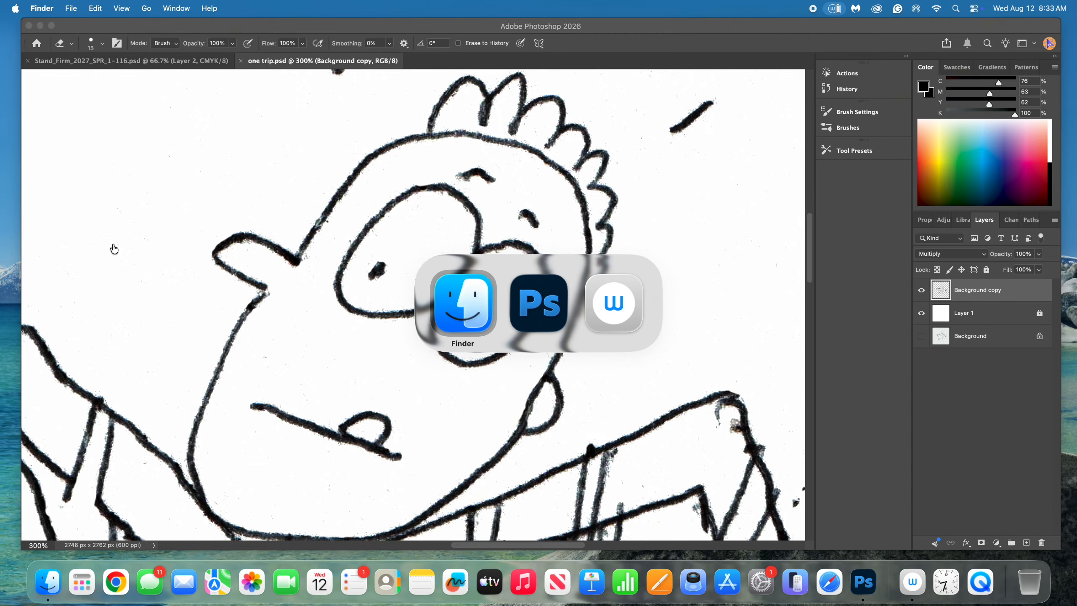
key("super+Tab")
key("super+Tab")
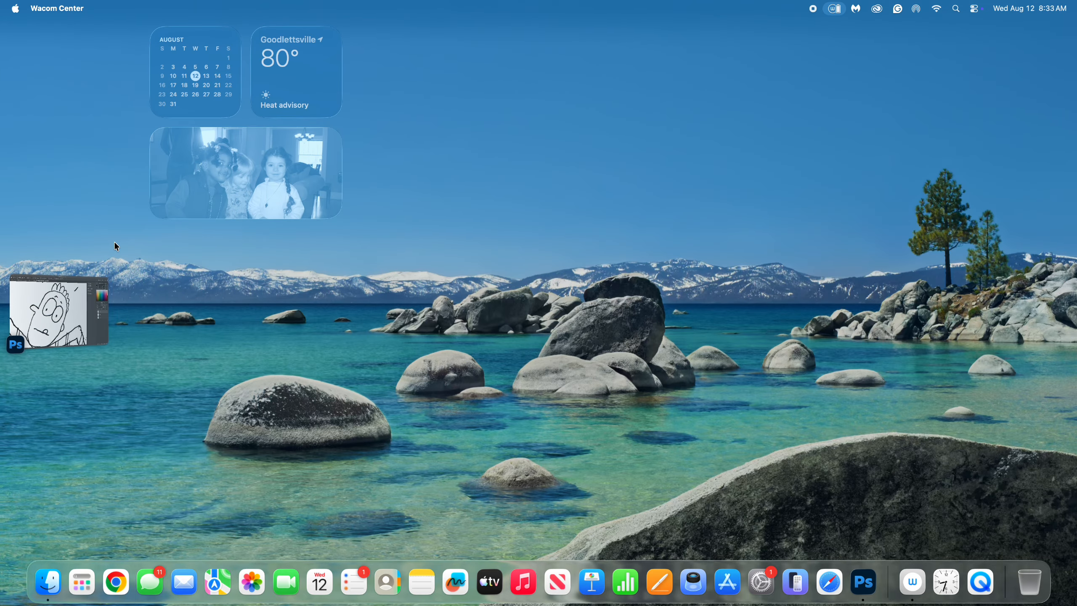
left_click(65, 320)
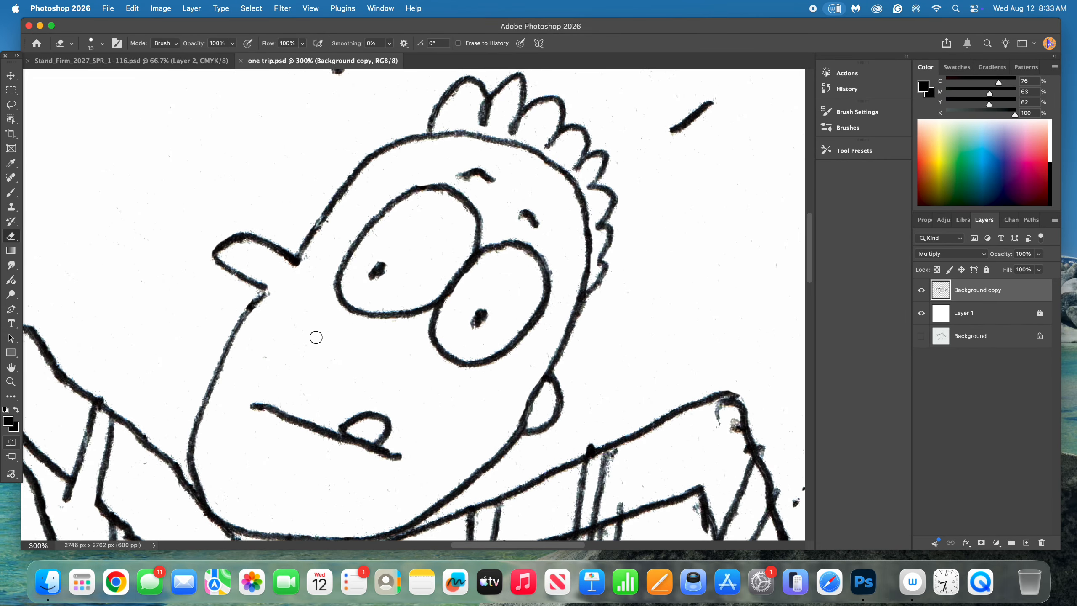
Step: Erase the specks beside the forehead outline, and clear the area outside a freehand selection drawn around the whole figure
left_click_drag(338, 237, 349, 239)
left_click(10, 382)
left_click(288, 334, "alt")
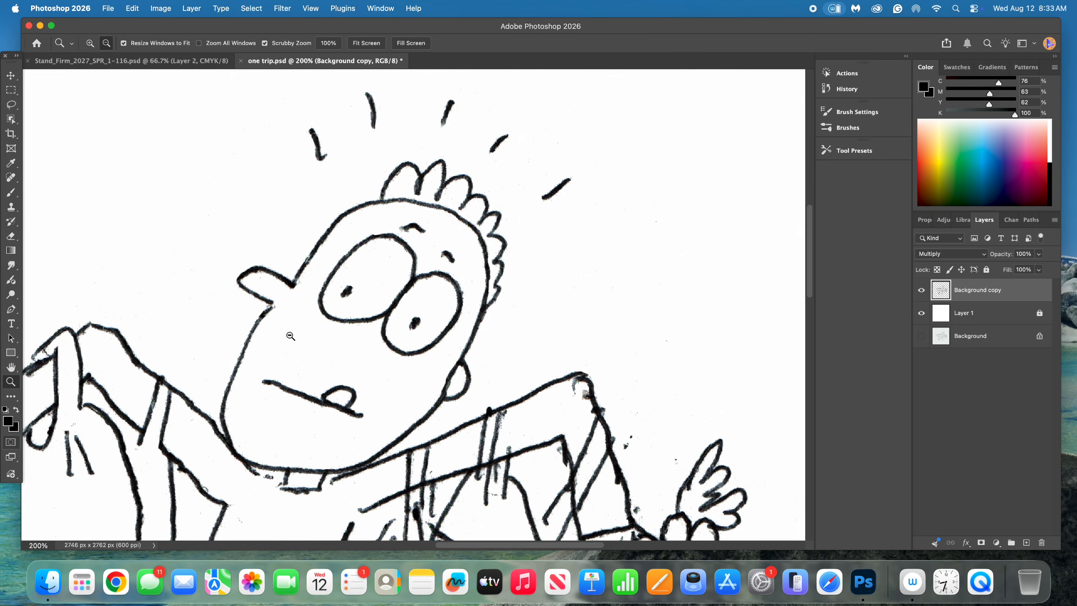
left_click(288, 333, "alt")
left_click(288, 333, "alt")
left_click(288, 333, "alt")
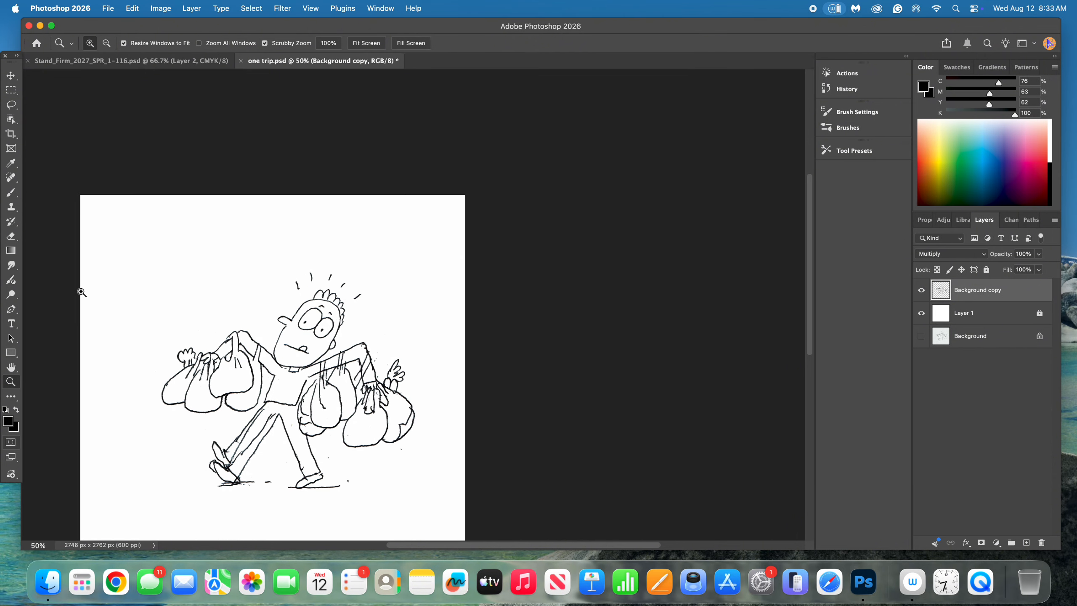
left_click(11, 106)
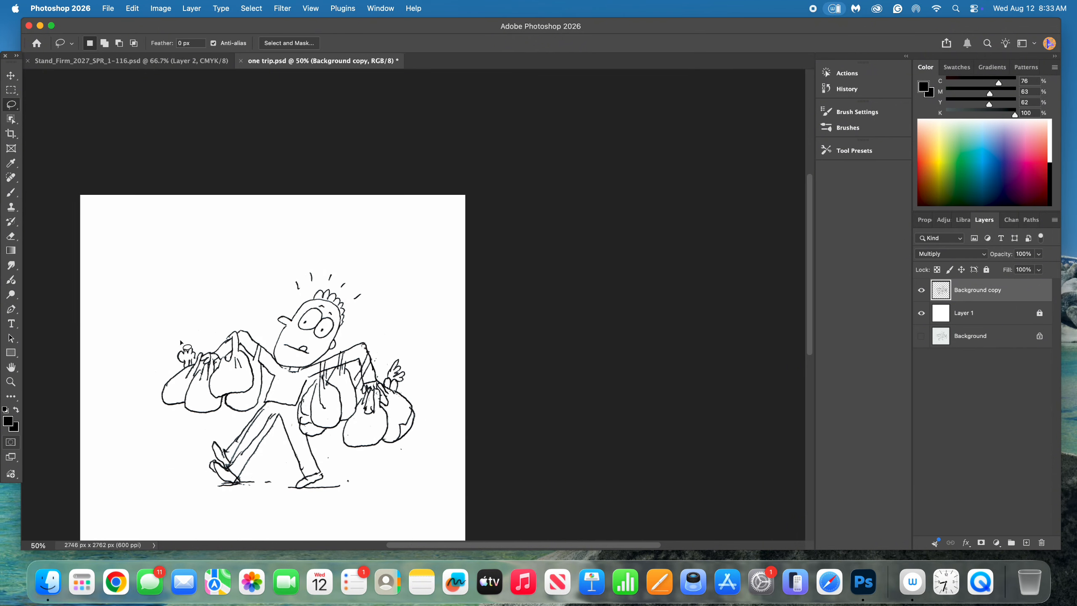
mouse_move(176, 341)
left_mouse_down()
mouse_move(240, 322)
mouse_move(269, 335)
mouse_move(287, 278)
mouse_move(343, 274)
mouse_move(370, 301)
mouse_move(349, 330)
mouse_move(404, 357)
mouse_move(420, 428)
mouse_move(357, 459)
mouse_move(325, 447)
mouse_move(329, 472)
mouse_move(347, 484)
mouse_move(340, 496)
mouse_move(276, 493)
mouse_move(268, 471)
mouse_move(259, 488)
mouse_move(218, 491)
mouse_move(199, 458)
mouse_move(212, 431)
mouse_move(154, 413)
mouse_move(149, 389)
mouse_move(199, 304)
left_mouse_up()
left_click(244, 6)
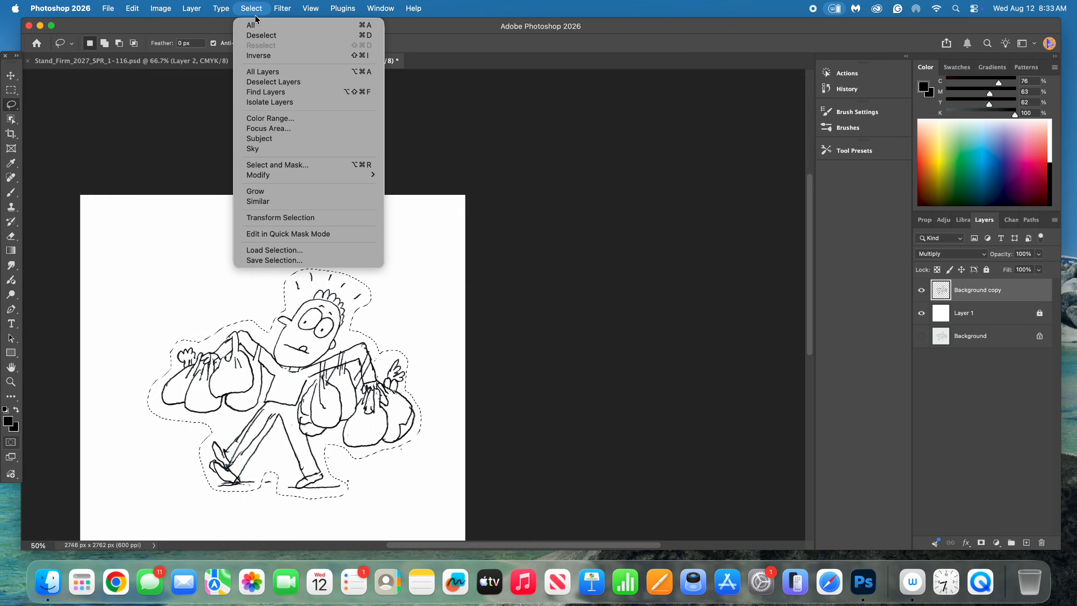
left_click(263, 62)
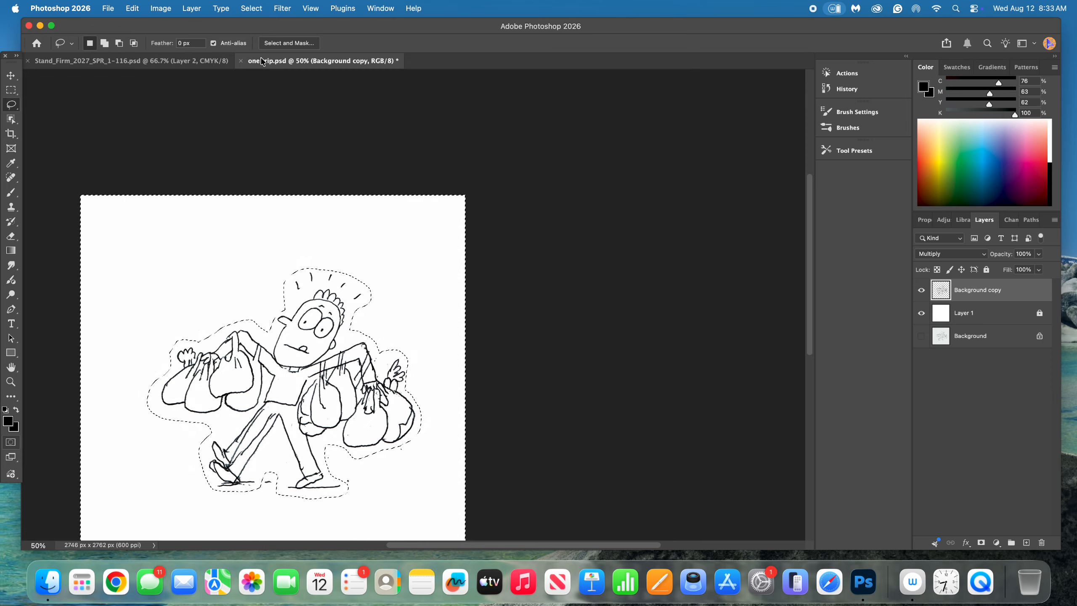
key("ctrl+d")
Step: Select and delete the stray specks below the bags and the short ground dash between the feet
mouse_move(341, 453)
left_mouse_down()
mouse_move(321, 450)
mouse_move(351, 489)
mouse_move(360, 476)
mouse_move(342, 454)
left_mouse_up()
mouse_move(413, 444)
left_mouse_down()
mouse_move(390, 454)
mouse_move(407, 459)
left_mouse_up()
key("Delete")
mouse_move(272, 476)
left_mouse_down()
mouse_move(259, 485)
mouse_move(272, 476)
left_mouse_up()
key("Delete")
left_click(262, 499)
Step: Erase the tail on the surprise line nearest the nose and the smudges and specks around the bent elbow
left_click(10, 381)
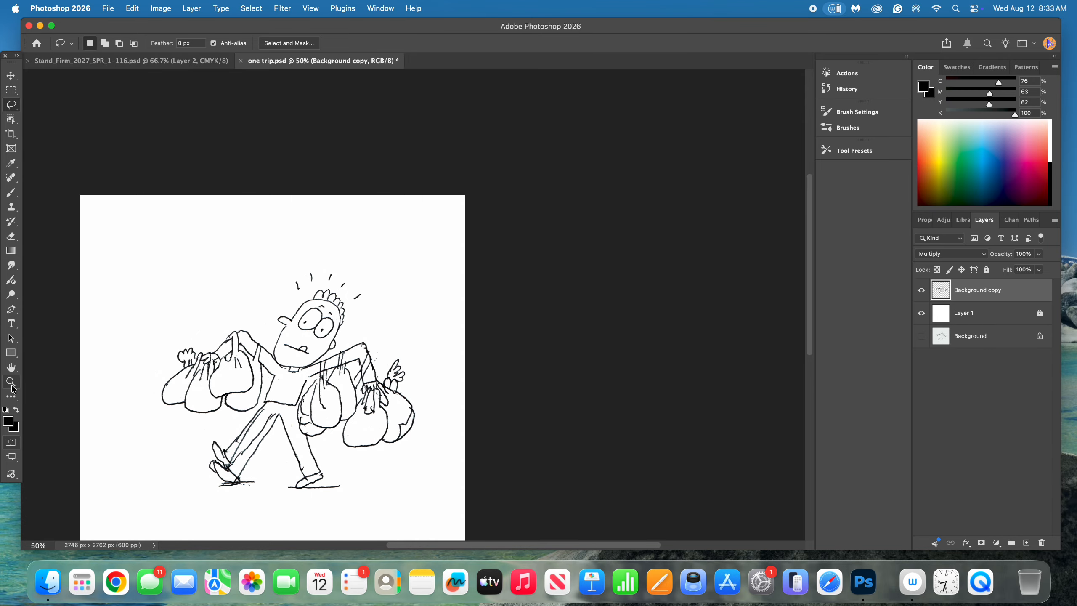
left_click(353, 360)
left_click(307, 284)
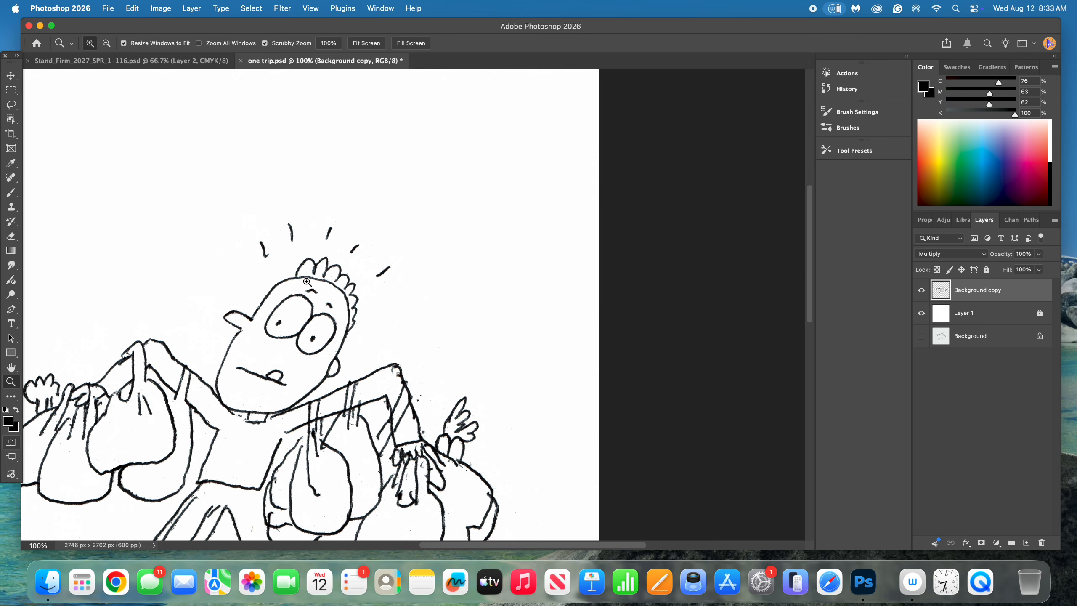
left_click(307, 281)
left_click(10, 236)
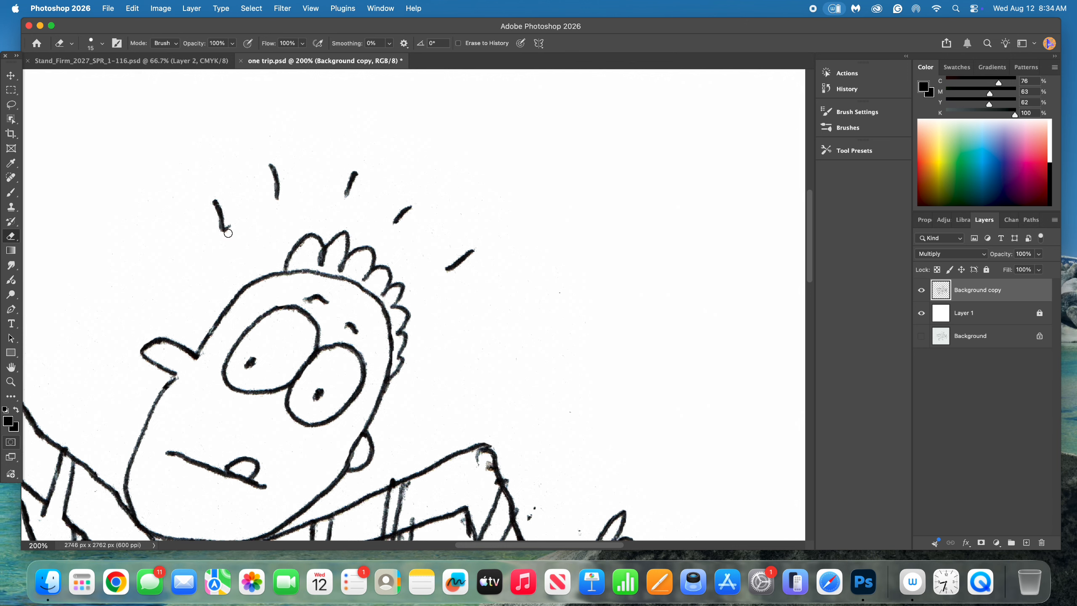
left_click_drag(228, 233, 230, 223)
left_click_drag(530, 518, 530, 510)
Step: Erase the specks on the lower bags and the stray marks inside the long finger hanging below the cuff
key("h")
scroll(266, 238, "down", 5)
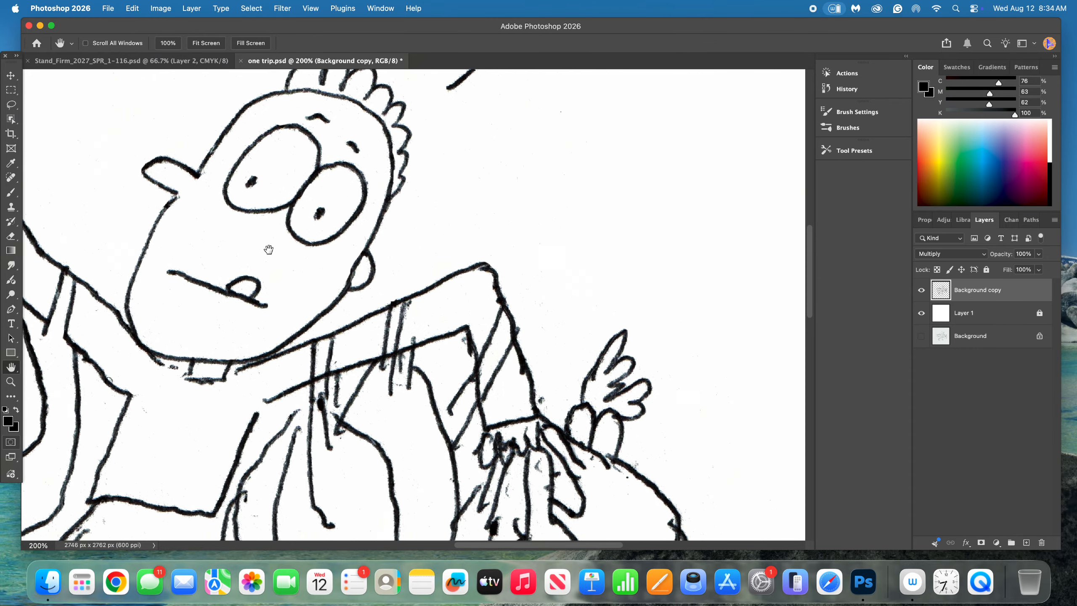
scroll(266, 231, "down", 5)
scroll(265, 230, "left", 3)
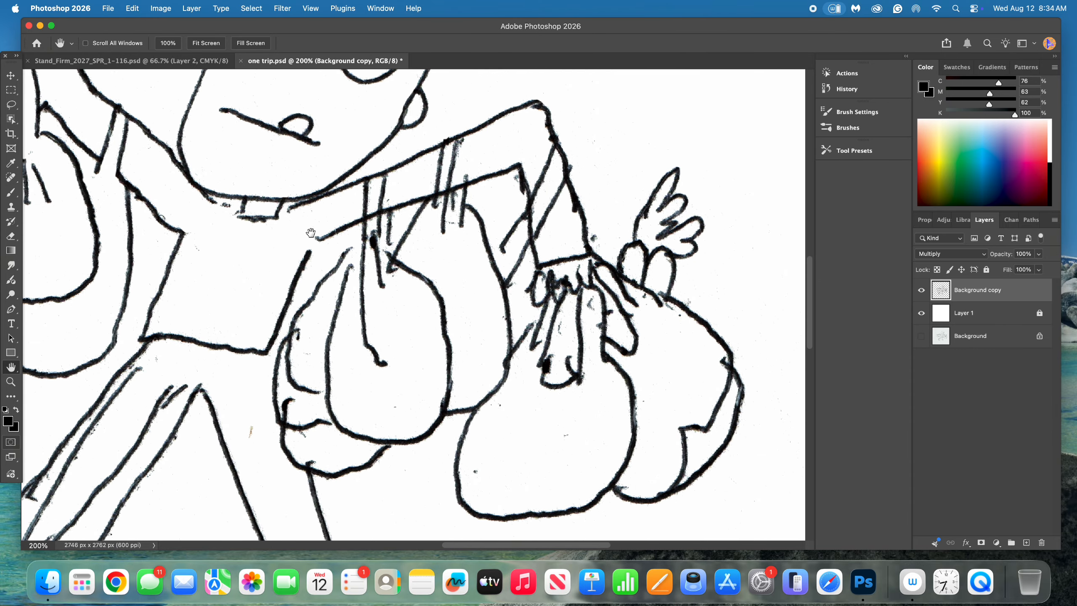
left_click(11, 239)
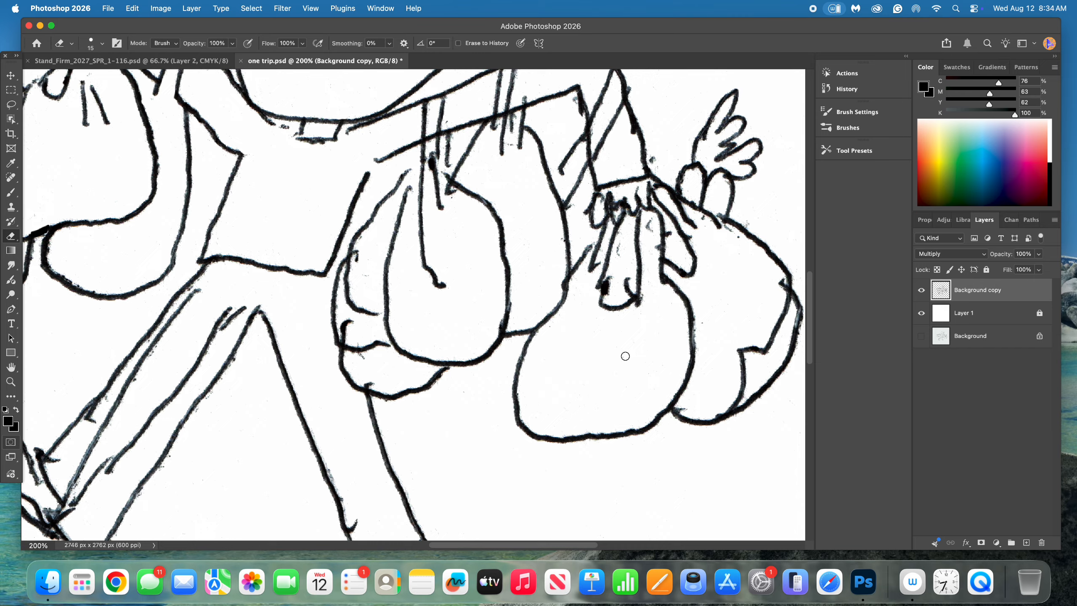
left_click_drag(625, 280, 627, 292)
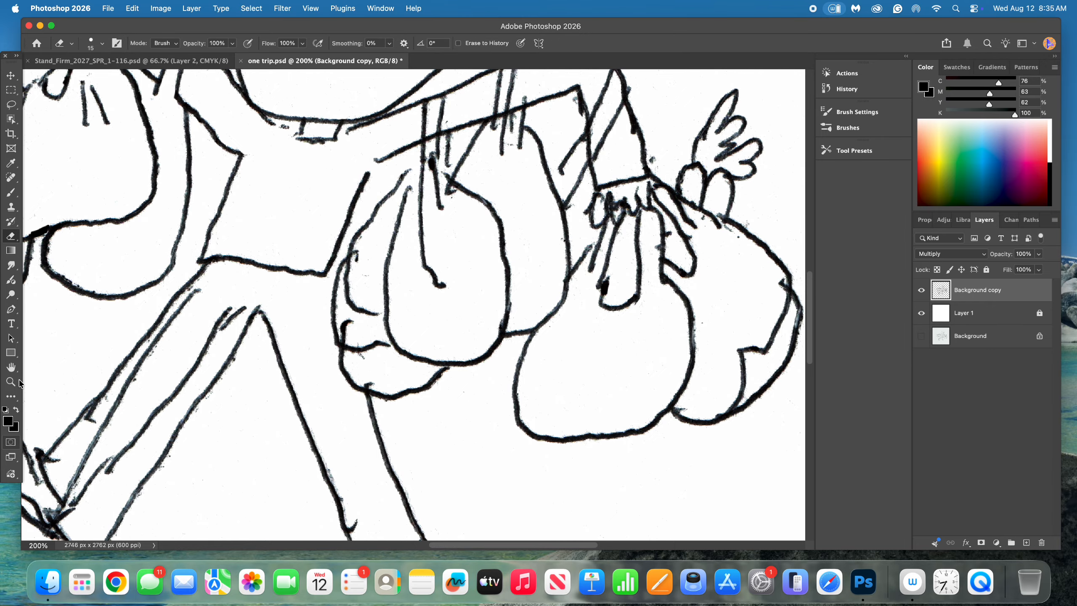
Step: Erase the bent arm's lower outline where it crosses the handles of the hanging bags
left_click(11, 367)
left_click_drag(359, 210, 324, 367)
left_click(10, 236)
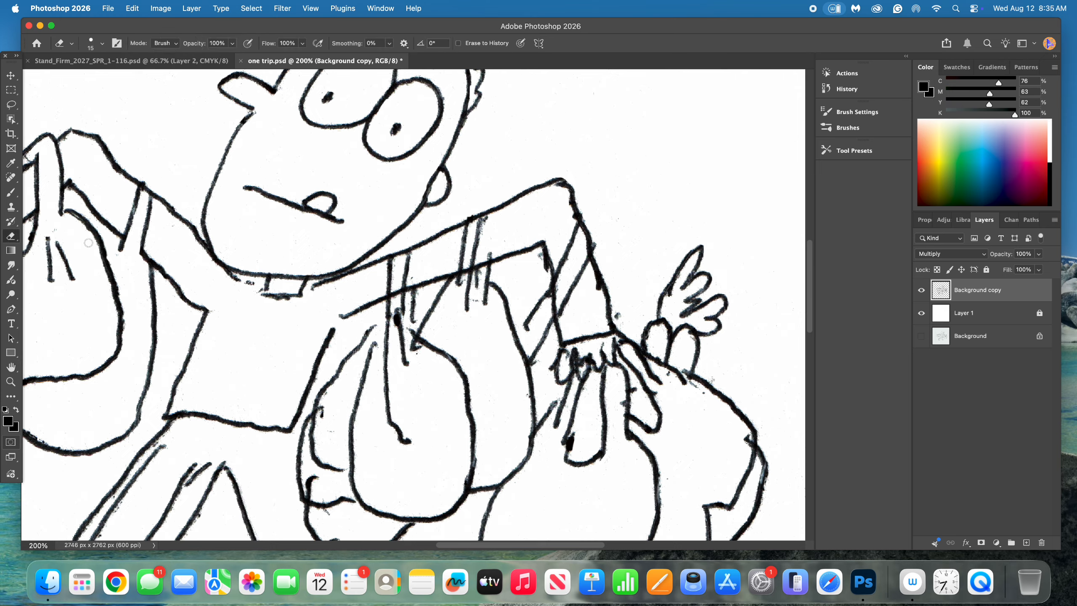
left_click_drag(398, 290, 397, 313)
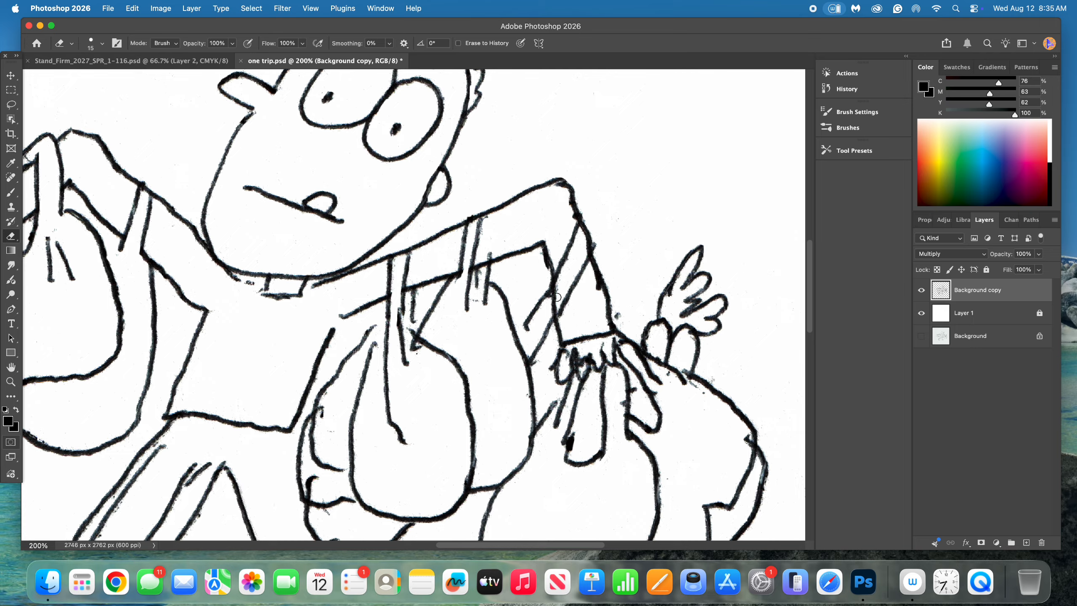
Step: Erase the sleeve line crossing the forearm strap and the stray specks and line ends around the cuff and bag outlines
left_click_drag(559, 291, 553, 299)
left_click(617, 318)
mouse_move(691, 387)
left_mouse_down()
mouse_move(681, 383)
mouse_move(692, 386)
left_mouse_up()
left_click(667, 479)
left_click_drag(411, 343, 418, 347)
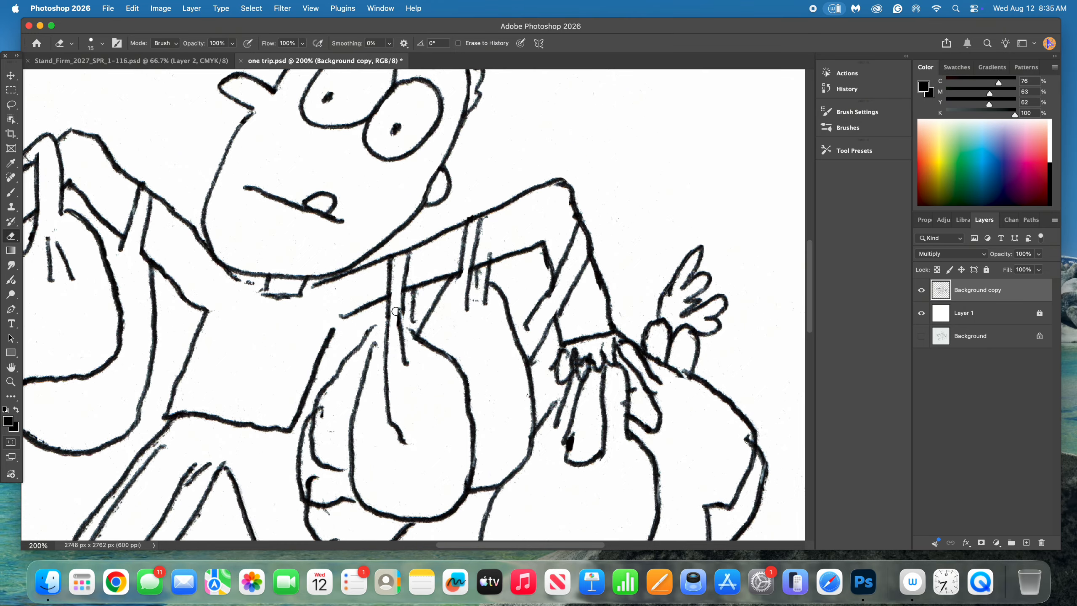
Step: Erase the overlapping lines among the fingers below the cuff and the stray marks on the front bag's handle and rear bag
left_click_drag(396, 312, 394, 332)
left_click_drag(566, 355, 573, 349)
left_click_drag(324, 417, 327, 422)
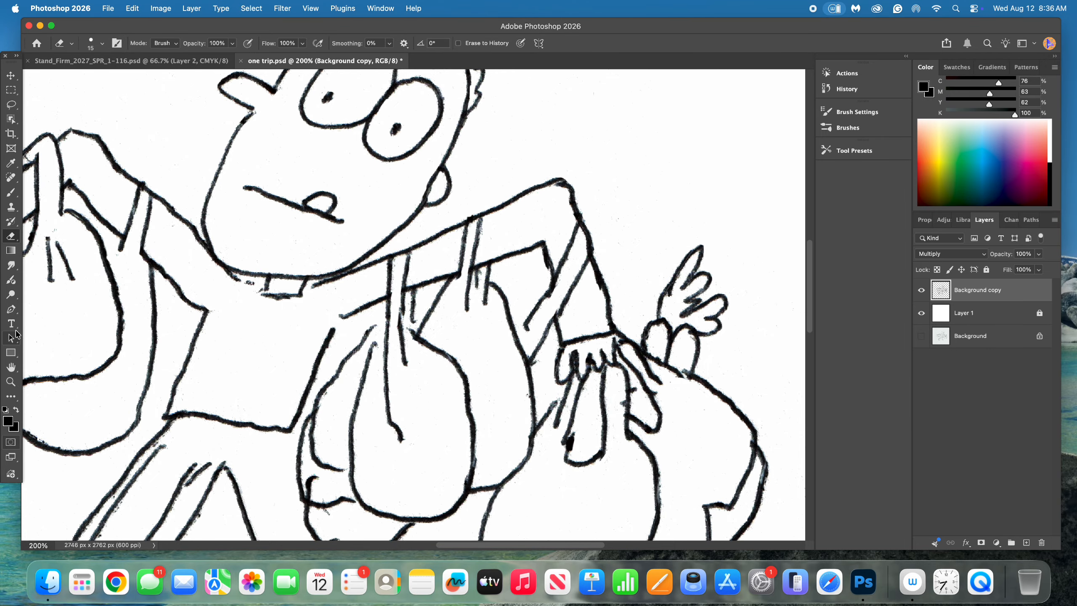
Step: Erase the hooked end of the crease in the bag beside the shirt and the inner lines of the bag behind it
left_click(11, 367)
left_click_drag(276, 312, 257, 290)
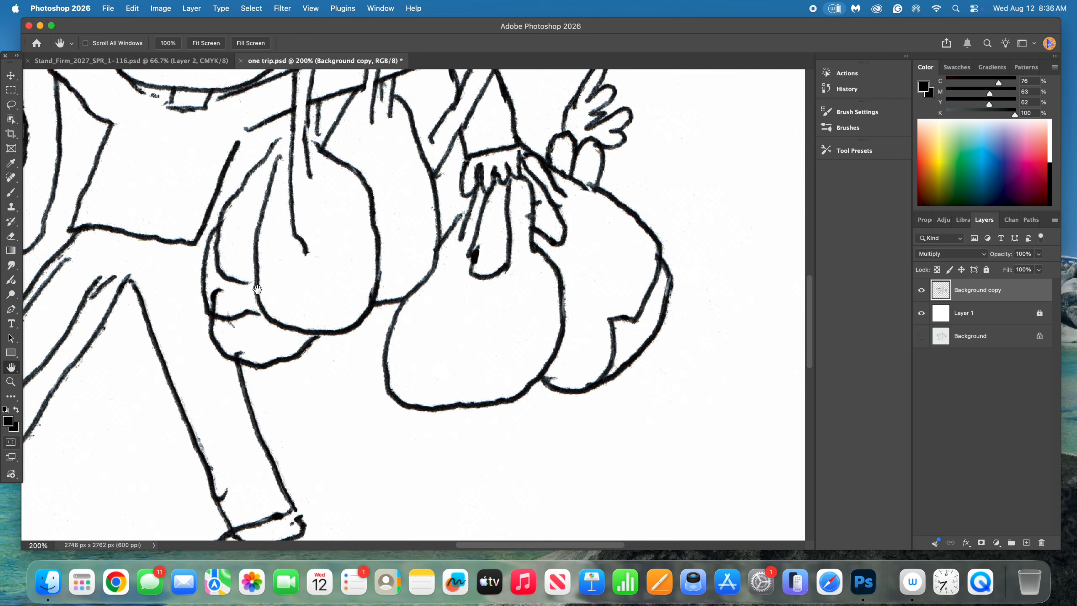
scroll(257, 289, "up", 5)
scroll(258, 289, "left", 3)
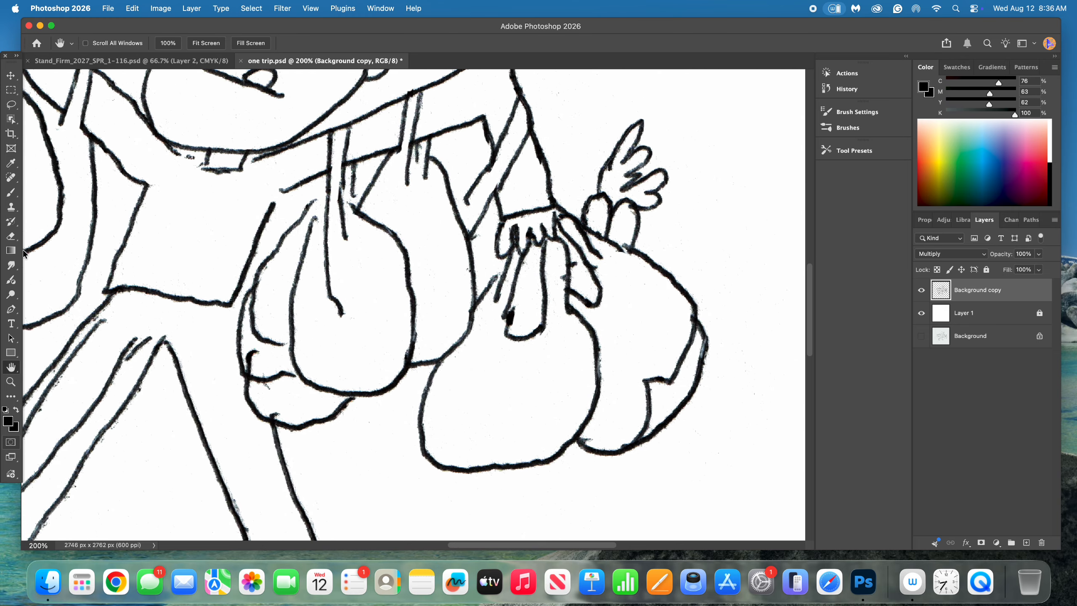
left_click(11, 236)
left_click_drag(346, 308, 333, 295)
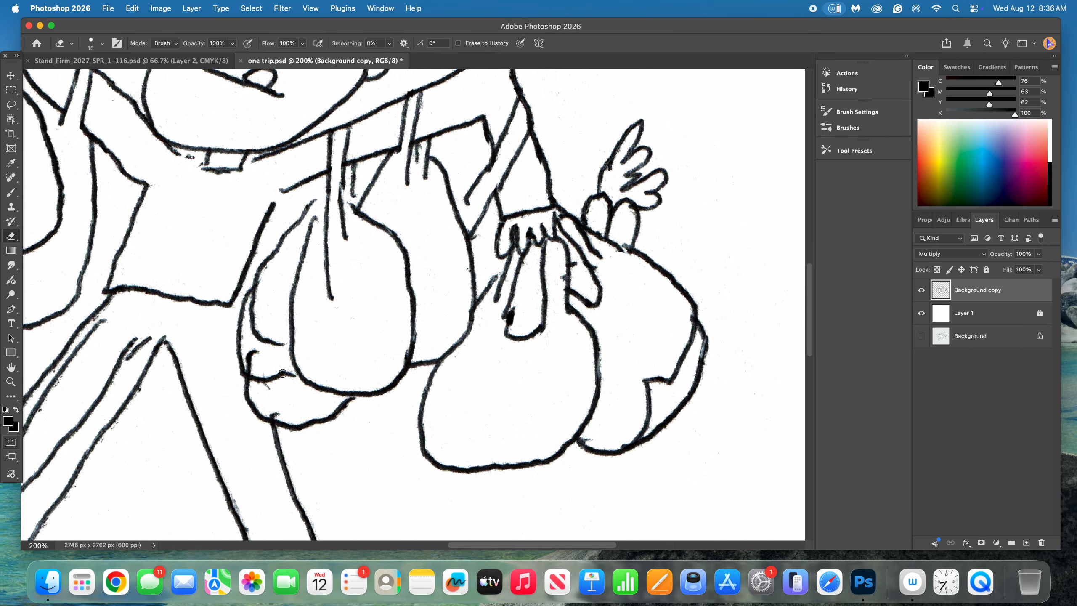
mouse_move(283, 373)
left_mouse_down()
mouse_move(296, 380)
mouse_move(255, 377)
mouse_move(274, 410)
left_mouse_up()
mouse_move(260, 360)
left_mouse_down()
mouse_move(283, 345)
mouse_move(278, 337)
mouse_move(268, 352)
mouse_move(259, 325)
mouse_move(254, 340)
mouse_move(252, 302)
left_mouse_up()
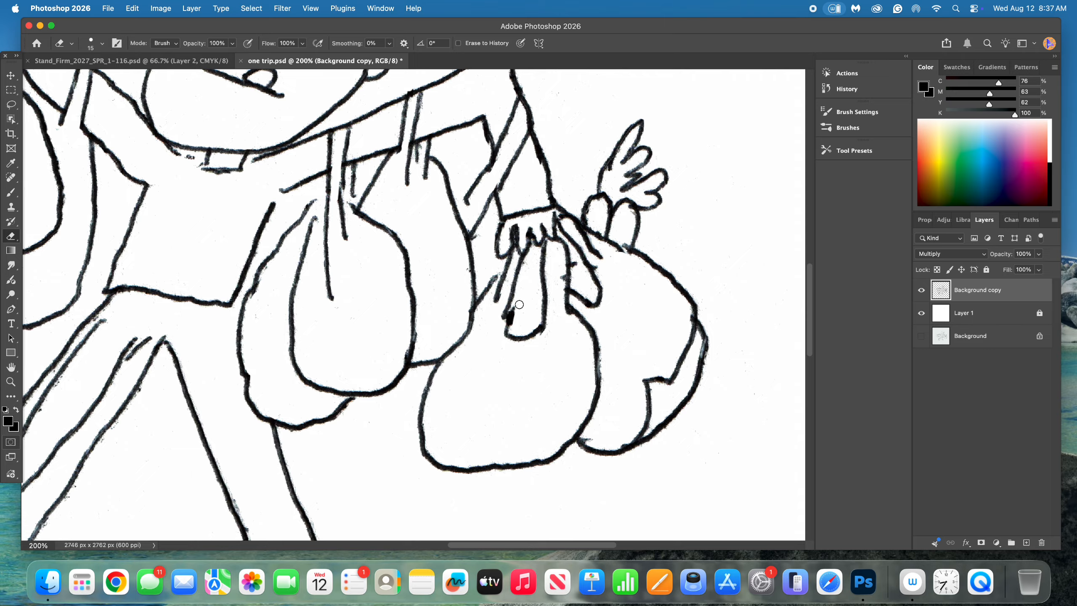
Step: Erase the dark blotch beside the front bag's handle and the inner fold lines of the round rear bag
left_click_drag(519, 304, 512, 321)
left_click_drag(560, 283, 561, 280)
mouse_move(642, 427)
left_mouse_down()
mouse_move(618, 442)
mouse_move(652, 414)
mouse_move(646, 380)
mouse_move(584, 443)
mouse_move(657, 377)
left_mouse_up()
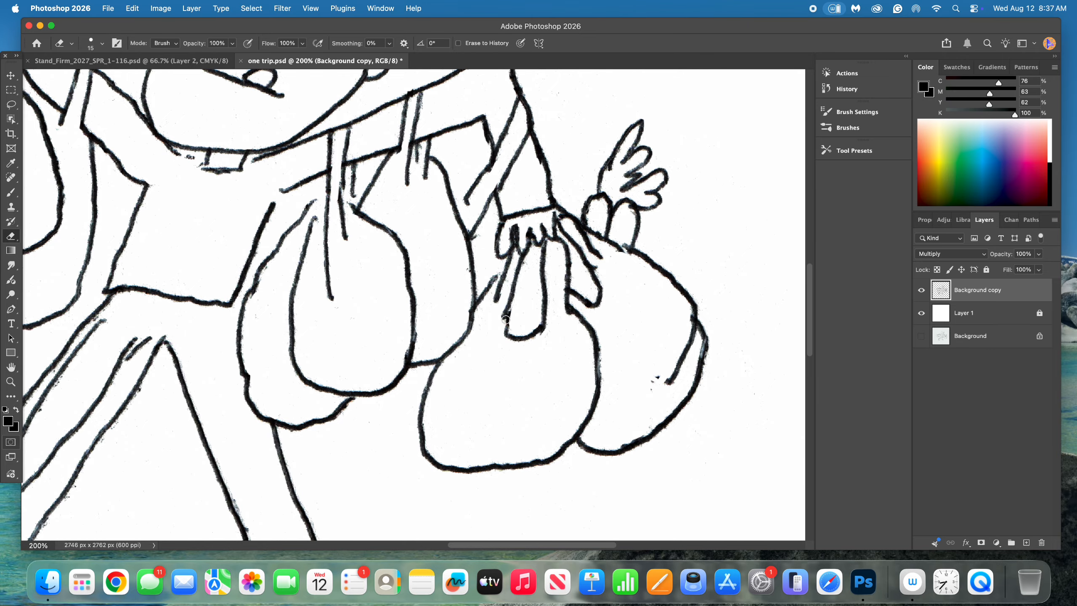
mouse_move(660, 376)
left_mouse_down()
mouse_move(653, 387)
mouse_move(680, 369)
mouse_move(691, 332)
left_mouse_up()
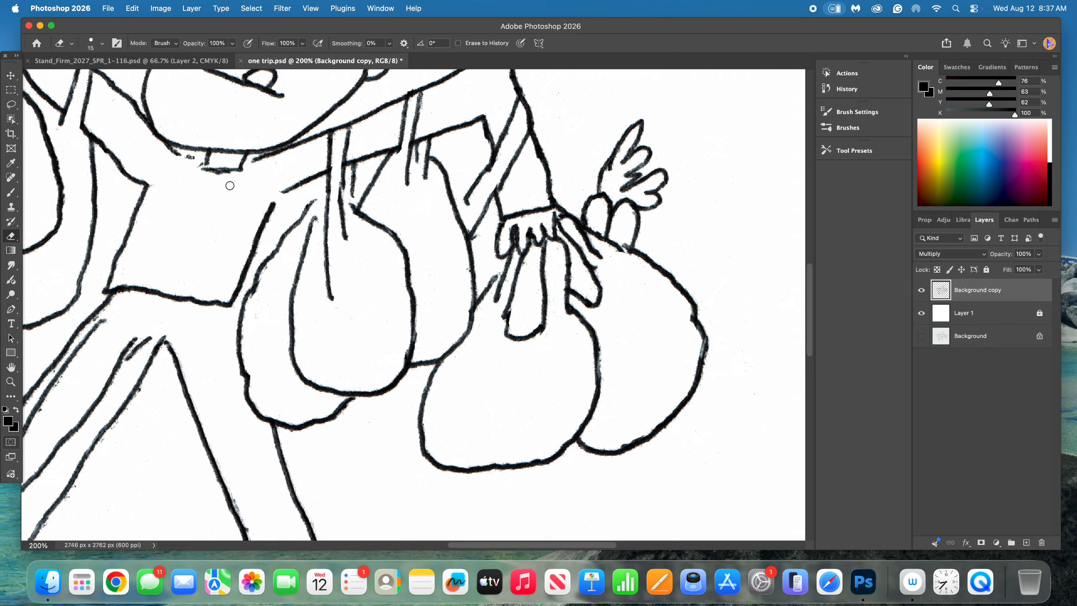
Step: Erase the extra line running down the trailing leg and the stray line ends at the crotch, shirt hem and heel
left_click(11, 366)
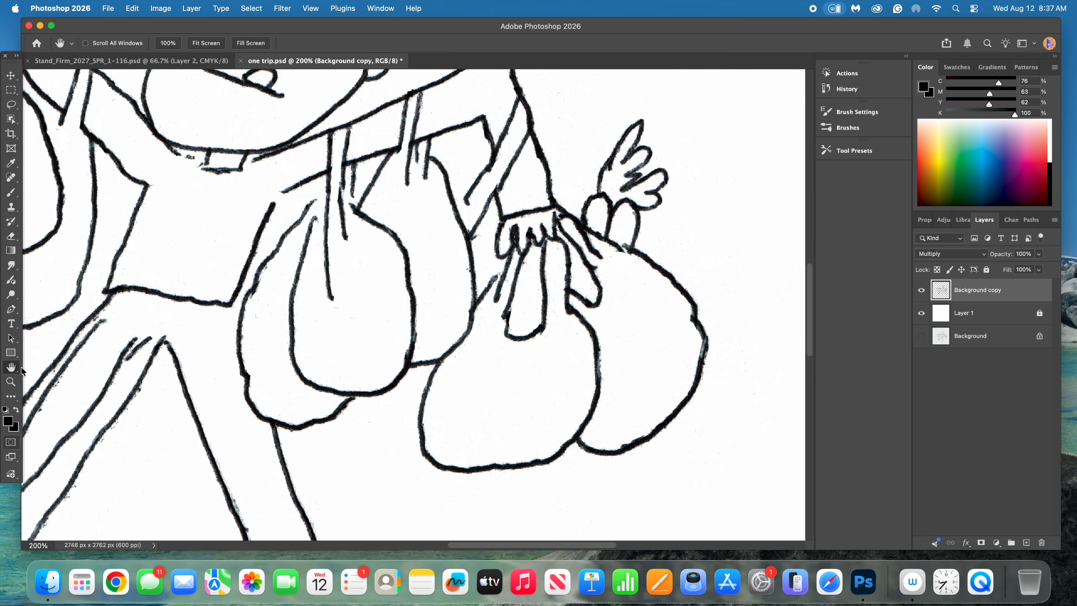
scroll(356, 234, "down", 5)
scroll(356, 233, "left", 5)
scroll(367, 233, "up", 3)
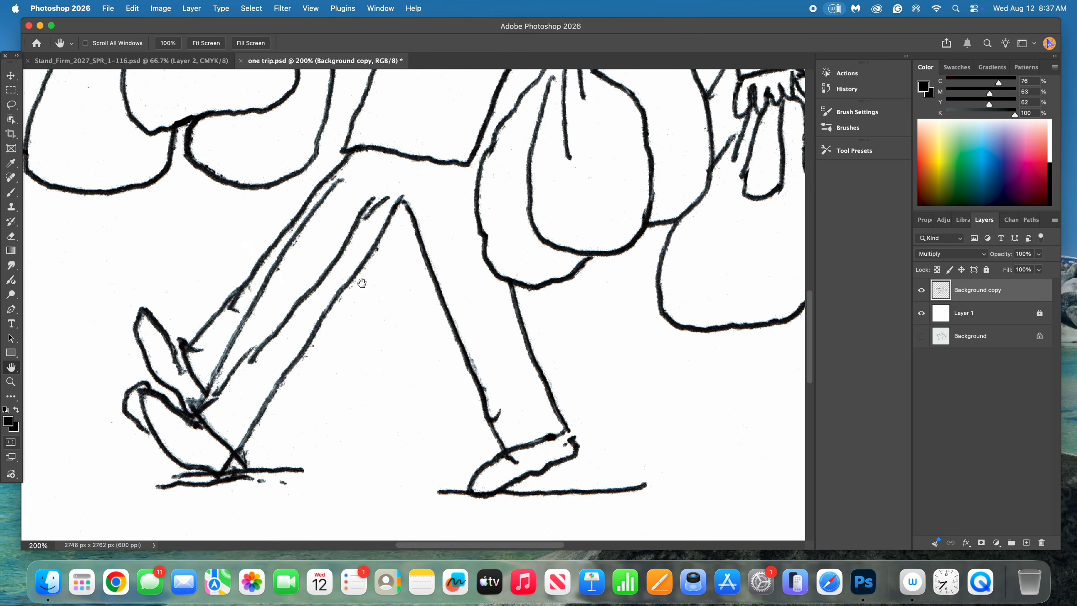
left_click(11, 236)
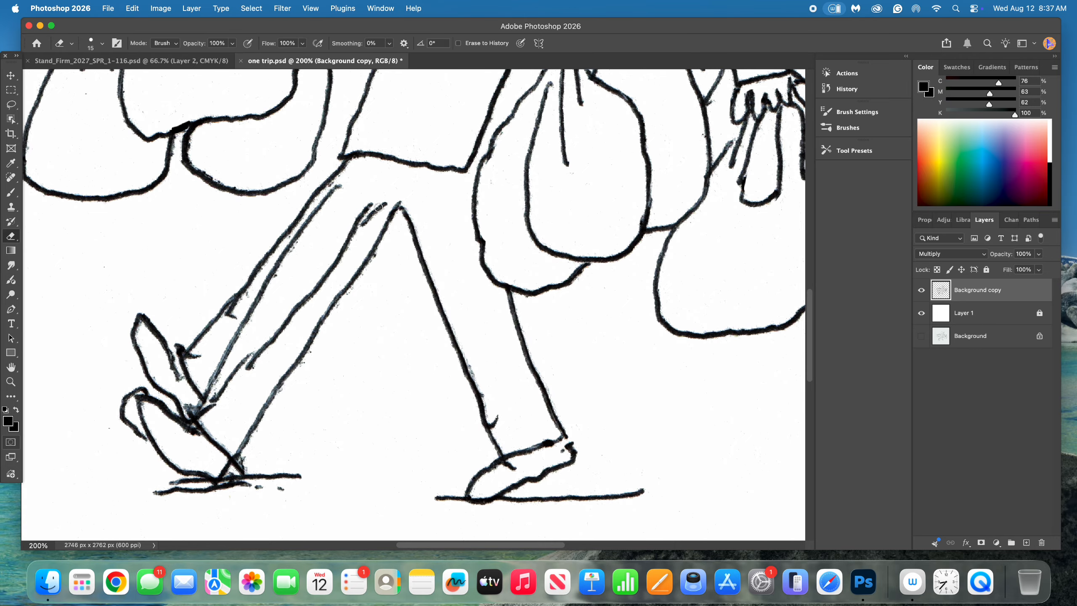
left_click_drag(378, 207, 371, 203)
left_click_drag(327, 185, 335, 169)
left_click_drag(355, 231, 360, 230)
mouse_move(223, 391)
left_mouse_down()
mouse_move(202, 416)
mouse_move(267, 344)
left_mouse_up()
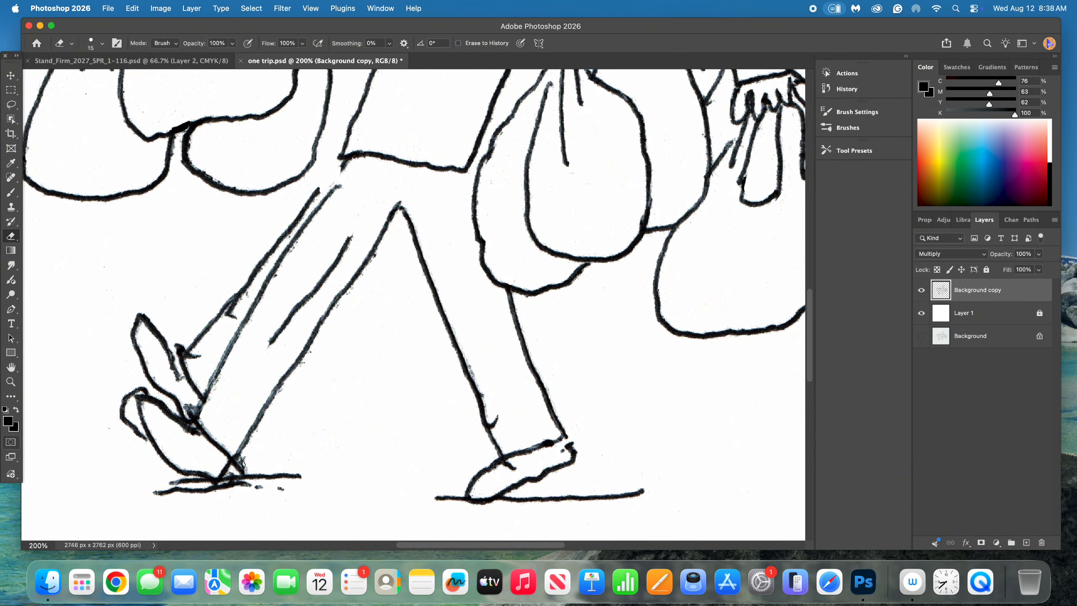
left_click_drag(242, 466, 240, 471)
left_click_drag(289, 316, 274, 342)
mouse_move(329, 277)
left_mouse_down()
mouse_move(276, 325)
mouse_move(332, 265)
mouse_move(311, 296)
mouse_move(330, 280)
mouse_move(361, 224)
left_mouse_up()
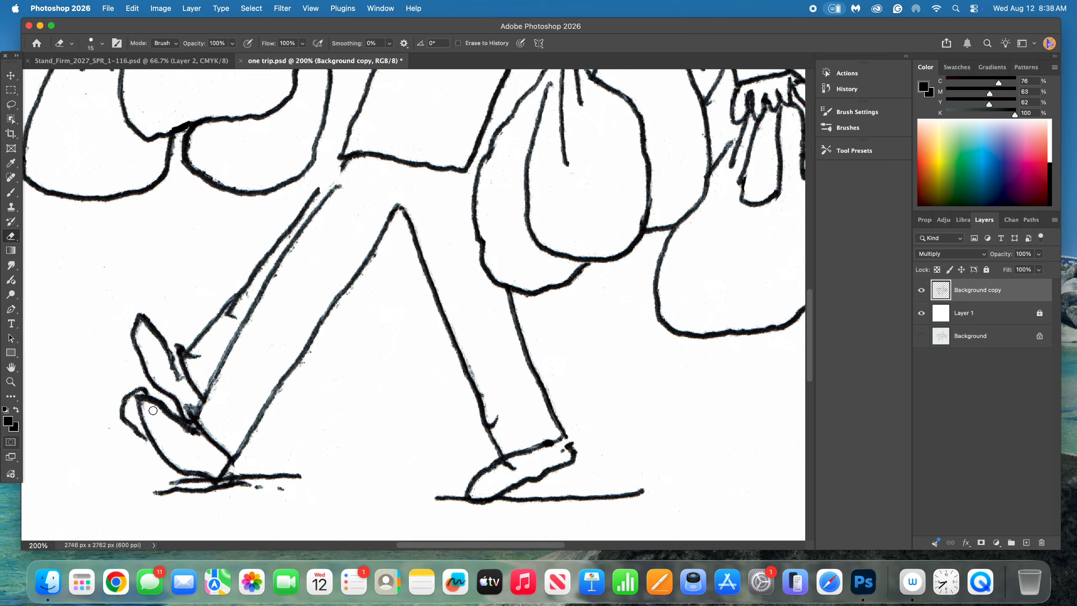
Step: Erase the doubled toe outline of the lower back shoe and parts of the redundant leg and shoe behind it
mouse_move(136, 422)
left_mouse_down()
mouse_move(141, 444)
mouse_move(126, 407)
mouse_move(137, 388)
mouse_move(136, 398)
mouse_move(152, 395)
mouse_move(144, 387)
mouse_move(128, 409)
mouse_move(123, 401)
mouse_move(120, 434)
left_mouse_up()
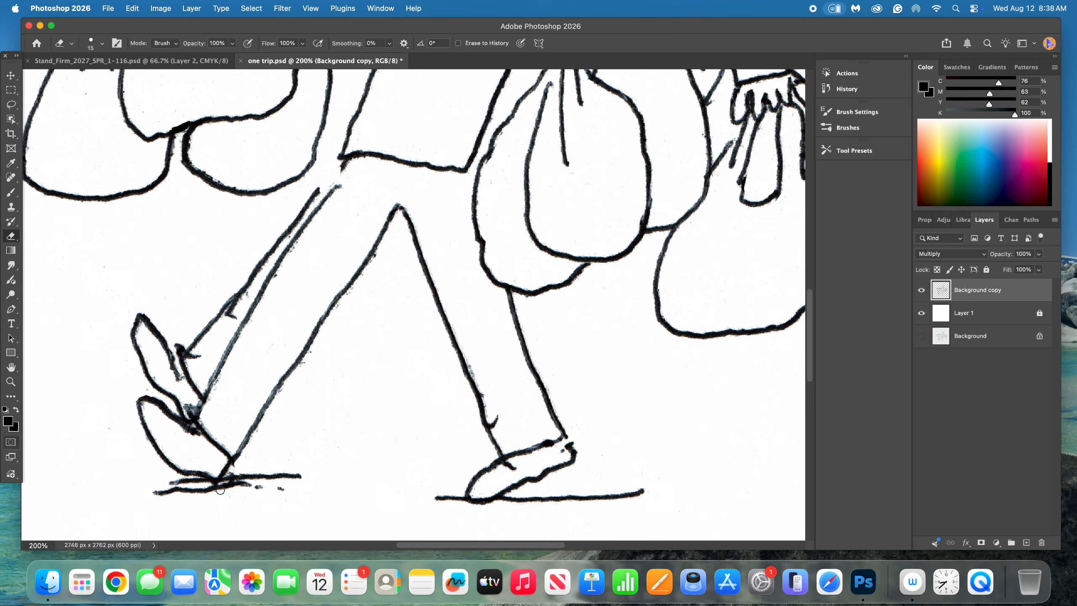
mouse_move(176, 398)
left_mouse_down()
mouse_move(190, 409)
mouse_move(201, 381)
left_mouse_up()
left_click_drag(235, 317, 249, 294)
mouse_move(290, 232)
left_mouse_down()
mouse_move(283, 242)
mouse_move(335, 182)
left_mouse_up()
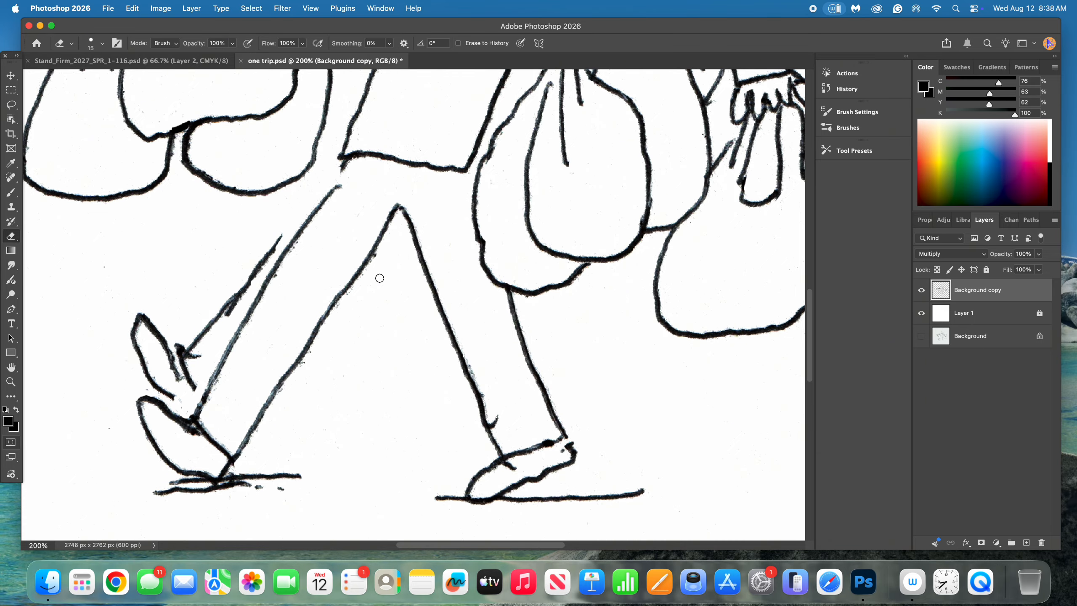
Step: Erase the stray marks along the forward leg and the overlapping line ends at its ankle and shoe
left_click_drag(380, 253, 371, 265)
left_click_drag(502, 405, 497, 421)
left_click_drag(514, 464, 505, 466)
left_click_drag(566, 440, 559, 452)
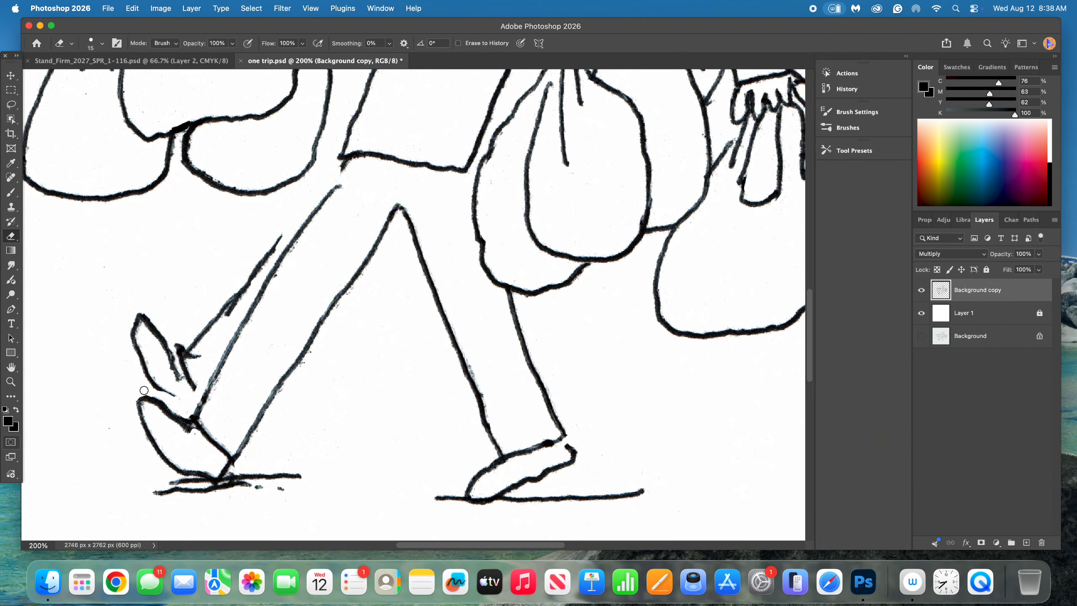
Step: Lasso the remaining redundant leg and shoe behind the trailing leg, delete them and clear the selection
left_click(11, 104)
mouse_move(116, 336)
left_mouse_down()
mouse_move(233, 236)
mouse_move(287, 222)
mouse_move(197, 404)
mouse_move(139, 386)
mouse_move(119, 356)
left_mouse_up()
key("Delete")
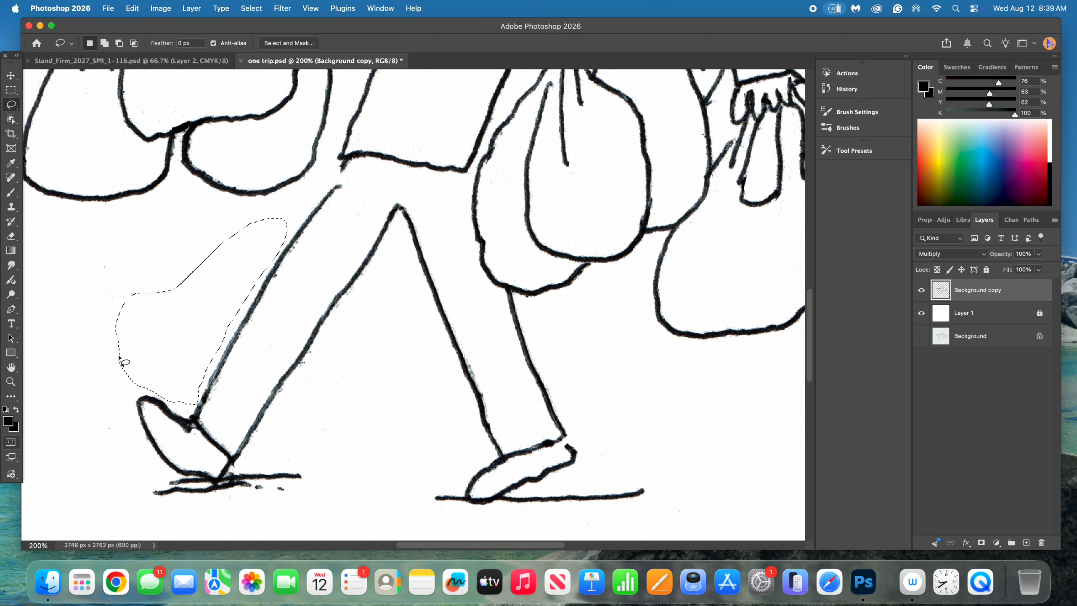
key("super+d")
Step: Erase the doubled ground lines beneath the back shoe and the stray speck beside it
left_click(11, 236)
mouse_move(180, 495)
left_mouse_down()
mouse_move(158, 493)
mouse_move(283, 490)
mouse_move(219, 486)
left_mouse_up()
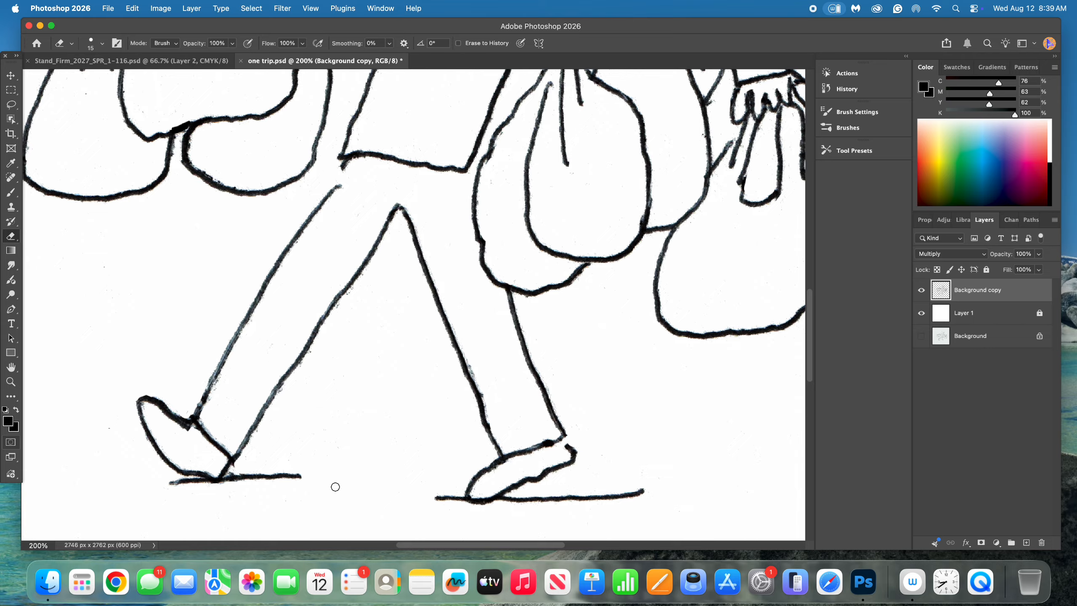
left_click_drag(164, 484, 175, 491)
left_click_drag(113, 433, 106, 425)
Step: Erase the stray speck inside the bag hanging next to the outermost bag under the raised arm
left_click(11, 367)
left_click_drag(199, 330, 231, 411)
left_click_drag(219, 353, 241, 406)
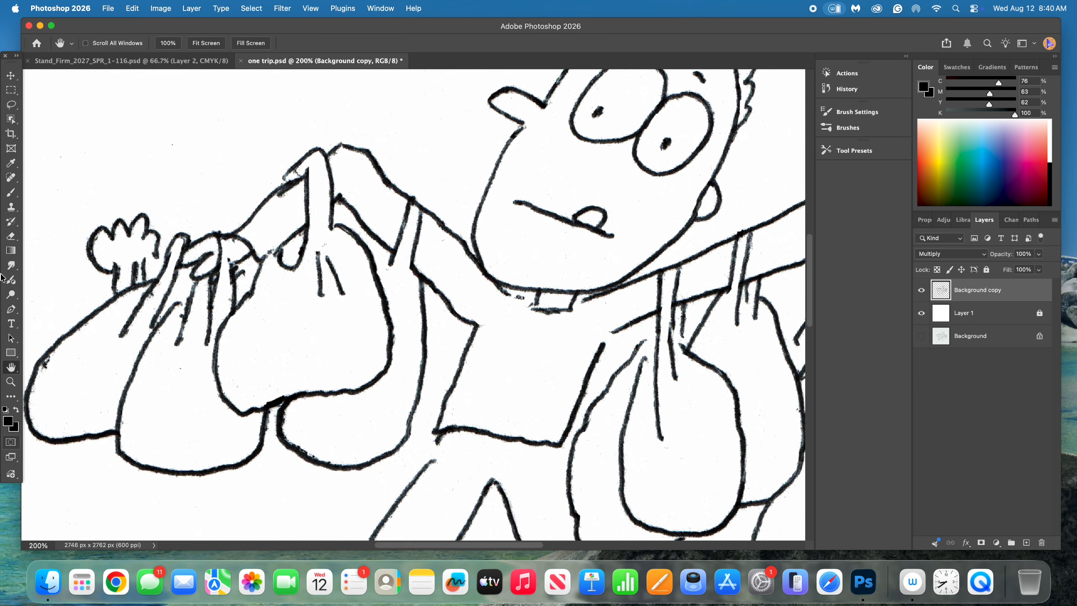
left_click(11, 236)
left_click(181, 370)
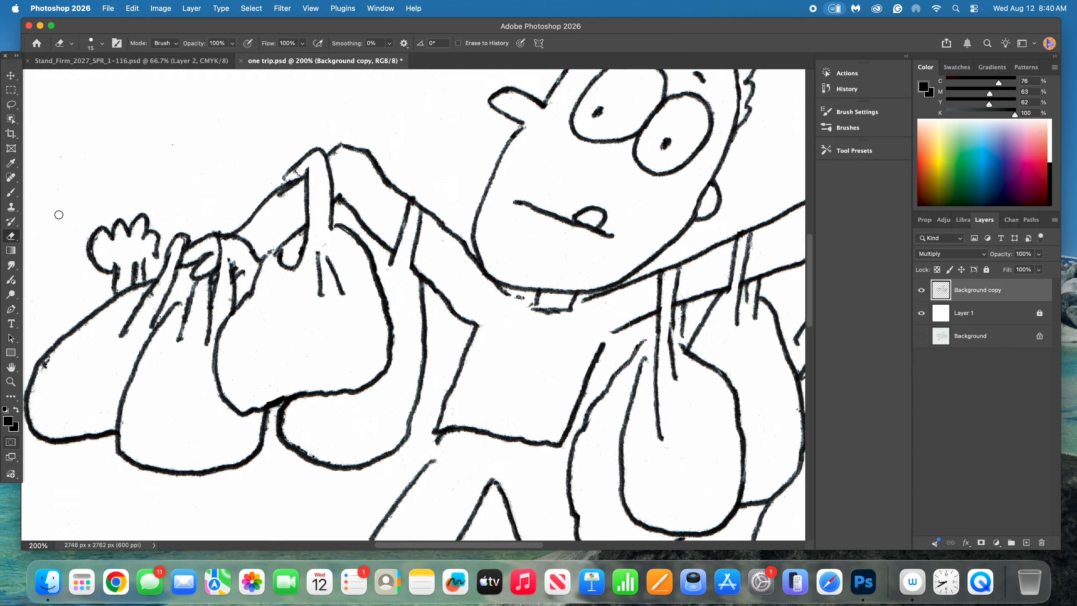
Step: Paint in the line at the hand above the hanging bags and erase the specks above the leafy top and along the outermost bag's edge
left_click(14, 196)
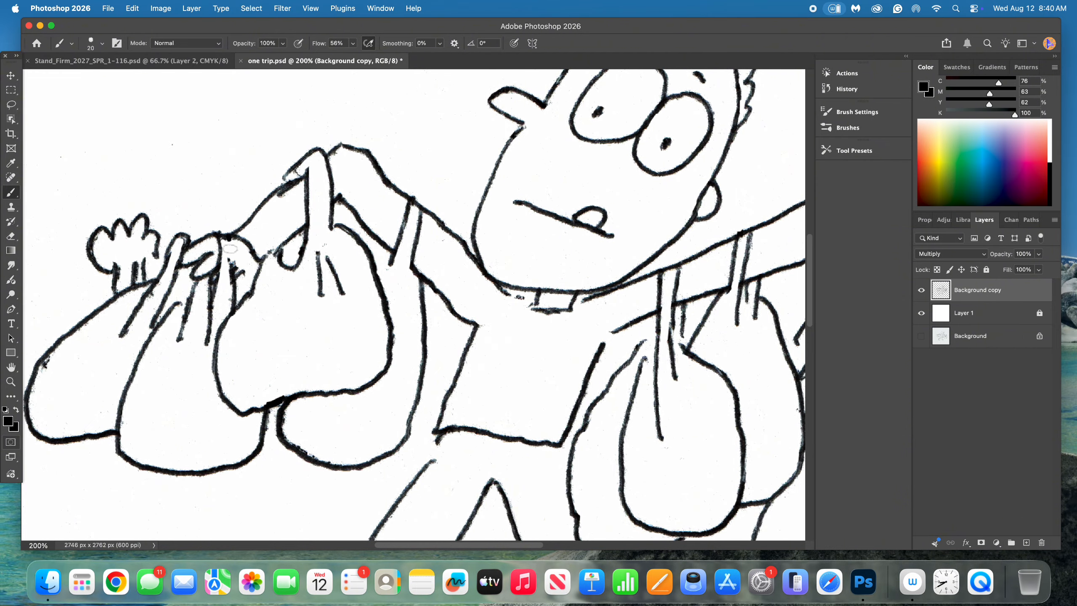
left_click_drag(228, 236, 233, 260)
key("e")
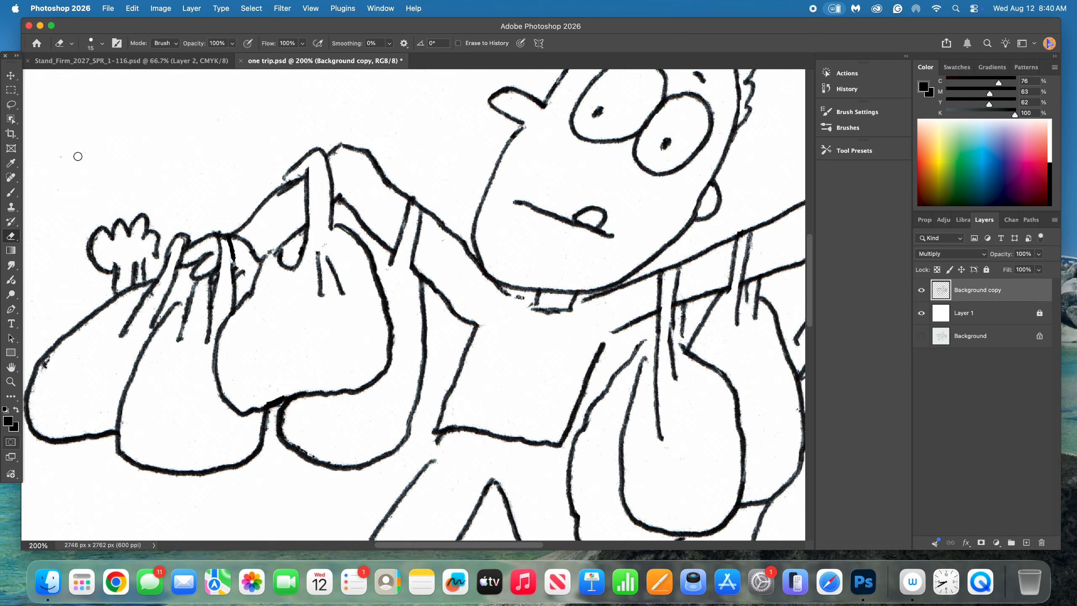
left_click_drag(54, 161, 84, 153)
left_click_drag(47, 364, 47, 362)
Step: Sample the line colour, raise its black value to 100%, and repaint the side outline of the bag behind the bent forearm
left_click(10, 382)
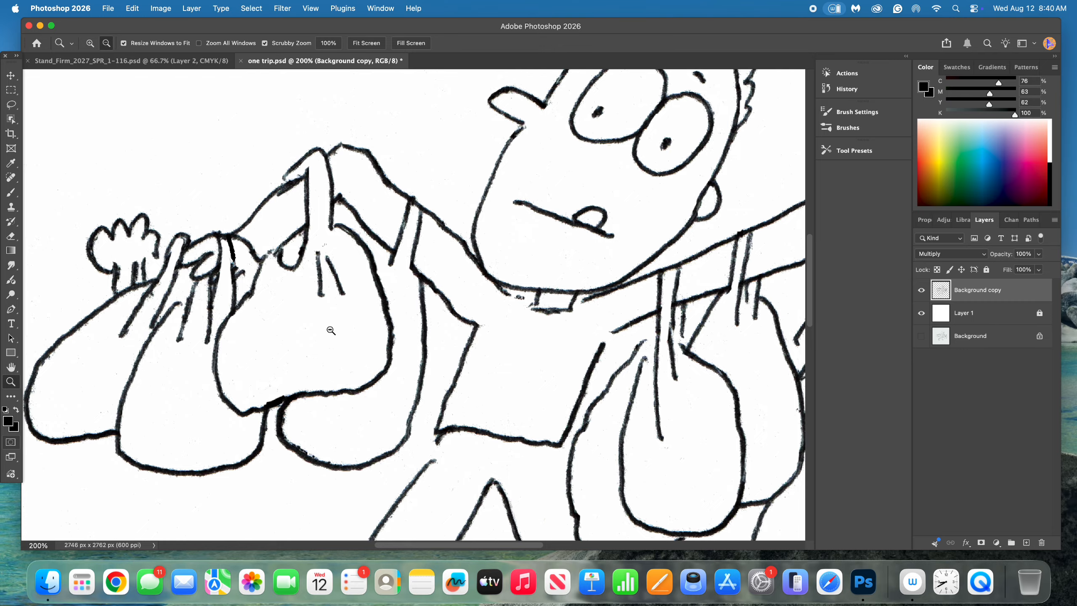
left_click(331, 330, "alt")
left_click(330, 330, "alt")
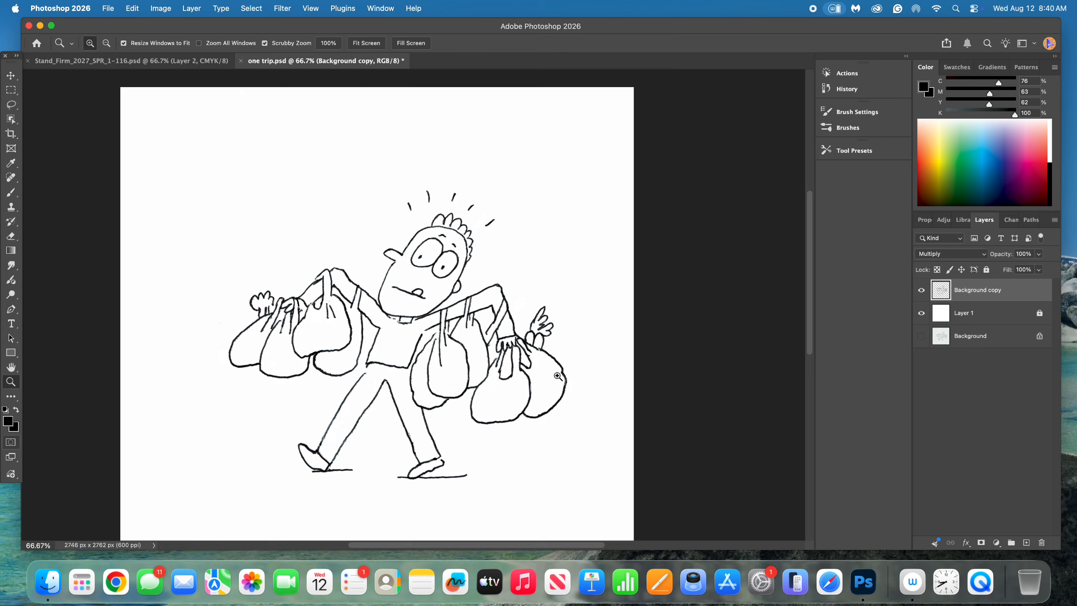
left_click(546, 370)
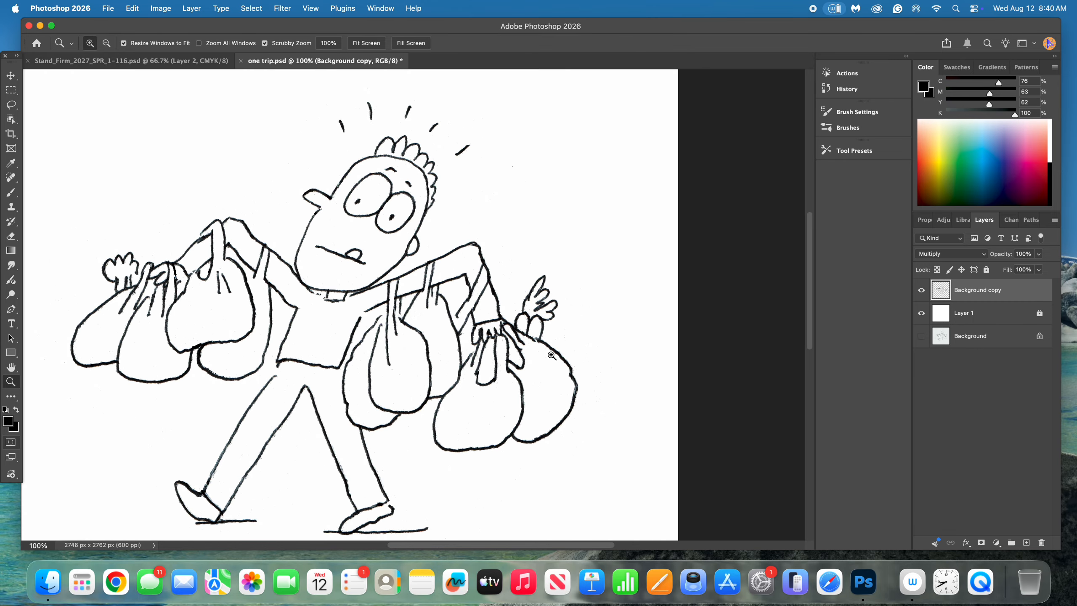
left_click(551, 355)
left_click(17, 241)
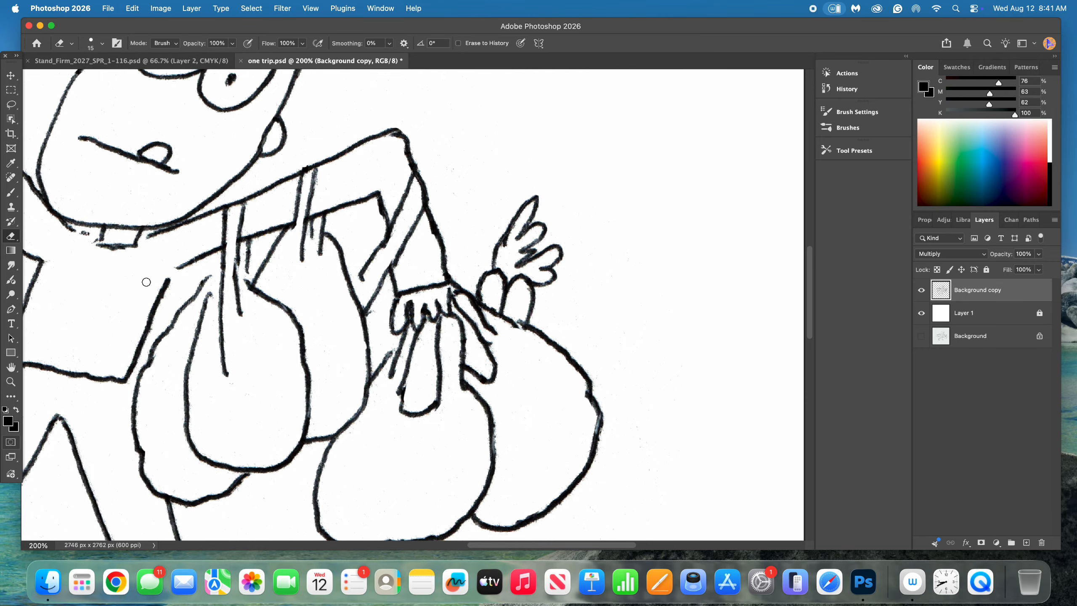
left_click(11, 194)
left_click(374, 332, "alt")
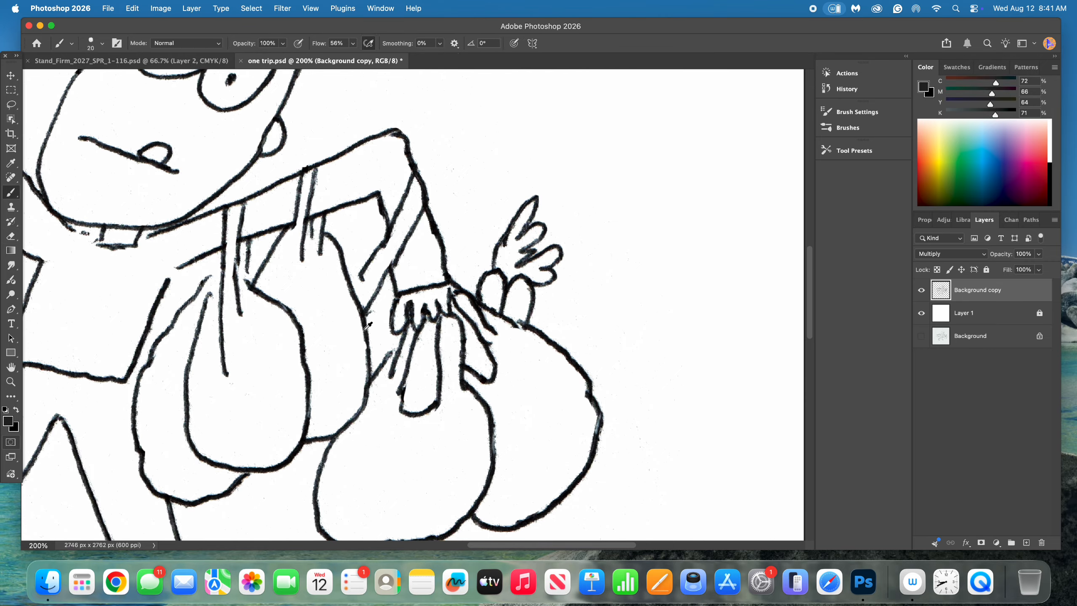
left_click_drag(991, 117, 1046, 111)
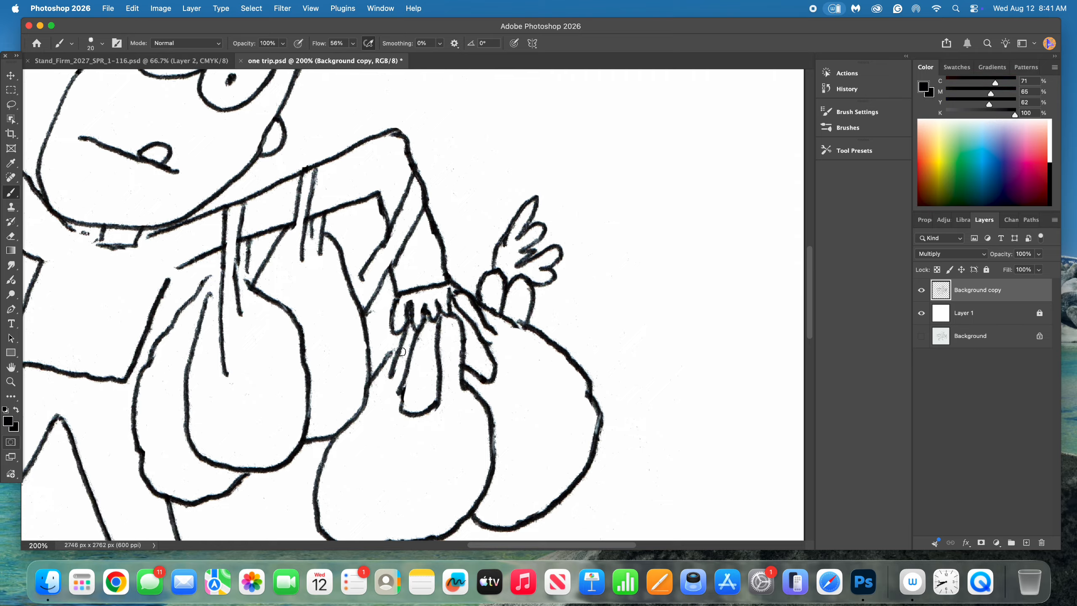
left_click_drag(368, 338, 365, 363)
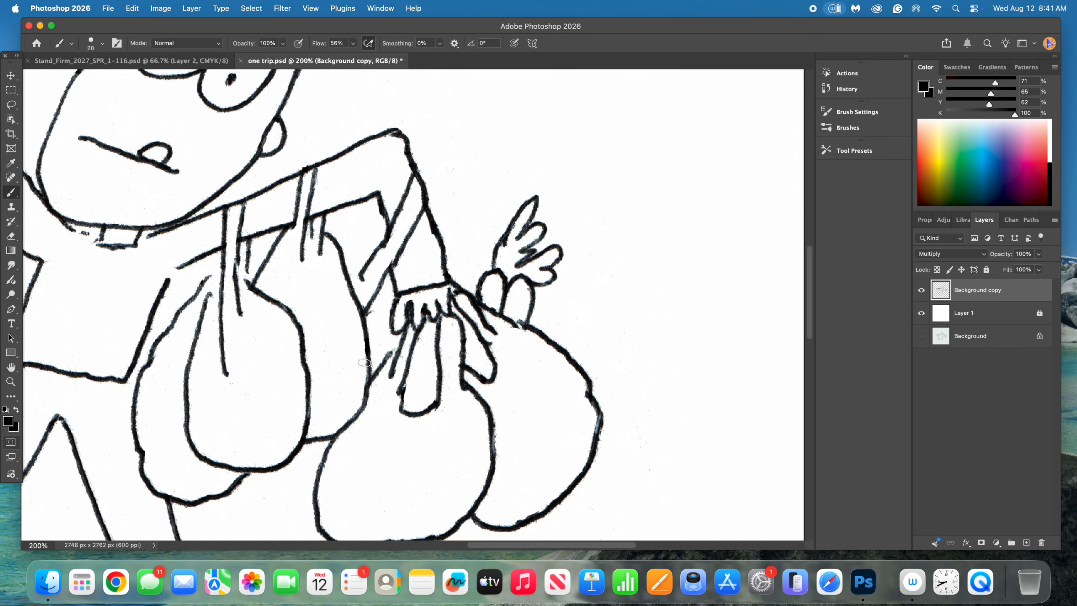
left_click(11, 236)
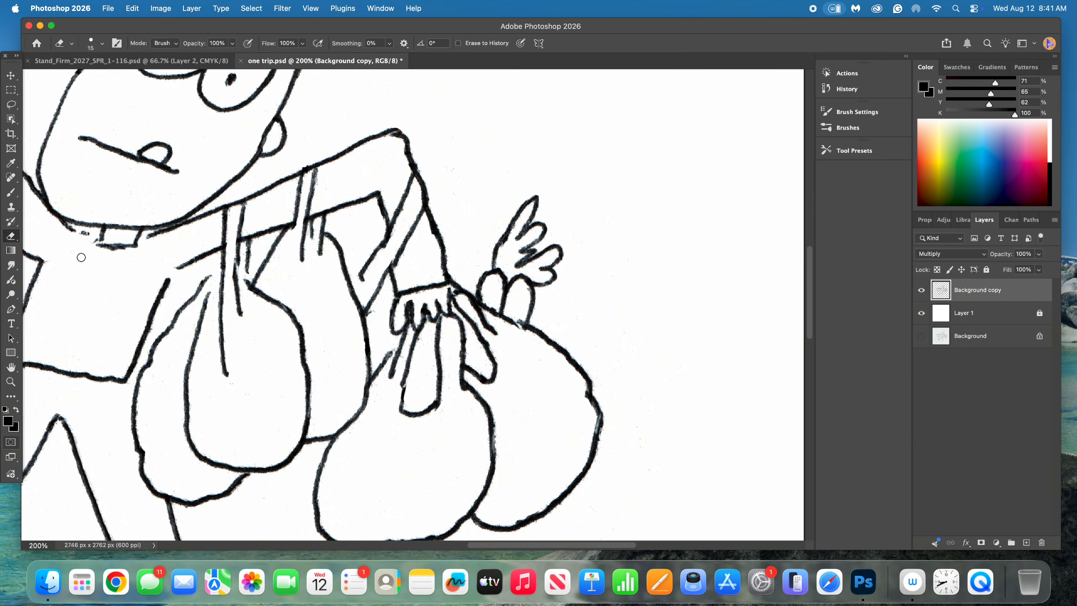
Step: Crop the canvas closer around the cartoon on three sides, to about 2452 x 2432 px
left_click(11, 382)
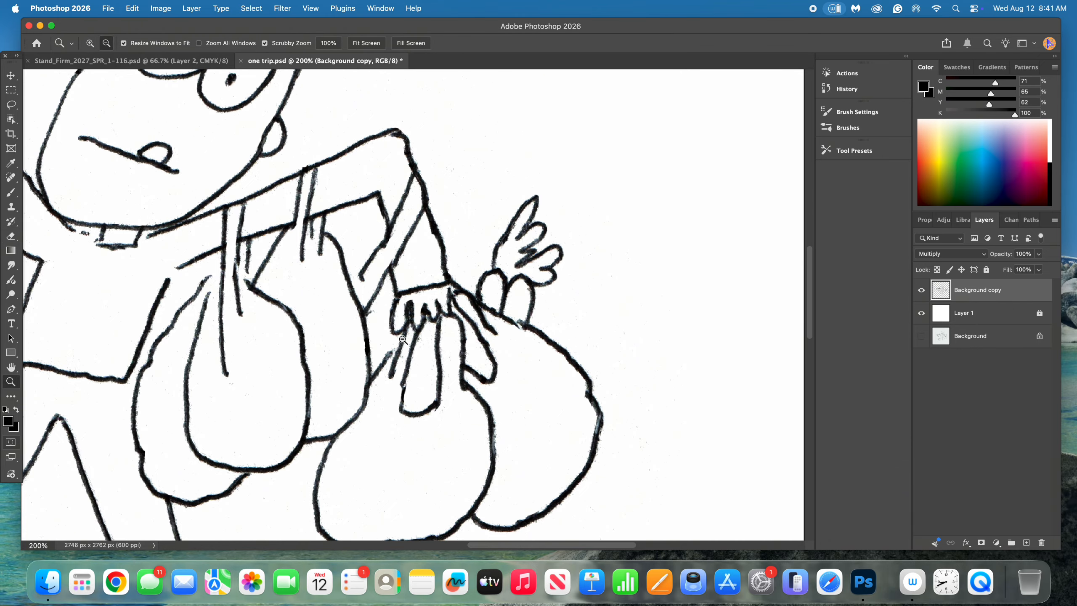
left_click(401, 342, "alt")
left_click(401, 342, "alt")
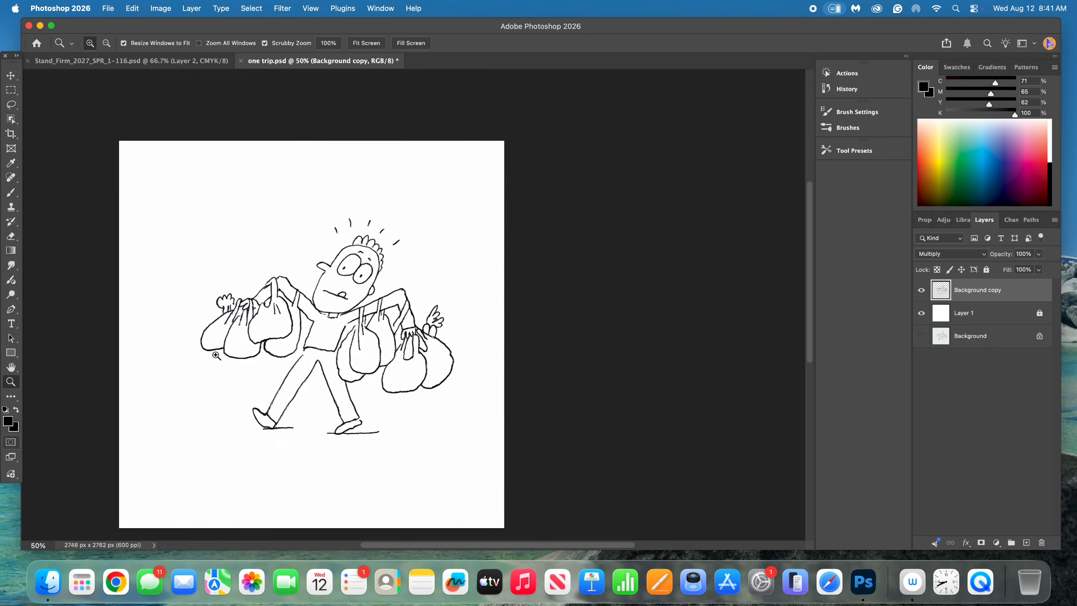
left_click(11, 134)
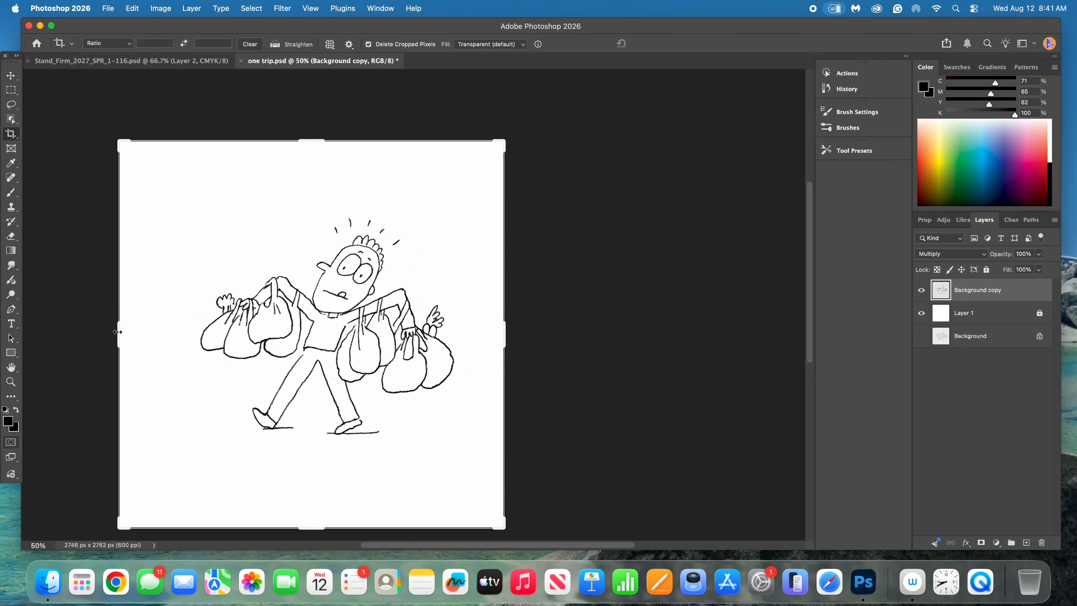
left_click_drag(117, 332, 138, 334)
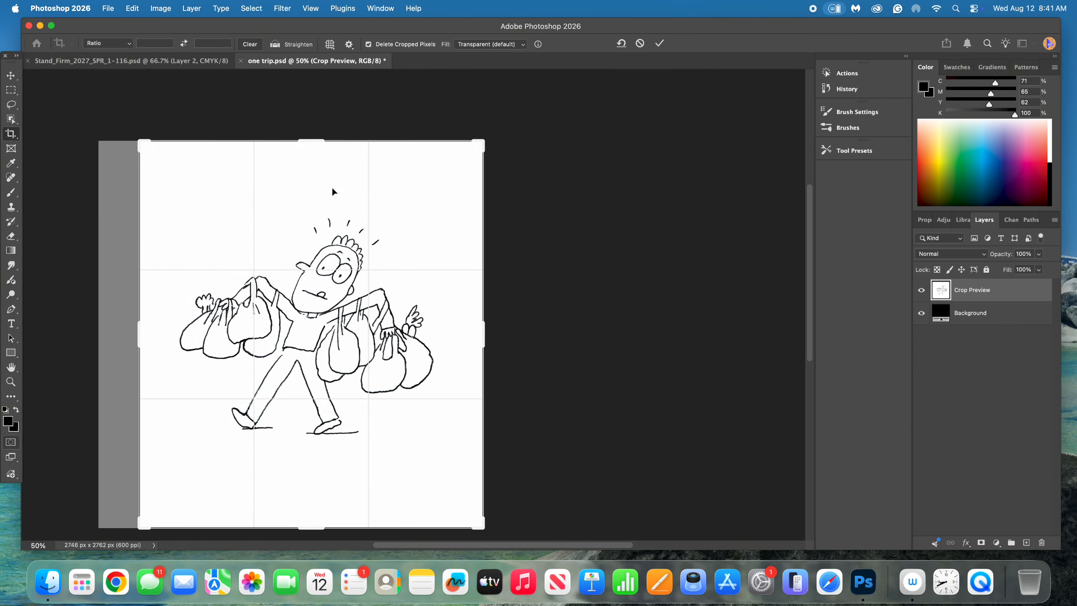
left_click_drag(309, 529, 310, 499)
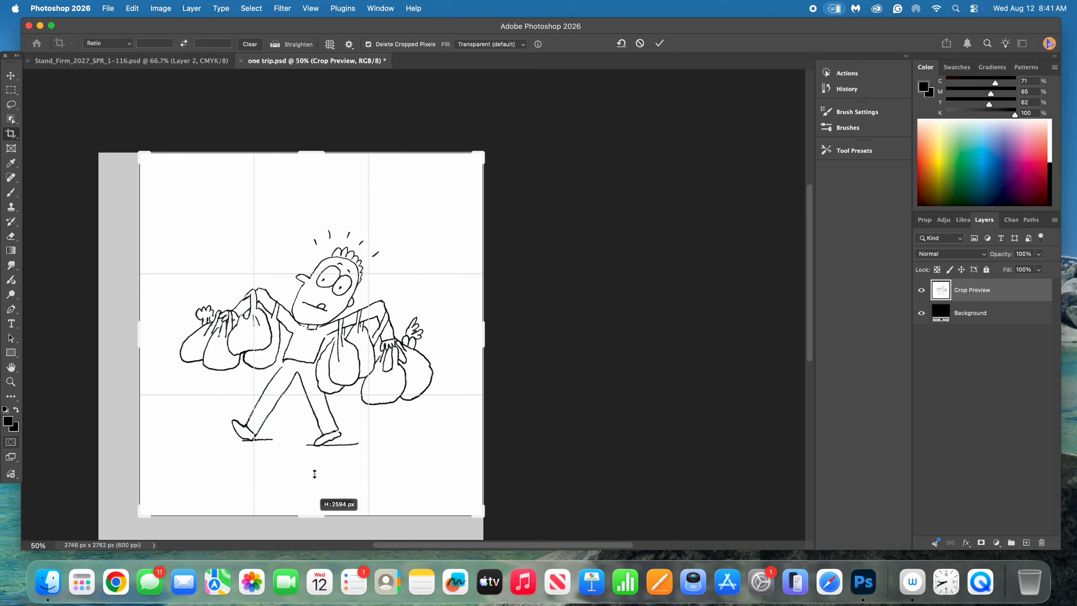
left_click_drag(313, 151, 313, 166)
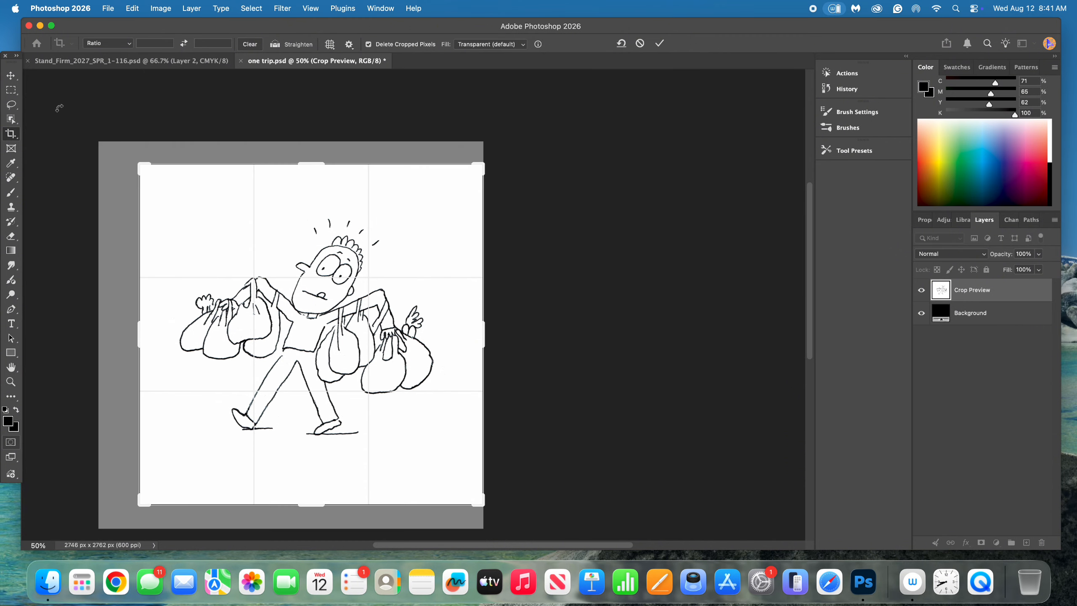
Step: Try to duplicate the Background copy layer onto the canvas with the Move tool
left_click(12, 76)
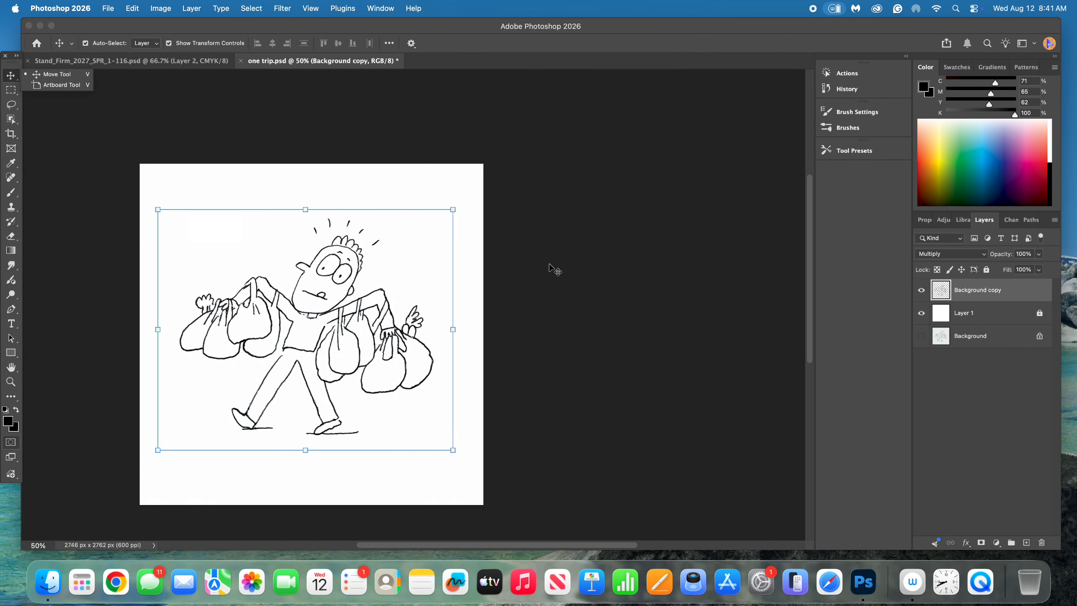
left_click_drag(957, 291, 32, 412)
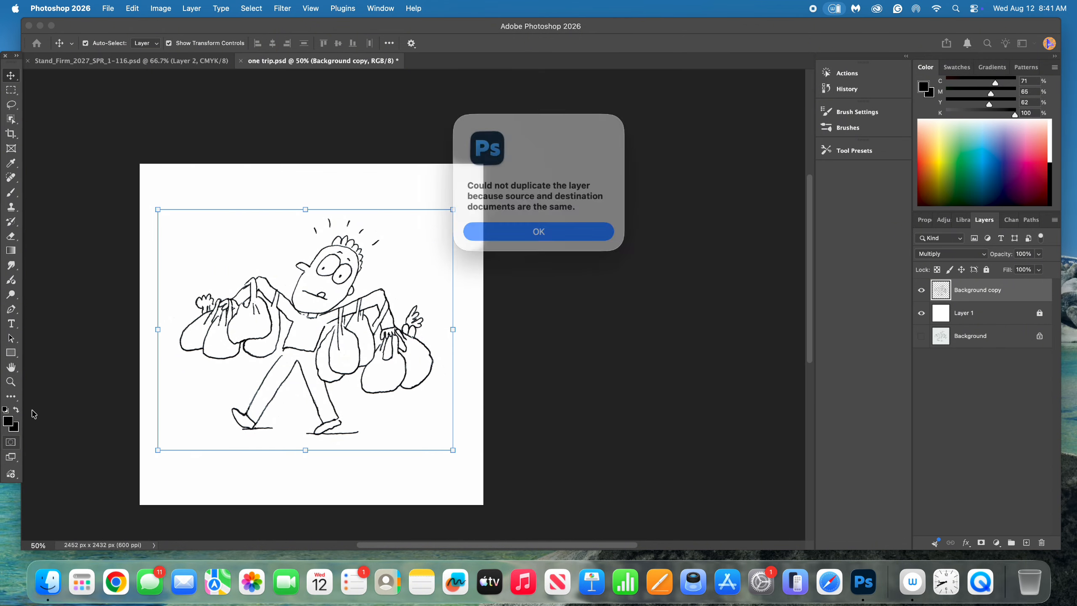
left_click(536, 229)
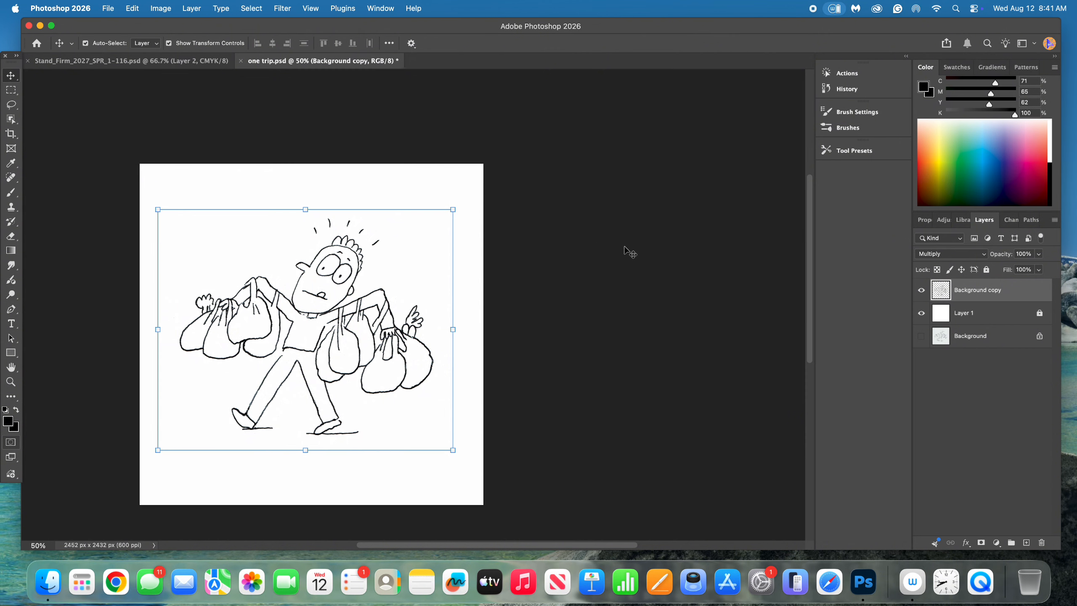
Step: Lock the Background copy line-art layer and add a new empty layer directly beneath it, above Layer 1
left_click(920, 291)
left_click(920, 291)
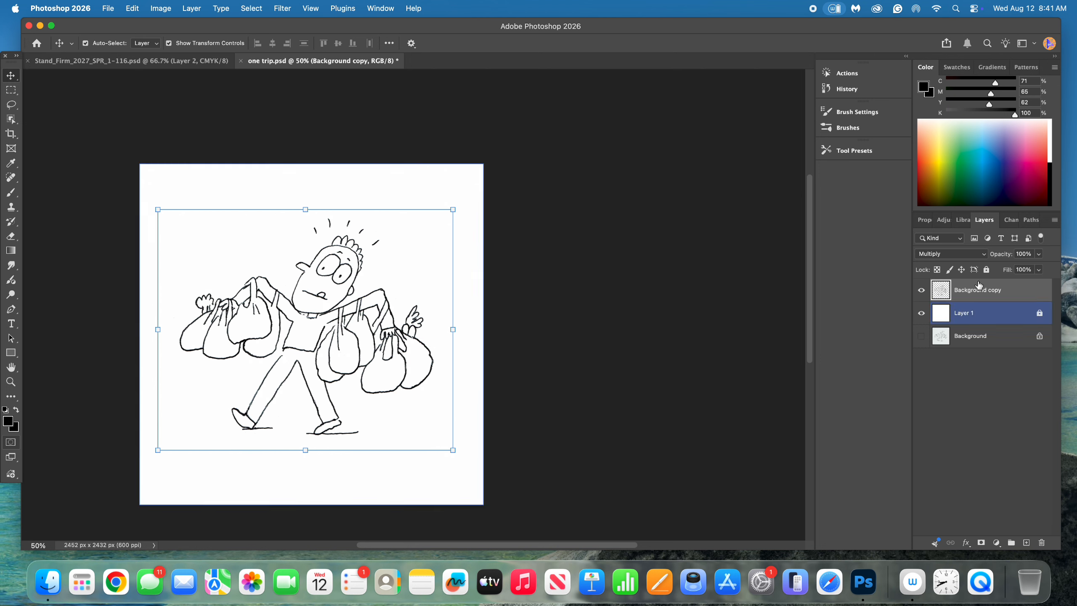
left_click(968, 257)
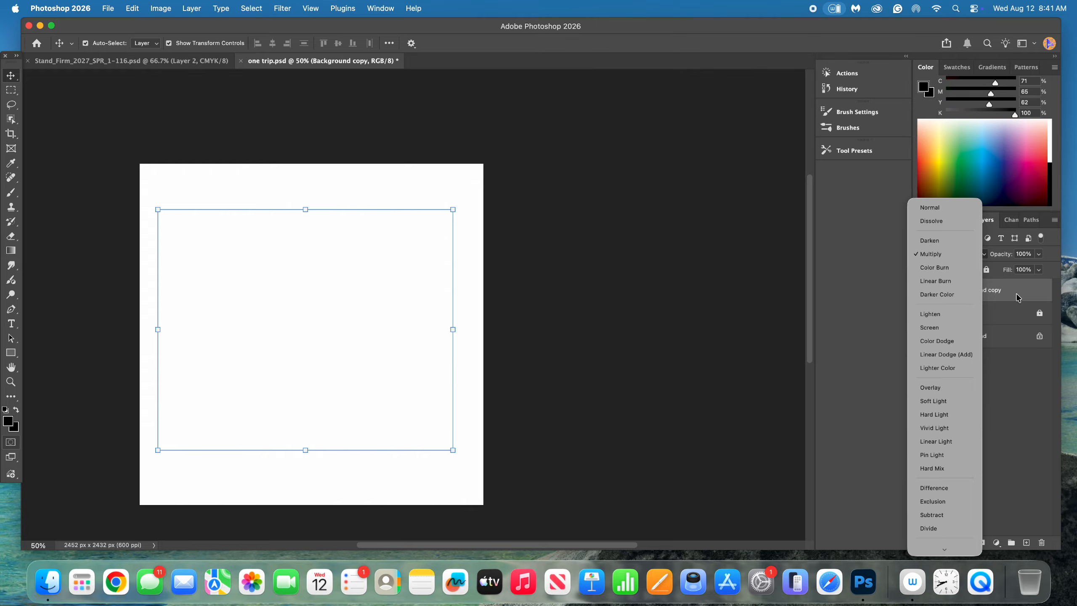
left_click(1010, 294)
left_click(985, 270)
left_click(997, 315)
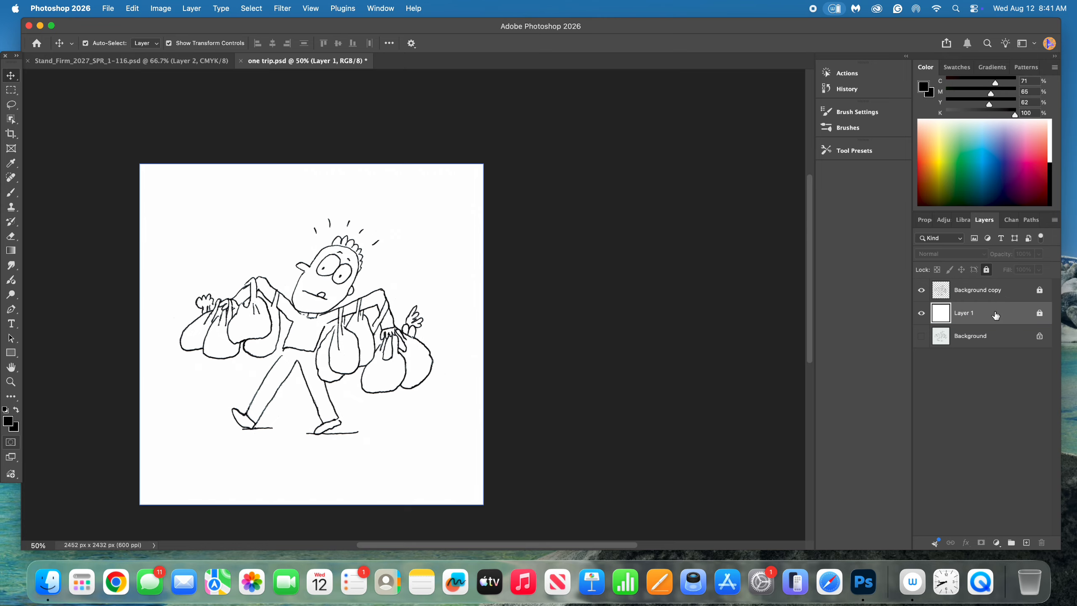
left_click(1026, 541)
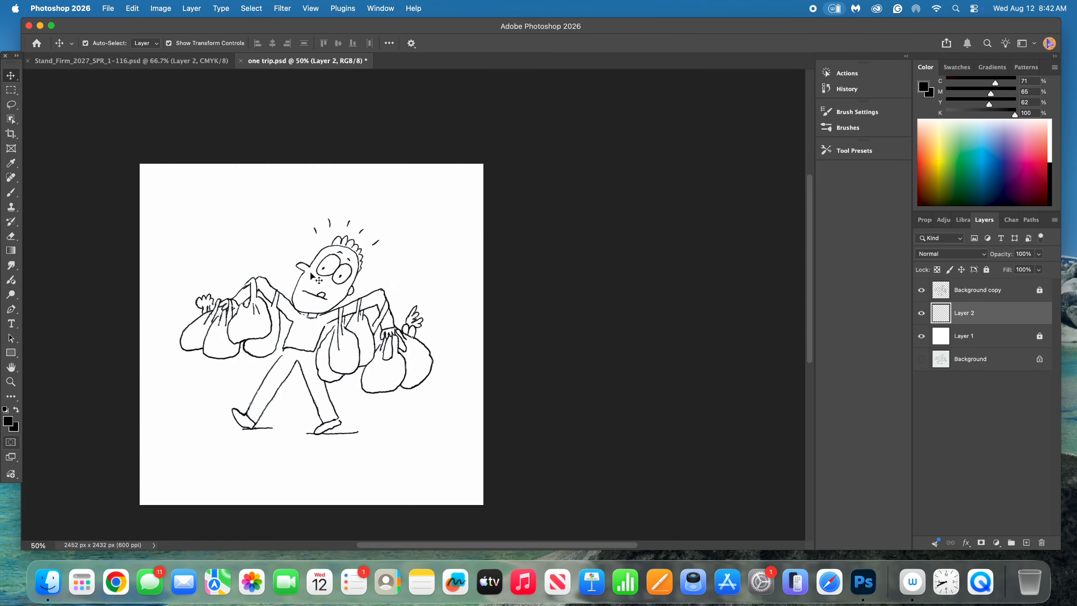
Step: Check the image's width, height and resolution in the Image Size settings with the units in inches
left_click(165, 6)
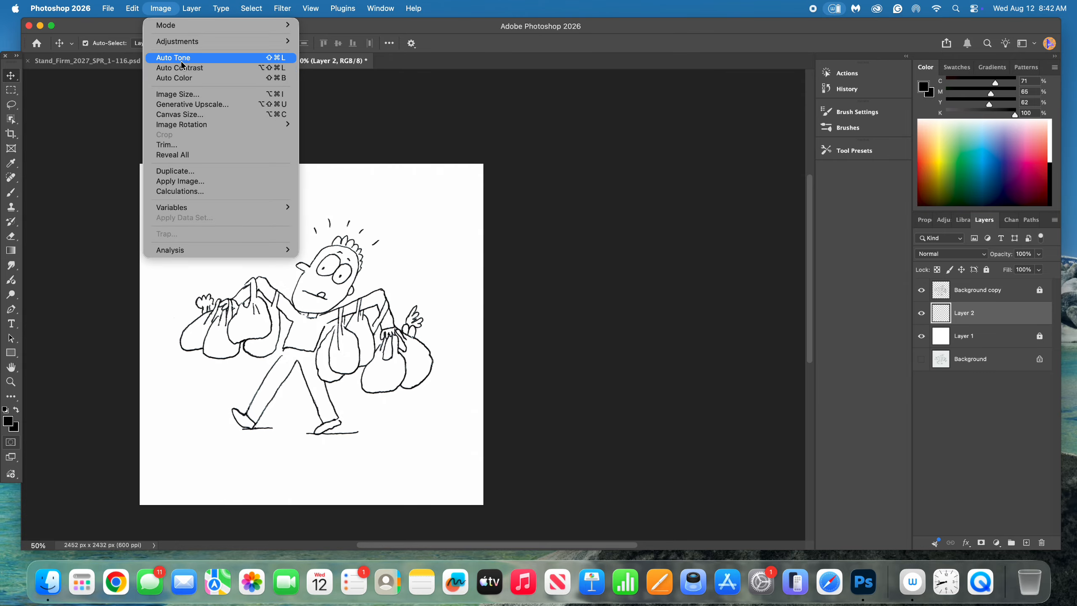
left_click(186, 95)
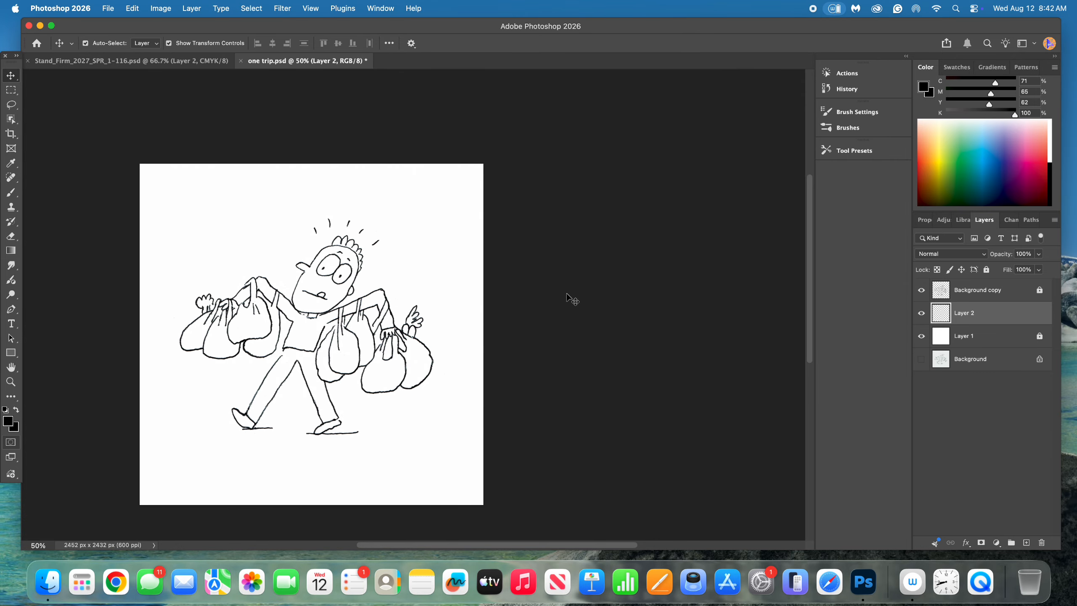
left_click(161, 8)
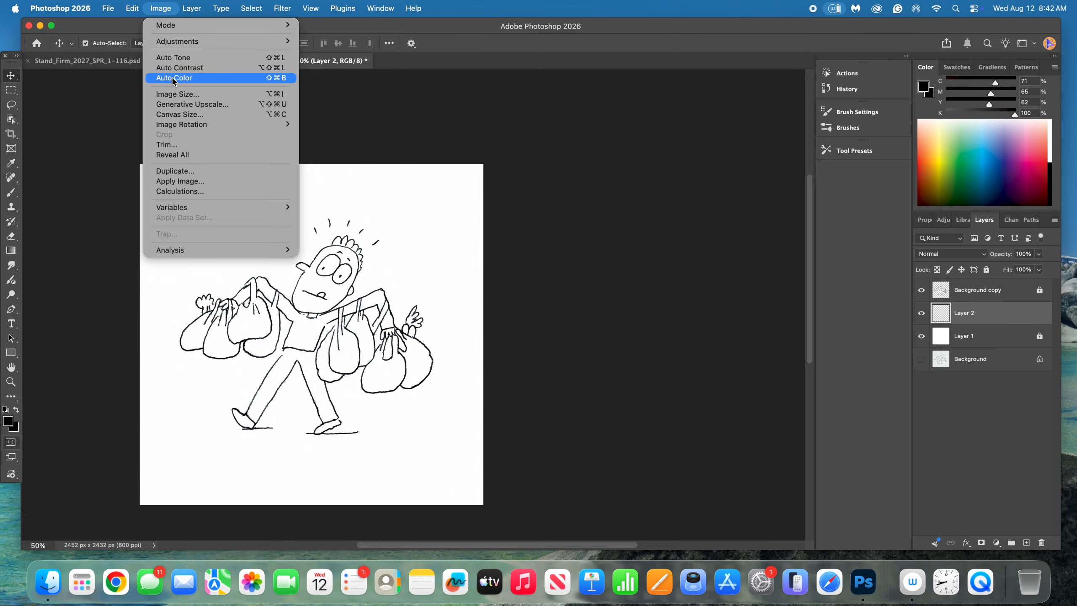
left_click(174, 93)
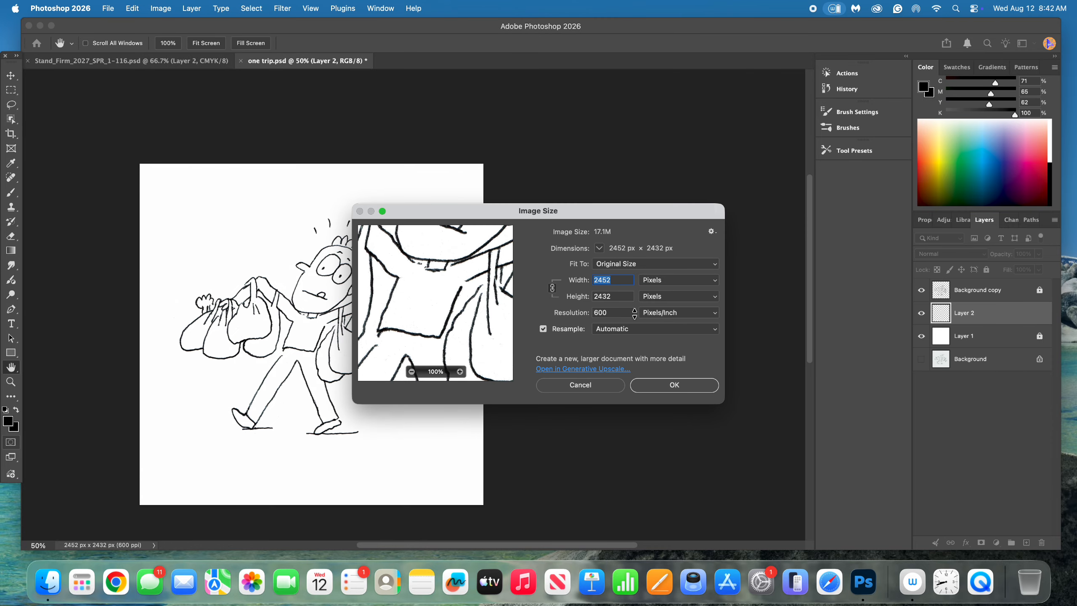
left_click(668, 282)
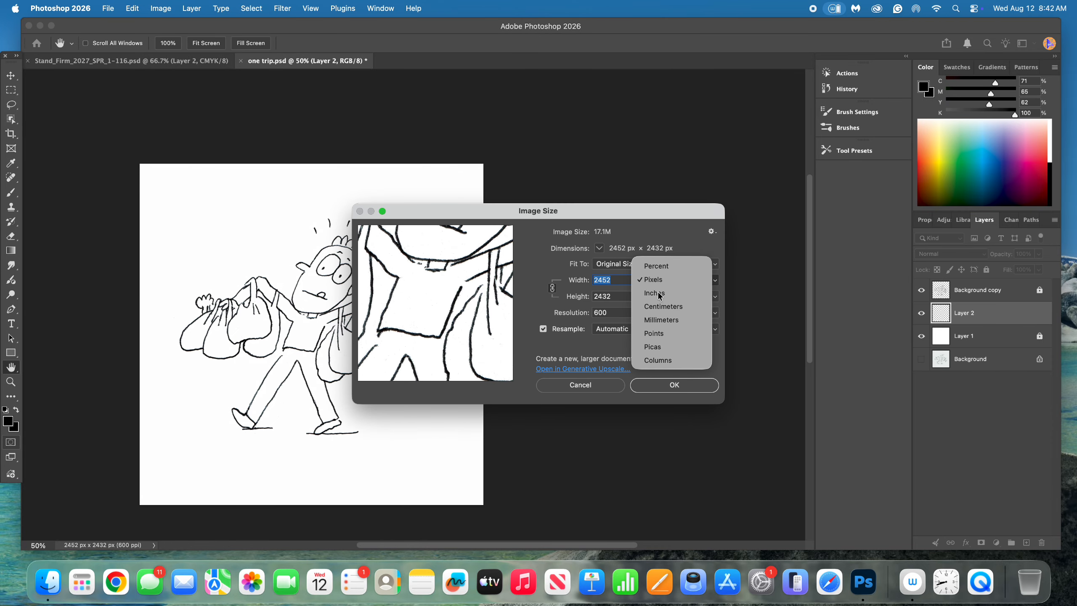
left_click(645, 295)
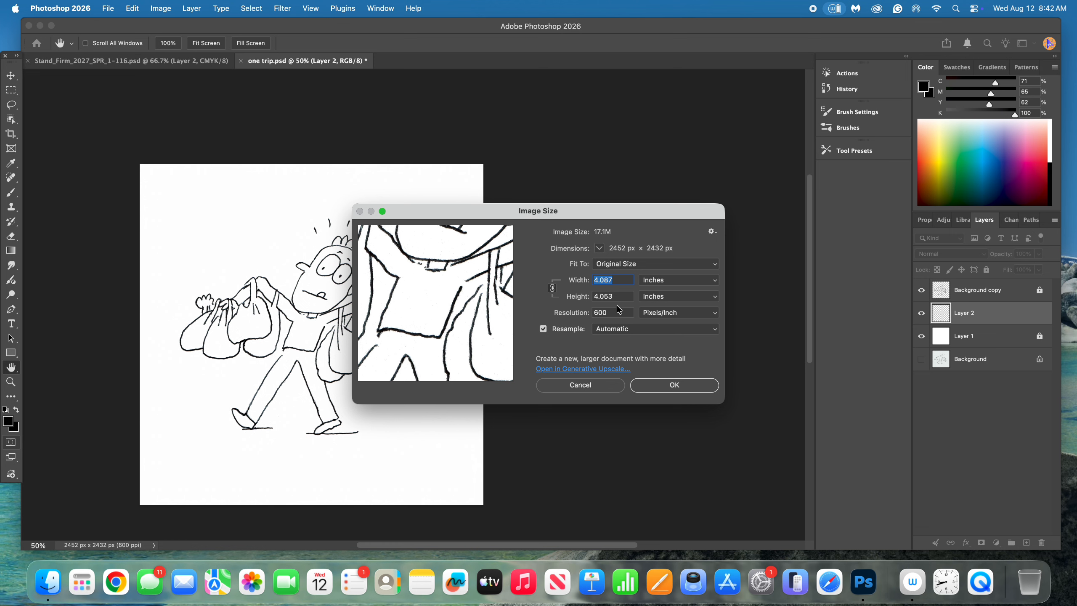
left_click(674, 385)
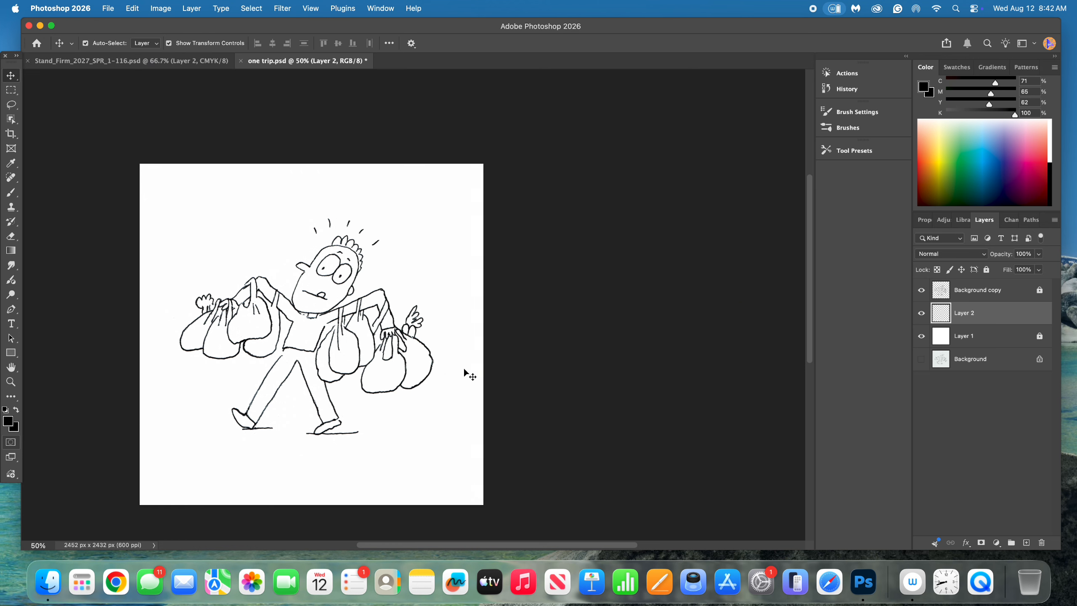
left_click(11, 367)
left_click_drag(376, 314, 421, 297)
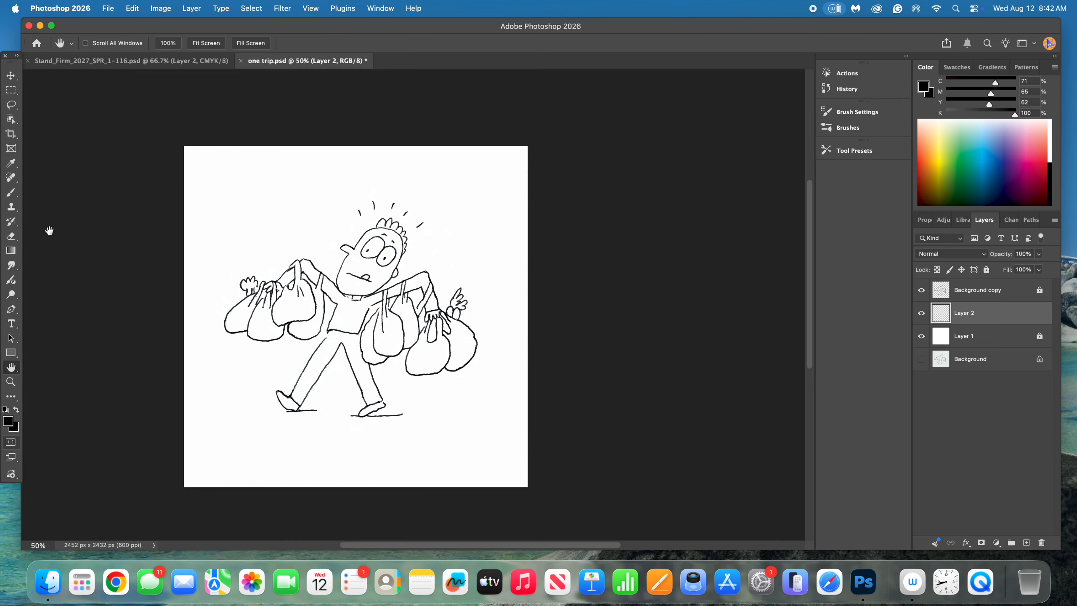
left_click(112, 9)
left_click(110, 10)
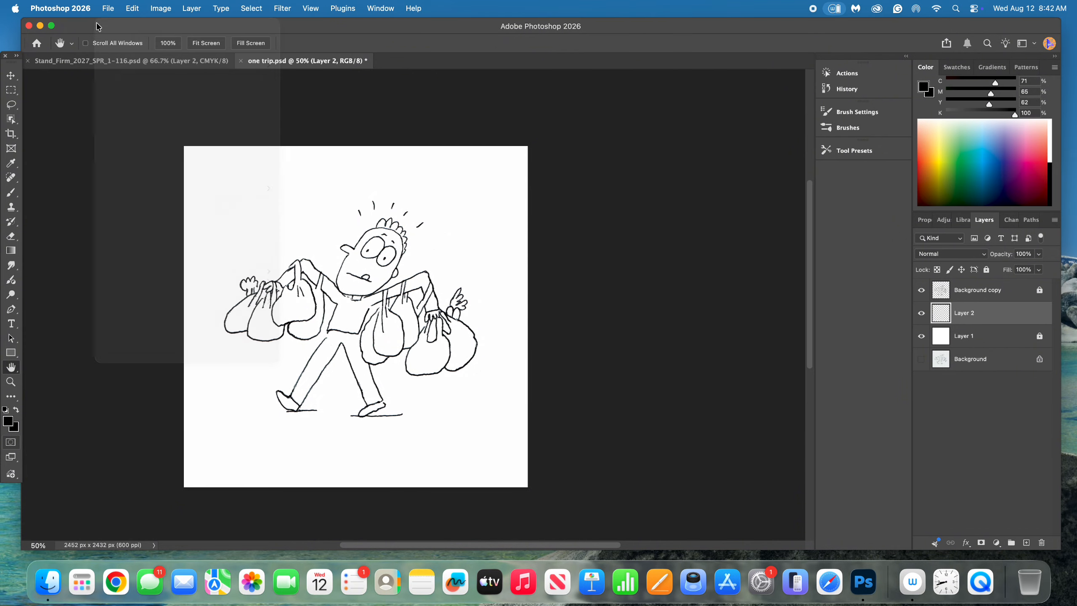
Step: Choose the Kyle's Real Watercolor - Natural Edge brush from the watercolor set, at 118 px, for painting on Layer 2
left_click(10, 194)
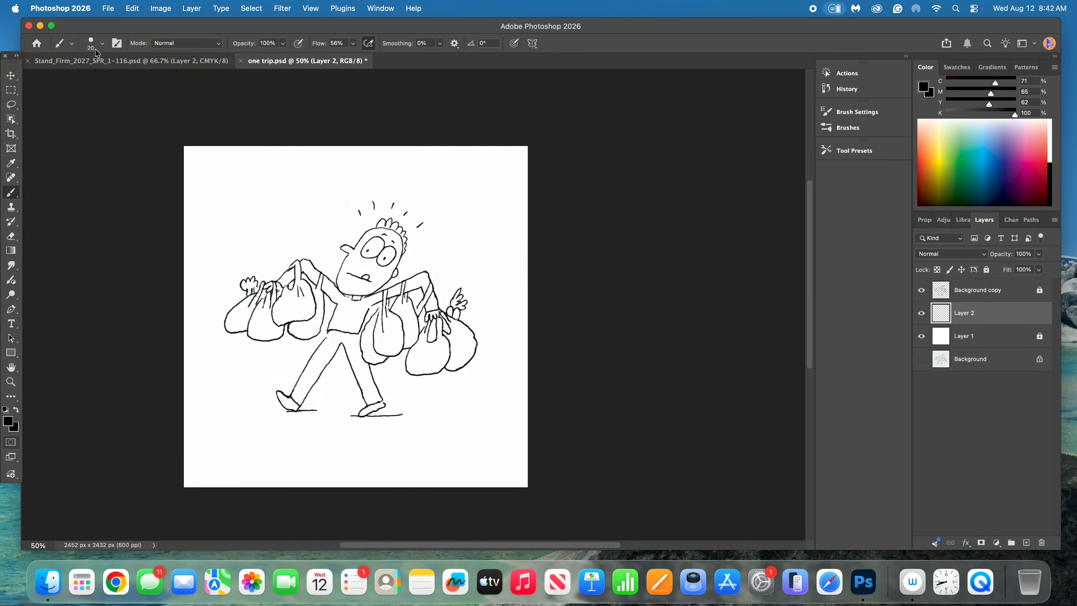
left_click(72, 44)
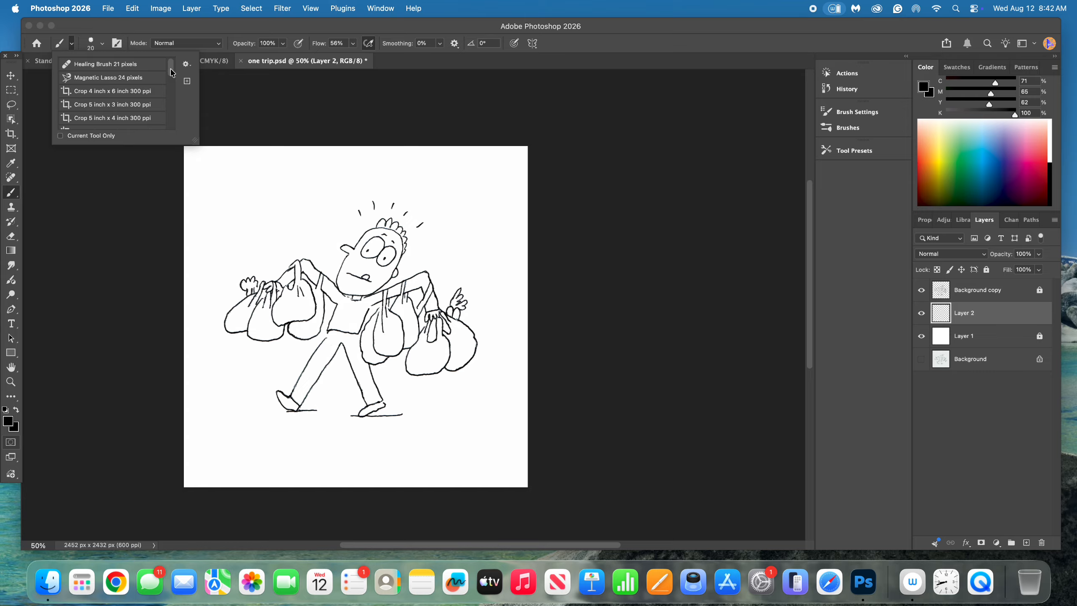
mouse_move(171, 69)
left_mouse_down()
mouse_move(167, 125)
mouse_move(175, 62)
left_mouse_up()
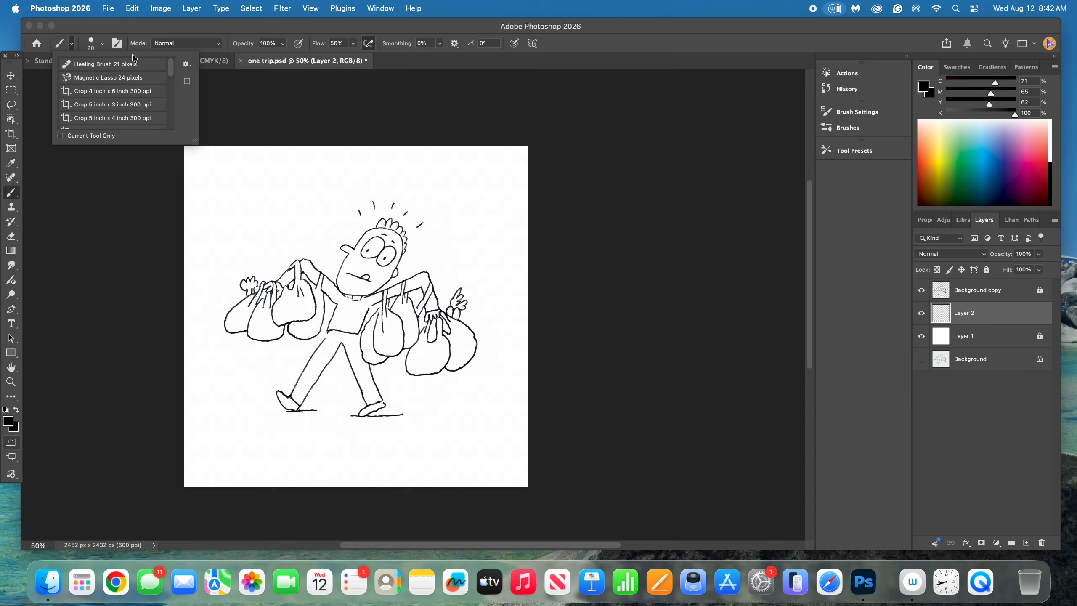
left_click(72, 46)
left_click(72, 46)
left_click(100, 45)
left_click(102, 45)
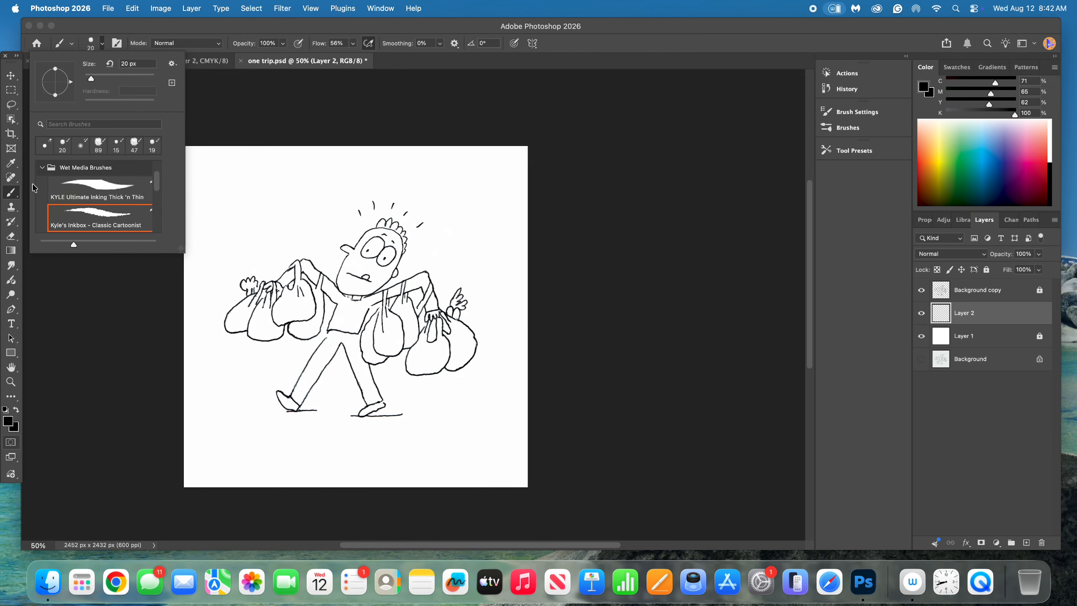
left_click(41, 169)
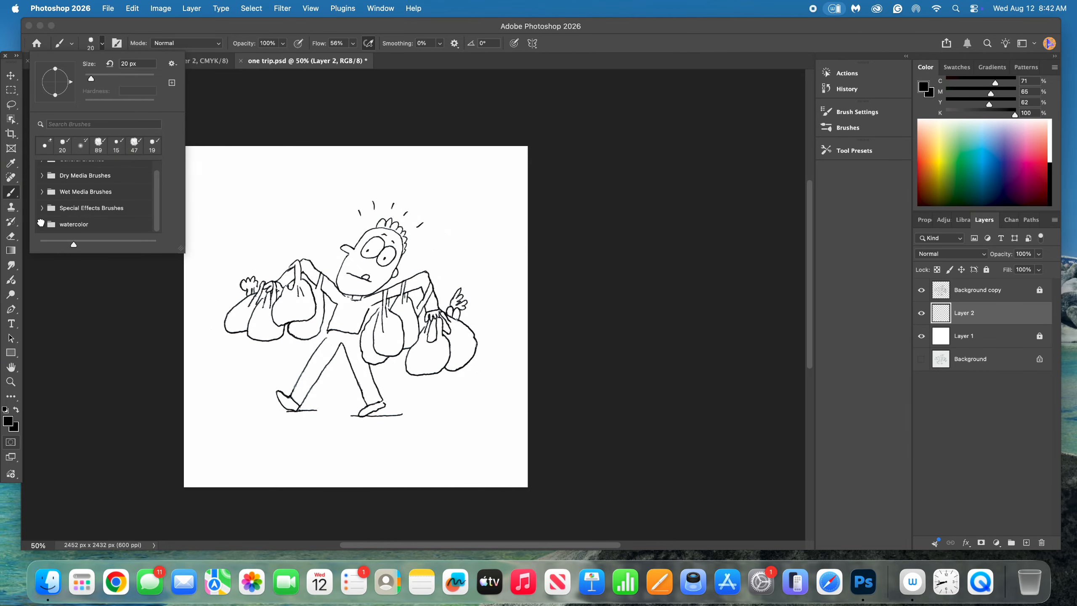
left_click(41, 223)
left_click_drag(157, 168, 155, 191)
scroll(153, 196, "down", 3)
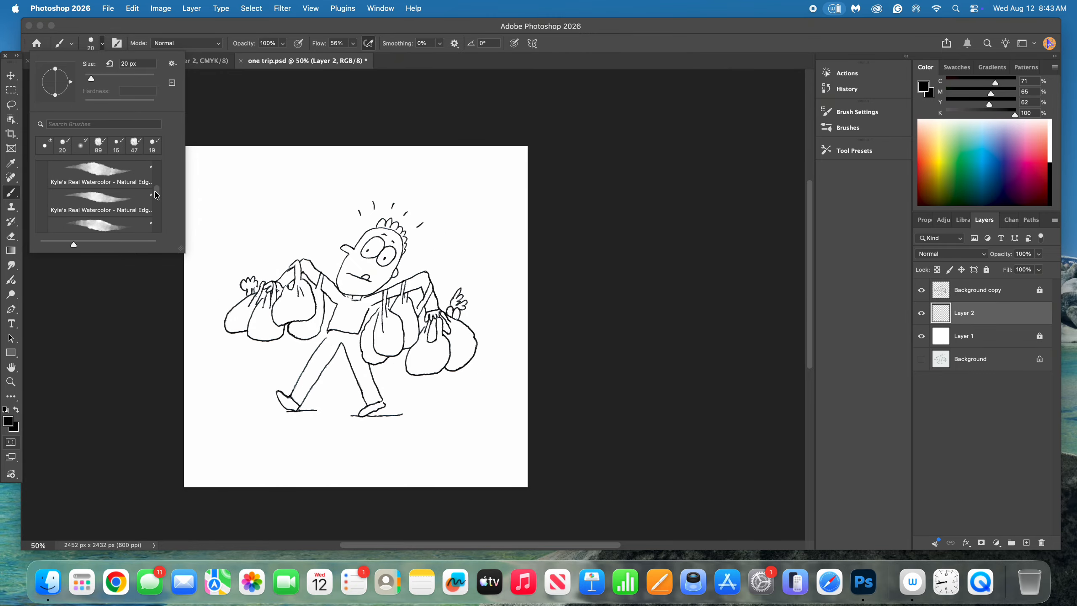
scroll(156, 194, "up", 2)
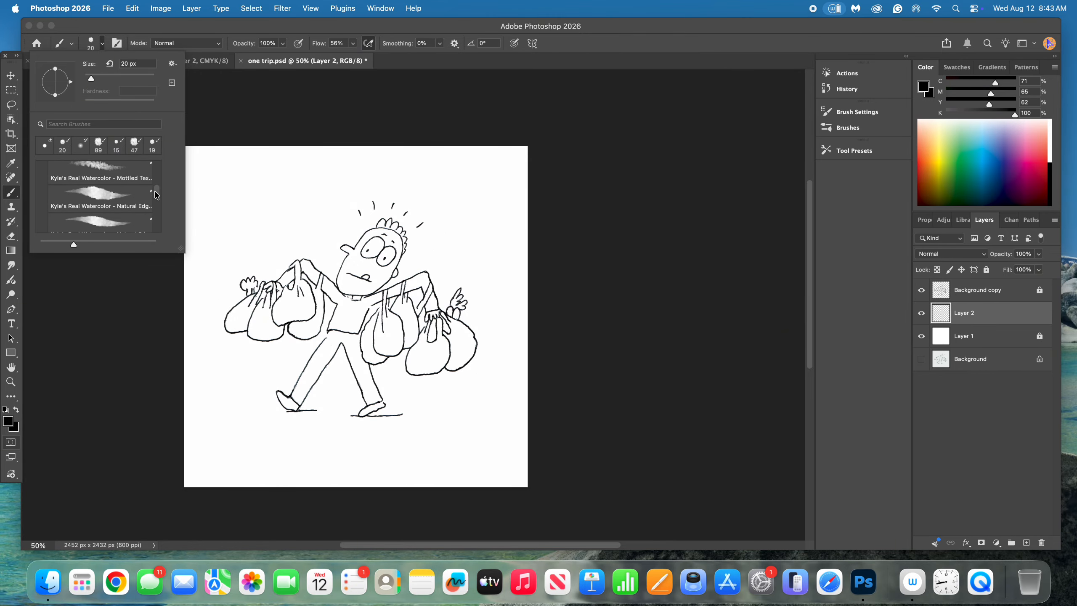
left_click(119, 186)
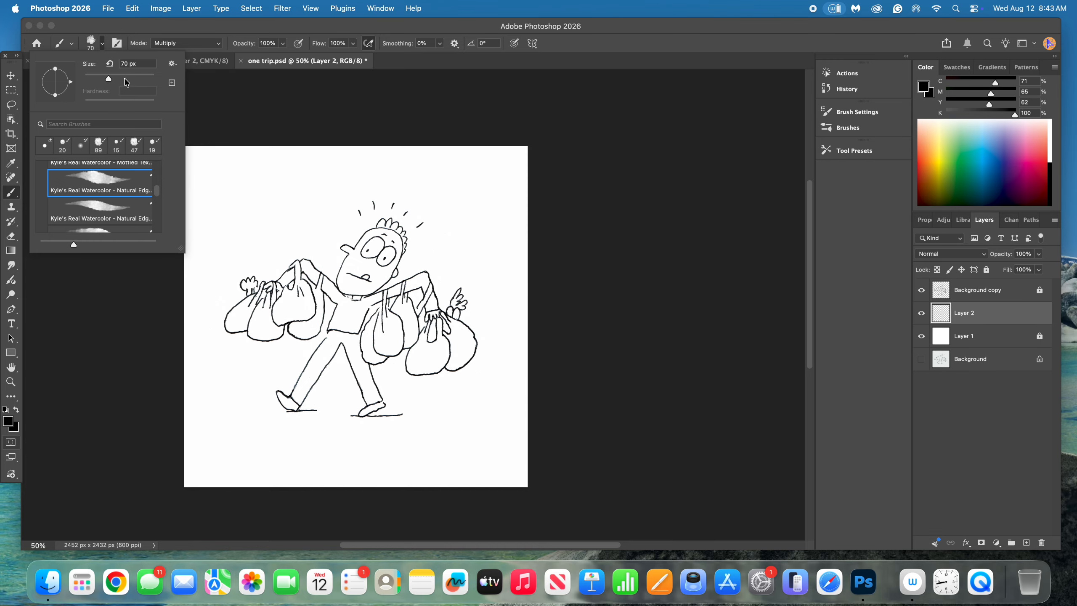
left_click_drag(114, 82, 125, 85)
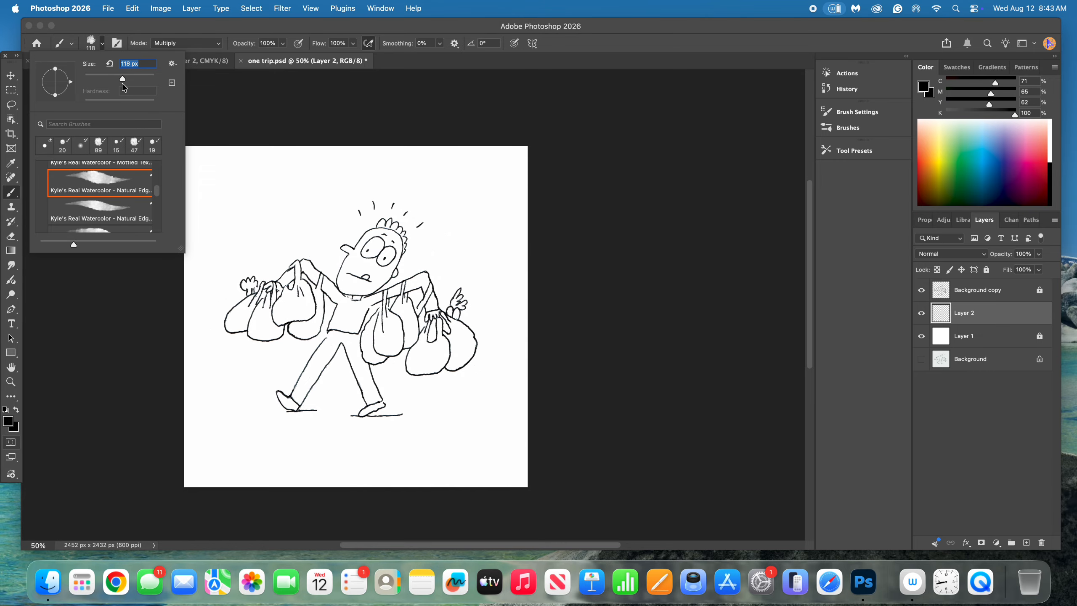
left_click(1014, 317)
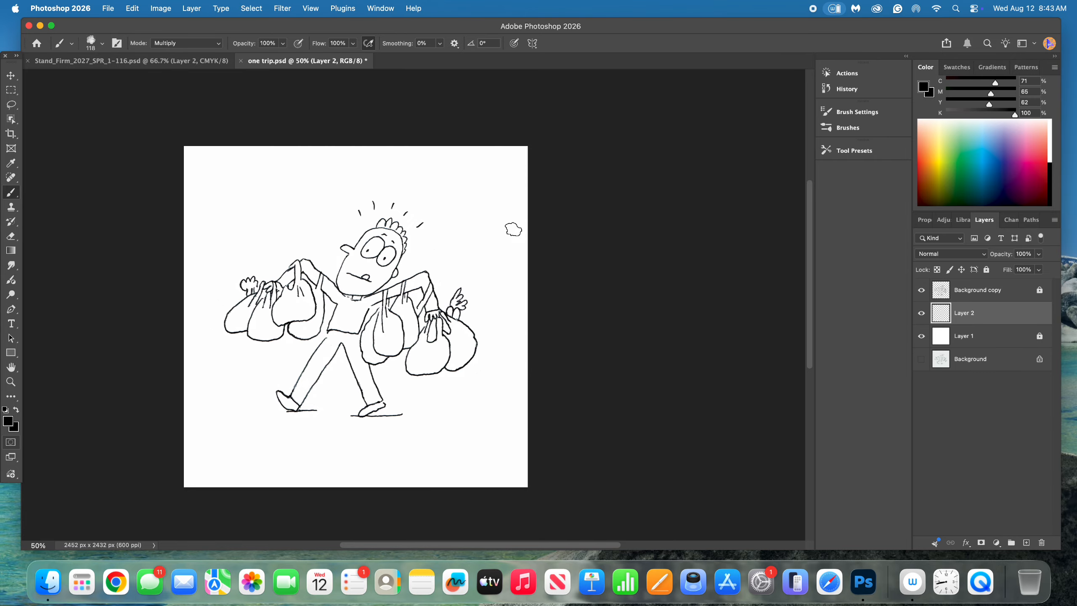
Step: Mix a dark skin tone with magenta 33% and black 15%, and try shading the side of the face with it
left_click(938, 135)
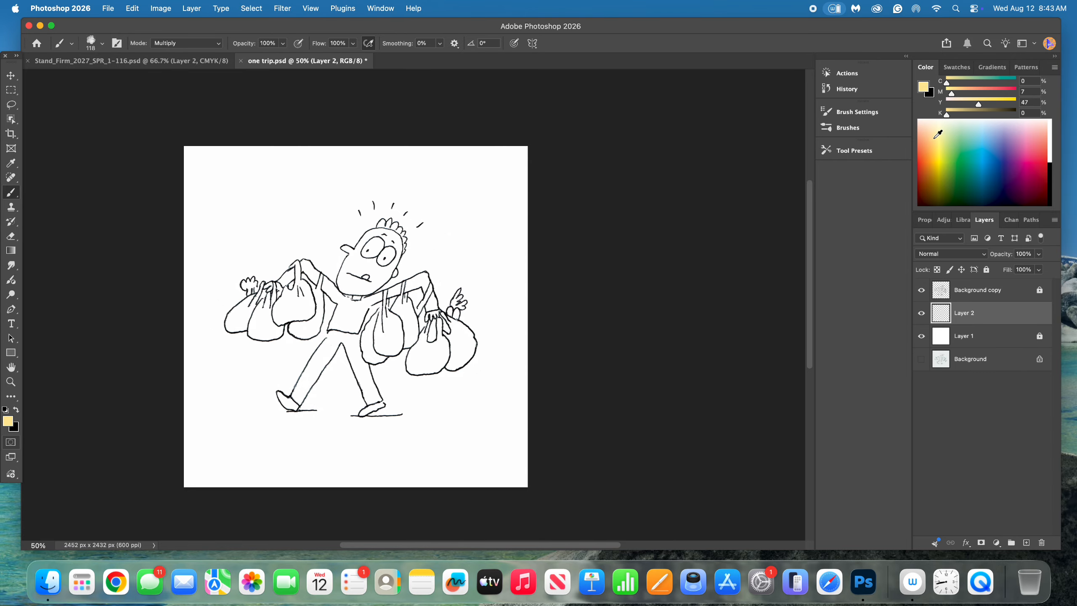
left_click_drag(960, 100, 972, 105)
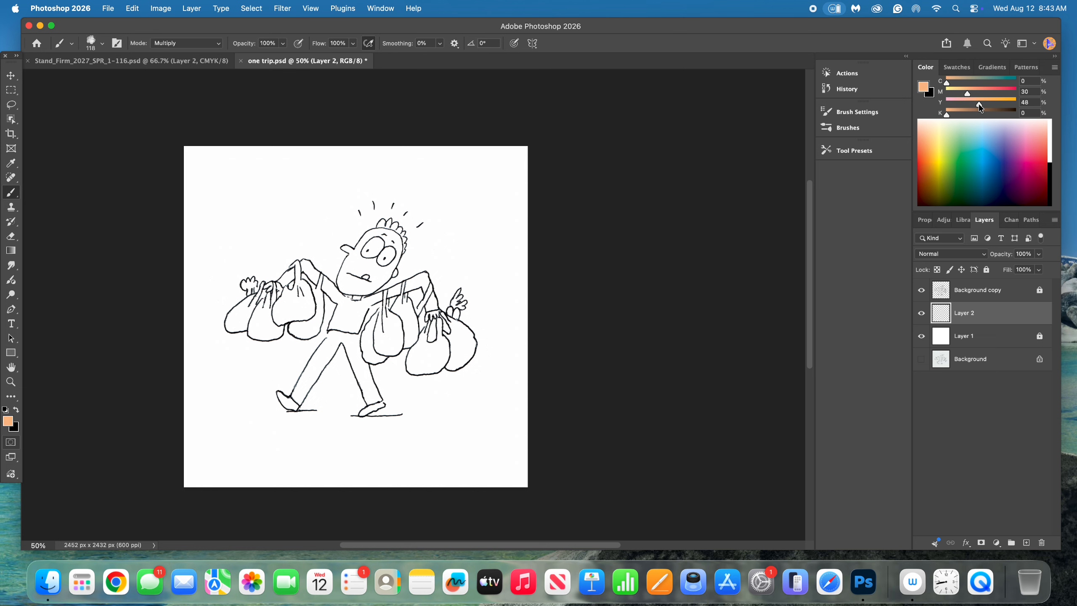
left_click_drag(971, 93, 968, 93)
left_click(959, 111)
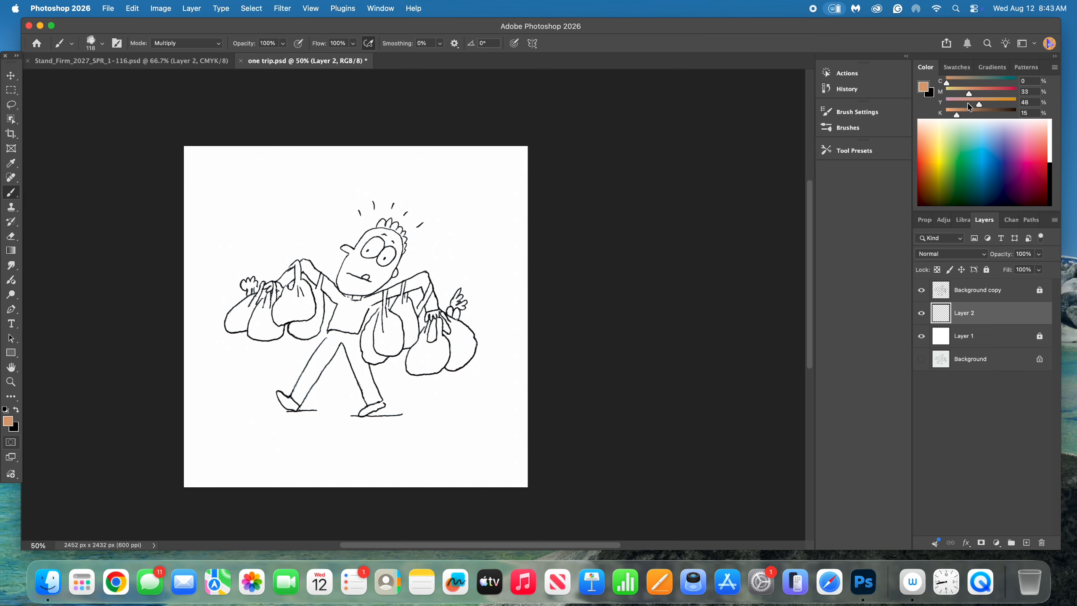
left_click(984, 104)
left_click_drag(403, 240, 374, 302)
key("super+z")
Step: Set the skin tone to magenta 29%, yellow 47%, black 0% and shade the face's side, neck, both hands, nose and mouth
mouse_move(952, 114)
left_mouse_down()
mouse_move(934, 116)
mouse_move(965, 97)
left_mouse_up()
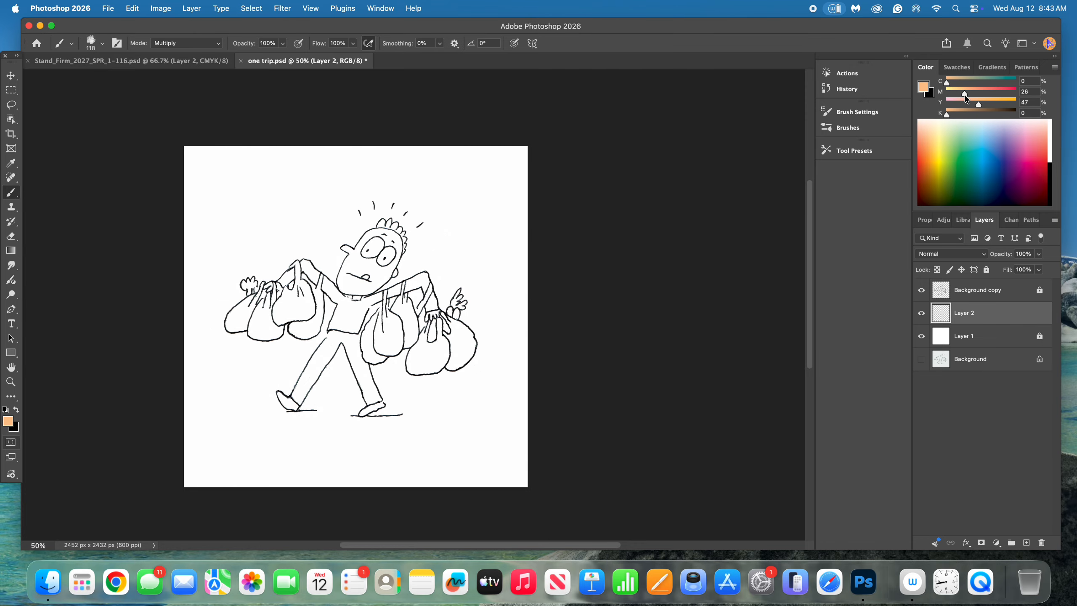
mouse_move(408, 243)
left_mouse_down()
mouse_move(305, 372)
mouse_move(403, 326)
mouse_move(371, 293)
left_mouse_up()
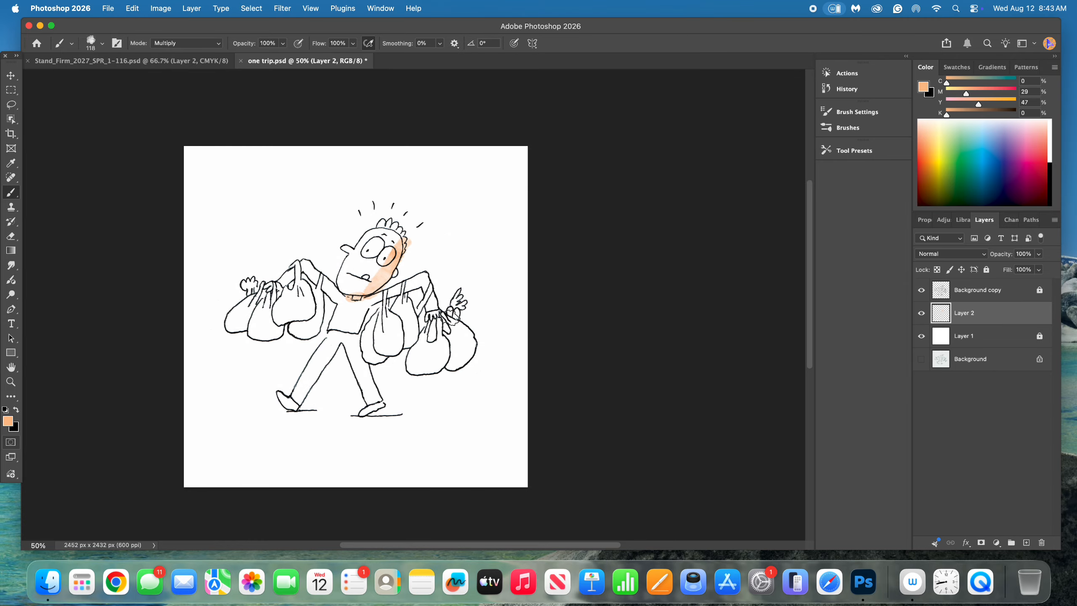
left_click_drag(450, 317, 452, 308)
left_click_drag(270, 279, 280, 295)
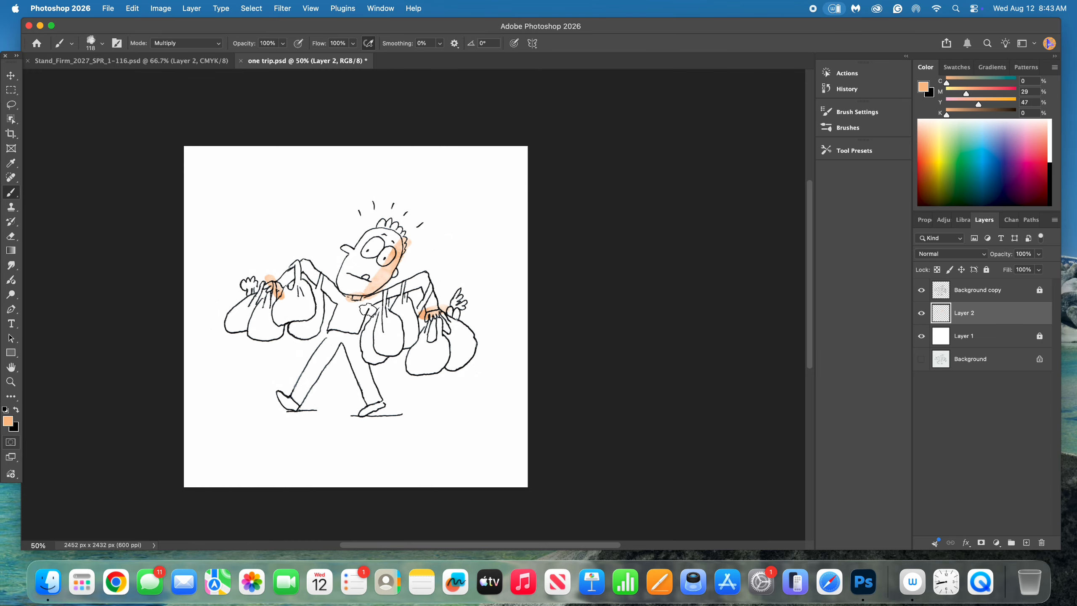
mouse_move(338, 244)
left_mouse_down()
mouse_move(386, 233)
mouse_move(361, 277)
left_mouse_up()
Step: Lighten the skin tone to magenta 20% and yellow 25%, and try filling the face with it
mouse_move(966, 99)
left_mouse_down()
mouse_move(954, 104)
mouse_move(959, 95)
left_mouse_up()
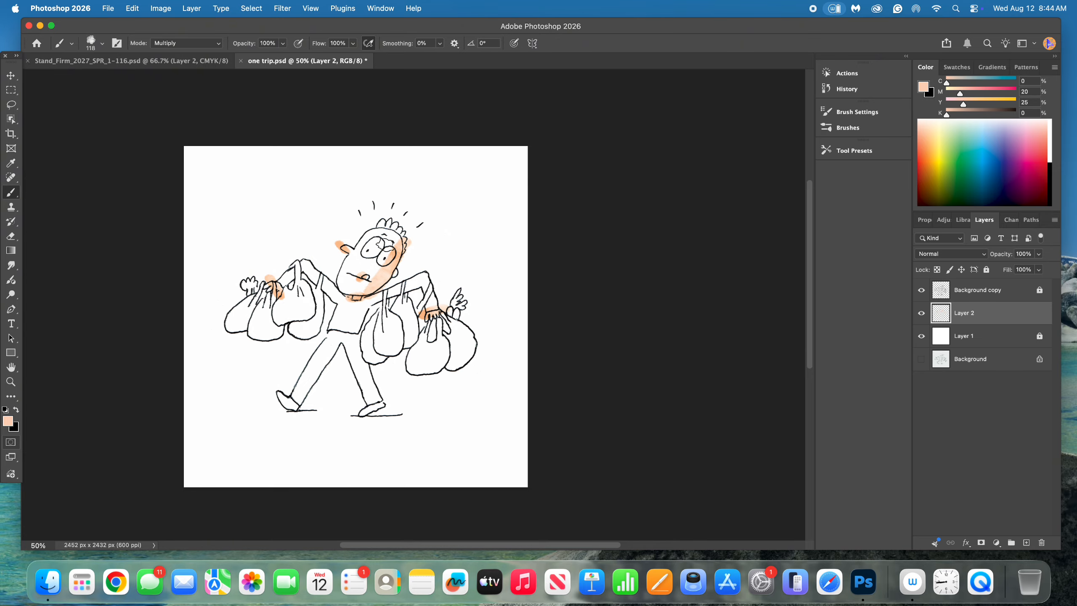
mouse_move(372, 245)
left_mouse_down()
mouse_move(358, 278)
mouse_move(374, 279)
mouse_move(387, 254)
mouse_move(370, 283)
mouse_move(402, 243)
mouse_move(363, 265)
mouse_move(379, 276)
mouse_move(393, 236)
mouse_move(379, 235)
mouse_move(352, 276)
mouse_move(365, 284)
mouse_move(398, 244)
left_mouse_up()
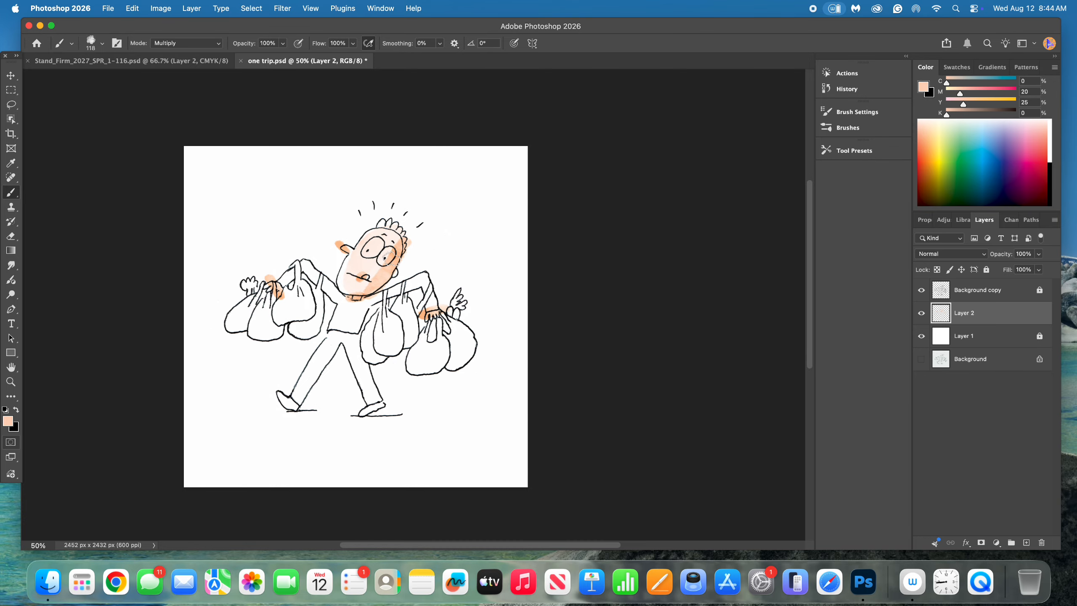
key("super+z")
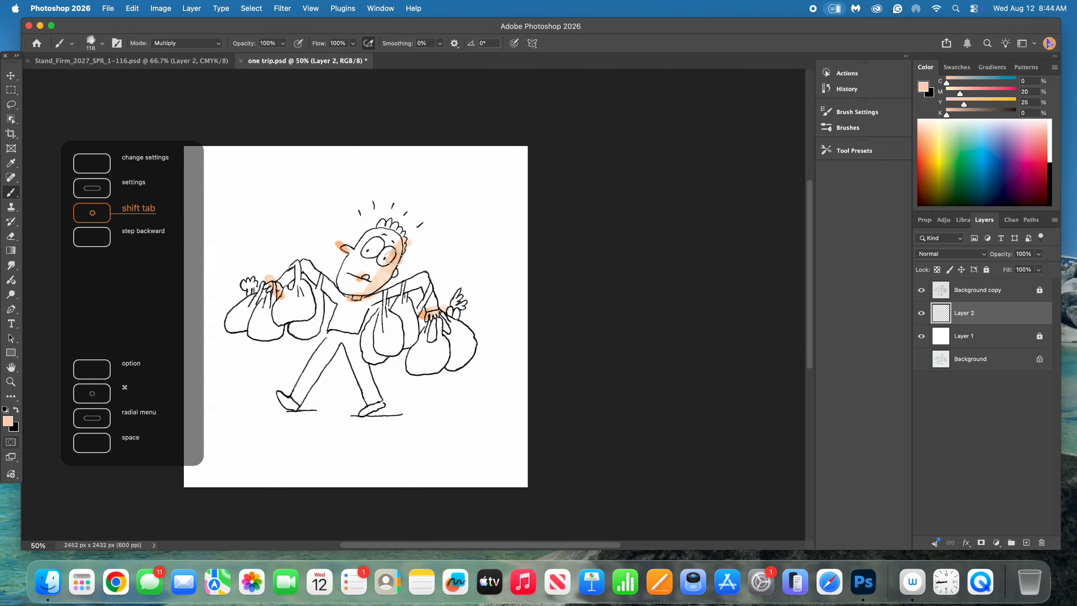
Step: Erase the skin paint on Layer 2 that spills outside the neck and below the chin, using a 15 px eraser
left_click(11, 382)
left_click(377, 293)
left_click(370, 289)
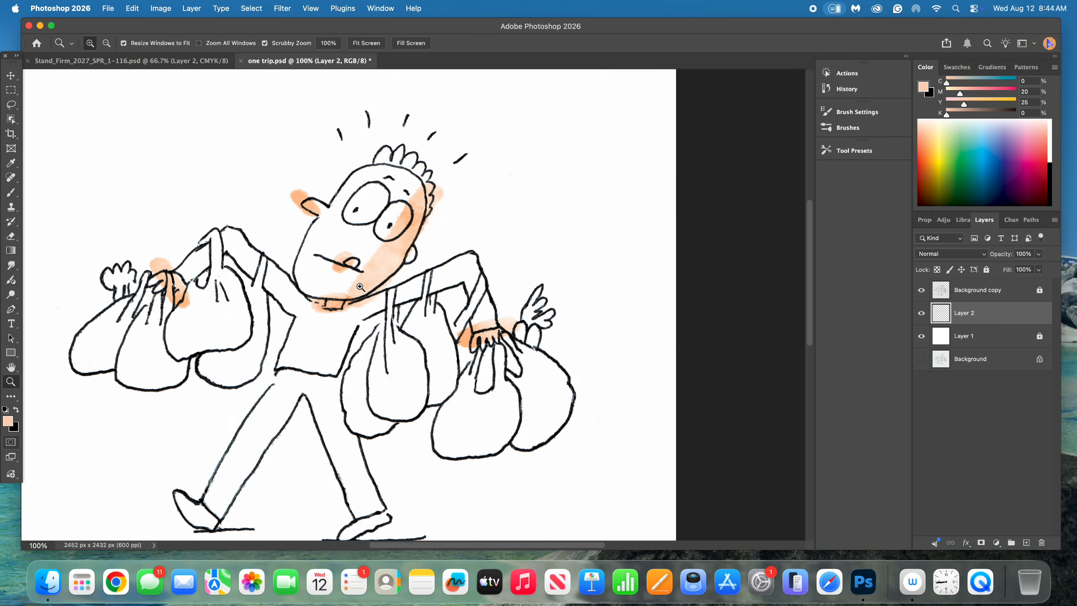
left_click(360, 289)
left_click(11, 236)
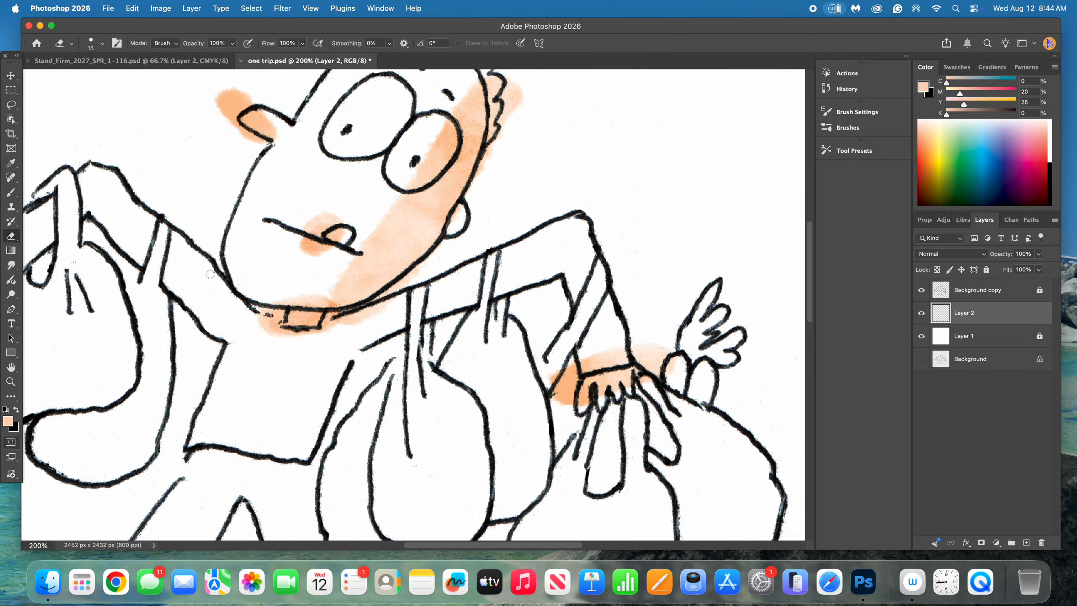
left_click_drag(278, 310, 275, 335)
mouse_move(297, 336)
left_mouse_down()
mouse_move(323, 337)
mouse_move(273, 334)
mouse_move(267, 317)
mouse_move(258, 327)
mouse_move(271, 303)
mouse_move(267, 327)
mouse_move(316, 300)
mouse_move(280, 303)
left_mouse_up()
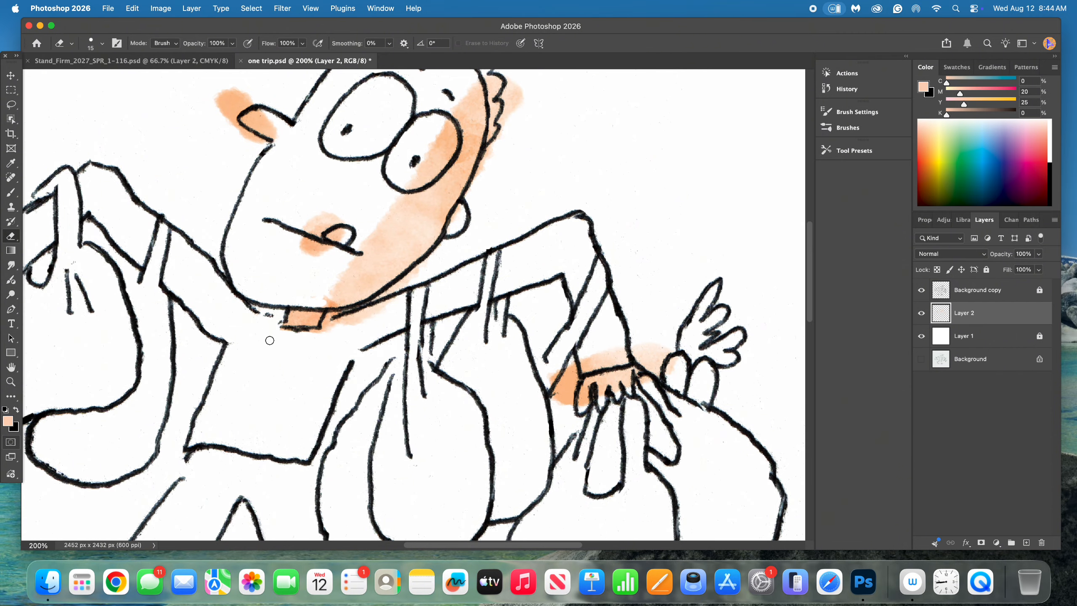
mouse_move(333, 334)
left_mouse_down()
mouse_move(302, 333)
mouse_move(358, 318)
mouse_move(328, 317)
mouse_move(349, 323)
mouse_move(420, 268)
left_mouse_up()
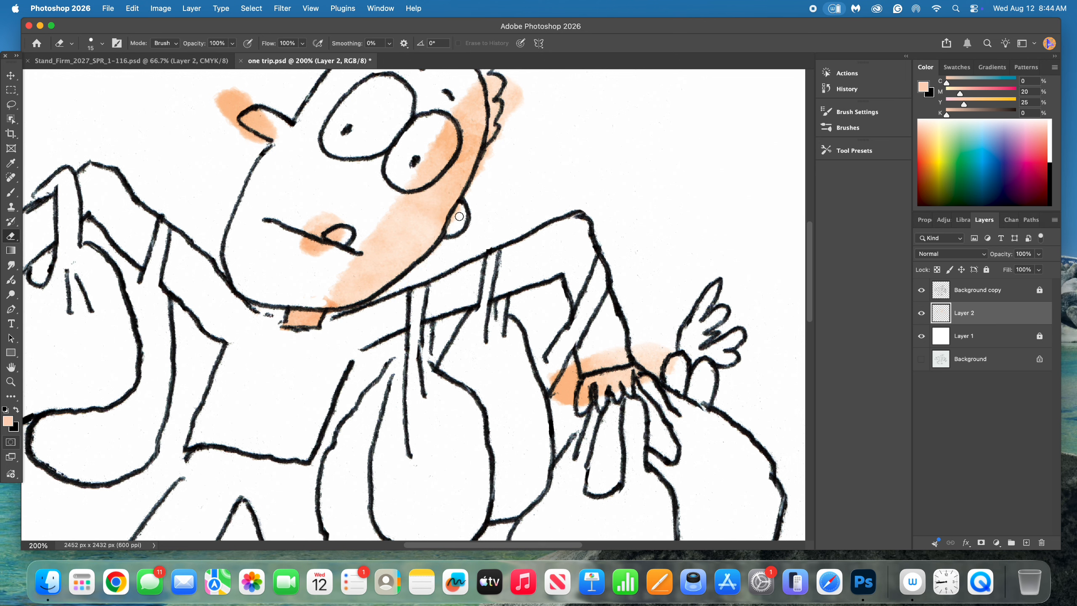
Step: Erase the stray skin paint around the mouth, outside the ear at the head's left, and inside the right eye
mouse_move(451, 223)
left_mouse_down()
mouse_move(488, 155)
mouse_move(425, 150)
left_mouse_up()
mouse_move(302, 245)
left_mouse_down()
mouse_move(329, 227)
mouse_move(312, 231)
mouse_move(327, 207)
mouse_move(302, 236)
left_mouse_up()
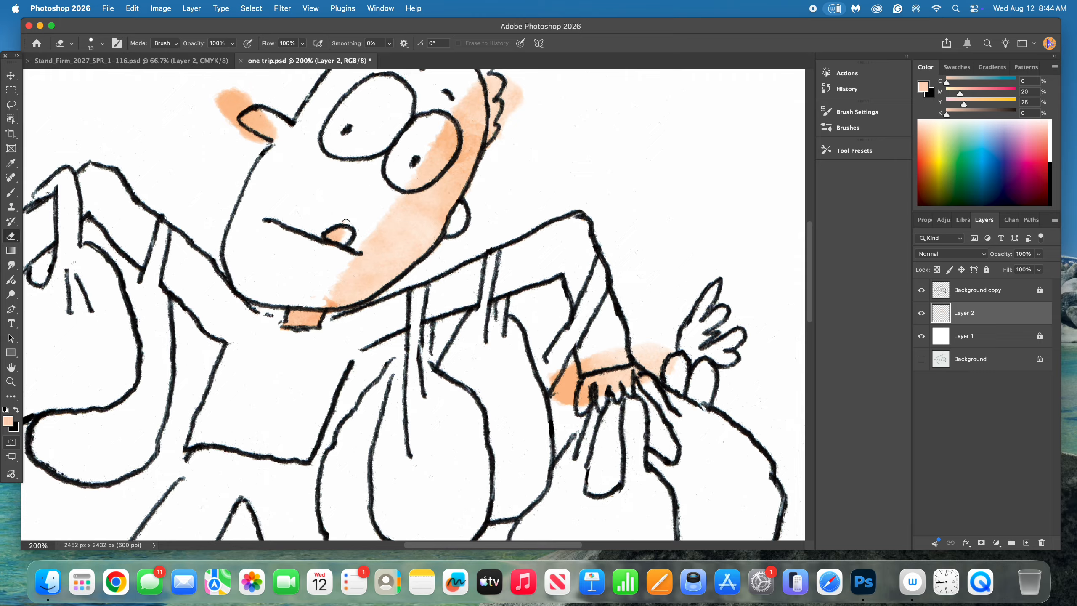
mouse_move(250, 134)
left_mouse_down()
mouse_move(224, 121)
mouse_move(256, 102)
mouse_move(225, 111)
mouse_move(240, 87)
mouse_move(209, 108)
left_mouse_up()
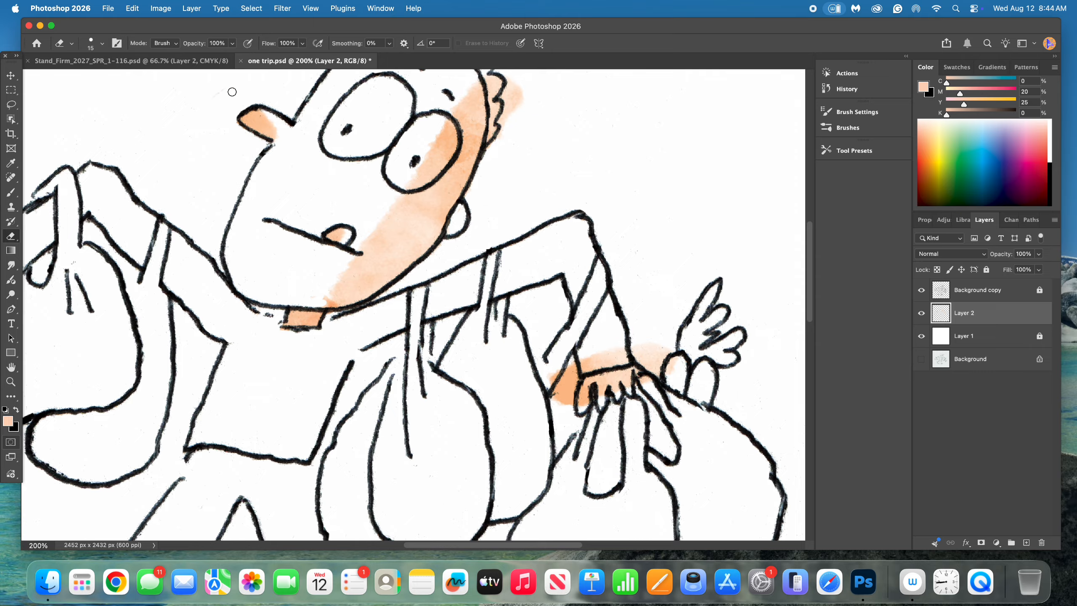
mouse_move(435, 150)
left_mouse_down()
mouse_move(399, 183)
mouse_move(433, 167)
mouse_move(407, 184)
mouse_move(426, 173)
mouse_move(442, 123)
mouse_move(450, 153)
left_mouse_up()
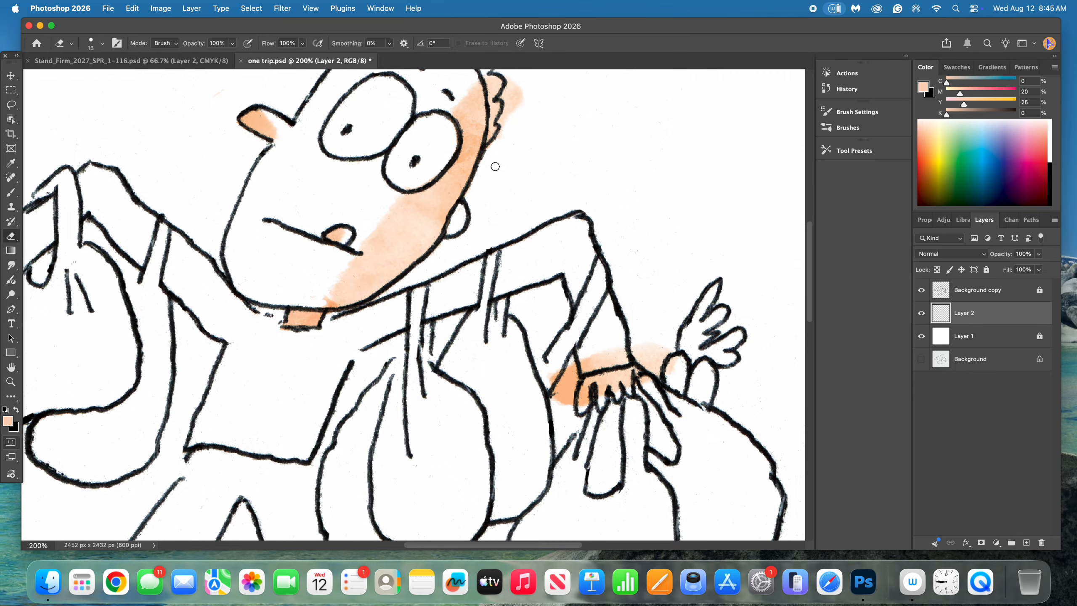
Step: Erase the skin paint covering the hair and the overflow around the hand on the drawing's right side
left_click(11, 367)
scroll(277, 424, "up", 5)
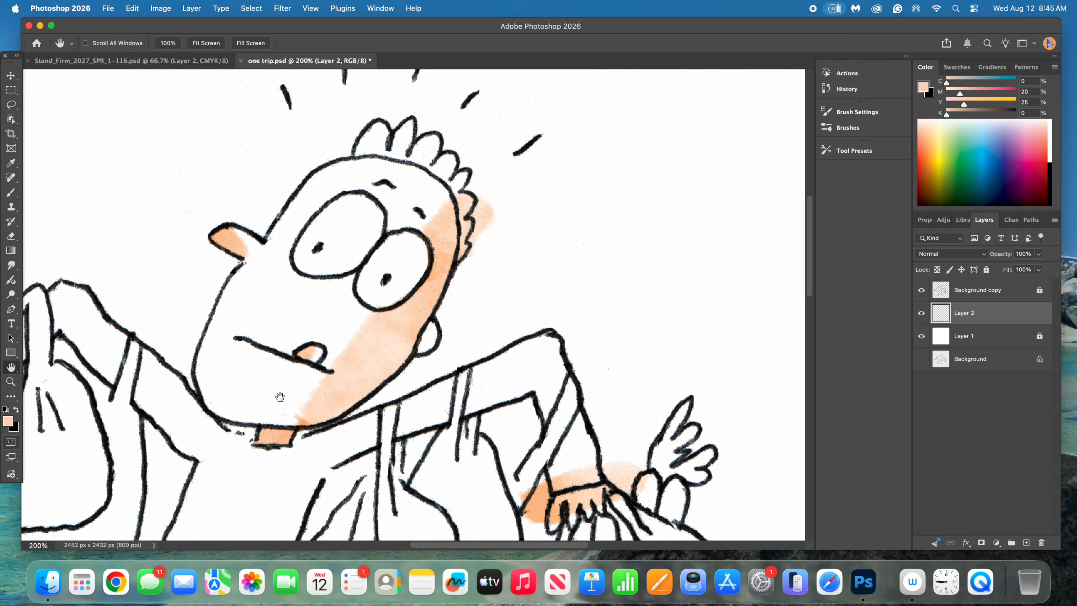
left_click(12, 237)
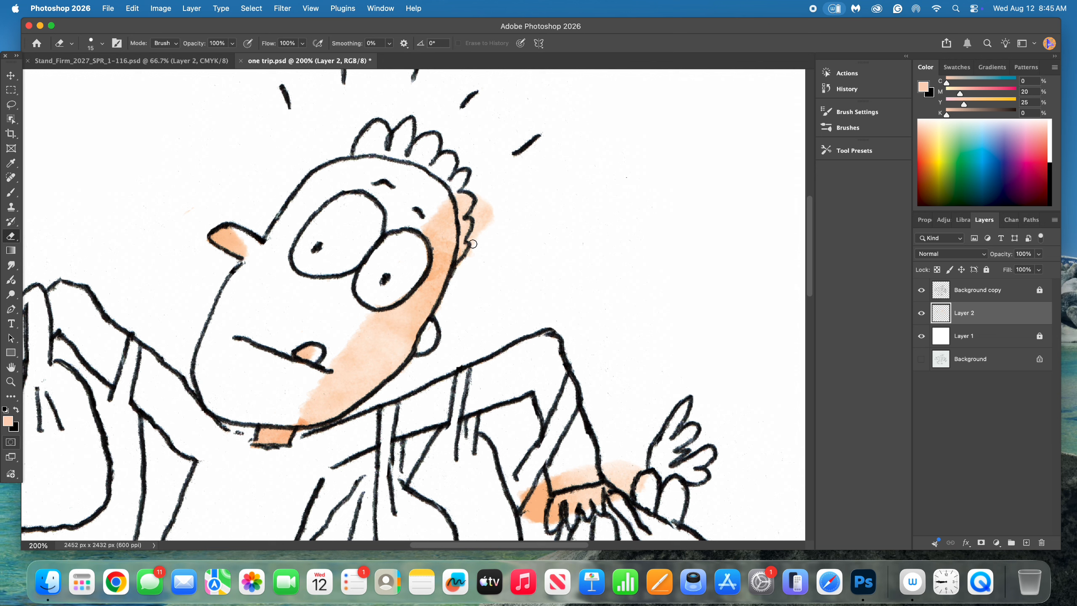
mouse_move(472, 244)
left_mouse_down()
mouse_move(460, 256)
mouse_move(461, 209)
mouse_move(491, 220)
left_mouse_up()
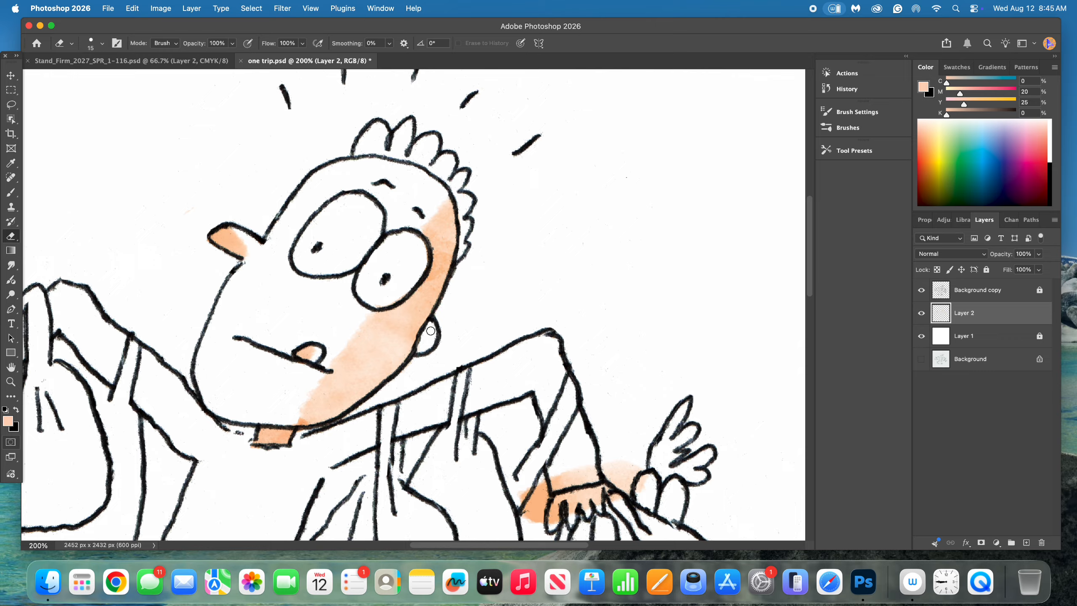
mouse_move(522, 514)
left_mouse_down()
mouse_move(544, 493)
mouse_move(536, 524)
mouse_move(544, 498)
mouse_move(529, 484)
mouse_move(527, 494)
mouse_move(557, 471)
mouse_move(549, 480)
mouse_move(580, 478)
mouse_move(554, 486)
mouse_move(592, 478)
mouse_move(548, 479)
mouse_move(618, 463)
mouse_move(613, 502)
mouse_move(605, 475)
mouse_move(613, 503)
mouse_move(627, 455)
mouse_move(612, 494)
mouse_move(643, 487)
left_mouse_up()
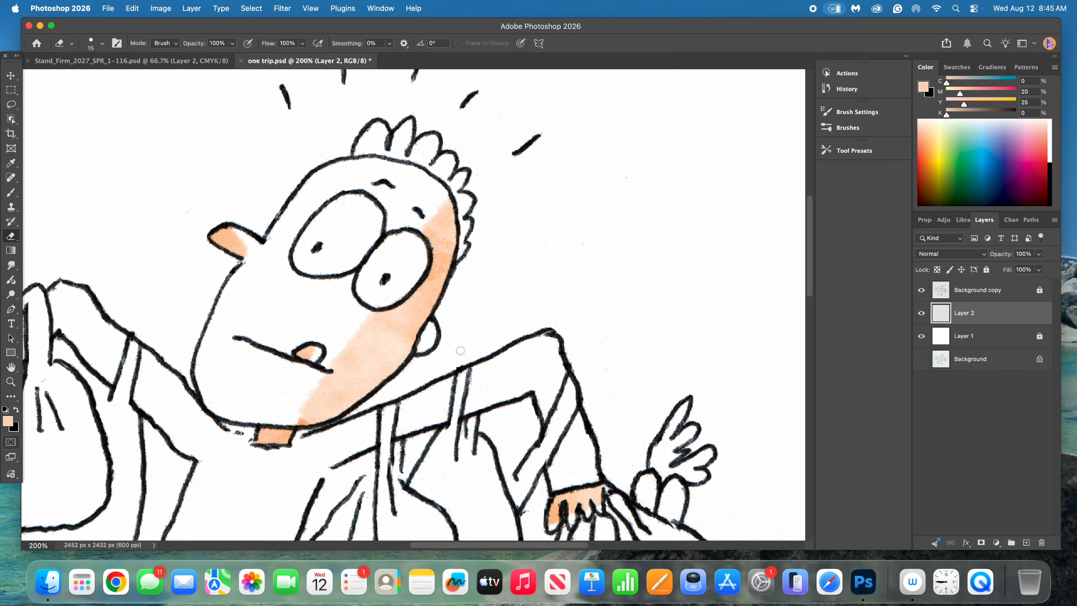
Step: Erase the skin paint spilling beyond the hand on the drawing's left side, over the bag and above the fingers
left_click(10, 367)
mouse_move(241, 314)
left_mouse_down()
mouse_move(308, 304)
mouse_move(504, 205)
mouse_move(525, 221)
left_mouse_up()
left_click(11, 236)
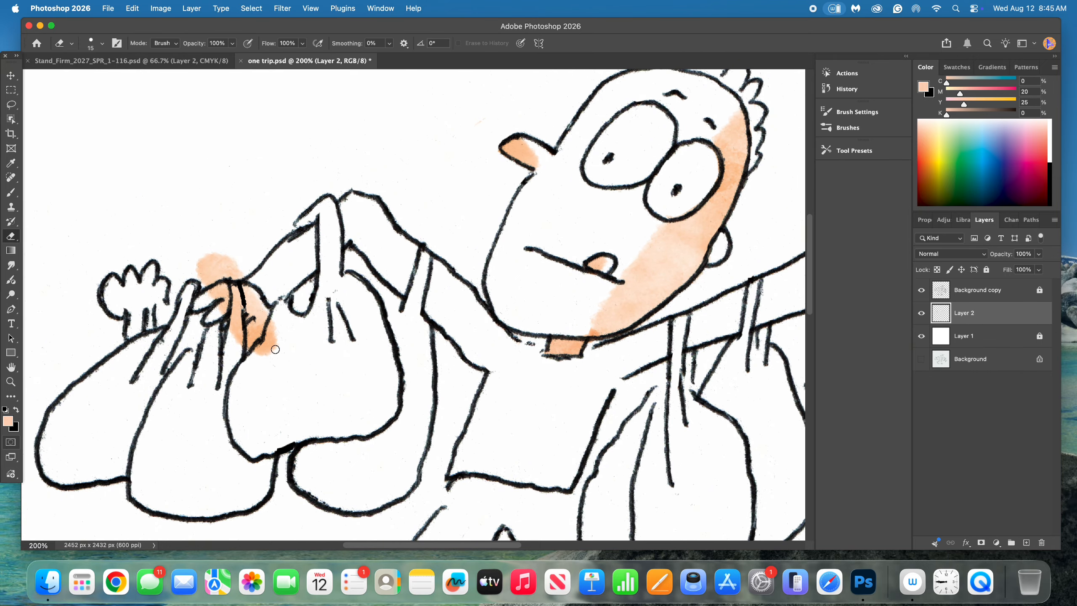
mouse_move(276, 349)
left_mouse_down()
mouse_move(281, 327)
mouse_move(252, 359)
mouse_move(263, 354)
left_mouse_up()
mouse_move(234, 300)
left_mouse_down()
mouse_move(238, 333)
mouse_move(236, 299)
left_mouse_up()
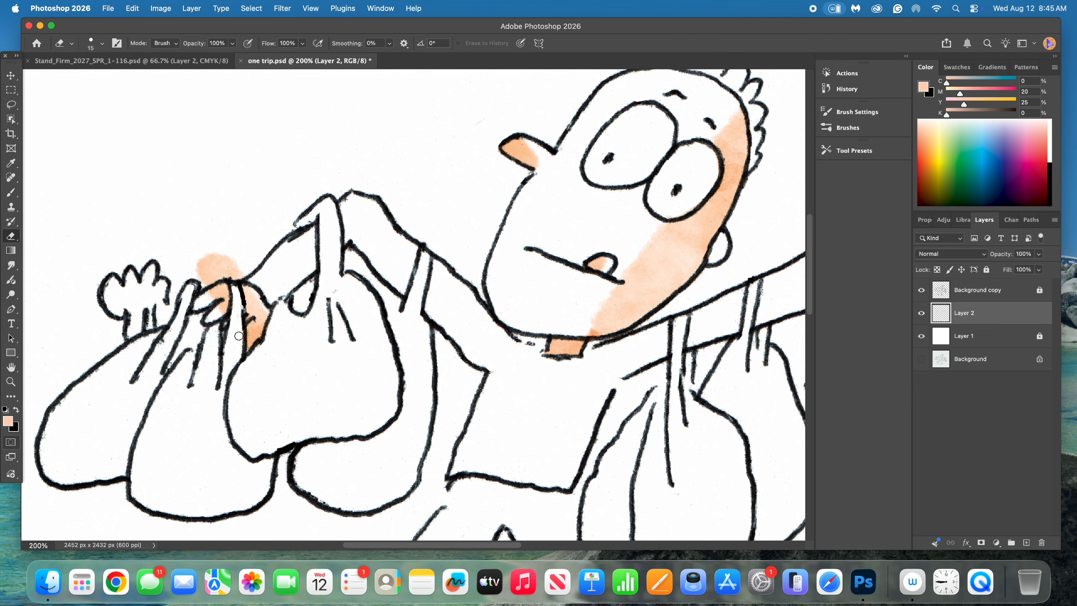
mouse_move(247, 261)
left_mouse_down()
mouse_move(206, 281)
mouse_move(234, 254)
mouse_move(197, 260)
left_mouse_up()
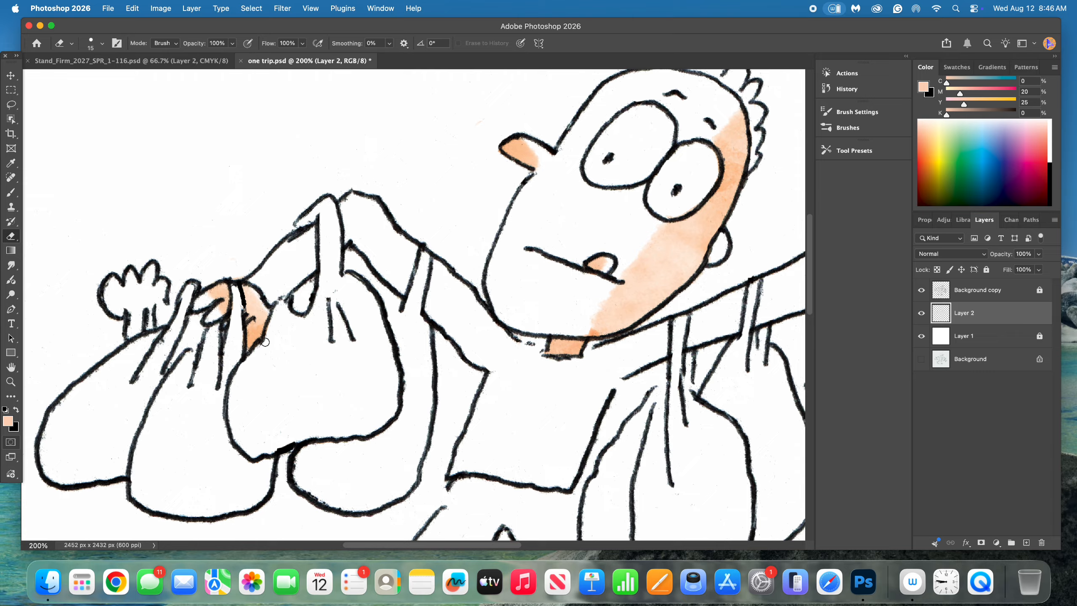
mouse_move(259, 335)
left_mouse_down()
mouse_move(263, 326)
mouse_move(253, 331)
left_mouse_up()
Step: Lock Layer 2 and add a new layer directly above it
left_click(11, 368)
mouse_move(300, 293)
left_mouse_down()
mouse_move(236, 293)
mouse_move(213, 313)
left_mouse_up()
scroll(213, 313, "down", 10)
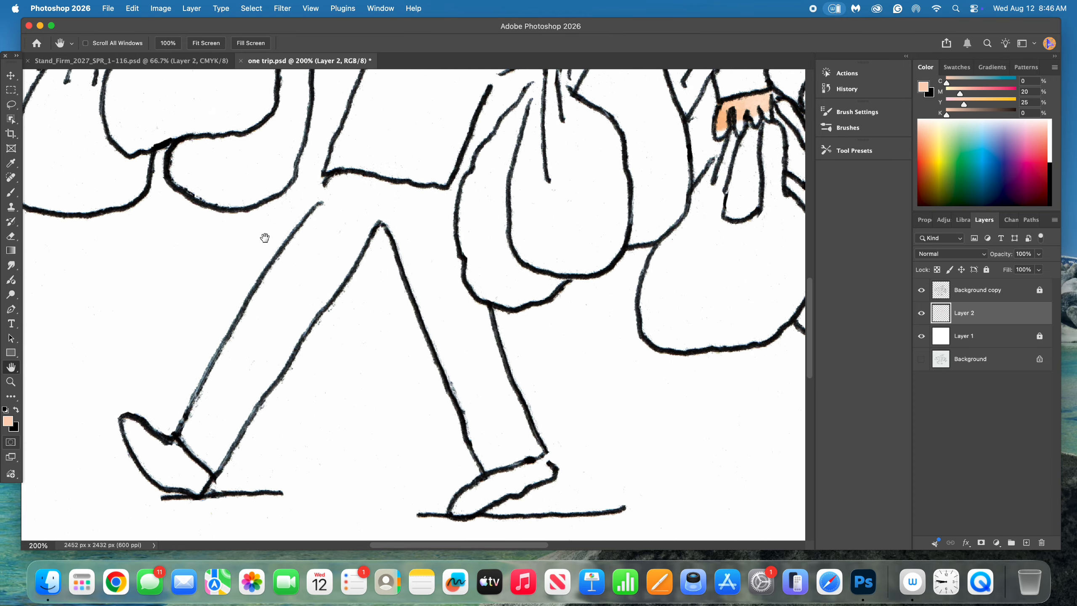
scroll(252, 281, "up", 5)
key("z")
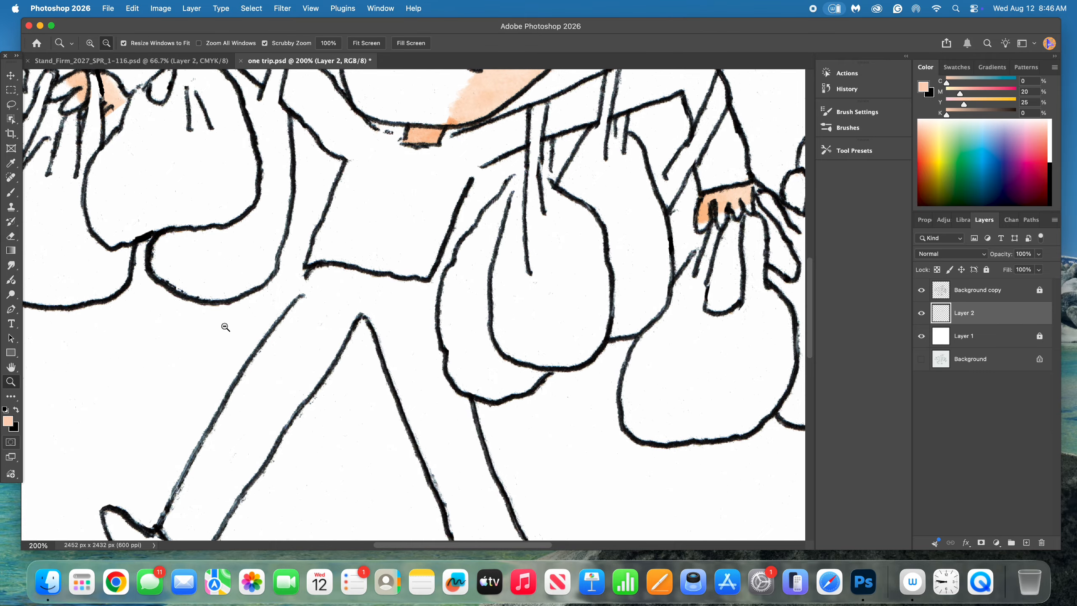
left_click(308, 323, "alt")
left_click(308, 324, "alt")
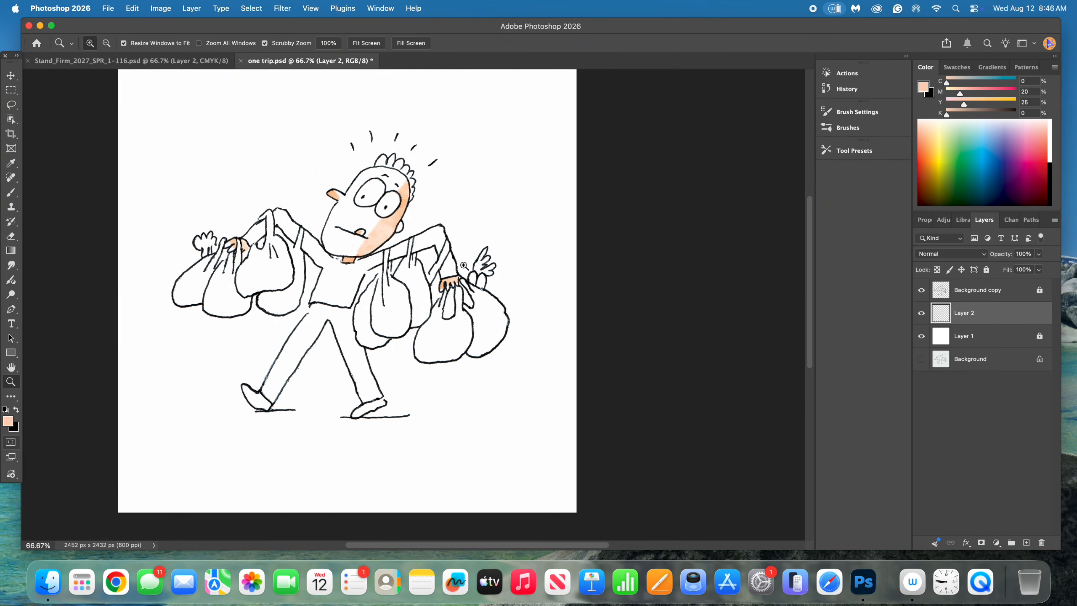
left_click(986, 270)
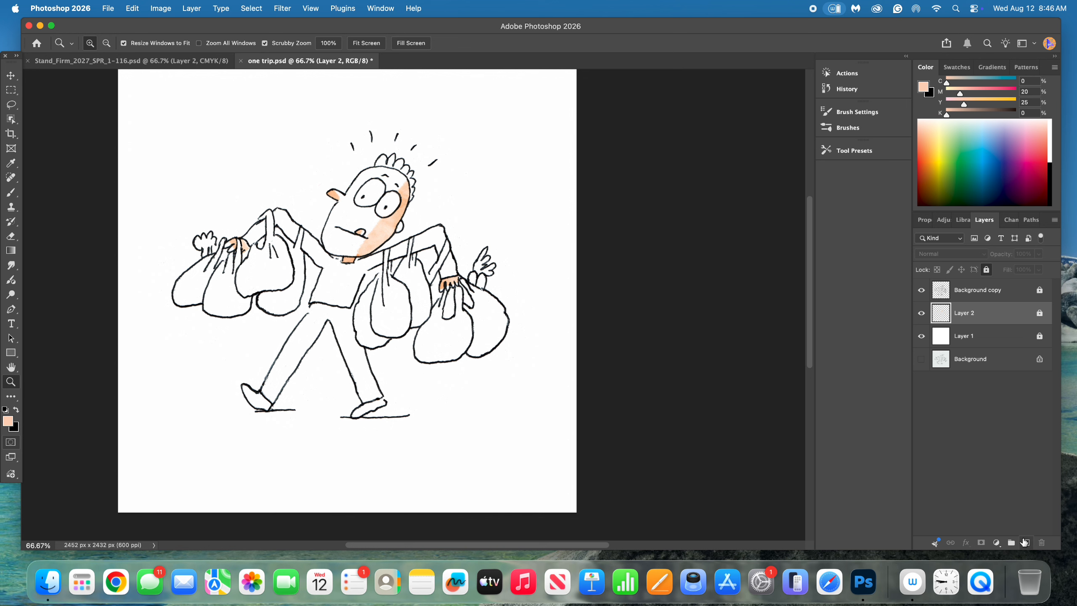
left_click(1024, 542)
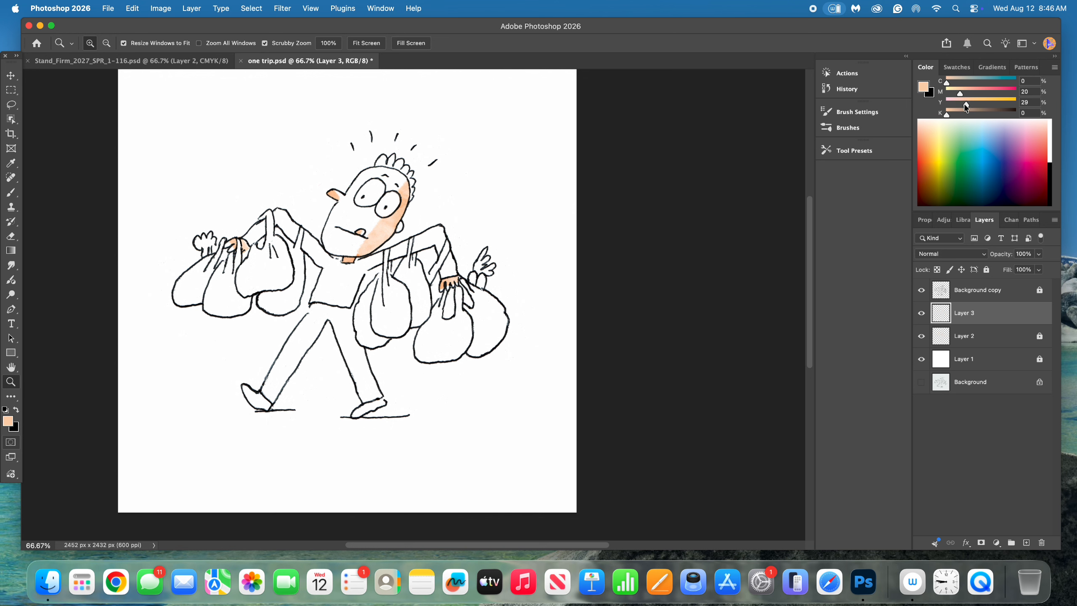
Step: Mix a skin tone of magenta 26% and yellow 37%, checking the drawing with Layer 2 hidden and shown
left_click_drag(965, 104, 963, 104)
left_click_drag(962, 92, 969, 91)
left_click(921, 337)
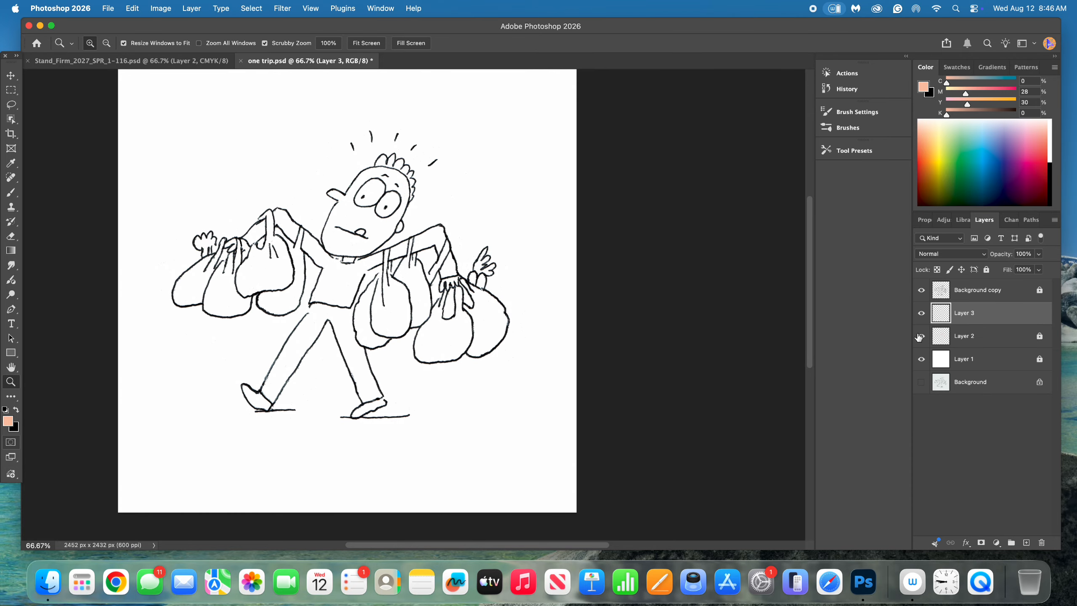
left_click(920, 337)
left_click(919, 337)
left_click(920, 337)
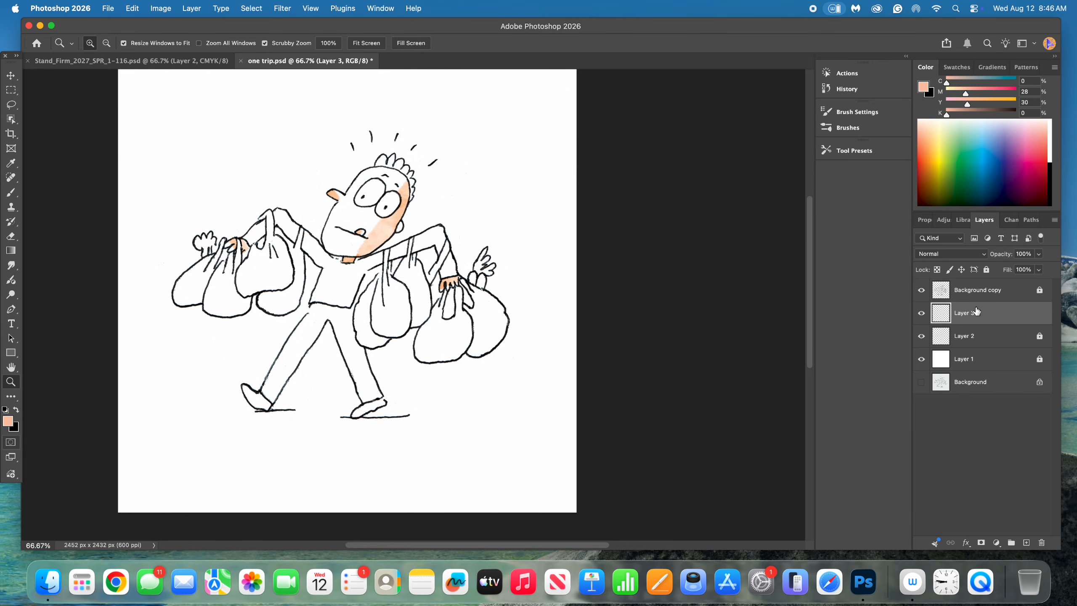
left_click_drag(970, 95, 964, 94)
left_click(968, 101)
Step: Paint the face, both ears, neck and both hands on Layer 3 with the 118 px Kyle's Real Watercolor - Natural Edge brush
left_click(11, 193)
left_click(103, 44)
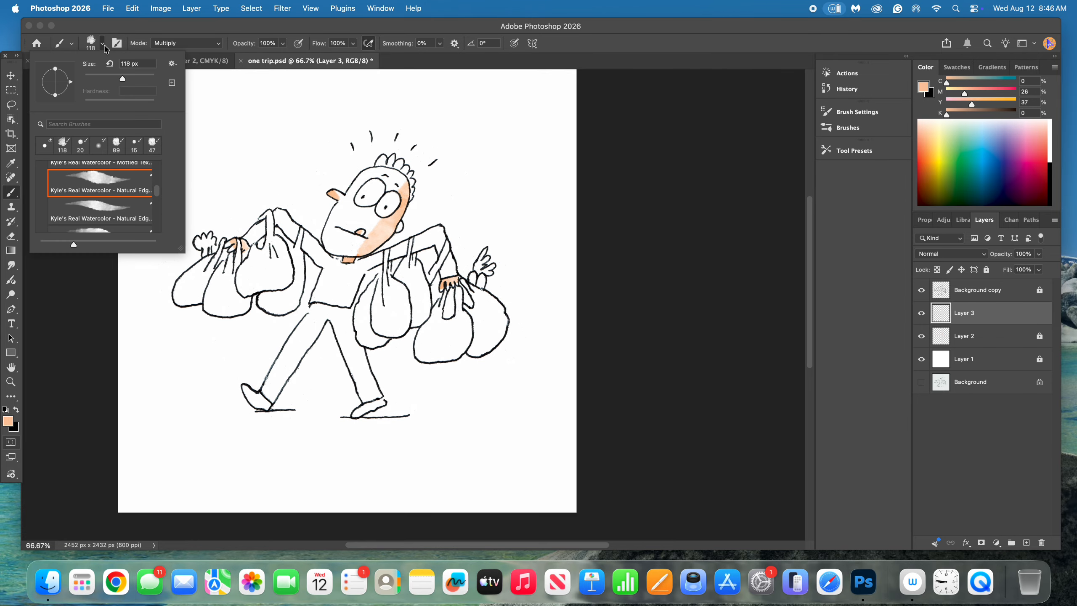
mouse_move(379, 190)
left_mouse_down()
mouse_move(338, 254)
mouse_move(368, 238)
mouse_move(392, 182)
mouse_move(350, 242)
mouse_move(399, 189)
mouse_move(374, 229)
mouse_move(397, 221)
left_mouse_up()
left_click_drag(331, 194, 334, 192)
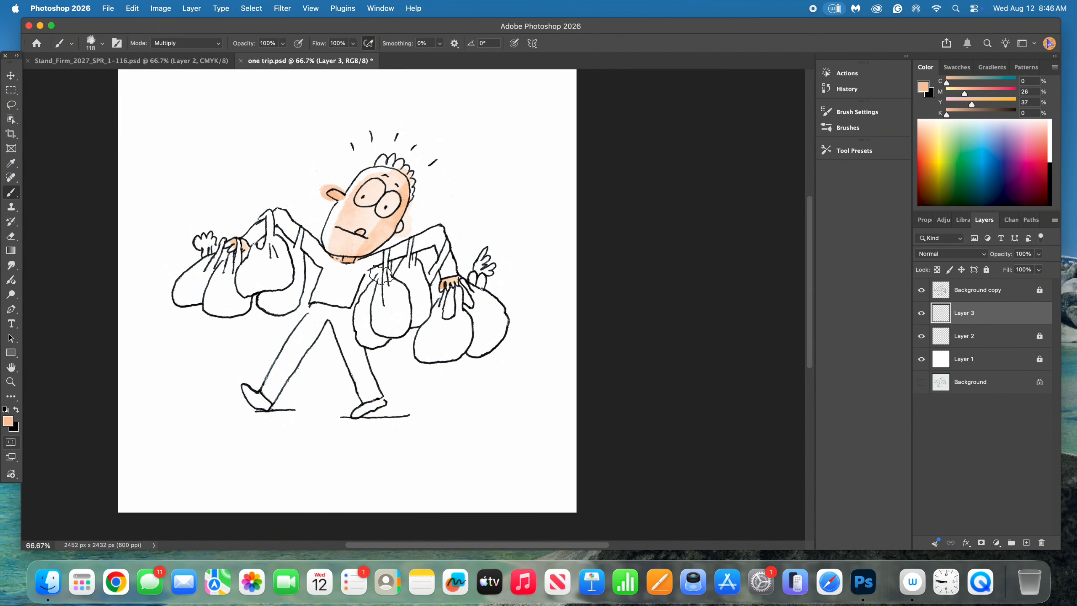
mouse_move(382, 273)
left_mouse_down()
mouse_move(361, 264)
mouse_move(328, 273)
left_mouse_up()
mouse_move(234, 253)
left_mouse_down()
mouse_move(248, 249)
mouse_move(221, 246)
left_mouse_up()
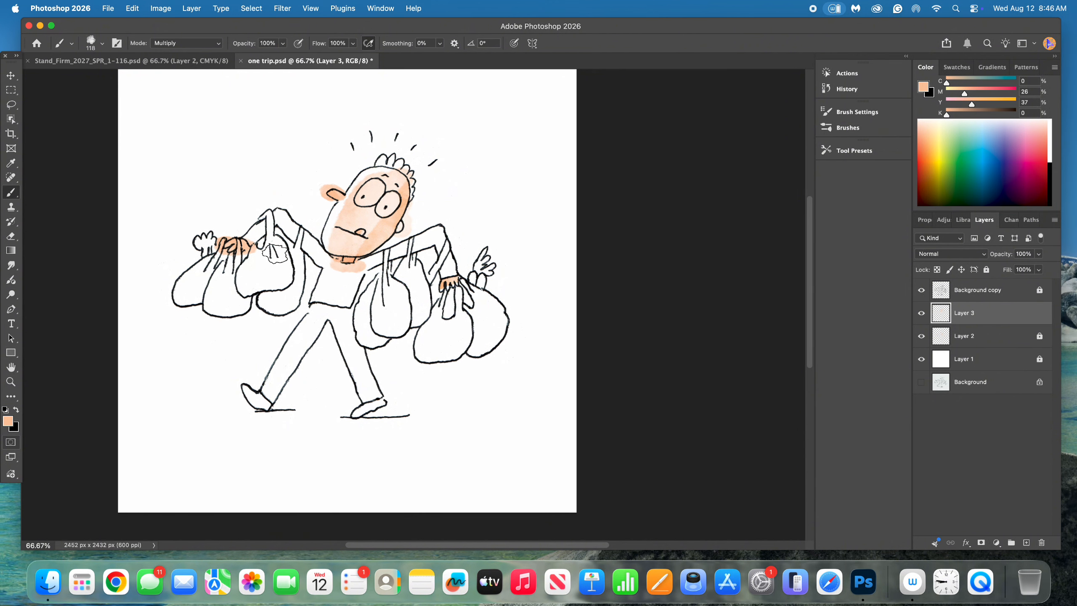
left_click_drag(465, 289, 430, 287)
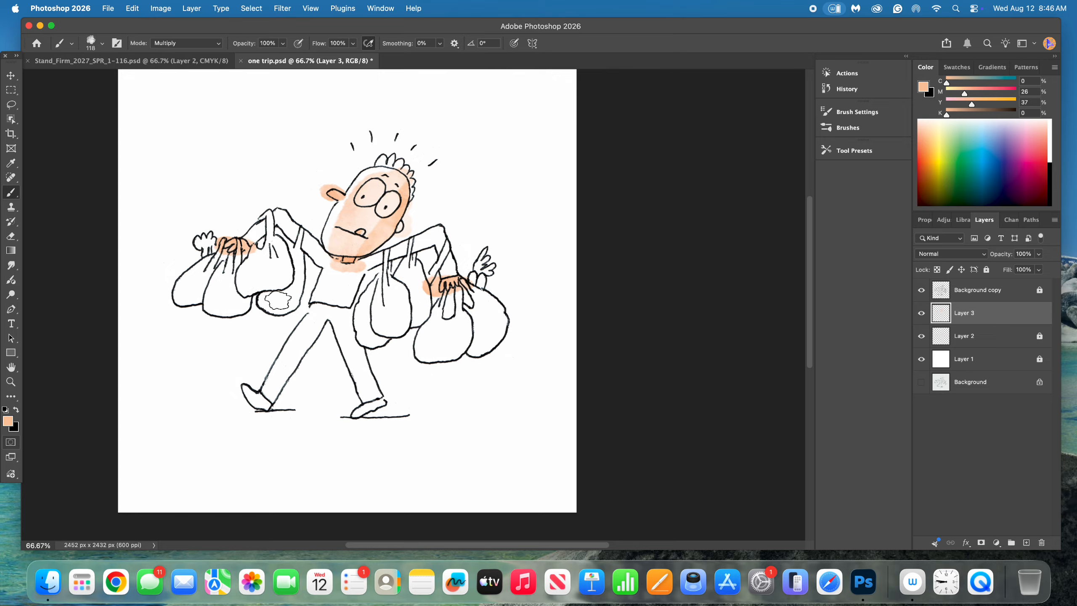
mouse_move(405, 226)
left_mouse_down()
mouse_move(400, 237)
mouse_move(407, 225)
left_mouse_up()
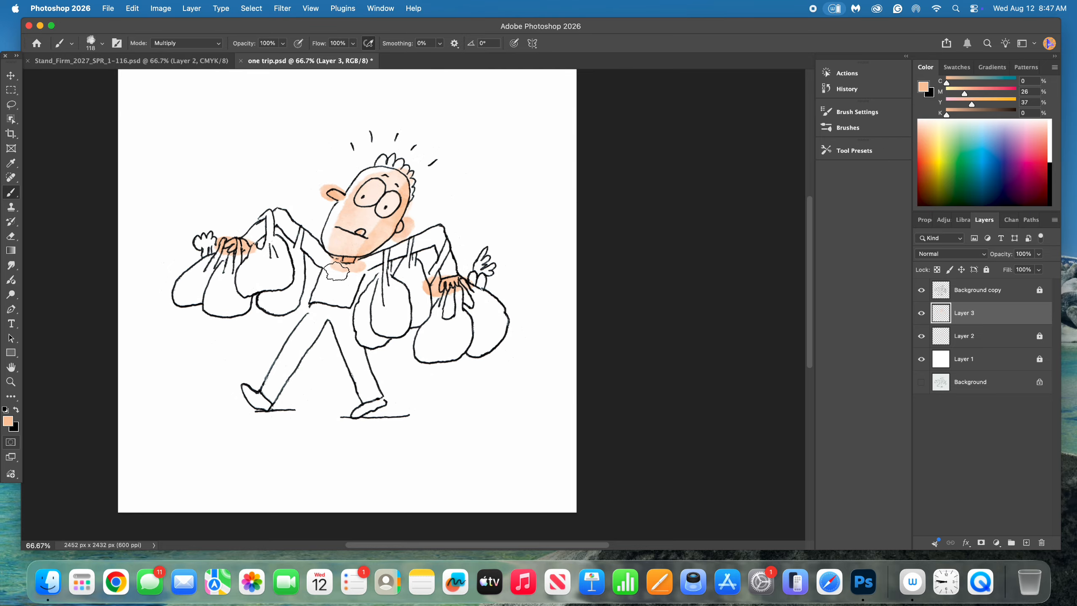
Step: Paint blush on both cheeks with magenta 40% and yellow 22%, and colour the mouth in the same pink on a new layer
mouse_move(972, 104)
left_mouse_down()
mouse_move(975, 92)
mouse_move(962, 102)
left_mouse_up()
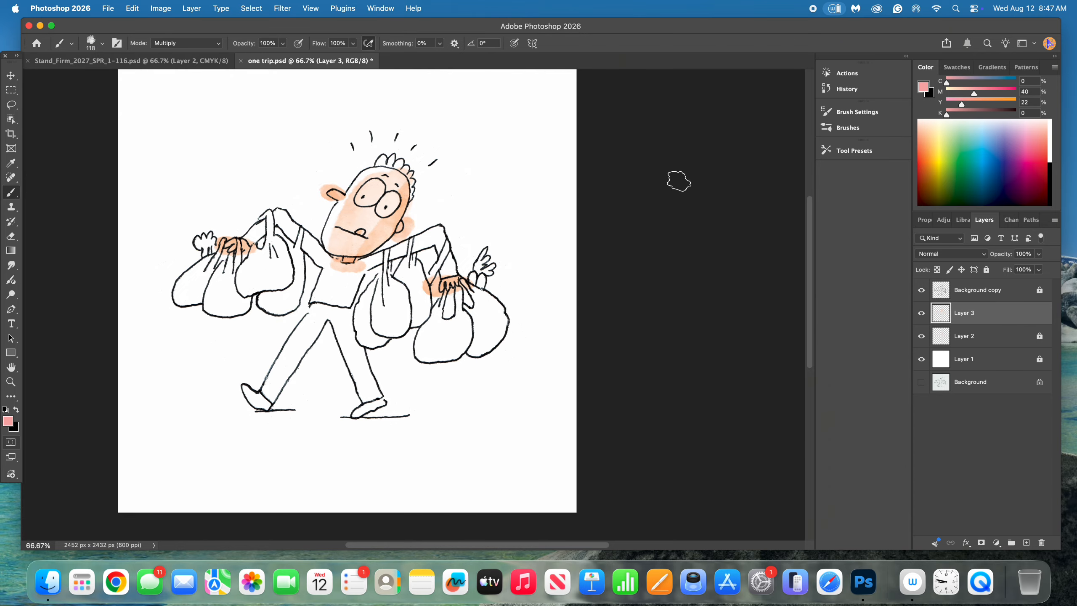
left_click_drag(386, 223, 350, 191)
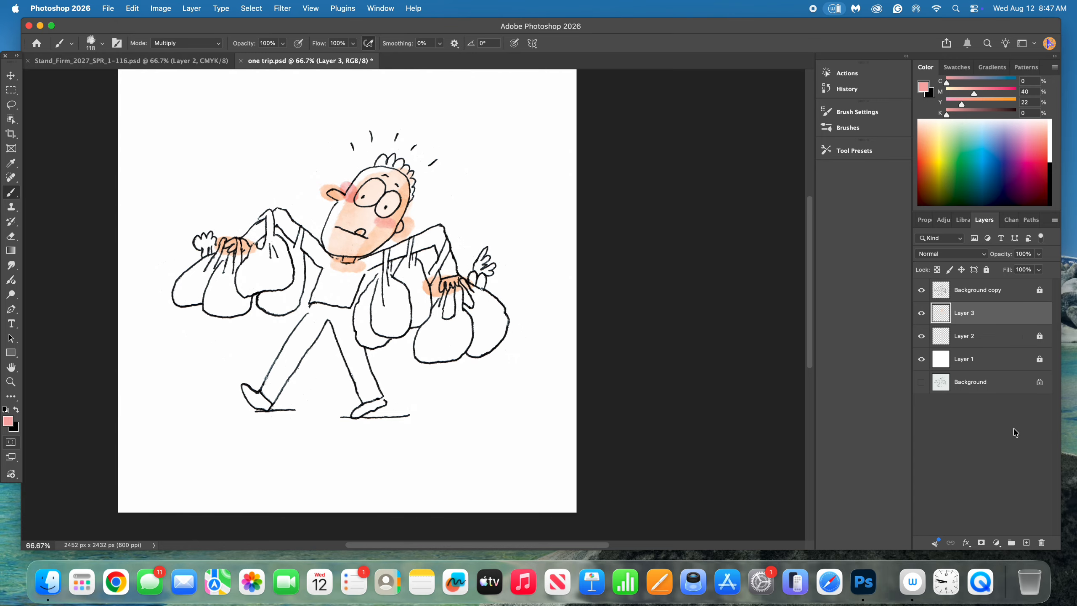
left_click(1026, 543)
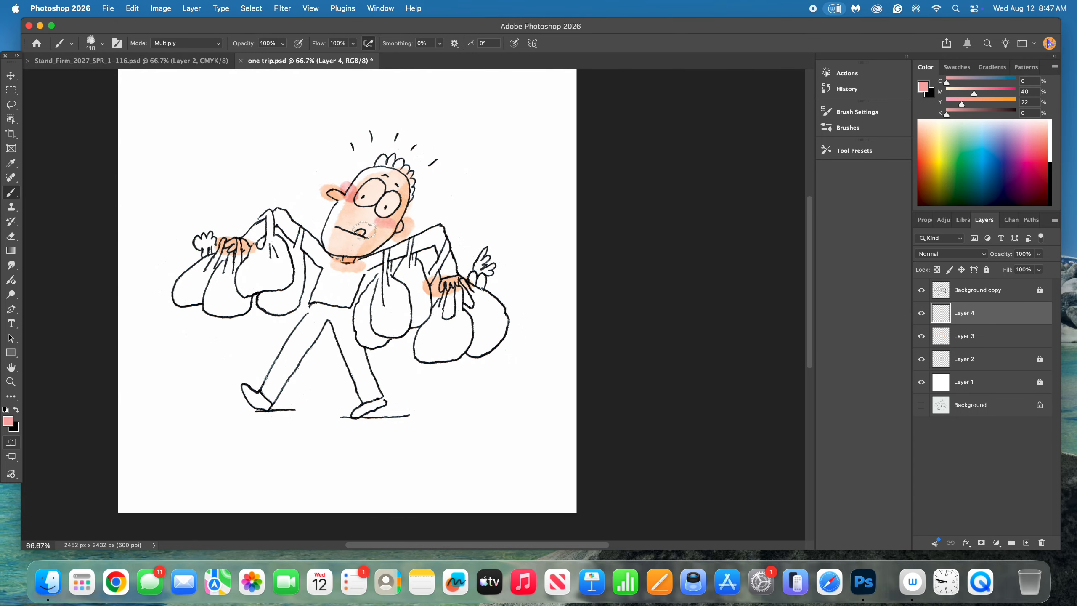
left_click_drag(354, 233, 364, 236)
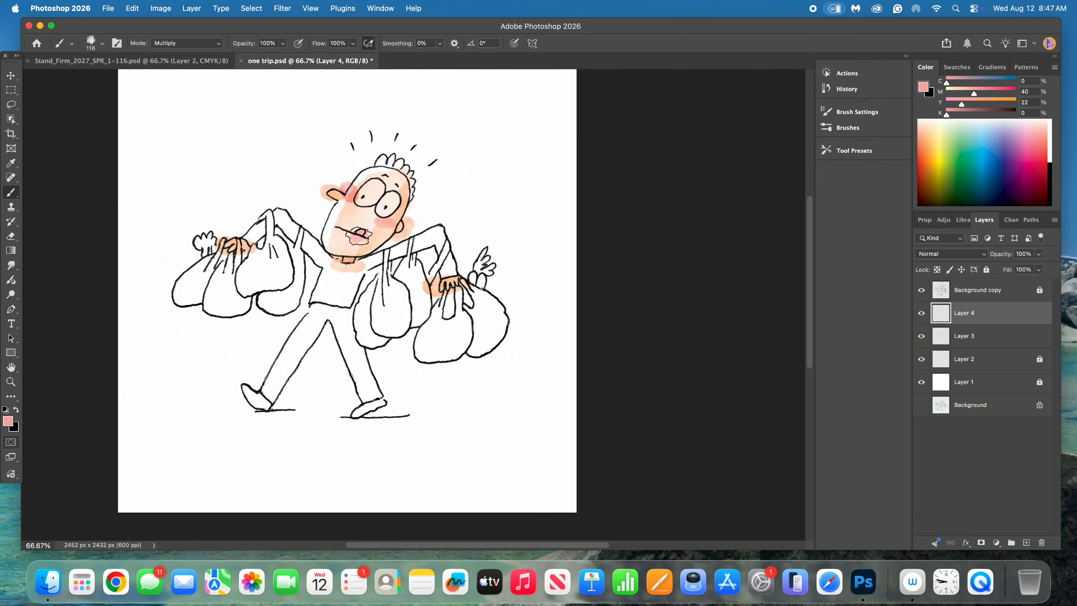
Step: Hide Layer 4 and Layer 2, and erase the skin paint on Layer 3 that spills outside the neck
left_click(921, 314)
left_click(929, 346)
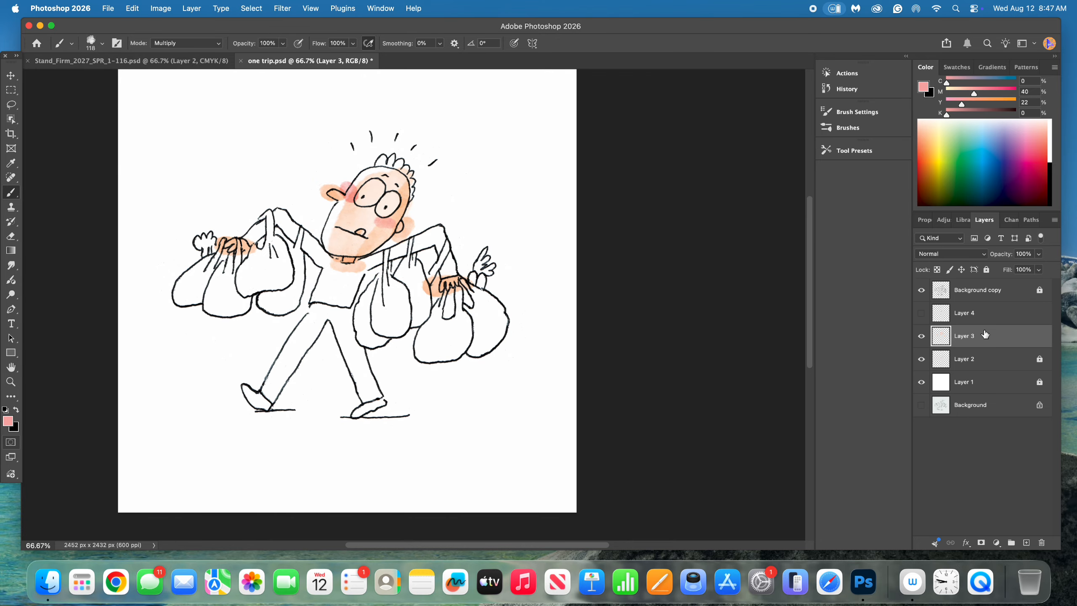
left_click(19, 381)
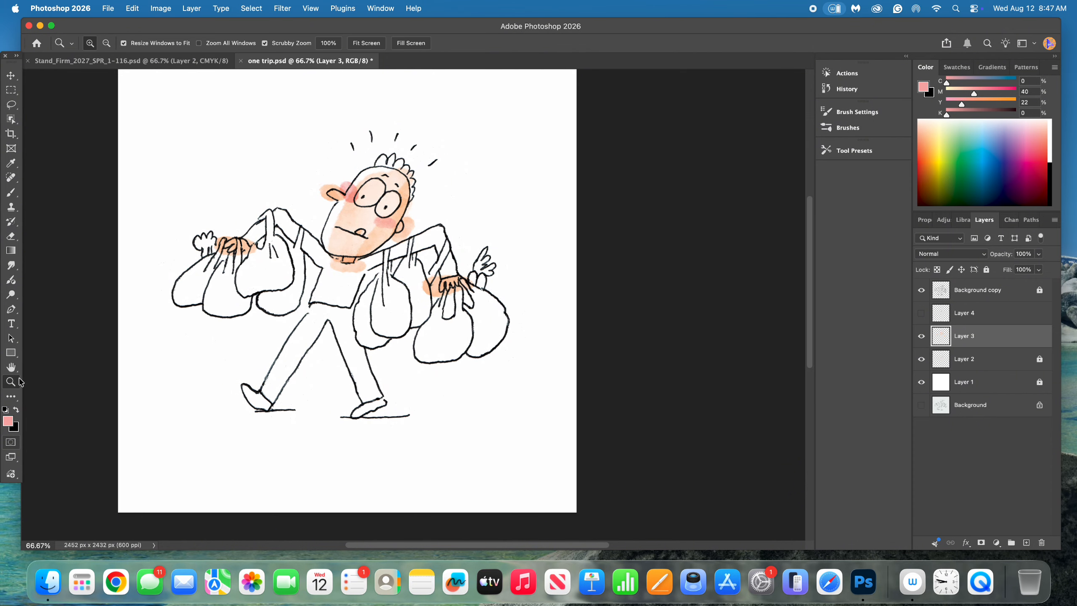
left_click(368, 241)
left_click(369, 241)
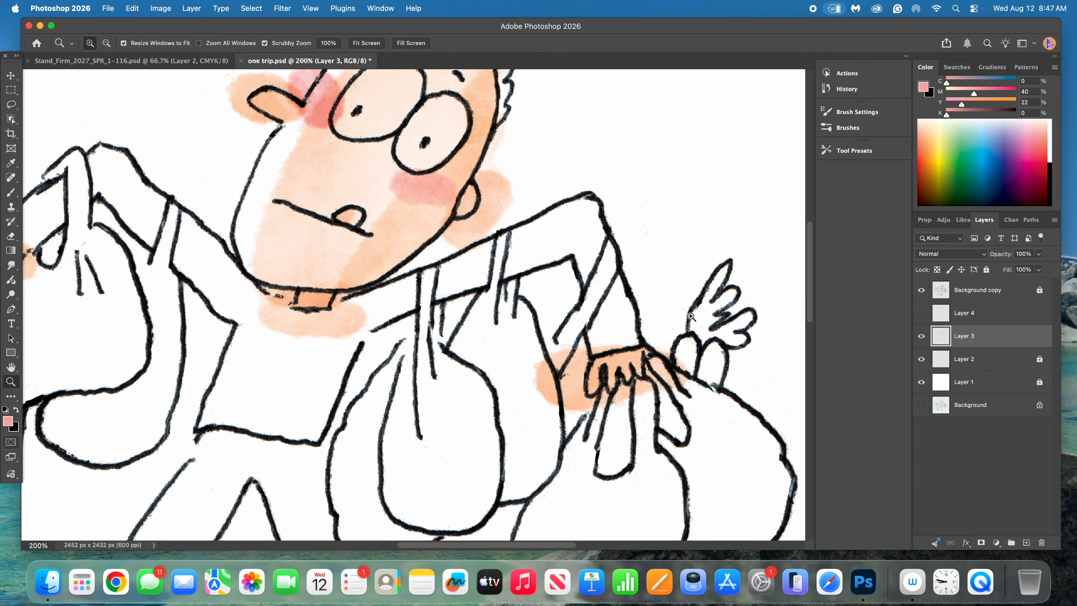
left_click(921, 363)
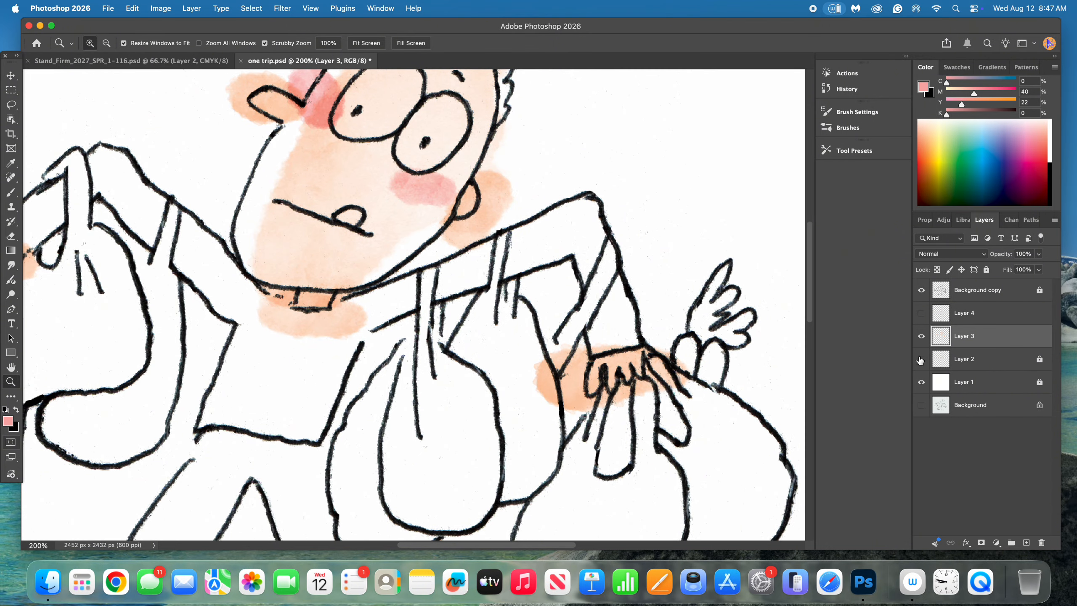
left_click(920, 337)
left_click(920, 337)
left_click(11, 236)
mouse_move(358, 315)
left_mouse_down()
mouse_move(344, 338)
mouse_move(345, 307)
mouse_move(331, 335)
mouse_move(336, 296)
mouse_move(347, 297)
mouse_move(327, 338)
mouse_move(294, 327)
mouse_move(285, 315)
mouse_move(296, 313)
mouse_move(277, 318)
mouse_move(292, 296)
mouse_move(277, 292)
mouse_move(288, 293)
mouse_move(281, 319)
mouse_move(269, 312)
mouse_move(260, 329)
mouse_move(260, 296)
mouse_move(318, 322)
mouse_move(296, 326)
mouse_move(304, 333)
mouse_move(339, 336)
mouse_move(294, 337)
left_mouse_up()
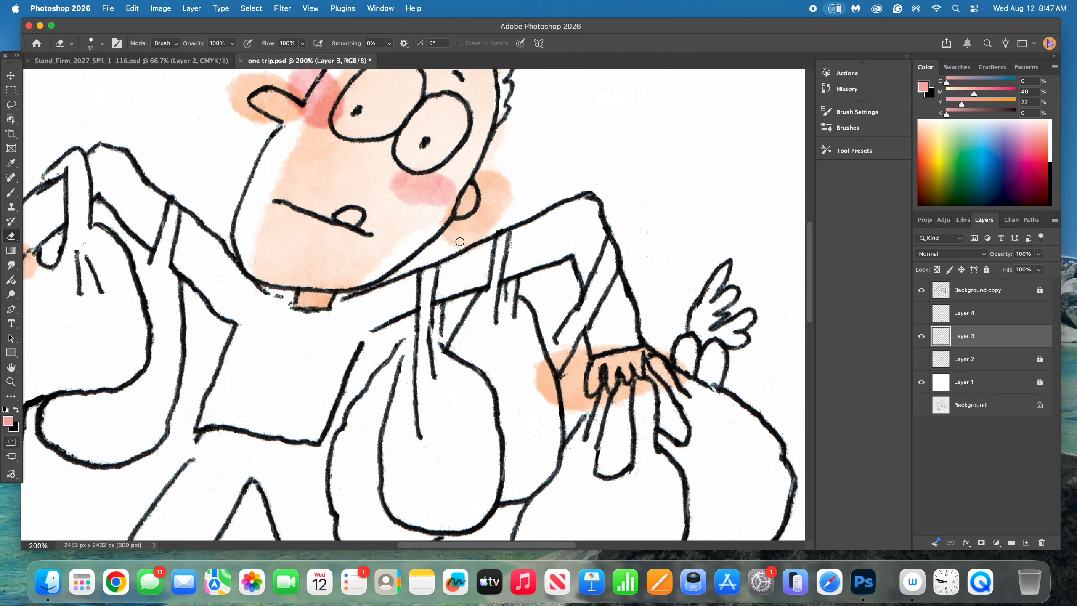
Step: Erase the skin paint on Layer 3 that spills outside the right-hand ear and fills the right-hand eye and the tongue
mouse_move(459, 242)
left_mouse_down()
mouse_move(443, 243)
mouse_move(469, 224)
mouse_move(458, 246)
mouse_move(477, 250)
mouse_move(468, 224)
mouse_move(482, 210)
mouse_move(478, 182)
mouse_move(500, 182)
mouse_move(489, 219)
mouse_move(515, 185)
mouse_move(491, 153)
left_mouse_up()
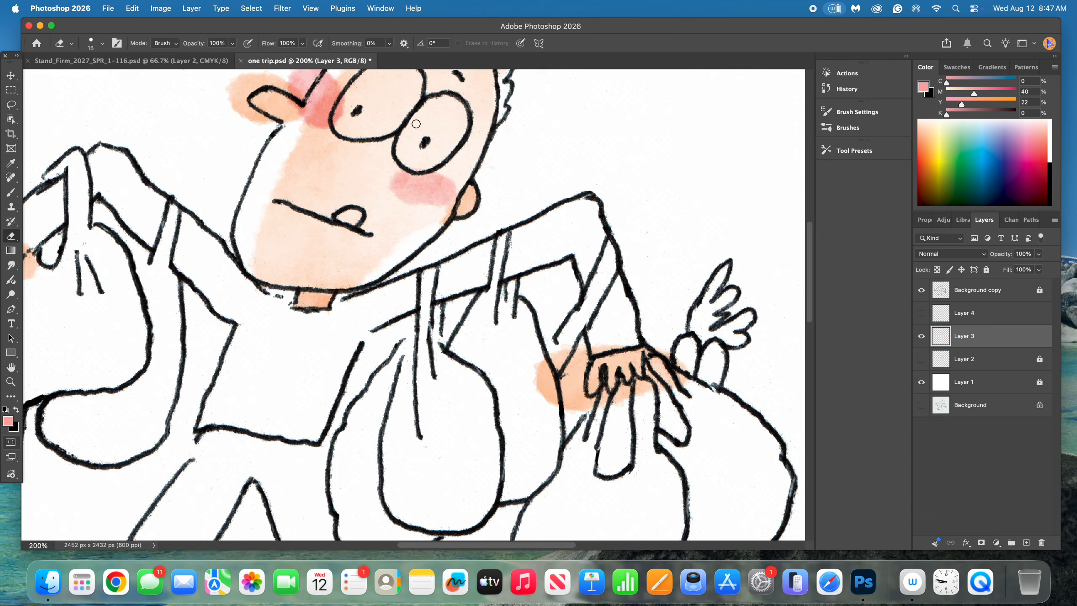
mouse_move(416, 123)
left_mouse_down()
mouse_move(406, 147)
mouse_move(419, 130)
left_mouse_up()
left_click_drag(356, 213, 352, 211)
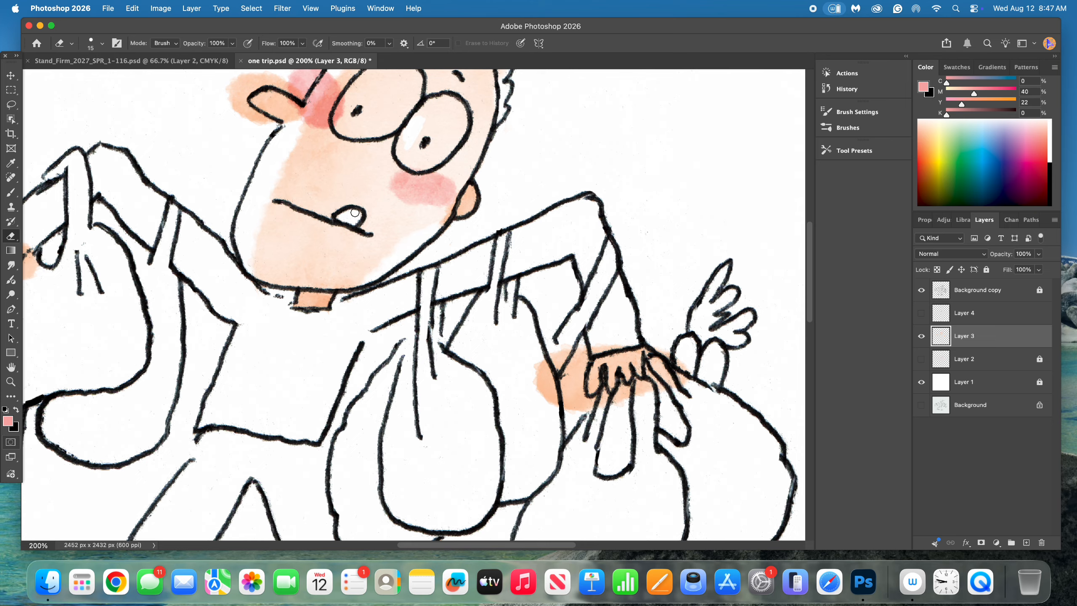
mouse_move(414, 159)
left_mouse_down()
mouse_move(438, 105)
mouse_move(418, 112)
mouse_move(438, 100)
mouse_move(450, 114)
mouse_move(440, 119)
mouse_move(455, 100)
mouse_move(460, 133)
mouse_move(416, 168)
mouse_move(456, 134)
mouse_move(419, 156)
mouse_move(443, 123)
left_mouse_up()
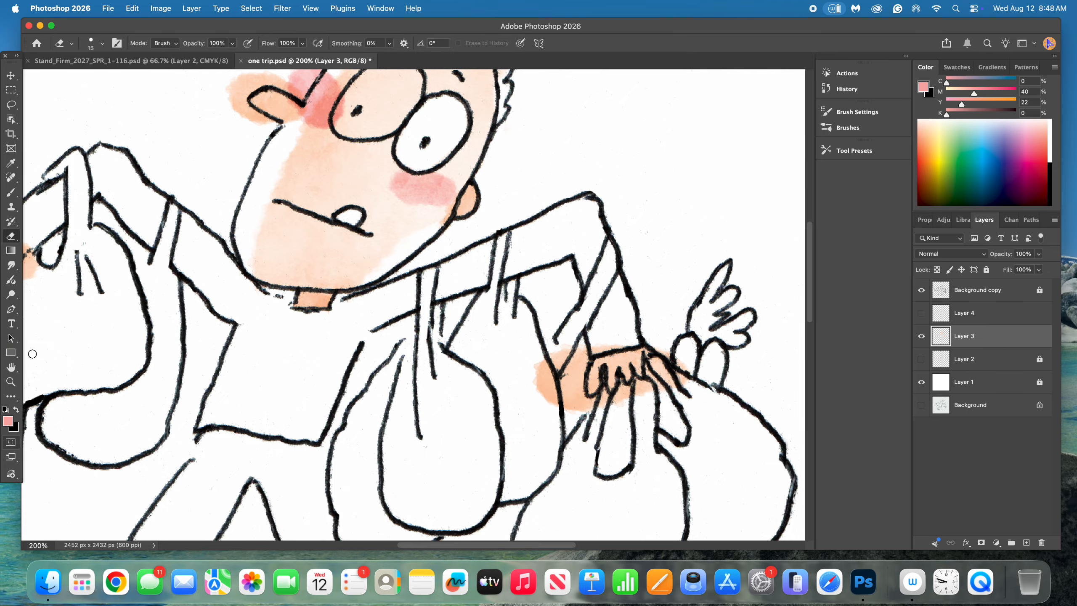
Step: Erase the skin and blush paint inside the left-hand eye, around the left-hand ear and in the hair
left_click(11, 367)
mouse_move(236, 212)
left_mouse_down()
mouse_move(259, 233)
mouse_move(250, 364)
left_mouse_up()
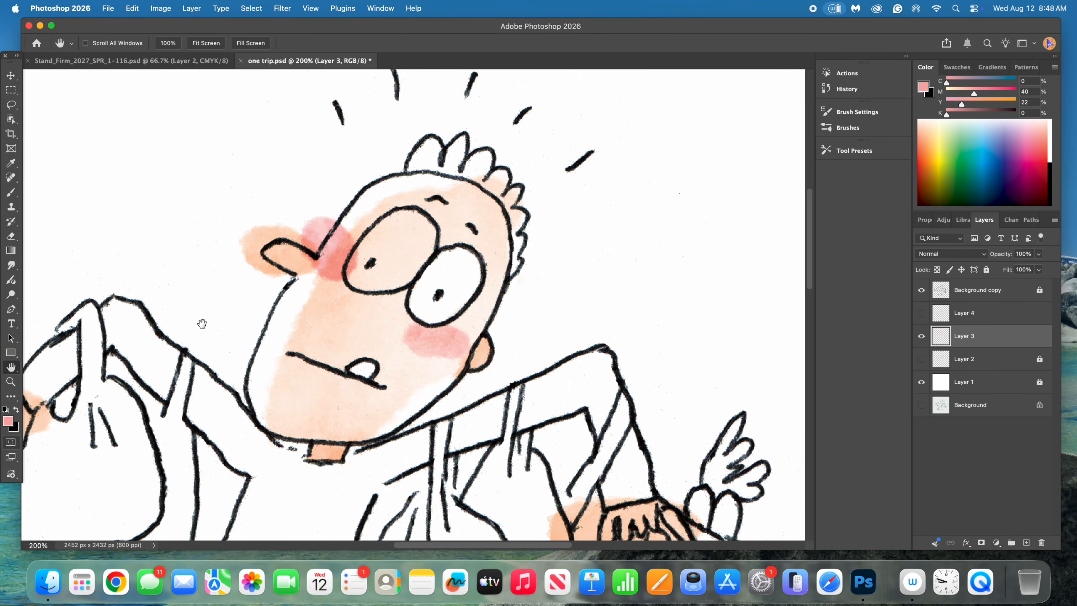
left_click(12, 238)
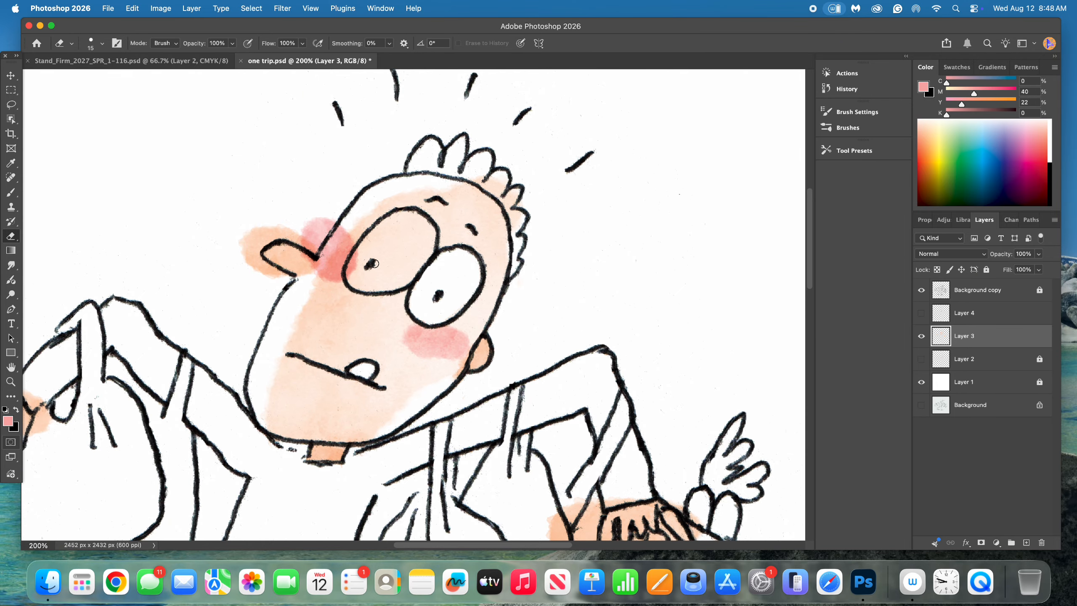
mouse_move(375, 264)
left_mouse_down()
mouse_move(350, 272)
mouse_move(365, 284)
mouse_move(351, 279)
mouse_move(386, 285)
mouse_move(373, 289)
mouse_move(420, 273)
mouse_move(366, 275)
mouse_move(382, 255)
mouse_move(358, 272)
mouse_move(369, 277)
mouse_move(380, 231)
mouse_move(363, 245)
mouse_move(405, 214)
mouse_move(425, 223)
mouse_move(428, 257)
mouse_move(431, 238)
mouse_move(415, 270)
mouse_move(424, 235)
mouse_move(408, 267)
mouse_move(422, 234)
mouse_move(384, 261)
mouse_move(413, 225)
mouse_move(381, 240)
mouse_move(412, 215)
left_mouse_up()
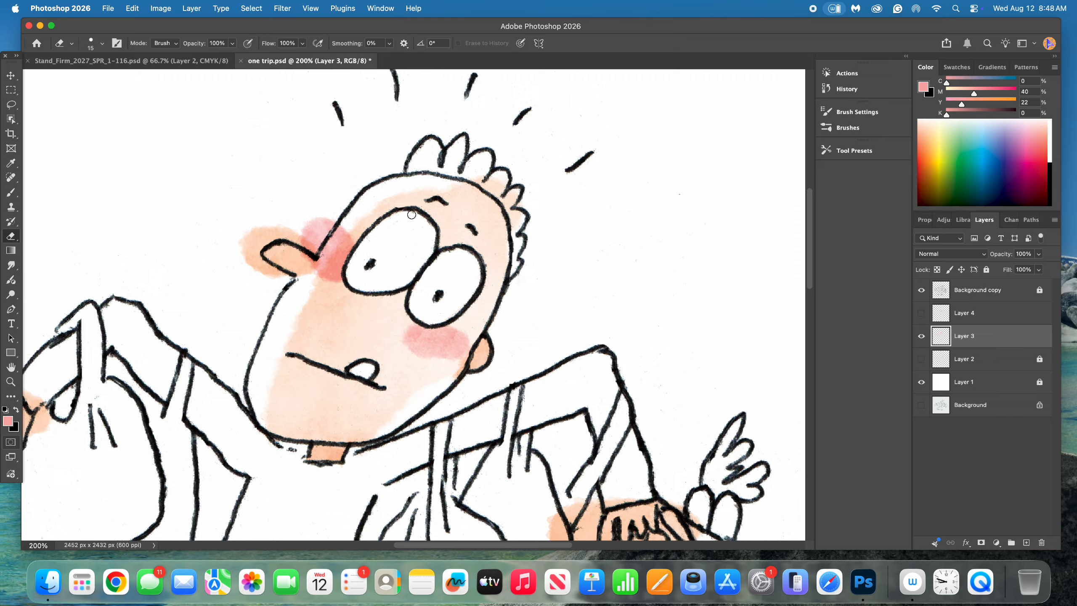
mouse_move(310, 241)
left_mouse_down()
mouse_move(328, 219)
mouse_move(307, 236)
mouse_move(319, 218)
mouse_move(300, 238)
mouse_move(271, 236)
mouse_move(299, 236)
mouse_move(295, 227)
mouse_move(259, 232)
mouse_move(278, 235)
mouse_move(253, 268)
mouse_move(284, 278)
mouse_move(259, 275)
mouse_move(244, 260)
mouse_move(260, 238)
mouse_move(242, 250)
mouse_move(259, 229)
mouse_move(239, 245)
mouse_move(265, 239)
mouse_move(252, 247)
mouse_move(250, 232)
mouse_move(283, 231)
left_mouse_up()
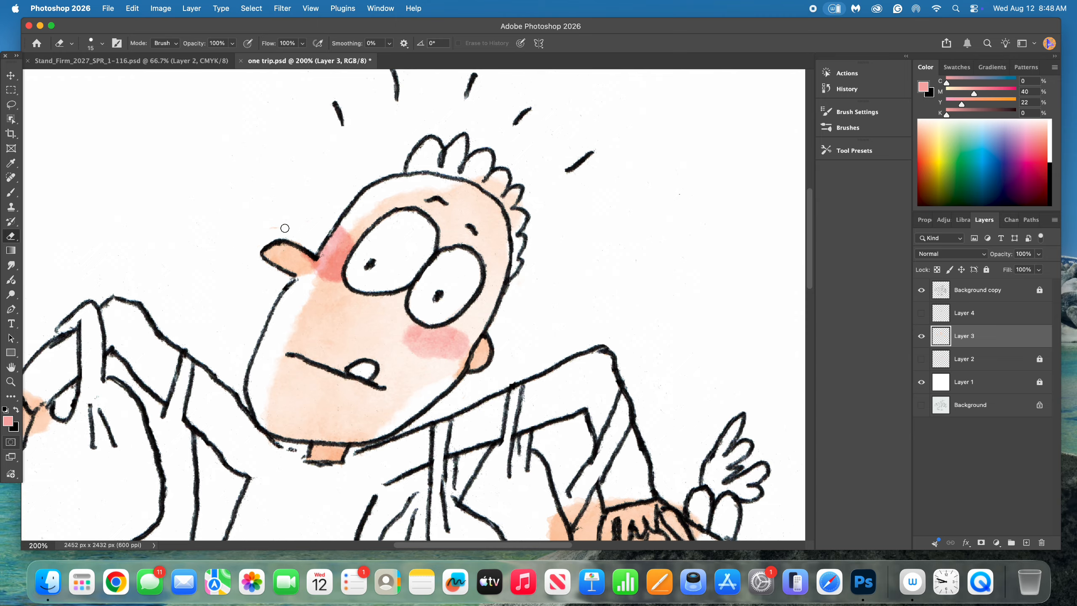
mouse_move(496, 178)
left_mouse_down()
mouse_move(520, 211)
mouse_move(510, 184)
mouse_move(519, 244)
left_mouse_up()
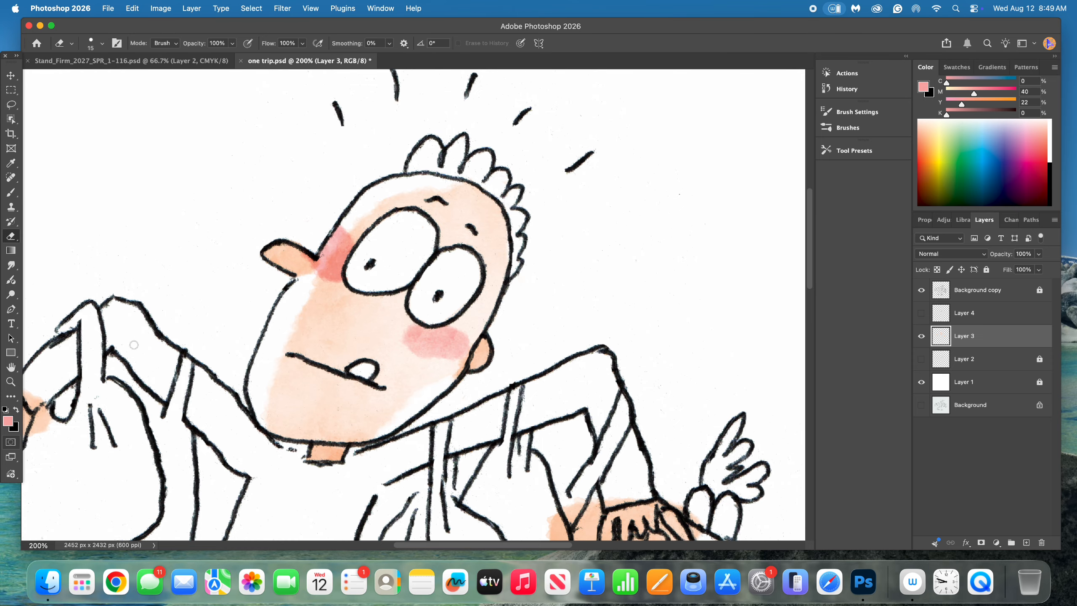
Step: Erase the skin paint that spills around the left-hand hand onto the bag handles and sleeve
left_click(11, 367)
mouse_move(118, 350)
left_mouse_down()
mouse_move(191, 338)
mouse_move(343, 223)
mouse_move(339, 244)
left_mouse_up()
left_click(11, 236)
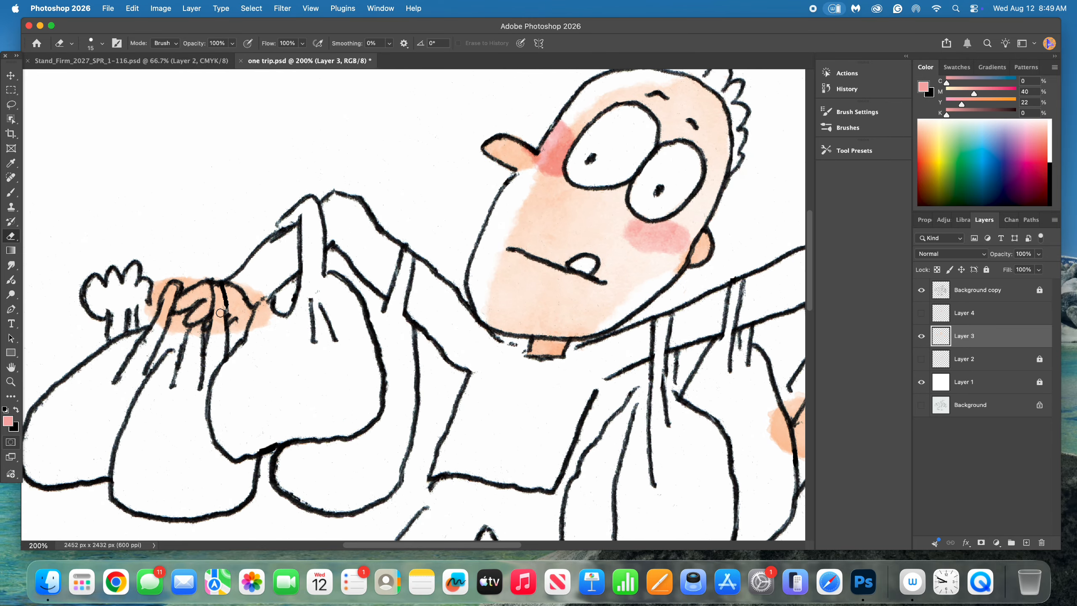
mouse_move(220, 313)
left_mouse_down()
mouse_move(213, 341)
mouse_move(215, 283)
mouse_move(220, 340)
left_mouse_up()
mouse_move(267, 300)
left_mouse_down()
mouse_move(256, 322)
mouse_move(251, 294)
left_mouse_up()
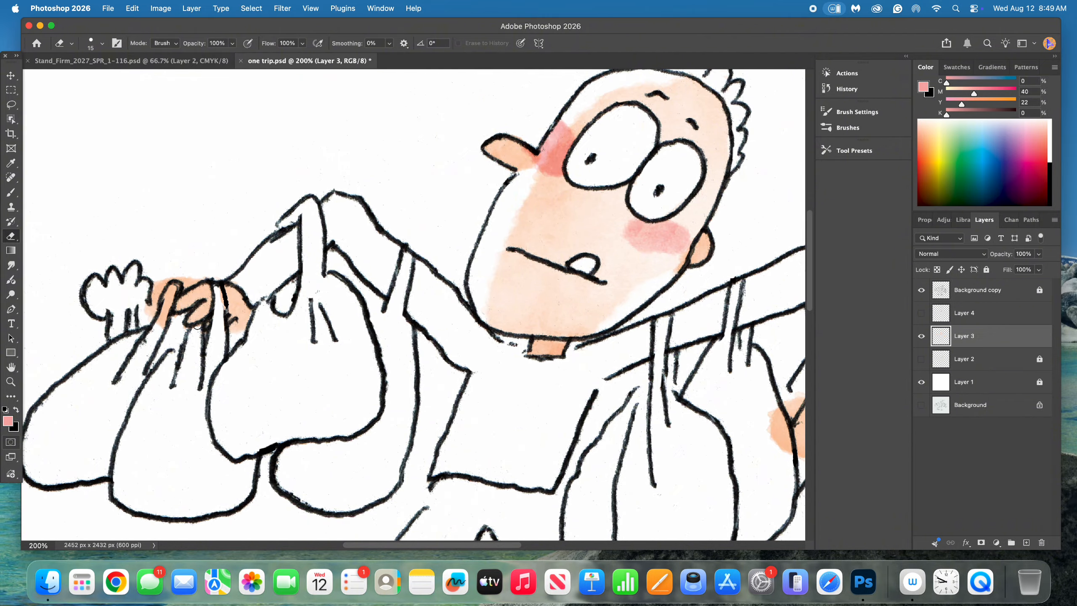
mouse_move(169, 322)
left_mouse_down()
mouse_move(160, 283)
mouse_move(144, 310)
left_mouse_up()
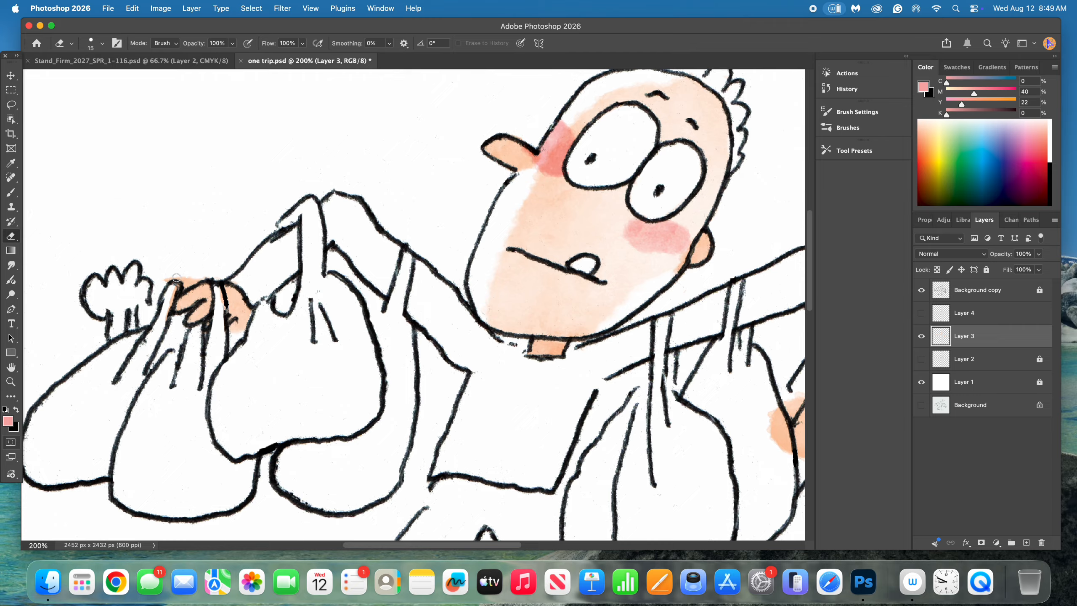
mouse_move(177, 278)
left_mouse_down()
mouse_move(162, 307)
mouse_move(199, 279)
mouse_move(172, 282)
left_mouse_up()
left_click_drag(220, 315, 220, 295)
Step: Erase the skin paint that spills around the right-hand hand onto the bags and handles
left_click(11, 366)
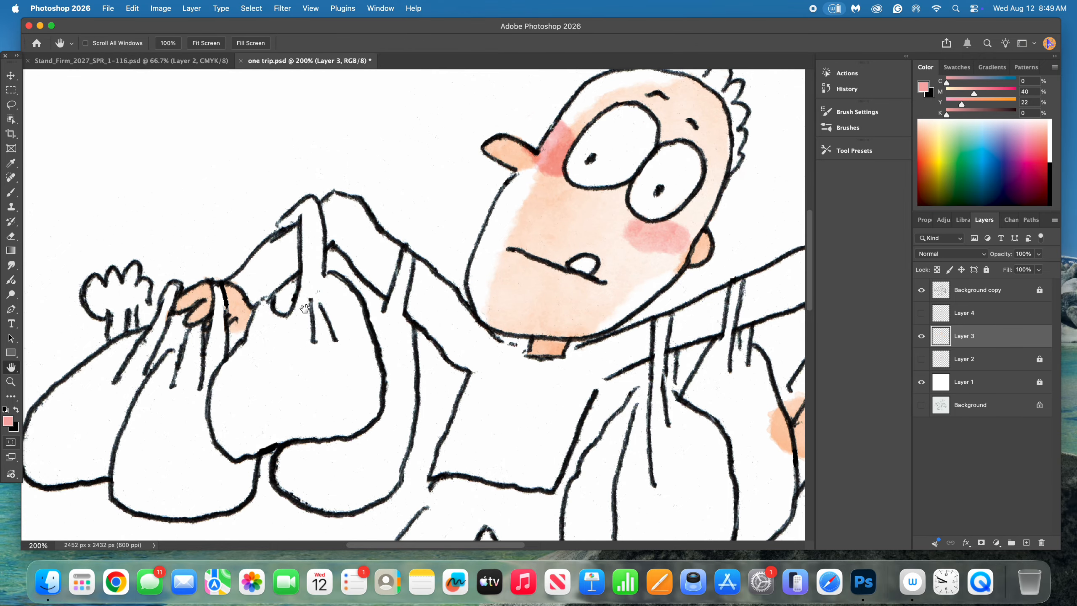
left_click_drag(574, 330, 318, 256)
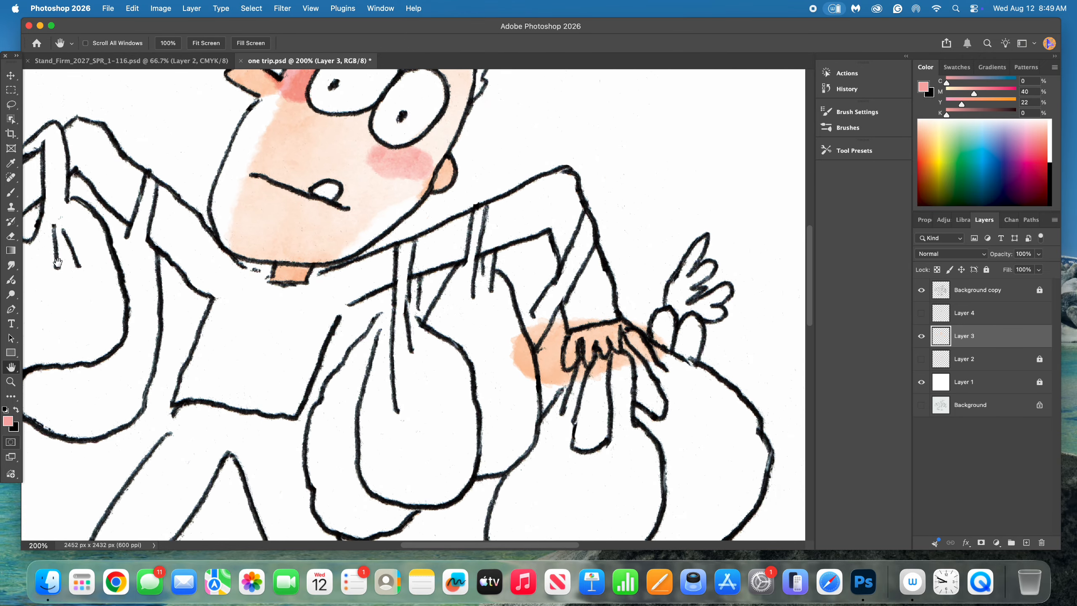
left_click(11, 236)
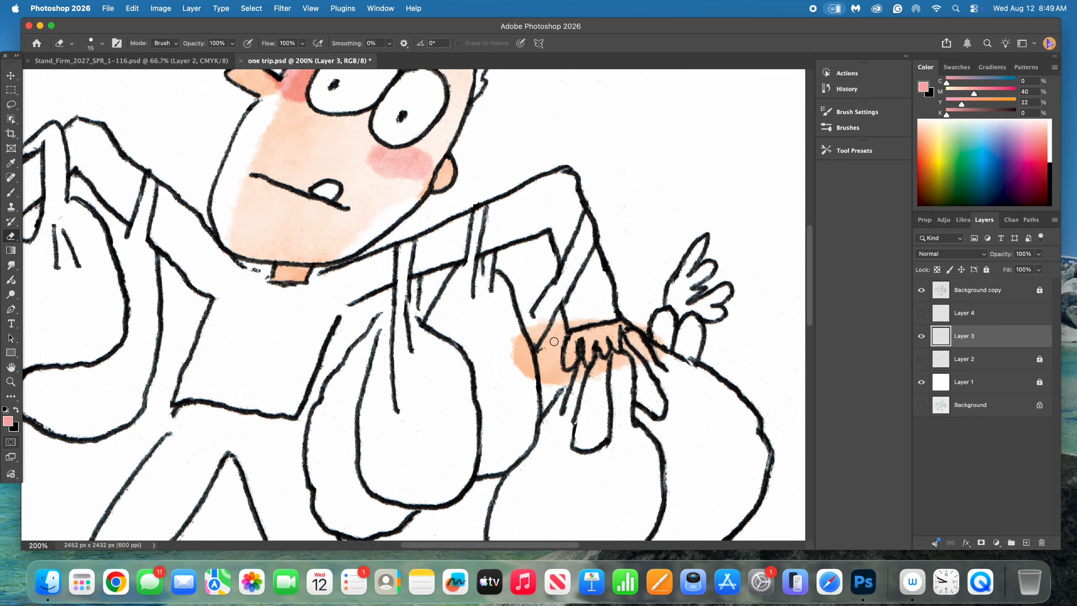
mouse_move(553, 342)
left_mouse_down()
mouse_move(550, 367)
mouse_move(561, 324)
mouse_move(598, 319)
mouse_move(549, 335)
mouse_move(560, 316)
mouse_move(549, 377)
mouse_move(557, 362)
mouse_move(574, 380)
left_mouse_up()
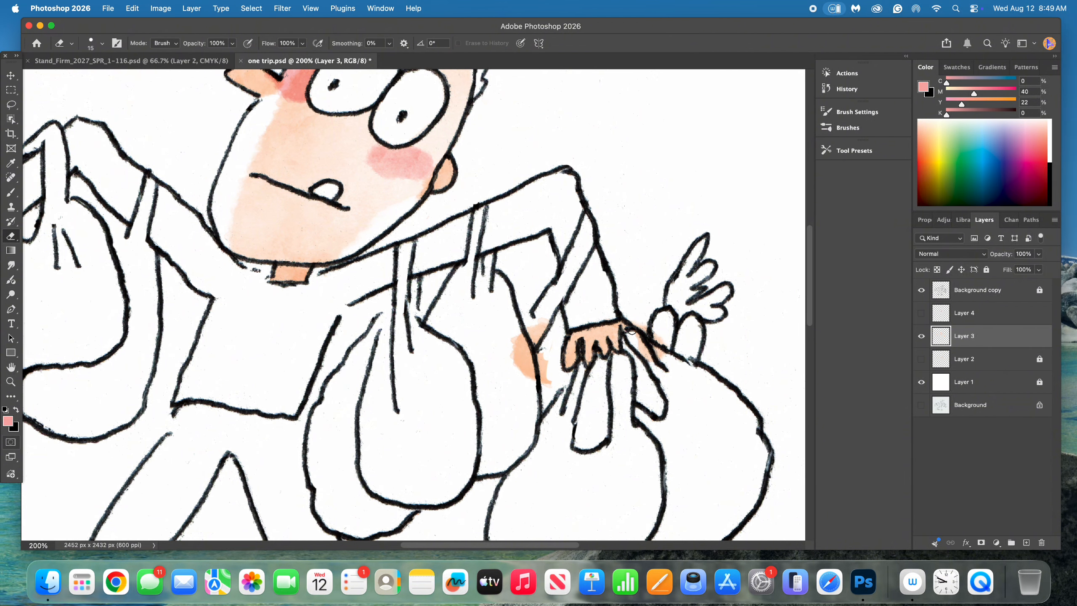
mouse_move(633, 332)
left_mouse_down()
mouse_move(641, 367)
mouse_move(648, 343)
mouse_move(655, 362)
mouse_move(667, 336)
mouse_move(657, 362)
left_mouse_up()
mouse_move(555, 379)
left_mouse_down()
mouse_move(551, 343)
mouse_move(537, 334)
mouse_move(536, 373)
mouse_move(527, 331)
mouse_move(515, 364)
left_mouse_up()
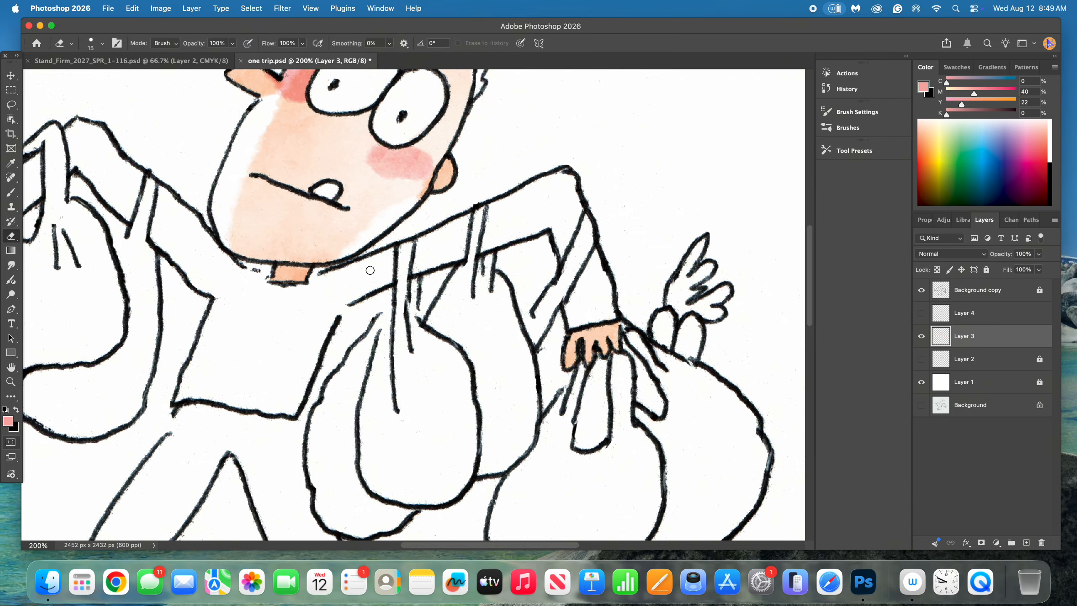
Step: Make Layer 4 visible again and lock Layer 3
left_click(11, 381)
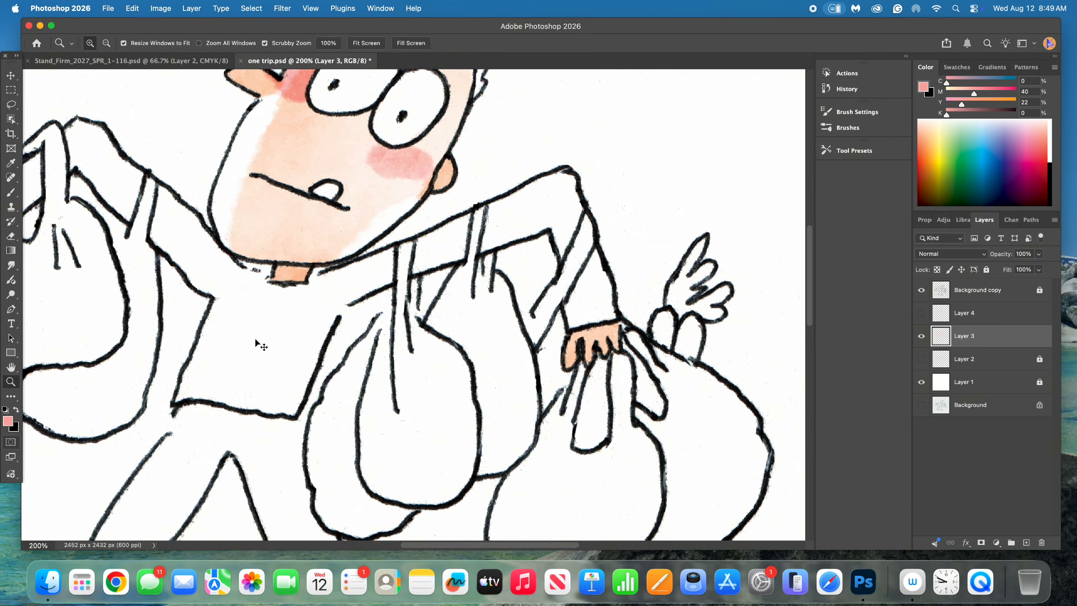
left_click(305, 339, "alt")
left_click(301, 341, "alt")
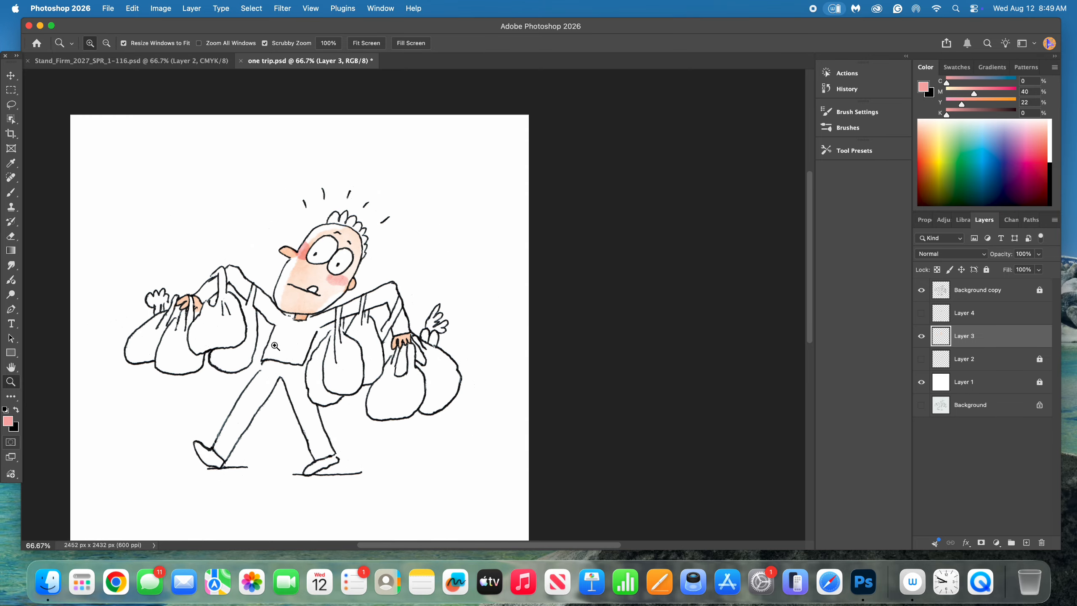
left_click(921, 313)
left_click(319, 298)
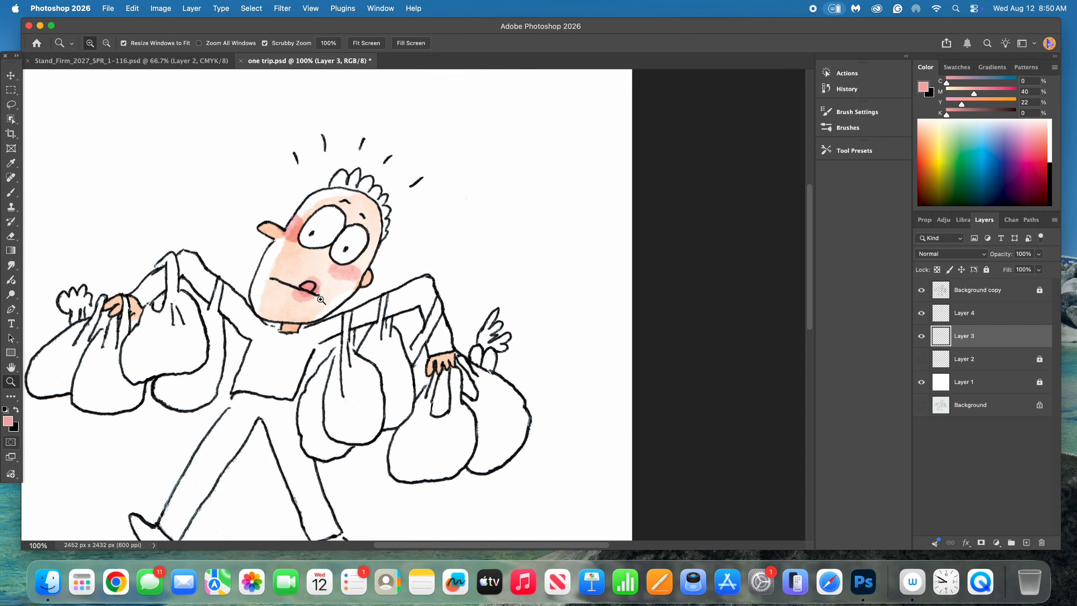
left_click(319, 298)
left_click(11, 236)
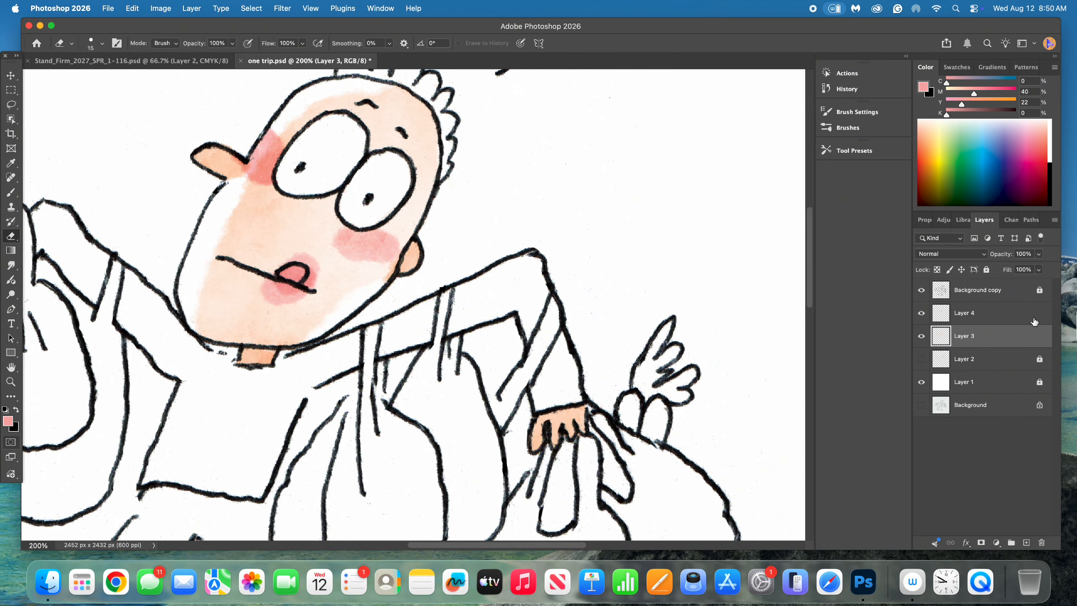
left_click(987, 270)
Step: Erase the pink outside the tongue on Layer 4, check the layer hidden and shown, and lock it
left_click(992, 313)
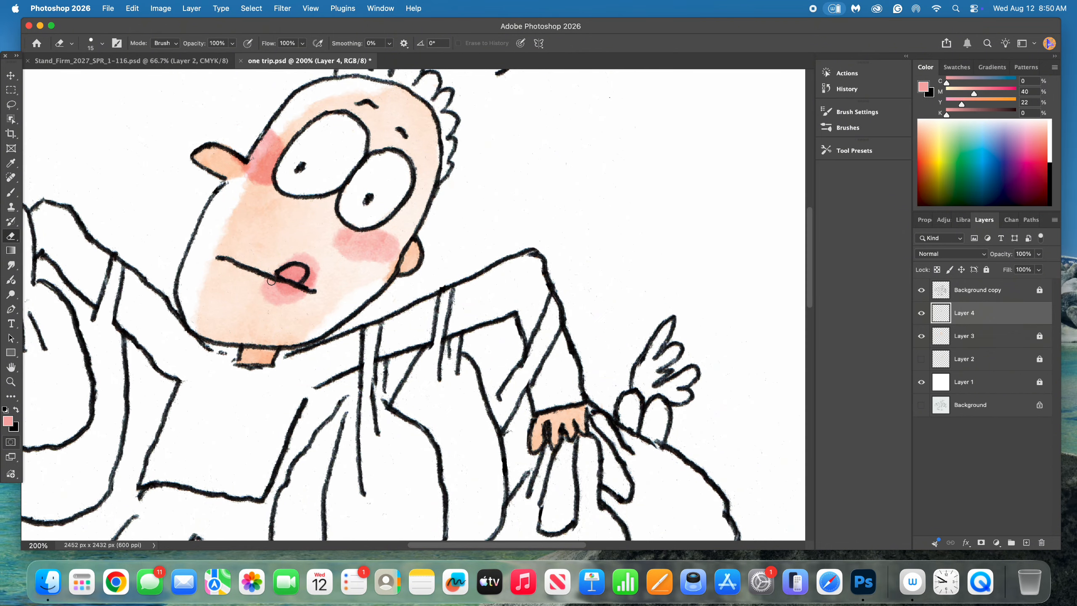
mouse_move(271, 281)
left_mouse_down()
mouse_move(265, 295)
mouse_move(294, 282)
mouse_move(301, 292)
mouse_move(281, 284)
mouse_move(271, 297)
mouse_move(286, 306)
mouse_move(305, 291)
mouse_move(305, 258)
left_mouse_up()
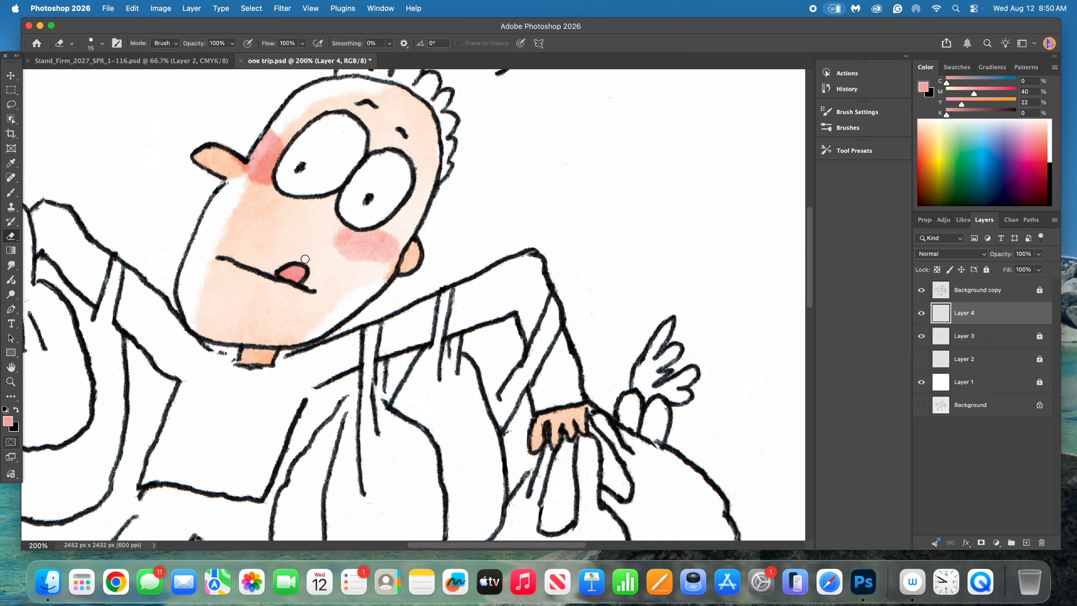
left_click(10, 381)
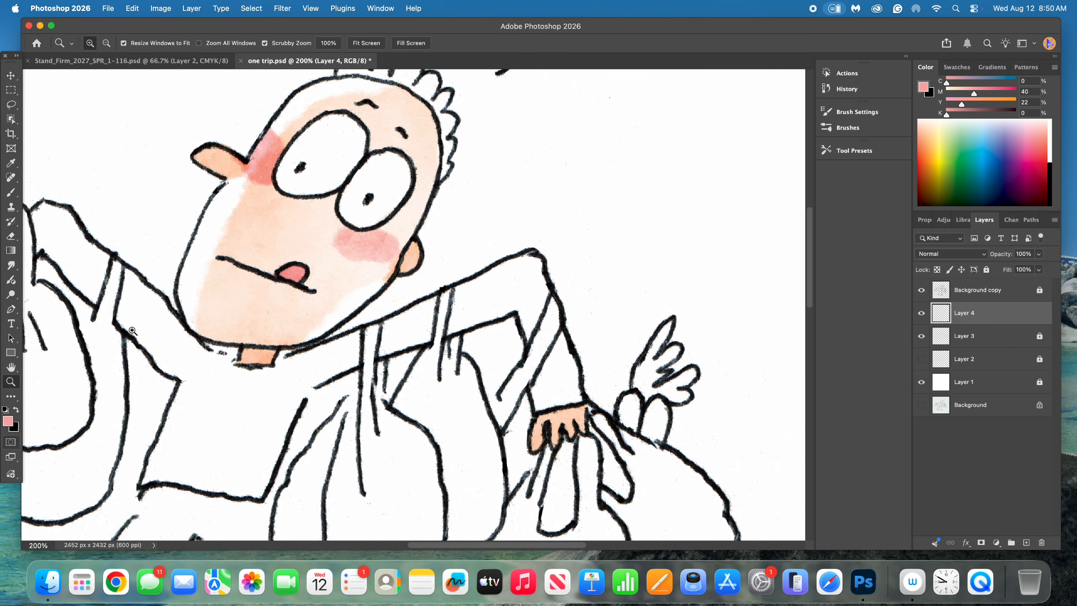
left_click(350, 316, "alt")
left_click(350, 316, "alt")
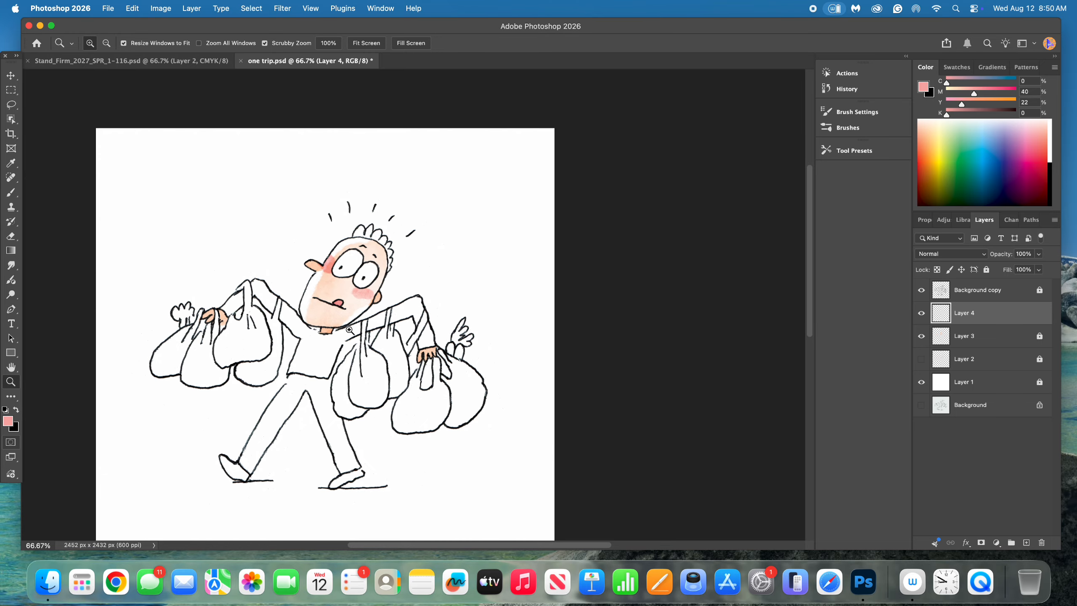
left_click(921, 313)
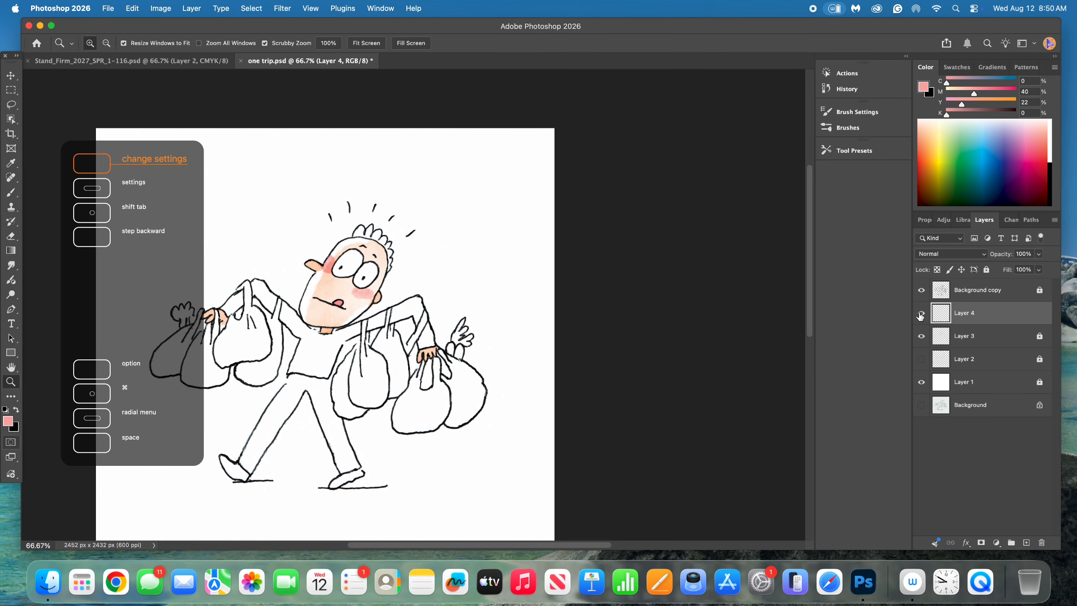
left_click(921, 313)
left_click(986, 269)
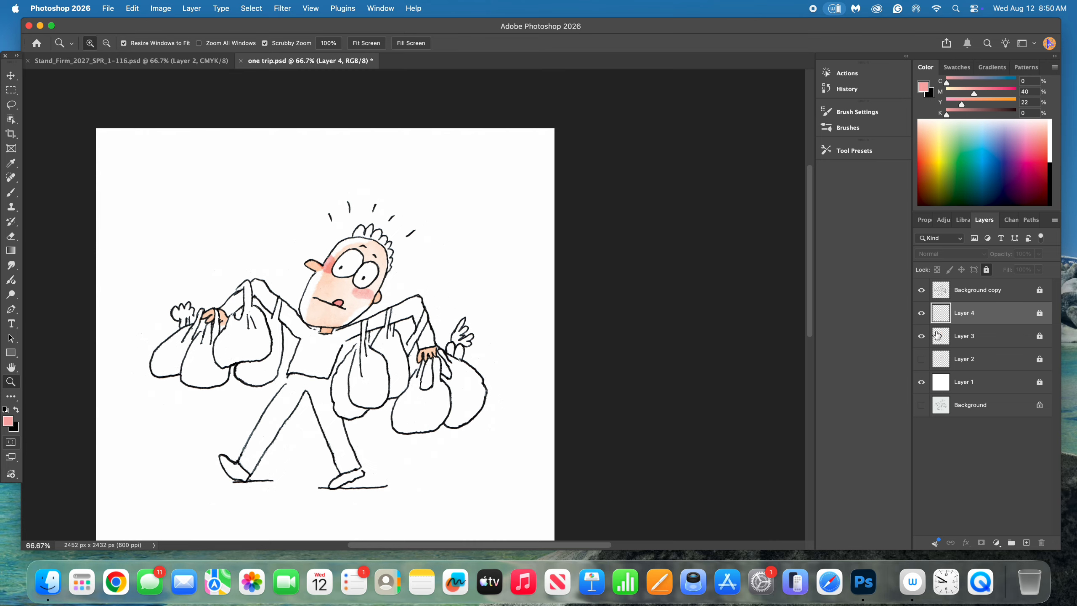
Step: Check the drawing with Layer 3 hidden and shown, and make Layer 2 visible again
left_click(922, 337)
left_click(922, 336)
left_click(920, 361)
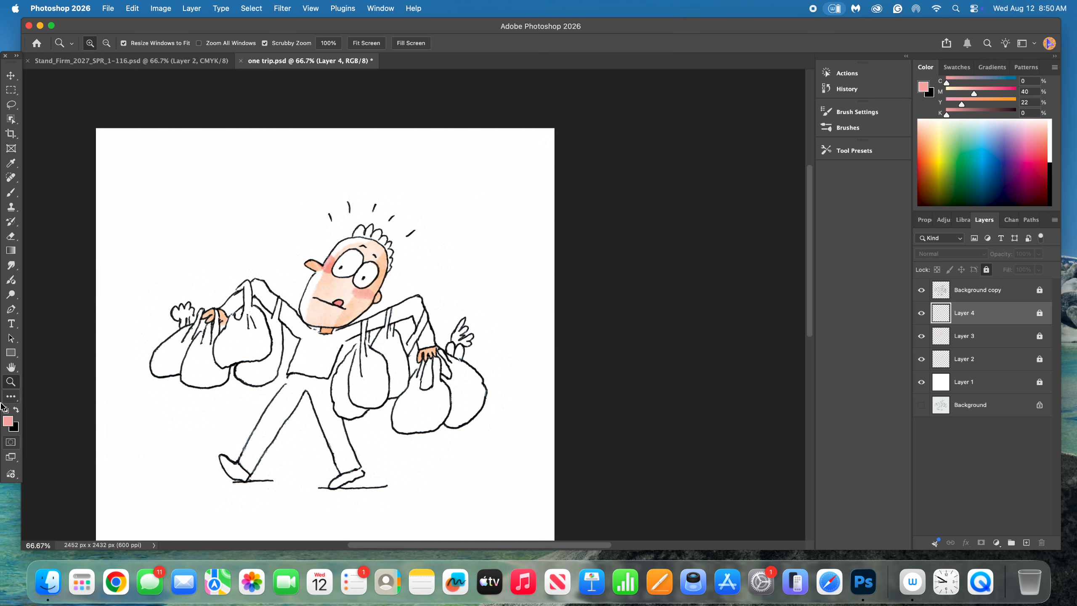
key("alt")
left_click(358, 336, "alt")
left_click(340, 337)
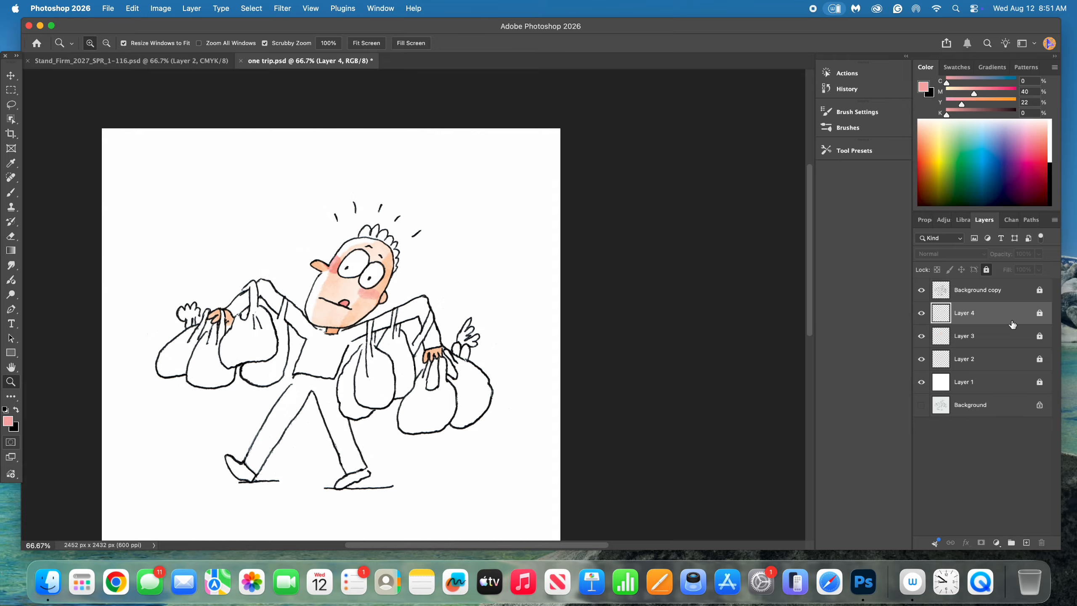
Step: Add a new layer above Layer 4 and brush a cyan 21% stroke down the upper left-hand bag with the 118 px watercolor brush
left_click(1026, 543)
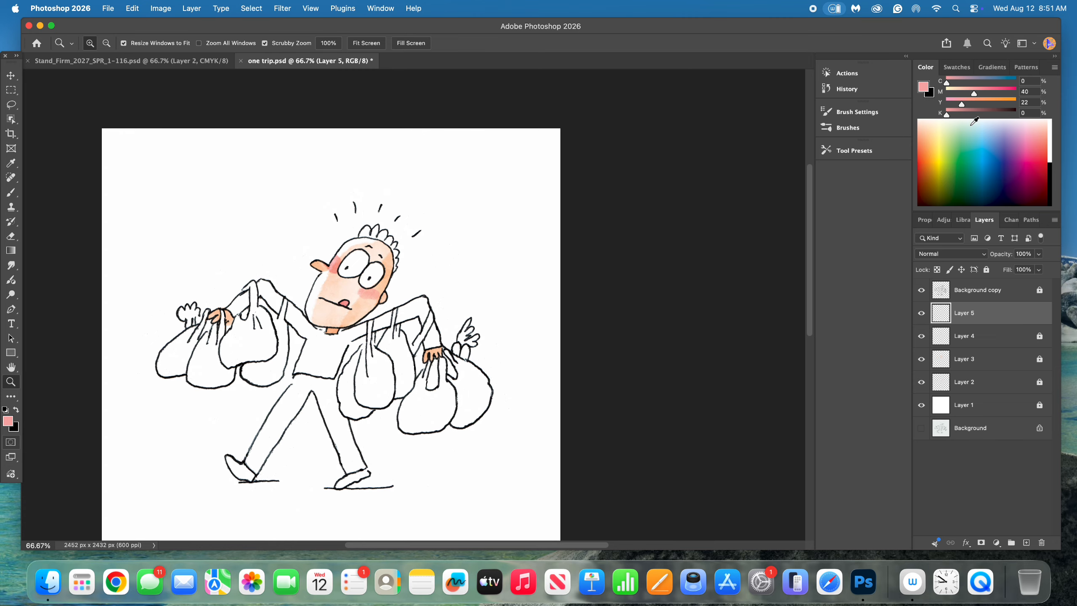
left_click(984, 132)
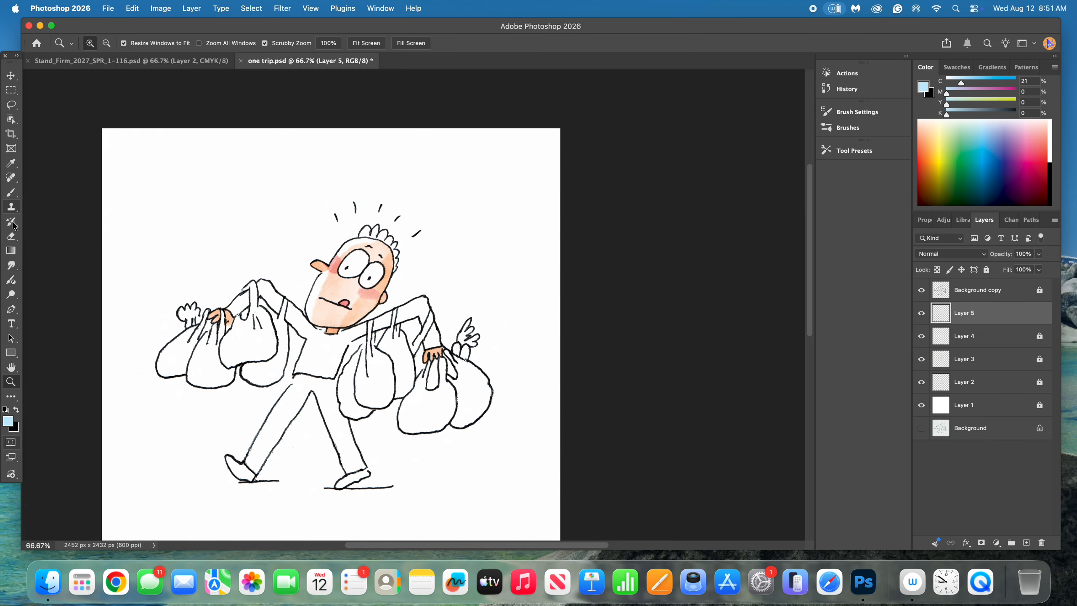
left_click(11, 192)
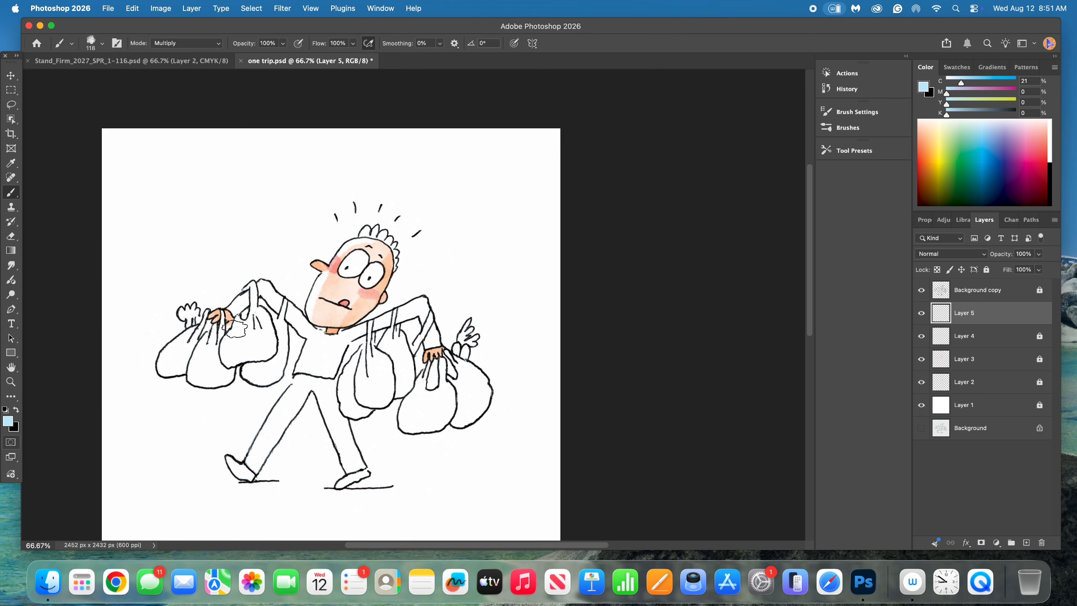
left_click_drag(239, 316, 231, 342)
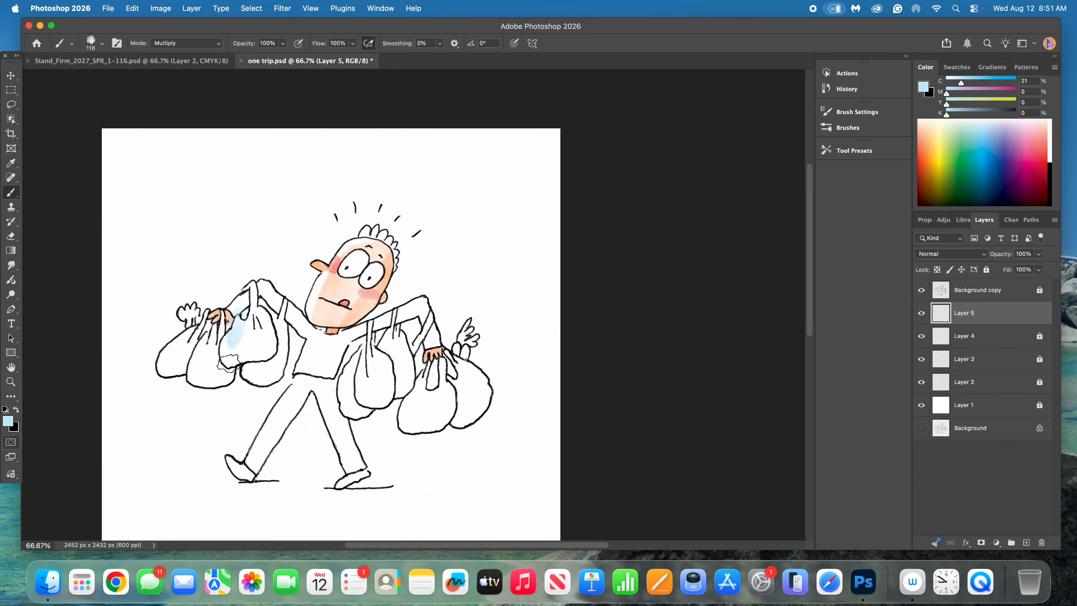
Step: Set the colour to cyan 36%, magenta 10% and brush blue shading onto the grocery bags in both hands on Layer 5
left_click_drag(951, 95, 954, 95)
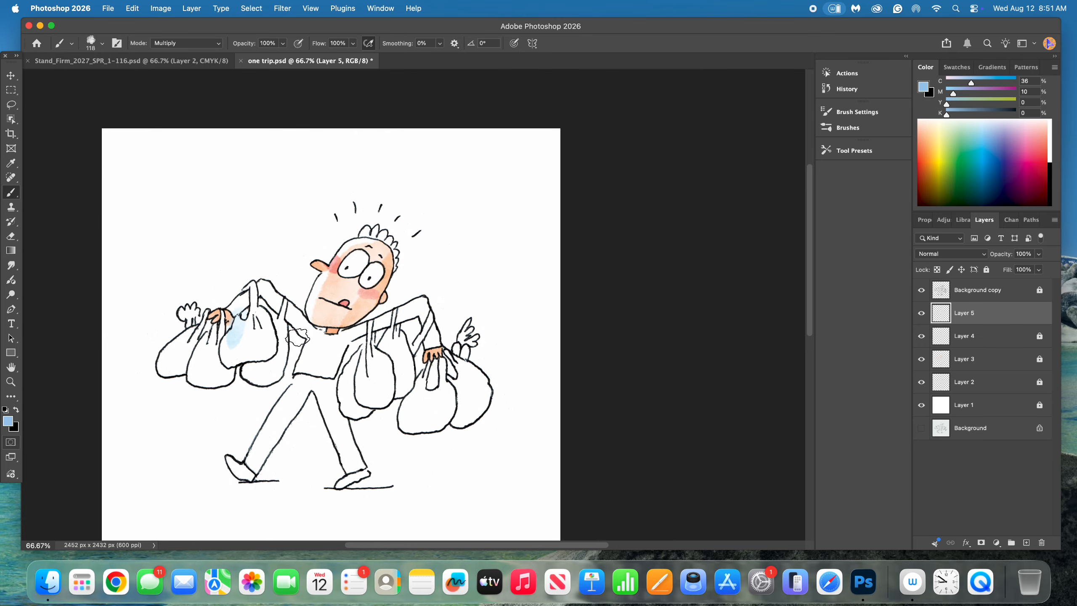
mouse_move(248, 310)
left_mouse_down()
mouse_move(257, 359)
mouse_move(286, 326)
mouse_move(258, 369)
left_mouse_up()
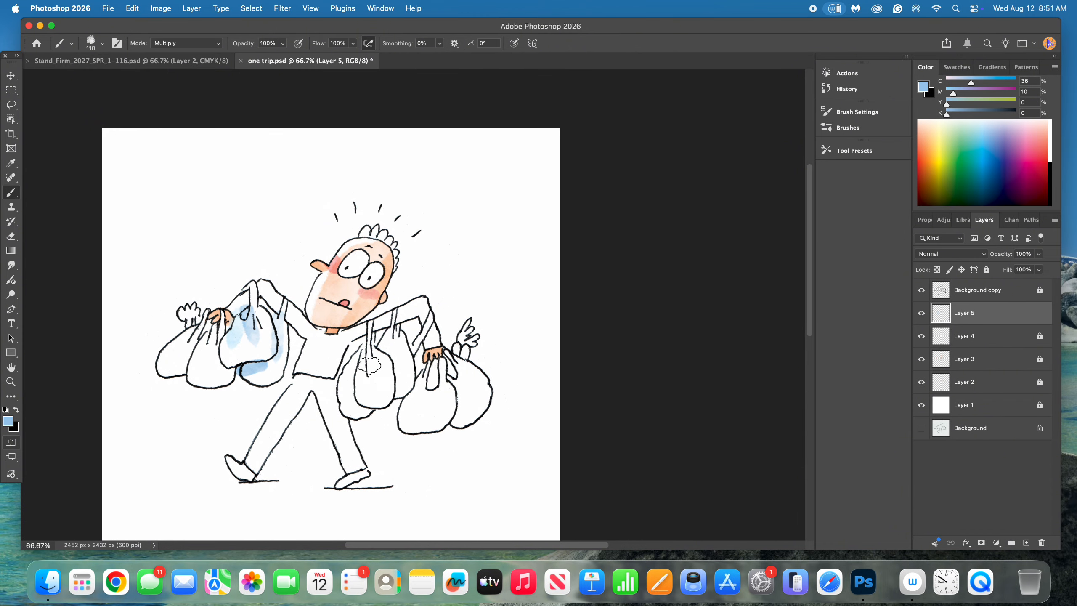
left_click_drag(361, 351, 348, 406)
mouse_move(390, 333)
left_mouse_down()
mouse_move(373, 363)
mouse_move(392, 352)
mouse_move(421, 369)
mouse_move(414, 407)
left_mouse_up()
left_click_drag(439, 366, 438, 408)
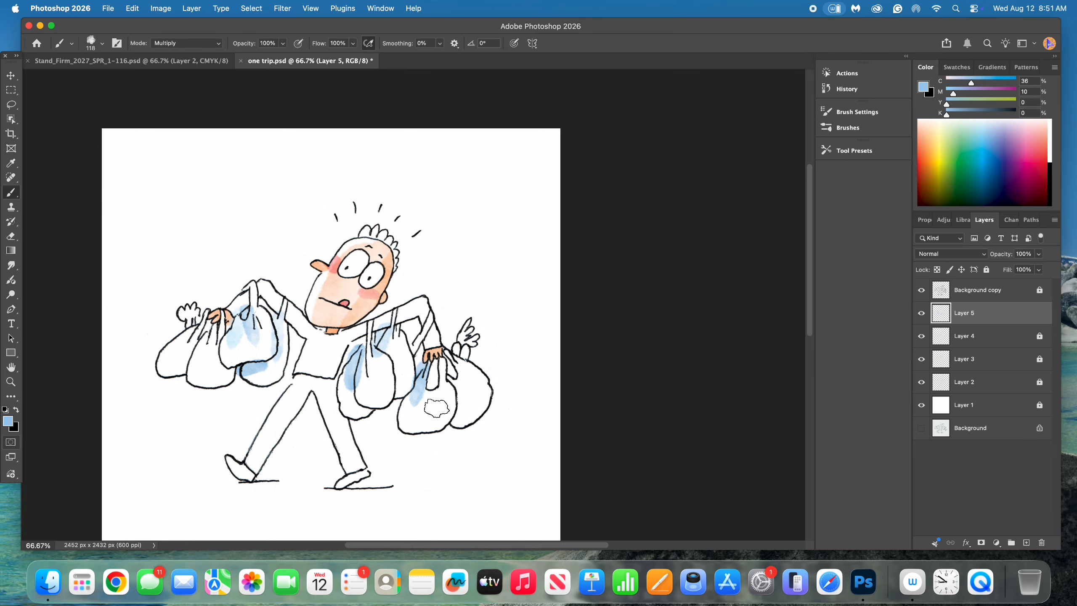
mouse_move(445, 354)
left_mouse_down()
mouse_move(473, 456)
mouse_move(450, 424)
mouse_move(477, 425)
left_mouse_up()
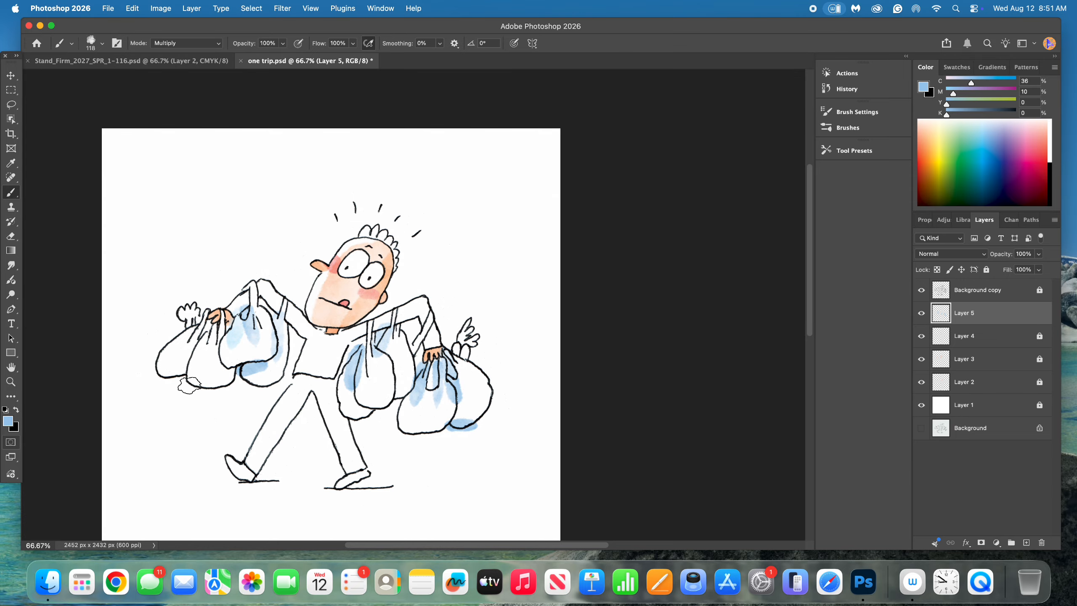
left_click_drag(189, 385, 236, 385)
left_click_drag(200, 322, 191, 360)
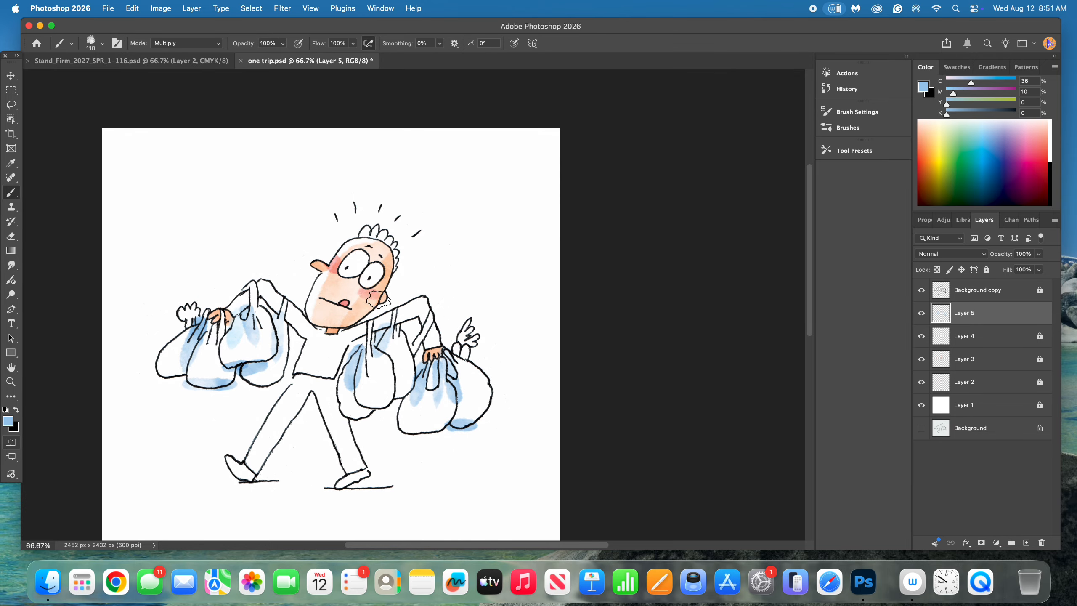
Step: Shade the right side of both eyes in the same blue, and brush a cyan 36%, magenta 33% ground shadow beneath the feet
mouse_move(356, 274)
left_mouse_down()
mouse_move(390, 234)
mouse_move(373, 283)
left_mouse_up()
key("super+z")
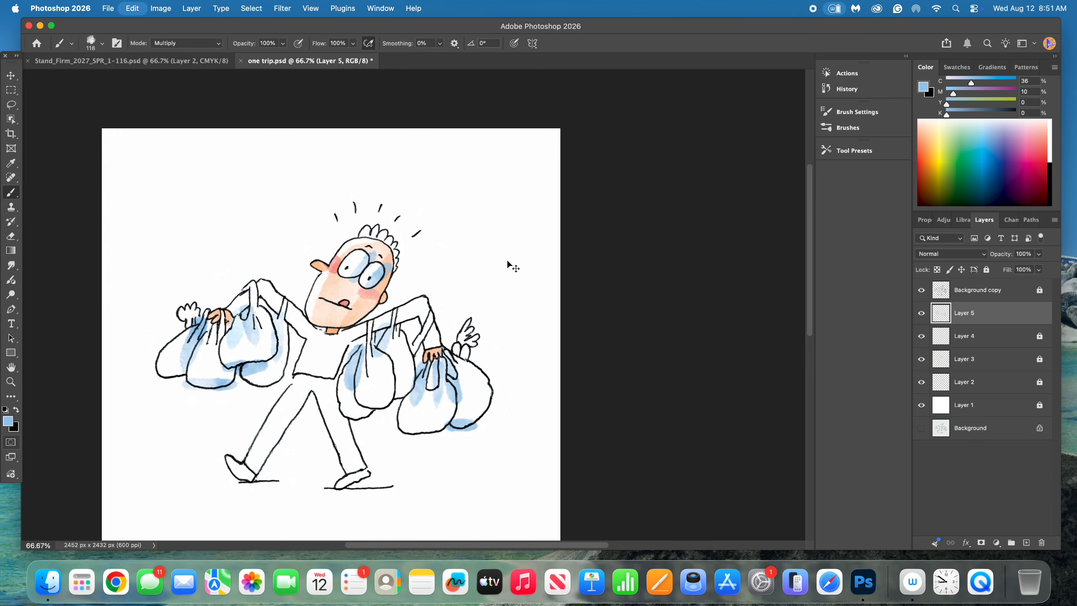
left_click_drag(369, 287, 380, 273)
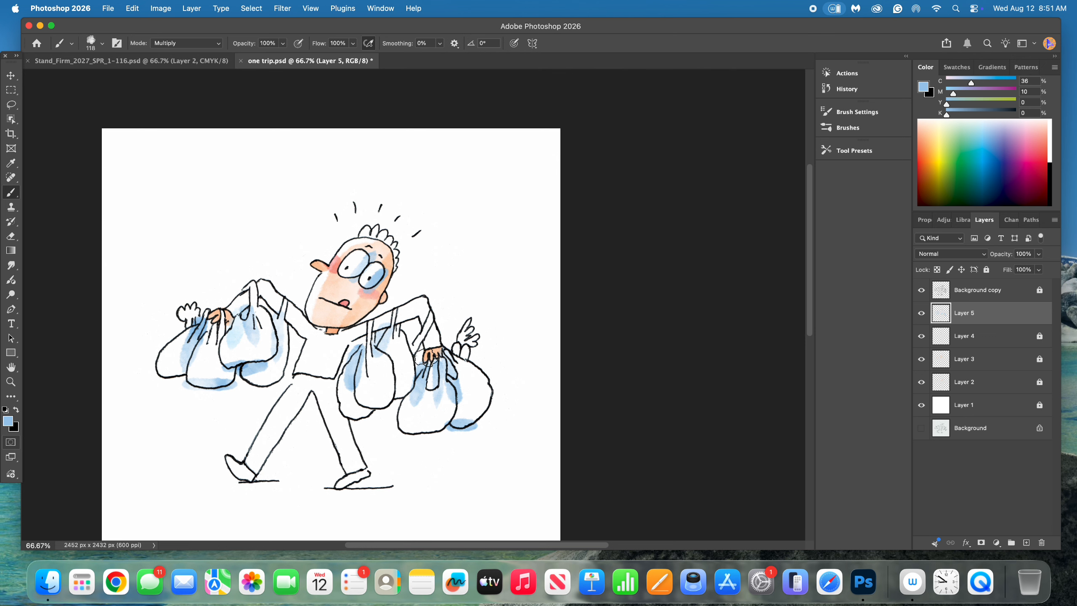
left_click_drag(953, 96, 969, 94)
left_click_drag(227, 484, 414, 486)
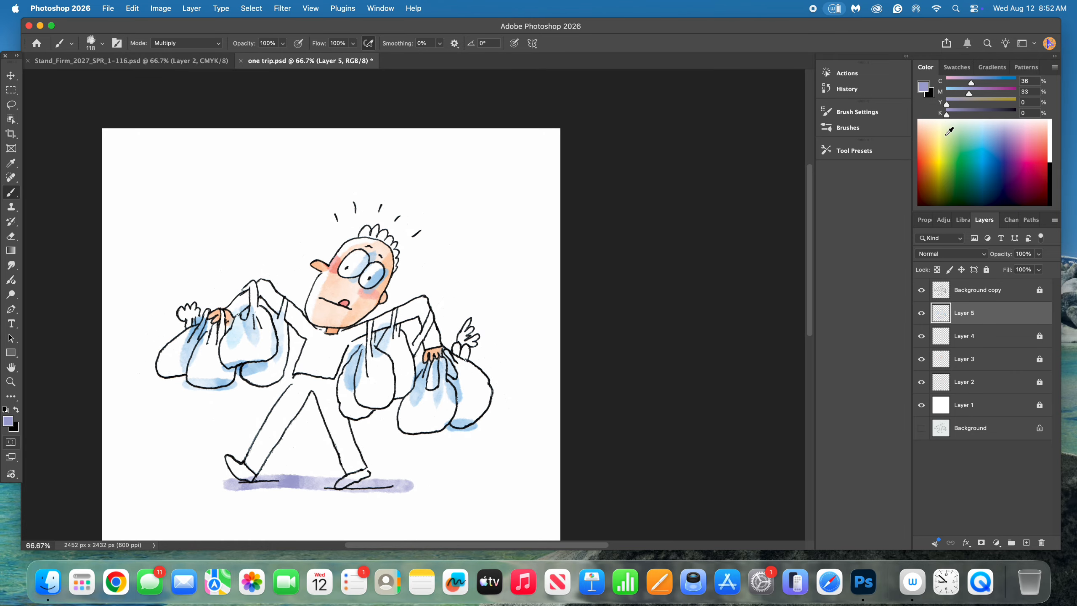
Step: Paint the trousers orange with magenta 32%, yellow 80%, black 2%, darkening the leg beside the bag and undoing the last unwanted stroke
left_click(935, 150)
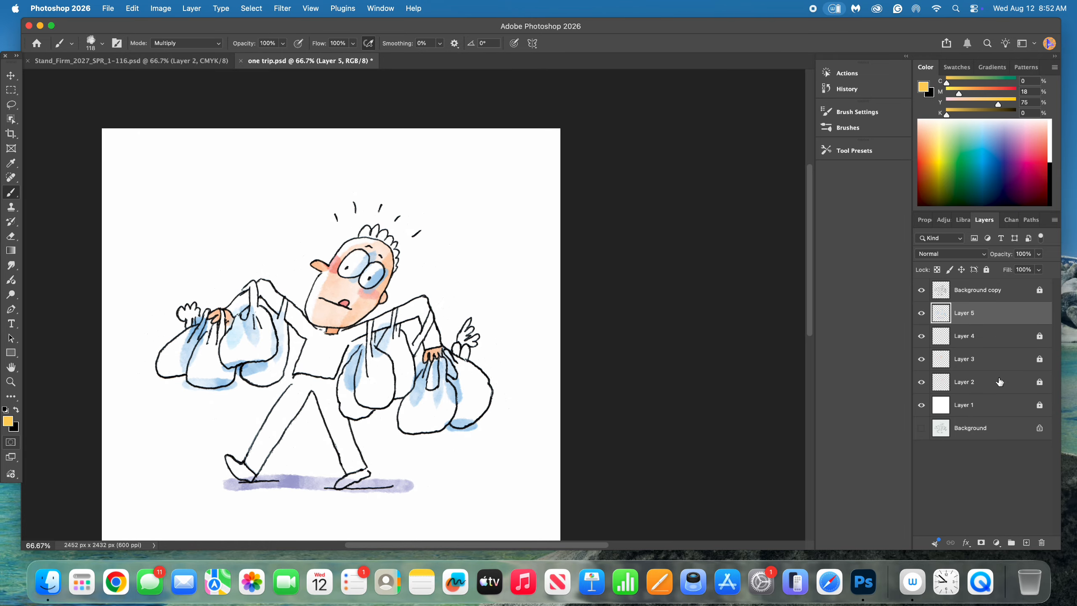
left_click_drag(963, 94, 996, 104)
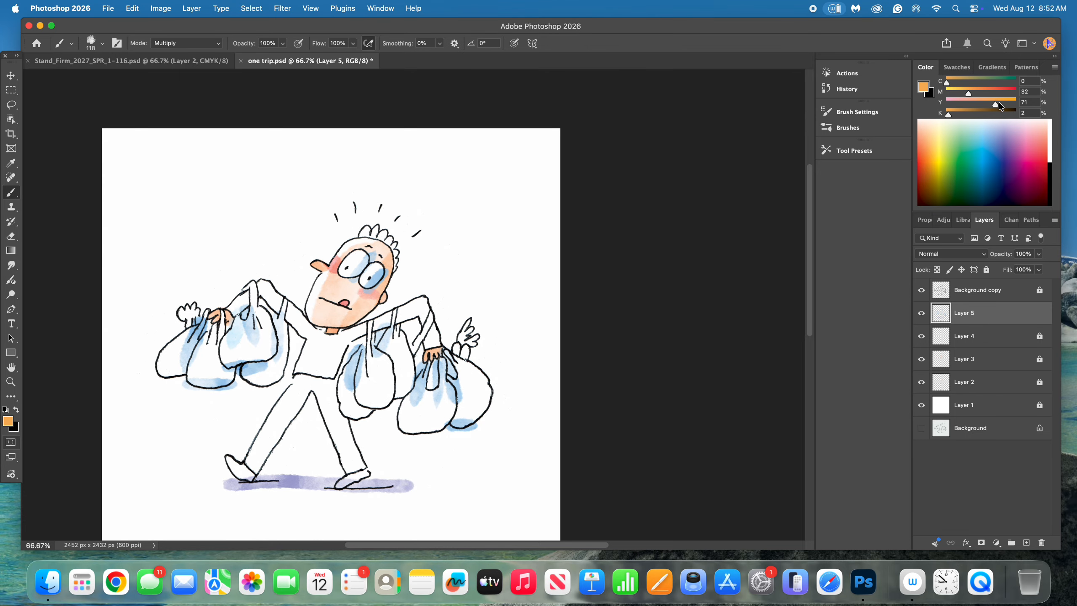
mouse_move(275, 463)
left_mouse_down()
mouse_move(254, 470)
mouse_move(327, 380)
mouse_move(368, 468)
left_mouse_up()
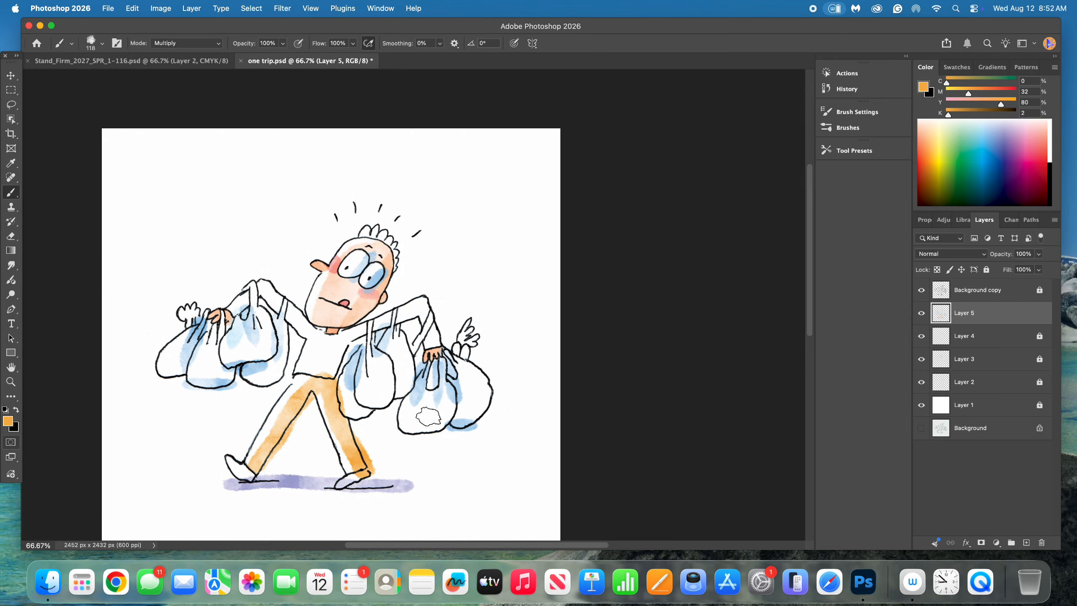
left_click_drag(334, 389, 346, 425)
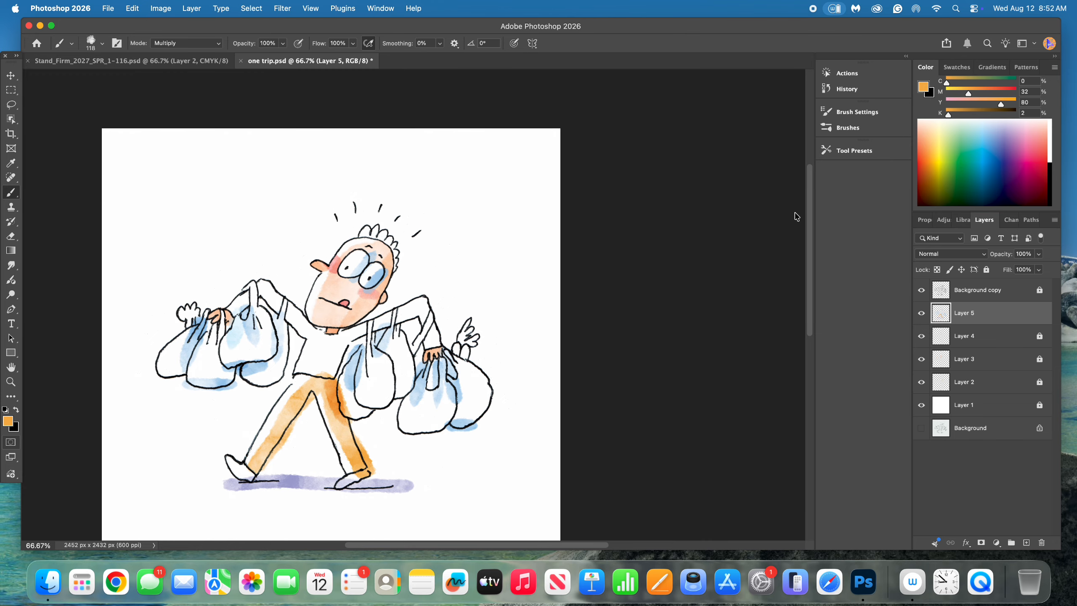
mouse_move(309, 382)
left_mouse_down()
mouse_move(293, 376)
mouse_move(335, 378)
left_mouse_up()
key("super+z")
Step: Paint the leafy vegetable in the right-hand bag green with cyan 48%, yellow 88%
left_click(953, 145)
left_click(965, 85)
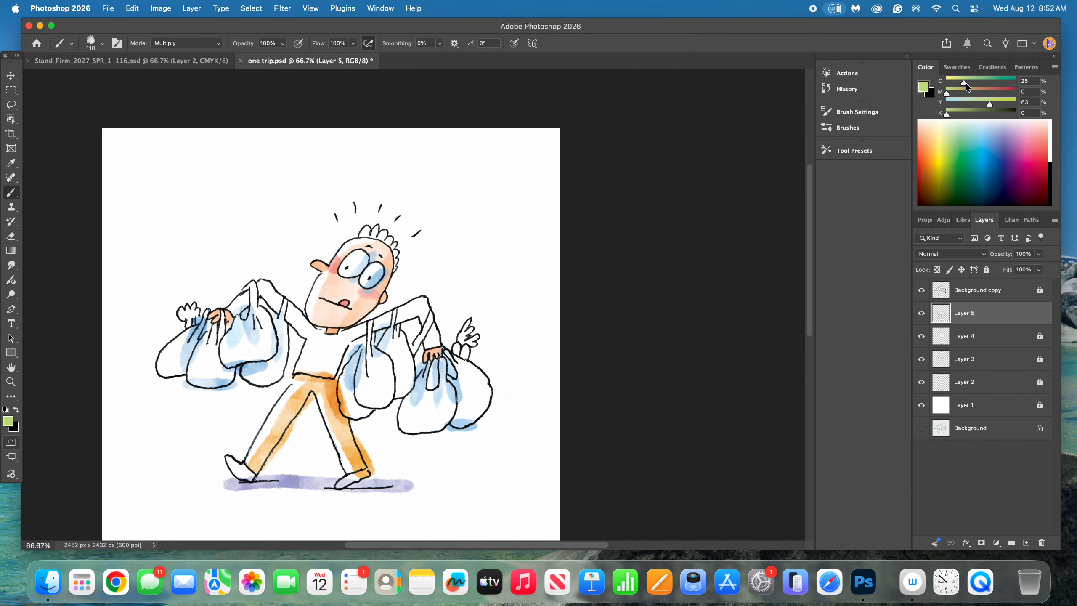
left_click_drag(968, 84, 976, 88)
mouse_move(475, 344)
left_mouse_down()
mouse_move(460, 333)
mouse_move(470, 328)
left_mouse_up()
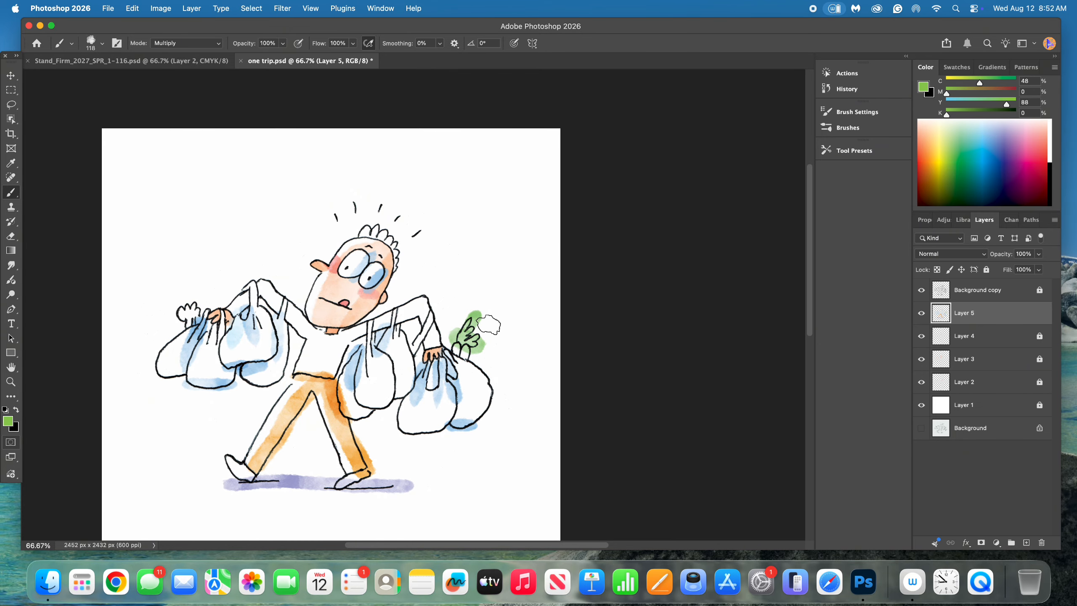
left_click_drag(488, 322, 473, 341)
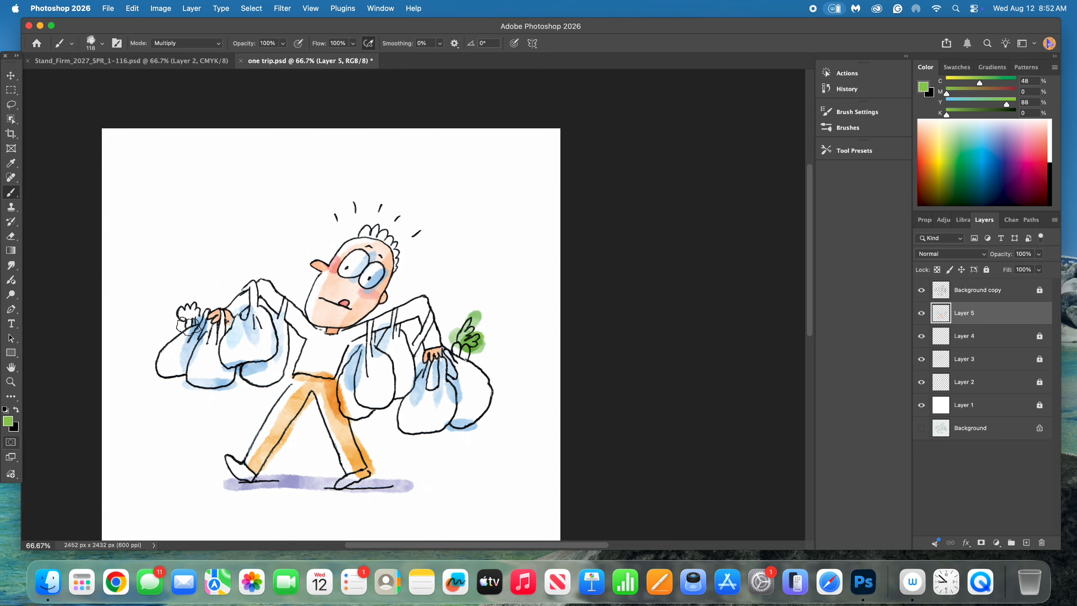
Step: Brush the same green onto the broccoli in the left-hand bag, and add yellow-green at cyan 30%, yellow 100% over it
left_click_drag(190, 327, 191, 297)
left_click_drag(978, 86, 961, 89)
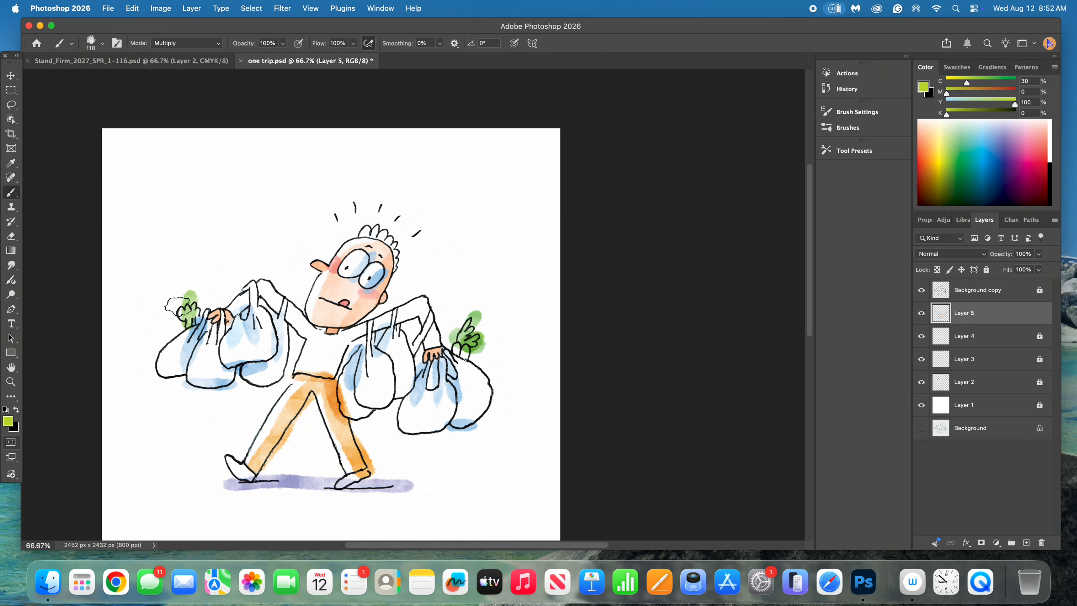
left_click_drag(178, 306, 201, 310)
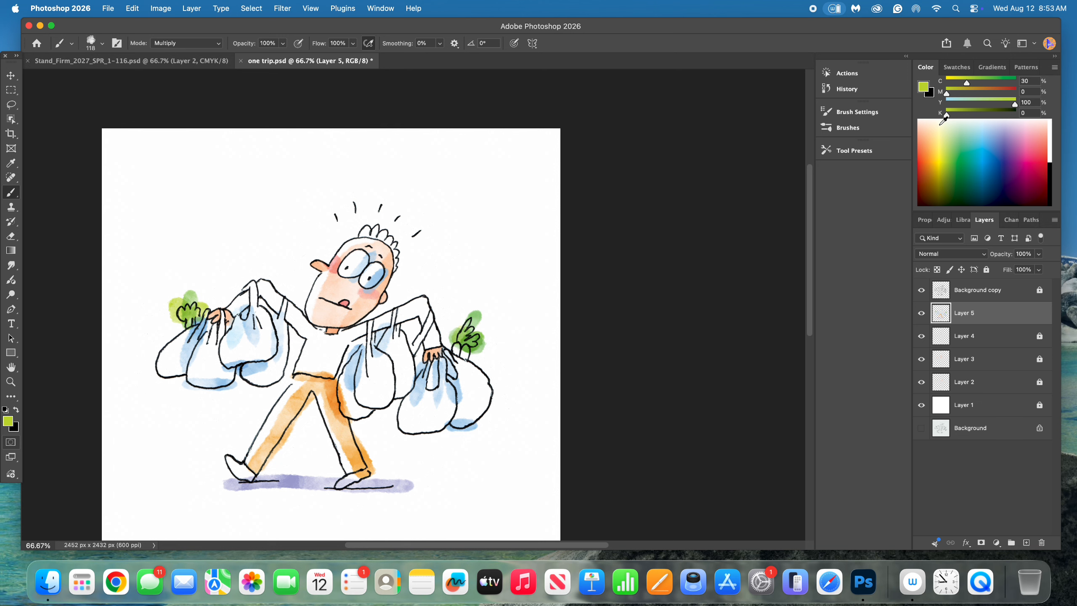
Step: Paint the man's hair brown with cyan 13%, magenta 56%, yellow 100%, black 18%
left_click(930, 165)
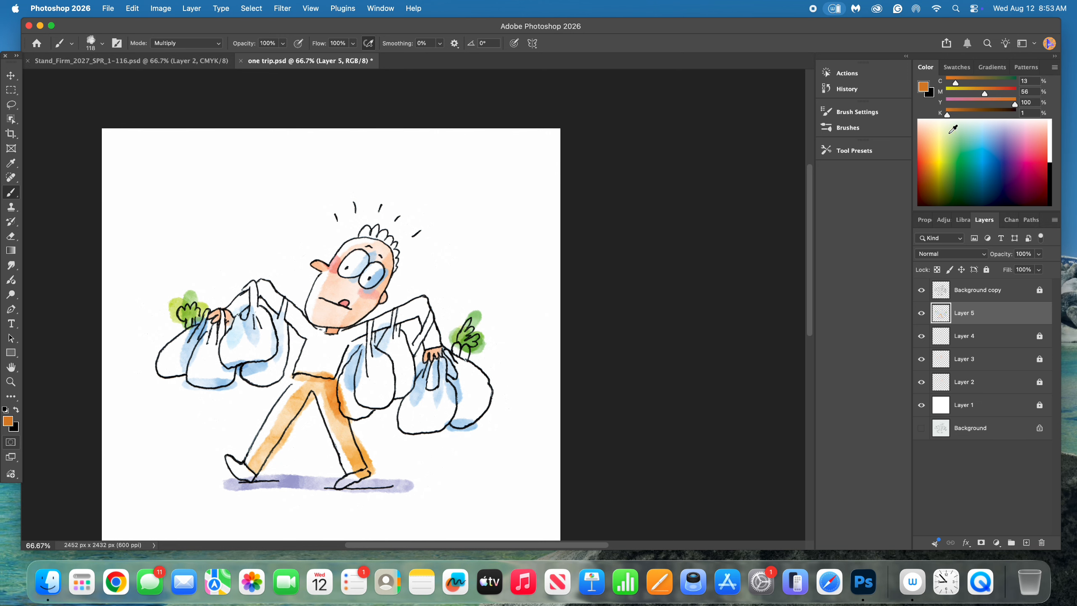
mouse_move(356, 224)
left_mouse_down()
mouse_move(375, 223)
mouse_move(402, 246)
mouse_move(400, 261)
left_mouse_up()
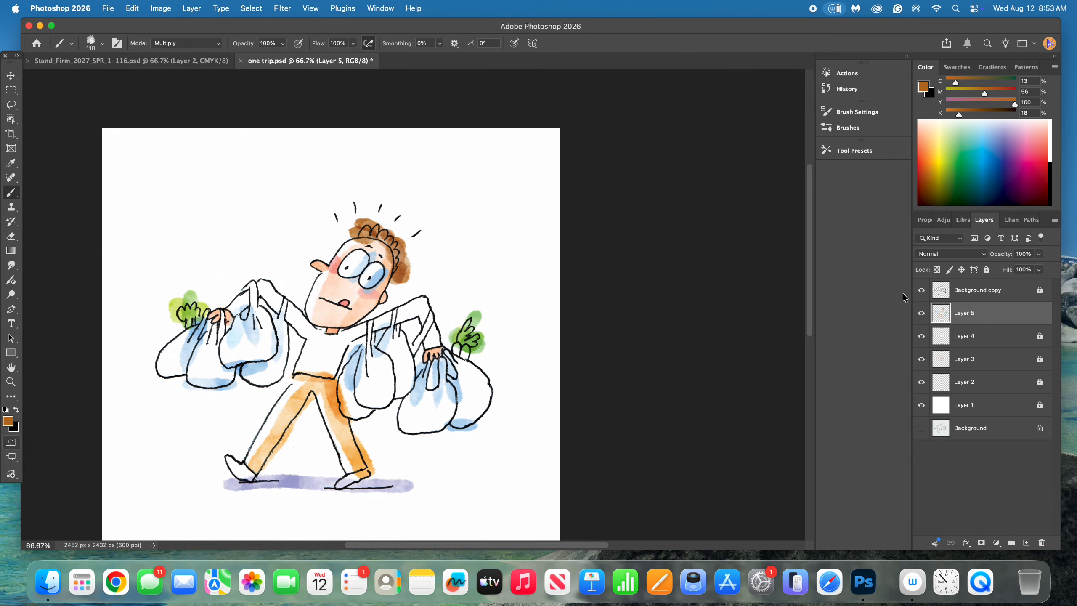
Step: Check Layer 5 hidden and shown, and hide Layers 2, 3 and 4
left_click(919, 313)
left_click(920, 314)
left_click(920, 381)
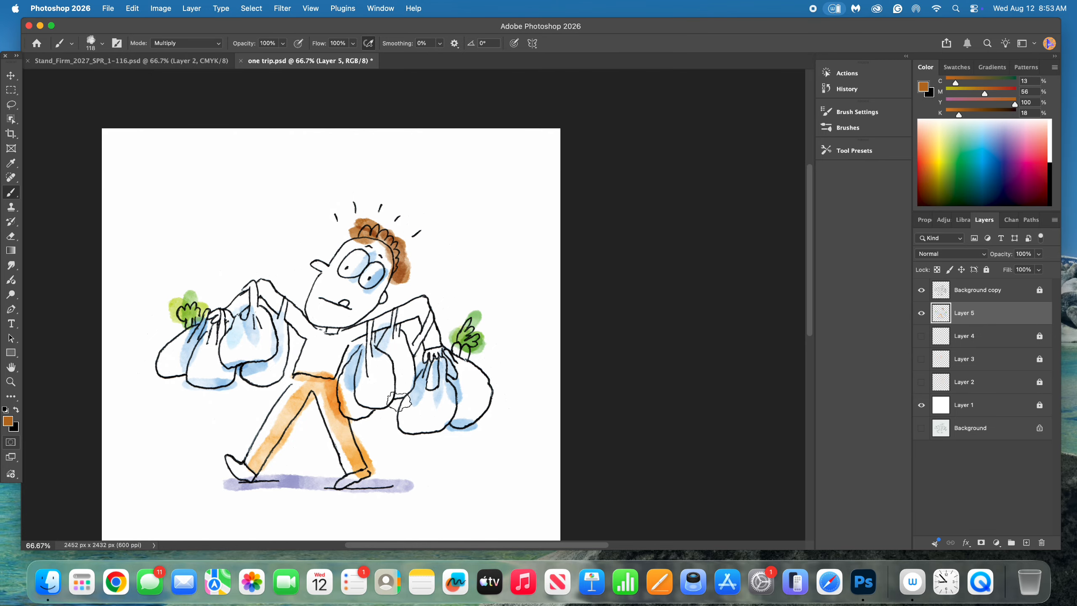
Step: Erase the green outside the broccoli outline on Layer 5 at 200% zoom with a 38 px hard eraser
left_click(10, 381)
left_click(215, 320)
left_click(207, 325)
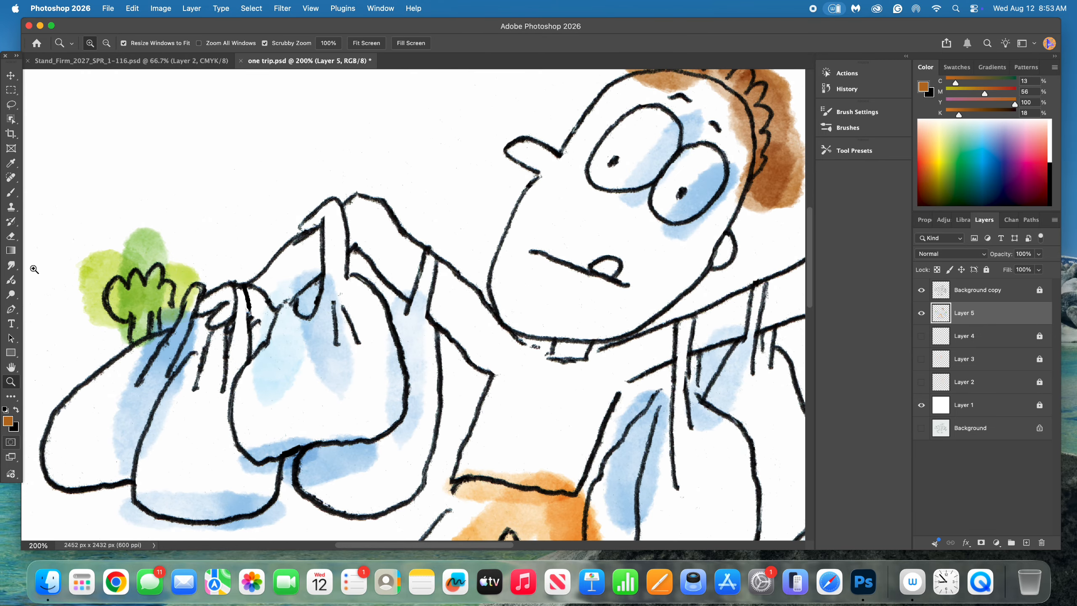
left_click(10, 236)
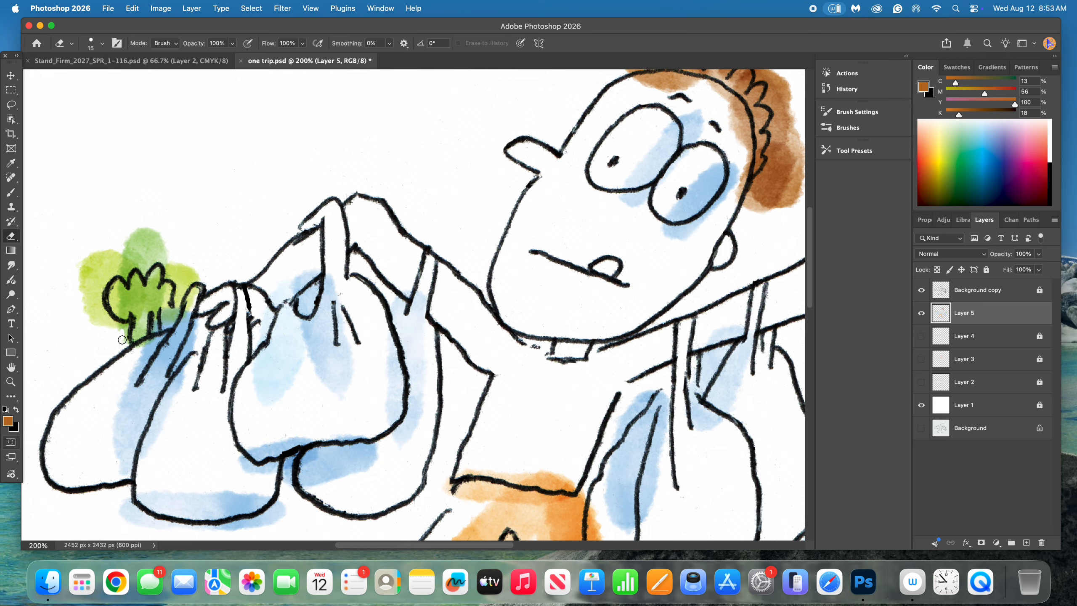
left_click(102, 43)
left_click_drag(89, 78, 97, 81)
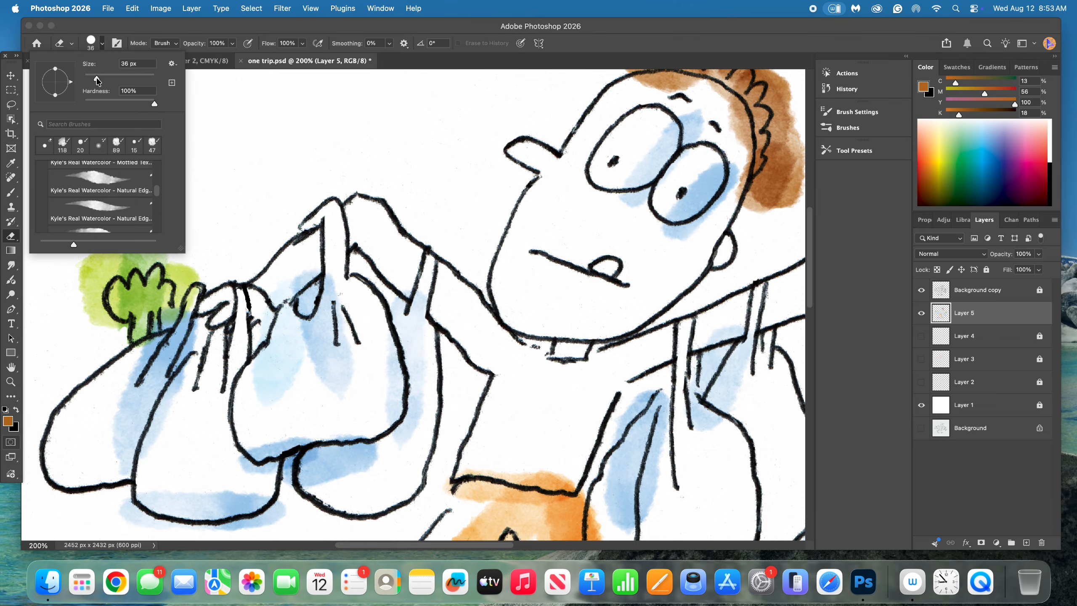
mouse_move(176, 297)
left_mouse_down()
mouse_move(178, 309)
mouse_move(184, 278)
mouse_move(168, 263)
mouse_move(190, 278)
mouse_move(191, 299)
left_mouse_up()
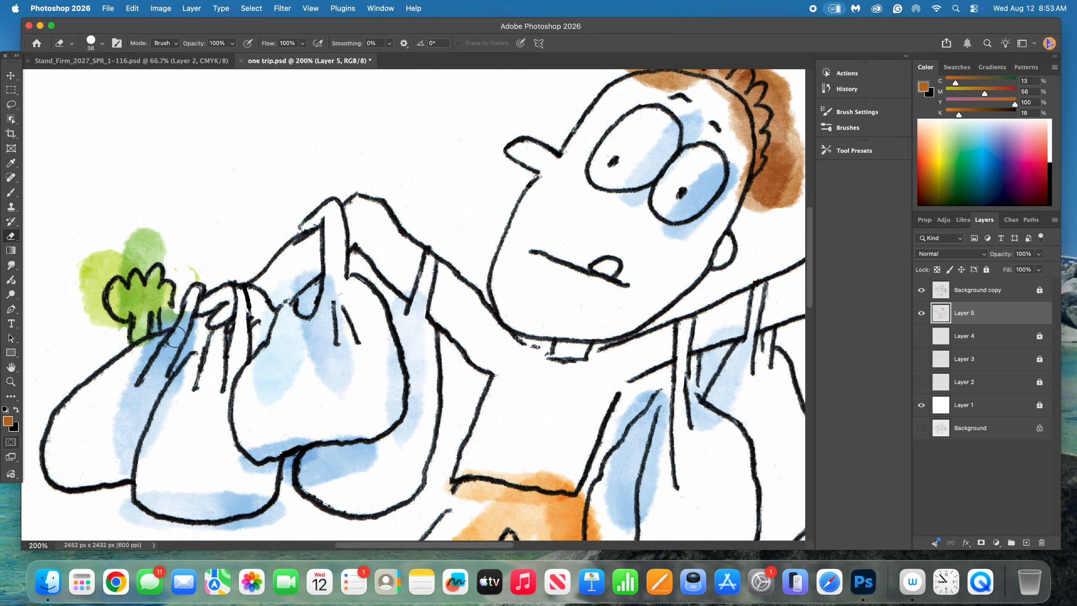
left_click_drag(173, 337, 196, 293)
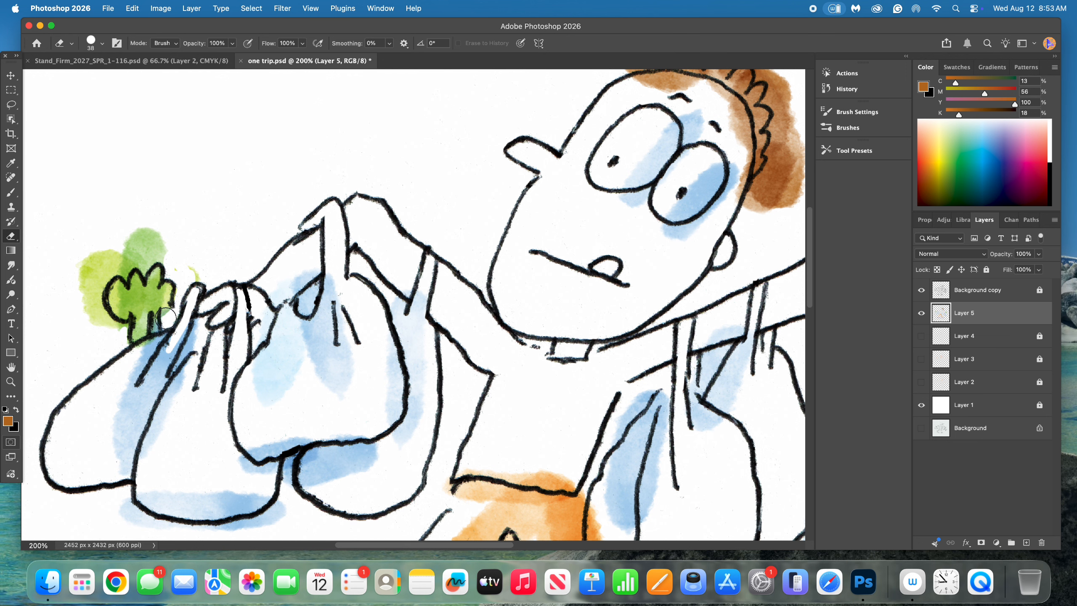
left_click_drag(193, 278, 189, 270)
mouse_move(126, 261)
left_mouse_down()
mouse_move(160, 253)
mouse_move(109, 283)
mouse_move(109, 273)
mouse_move(117, 270)
mouse_move(98, 295)
mouse_move(104, 318)
mouse_move(126, 329)
mouse_move(106, 324)
mouse_move(91, 288)
mouse_move(86, 321)
mouse_move(79, 293)
mouse_move(92, 264)
mouse_move(107, 263)
mouse_move(96, 291)
mouse_move(121, 258)
mouse_move(159, 255)
mouse_move(152, 248)
mouse_move(165, 237)
mouse_move(153, 229)
mouse_move(127, 233)
mouse_move(154, 238)
left_mouse_up()
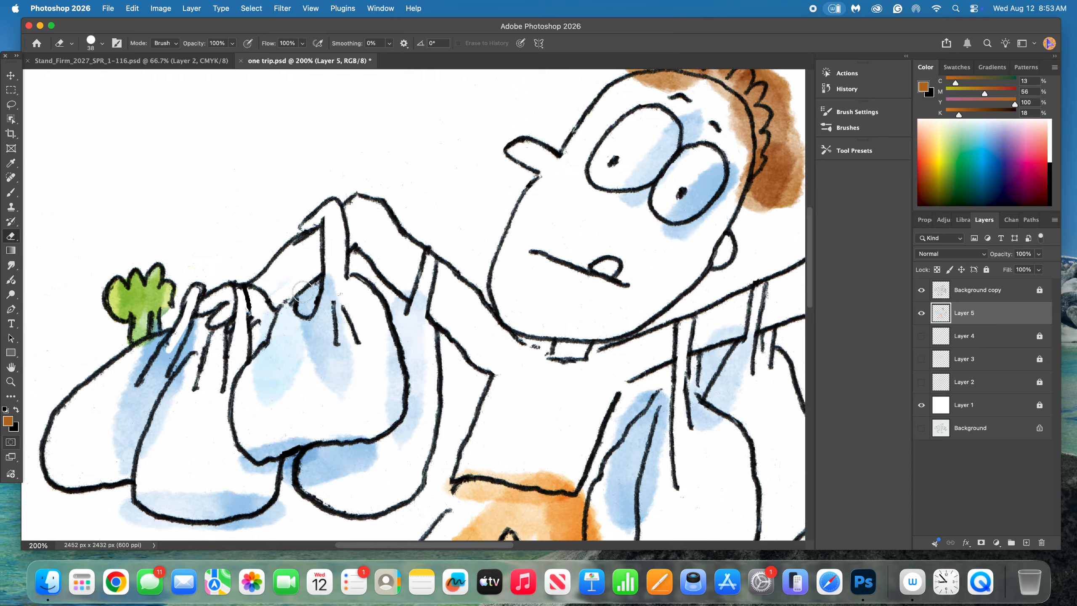
Step: Erase the blue spilling past the handles of the left-hand bags and outside the outlines of both eyes
mouse_move(303, 292)
left_mouse_down()
mouse_move(300, 309)
mouse_move(320, 270)
left_mouse_up()
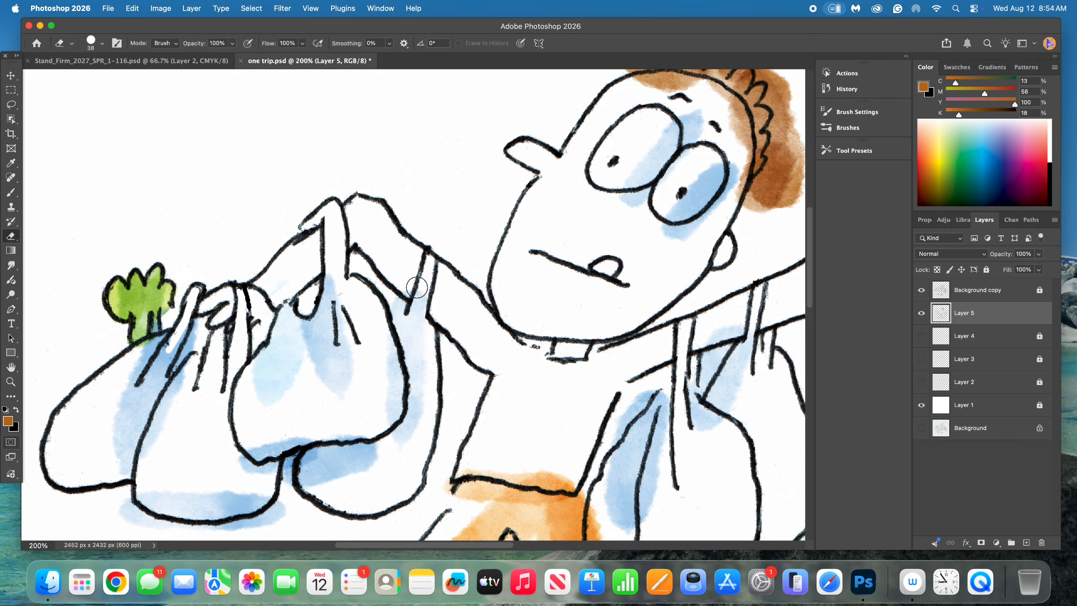
left_click_drag(429, 276, 416, 325)
mouse_move(633, 202)
left_mouse_down()
mouse_move(622, 198)
mouse_move(646, 190)
left_mouse_up()
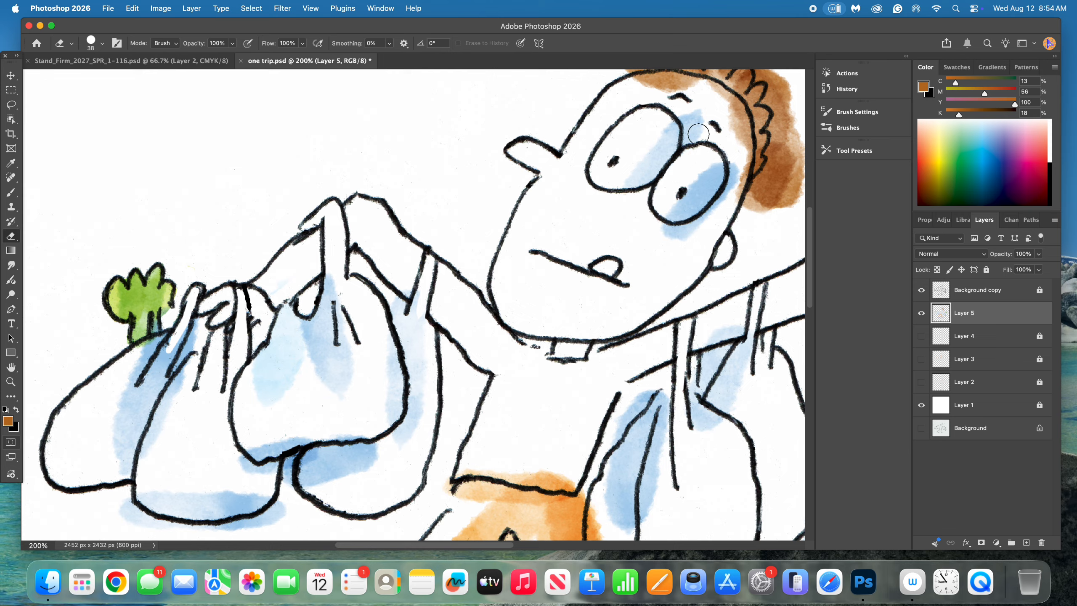
mouse_move(687, 132)
left_mouse_down()
mouse_move(690, 108)
mouse_move(707, 119)
left_mouse_up()
mouse_move(686, 240)
left_mouse_down()
mouse_move(664, 229)
mouse_move(694, 228)
mouse_move(724, 203)
mouse_move(717, 211)
mouse_move(733, 167)
left_mouse_up()
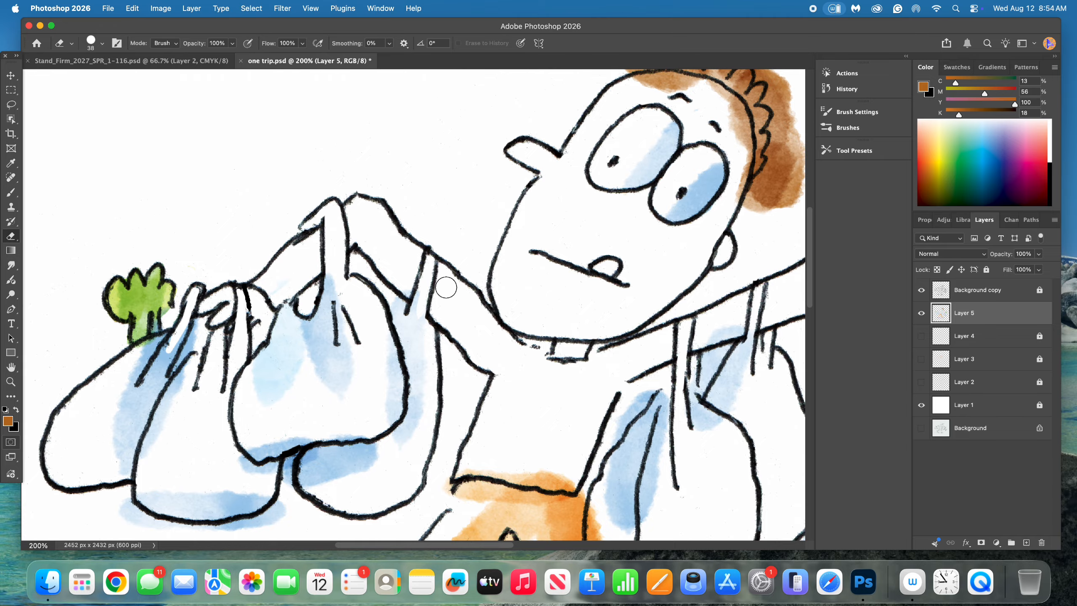
Step: Erase the blue spilling below the bottom edges of the left-hand bags
left_click(11, 365)
scroll(252, 181, "down", 5)
scroll(58, 261, "up", 2)
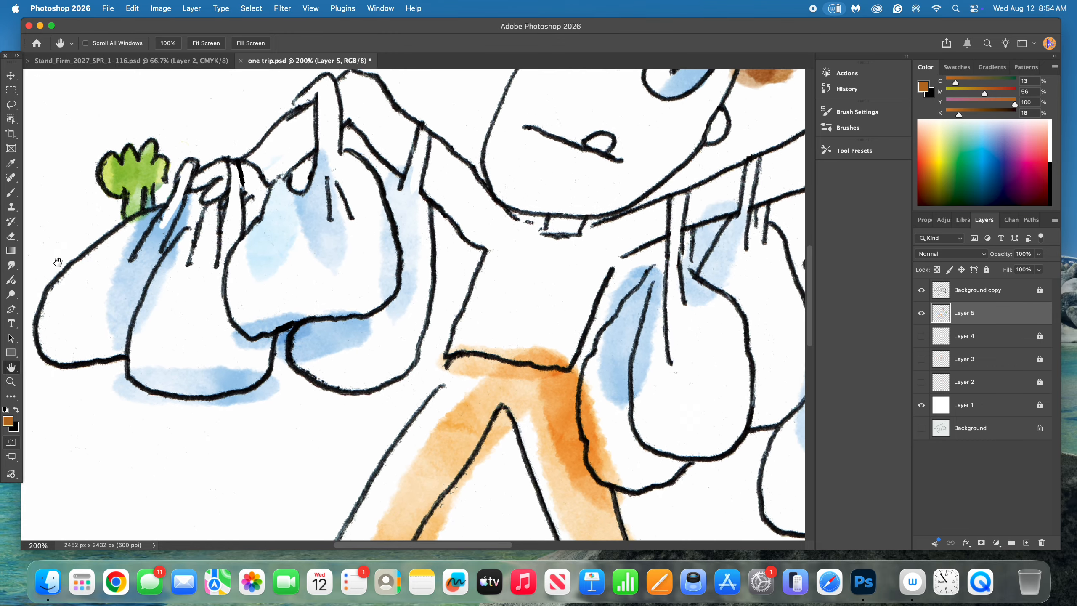
scroll(58, 262, "up", 2)
key("e")
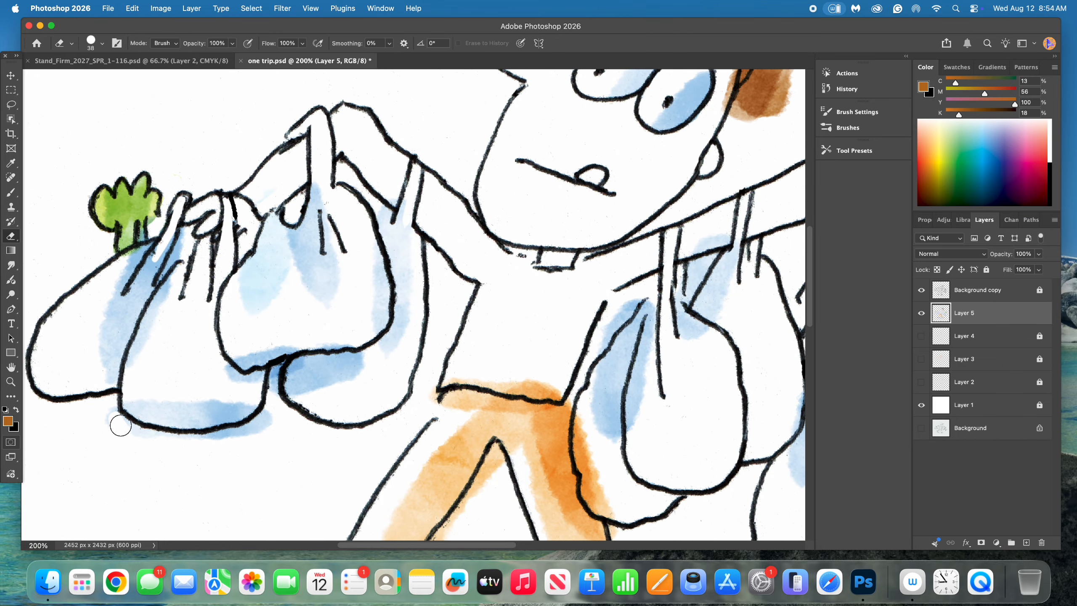
mouse_move(120, 425)
left_mouse_down()
mouse_move(250, 435)
mouse_move(205, 443)
mouse_move(269, 412)
mouse_move(262, 418)
mouse_move(278, 366)
mouse_move(277, 404)
mouse_move(289, 353)
left_mouse_up()
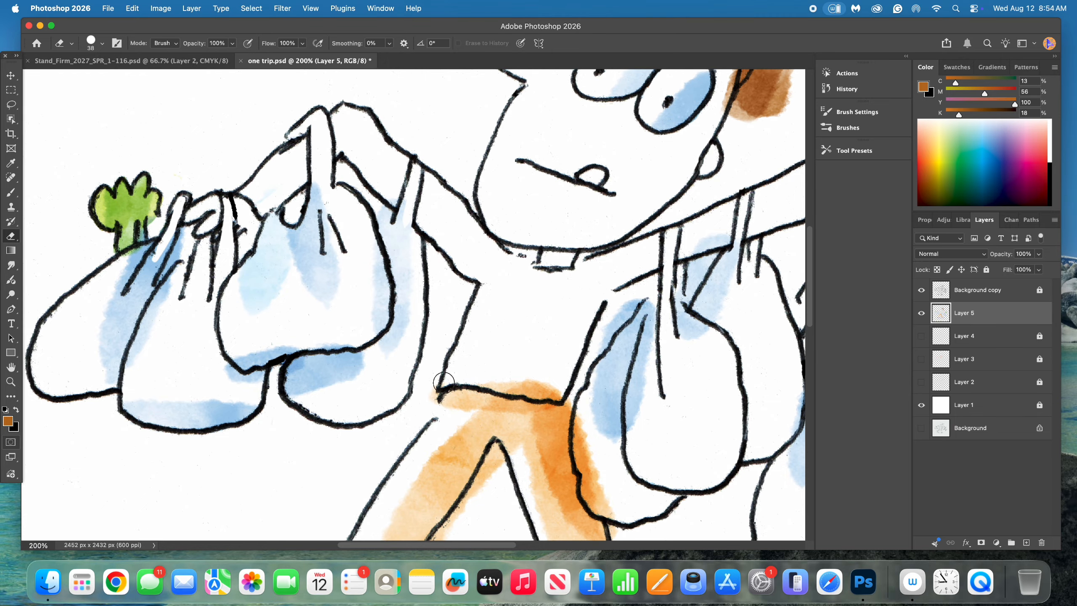
Step: Erase the orange above the trouser waistline and over the adjacent bag, plus the stray blue beside that bag and the left-hand bag handles
mouse_move(477, 379)
left_mouse_down()
mouse_move(555, 393)
mouse_move(539, 388)
mouse_move(545, 382)
mouse_move(585, 439)
mouse_move(582, 429)
mouse_move(579, 456)
mouse_move(583, 446)
mouse_move(594, 471)
mouse_move(585, 466)
mouse_move(592, 457)
mouse_move(597, 469)
mouse_move(595, 489)
mouse_move(584, 489)
mouse_move(613, 501)
left_mouse_up()
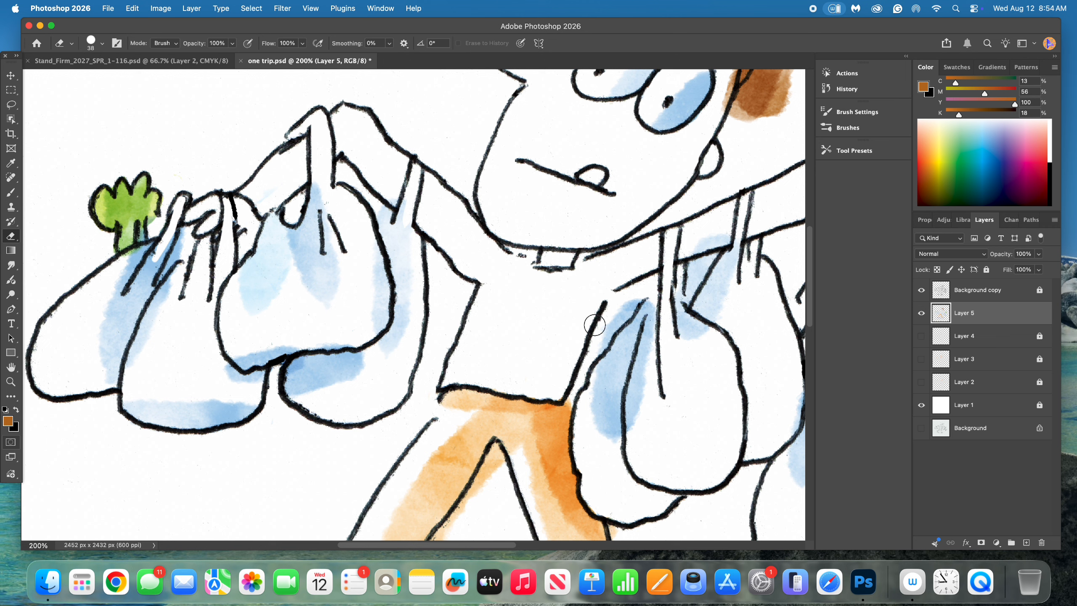
left_click_drag(596, 323, 589, 361)
mouse_move(609, 325)
left_mouse_down()
mouse_move(631, 303)
mouse_move(617, 311)
left_mouse_up()
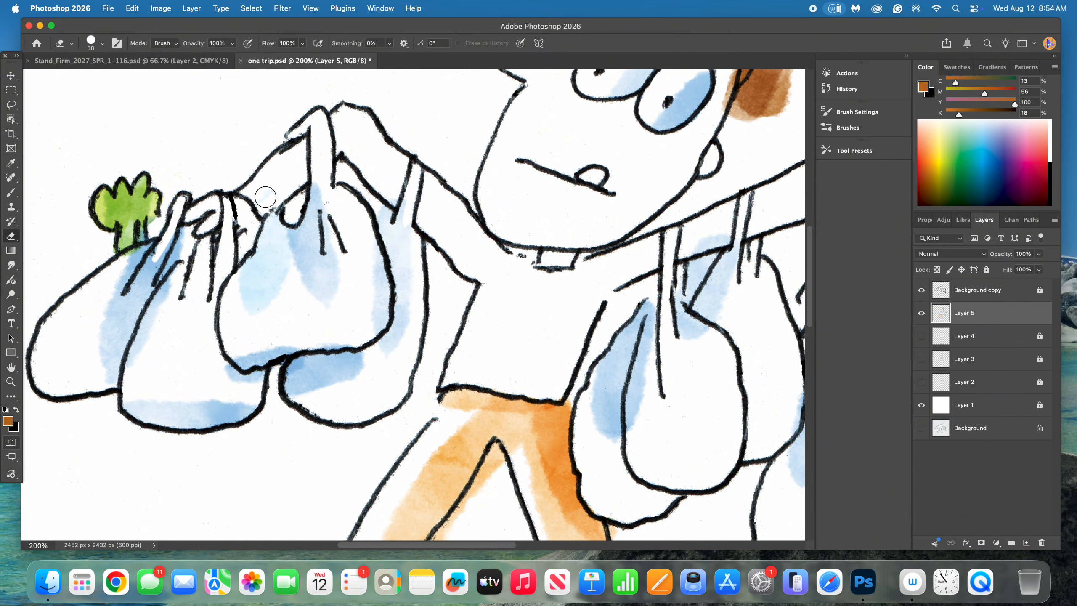
mouse_move(265, 196)
left_mouse_down()
mouse_move(276, 175)
mouse_move(272, 187)
left_mouse_up()
mouse_move(166, 246)
left_mouse_down()
mouse_move(190, 229)
mouse_move(182, 275)
left_mouse_up()
Step: Erase the brown spilling onto the forehead and face inside the hairline on Layer 5 with a 27 px eraser
left_click(11, 366)
left_click_drag(419, 201, 209, 335)
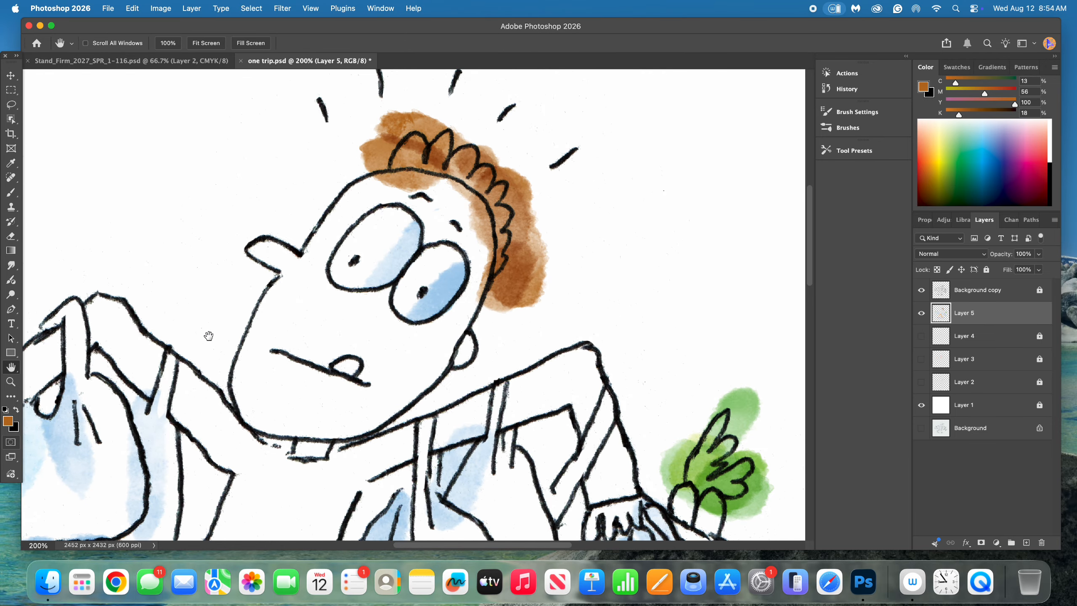
left_click(12, 237)
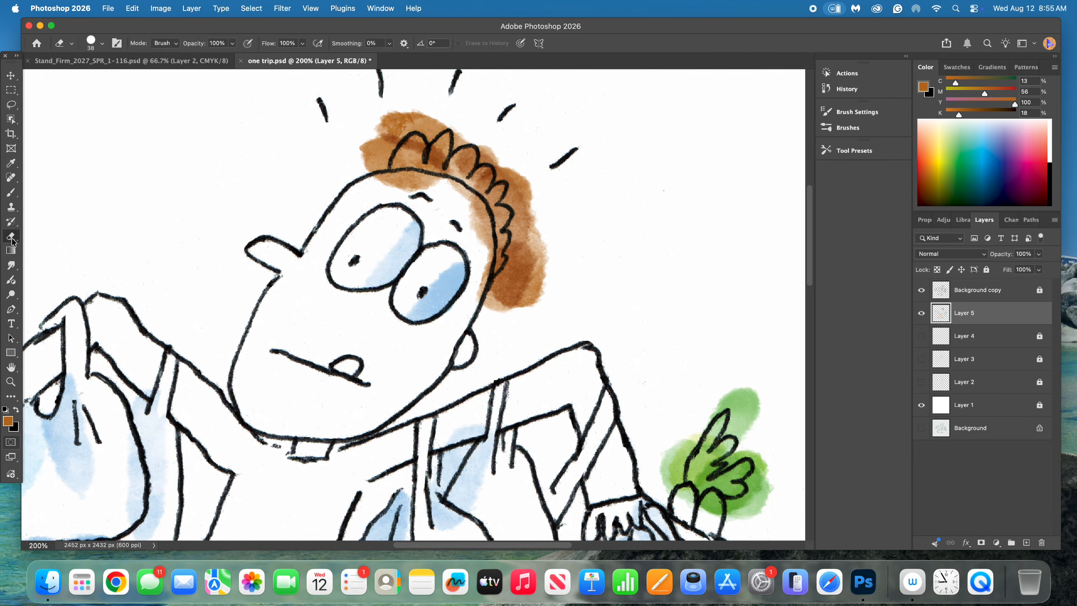
mouse_move(441, 173)
left_mouse_down()
mouse_move(412, 190)
mouse_move(373, 185)
mouse_move(433, 180)
left_mouse_up()
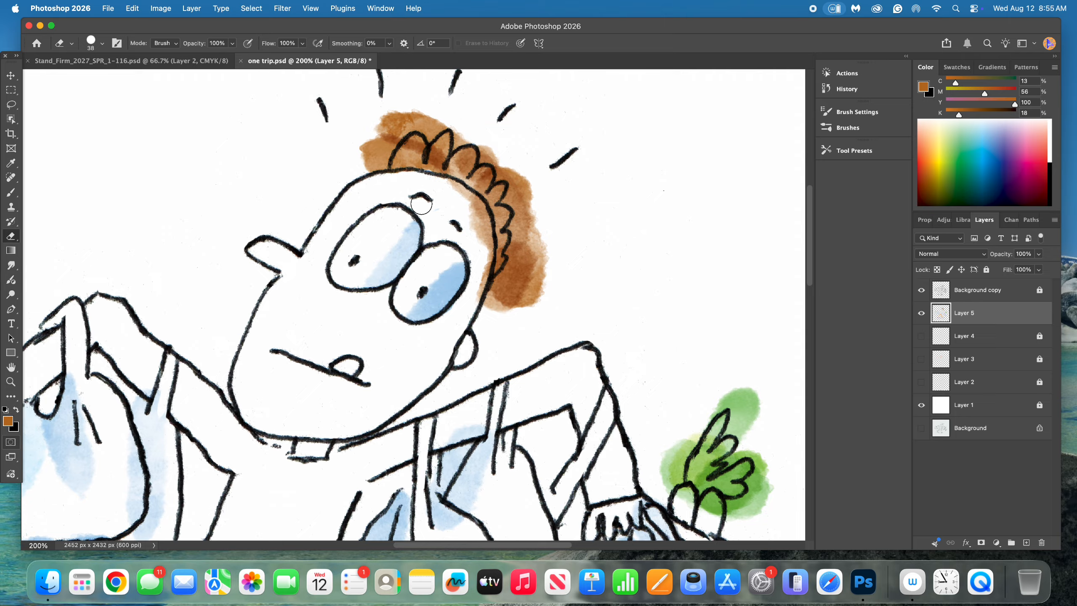
left_click(102, 43)
left_click(93, 80)
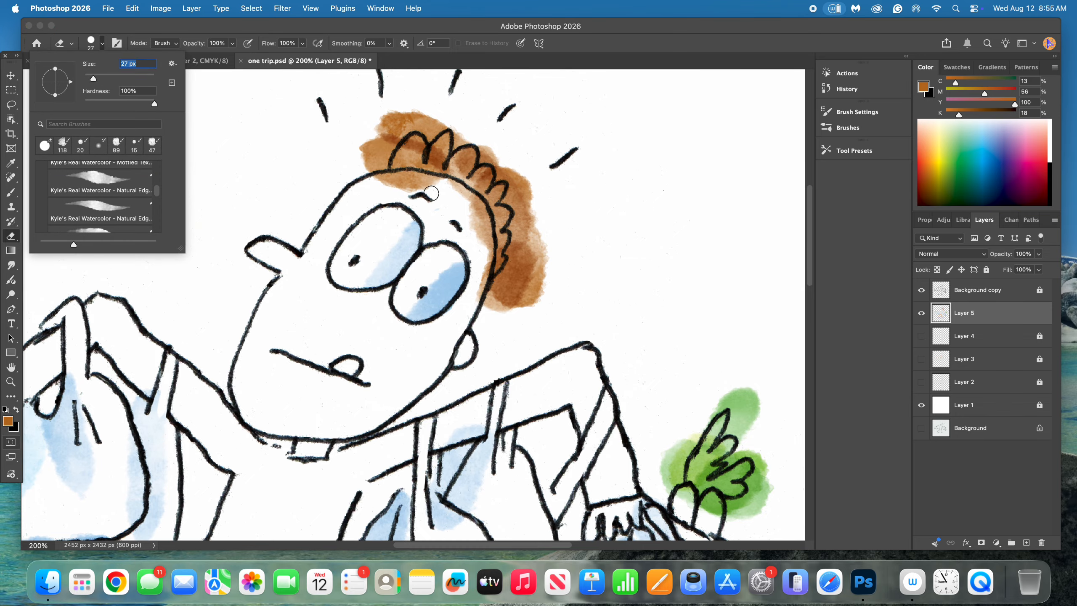
mouse_move(430, 193)
left_mouse_down()
mouse_move(378, 184)
mouse_move(441, 183)
mouse_move(380, 180)
left_mouse_up()
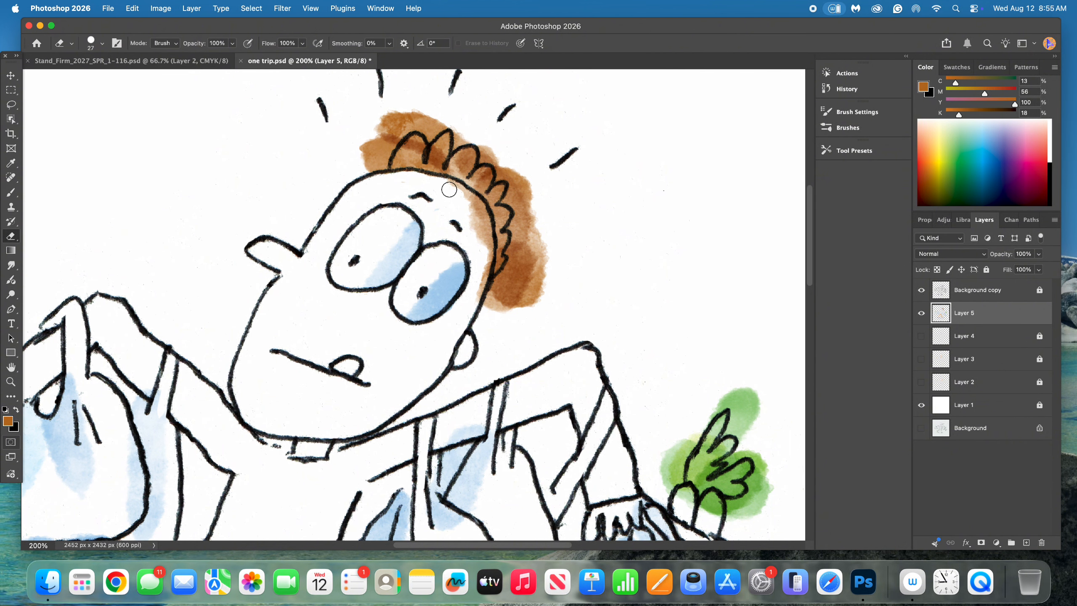
mouse_move(450, 189)
left_mouse_down()
mouse_move(483, 218)
mouse_move(474, 234)
mouse_move(486, 224)
mouse_move(477, 294)
mouse_move(474, 271)
left_mouse_up()
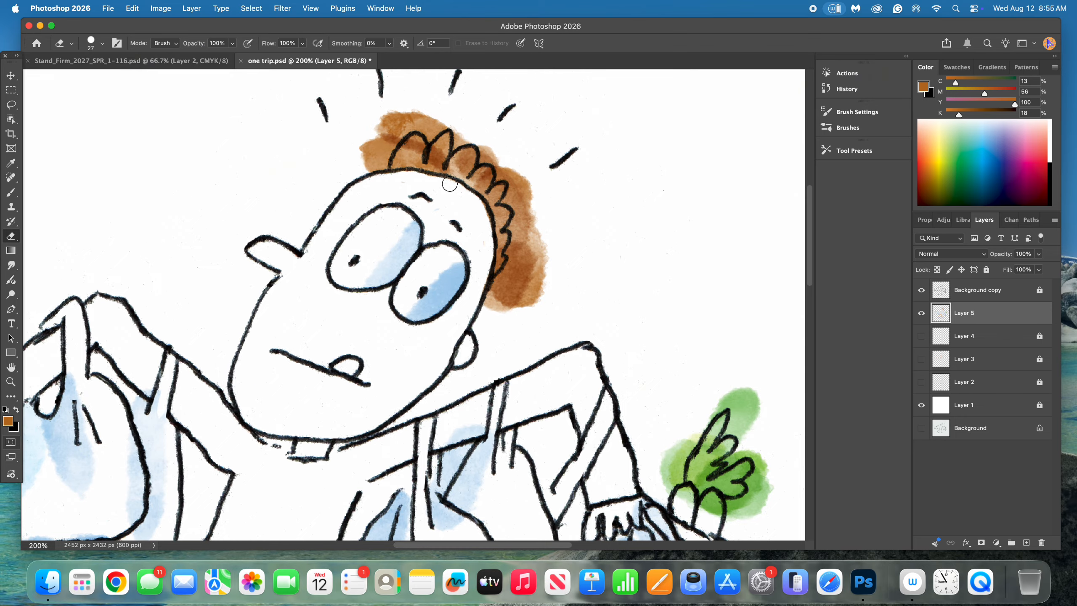
Step: Erase the brown outside the spiky hair outline and the green outside the leafy carrot tops
mouse_move(376, 171)
left_mouse_down()
mouse_move(380, 161)
mouse_move(361, 149)
mouse_move(377, 123)
mouse_move(381, 153)
mouse_move(390, 143)
mouse_move(401, 107)
mouse_move(391, 125)
mouse_move(401, 122)
mouse_move(405, 136)
left_mouse_up()
mouse_move(507, 306)
left_mouse_down()
mouse_move(512, 270)
mouse_move(499, 281)
mouse_move(515, 253)
mouse_move(516, 213)
mouse_move(521, 240)
mouse_move(536, 228)
mouse_move(504, 310)
mouse_move(509, 281)
mouse_move(518, 280)
mouse_move(520, 300)
mouse_move(545, 292)
mouse_move(543, 238)
left_mouse_up()
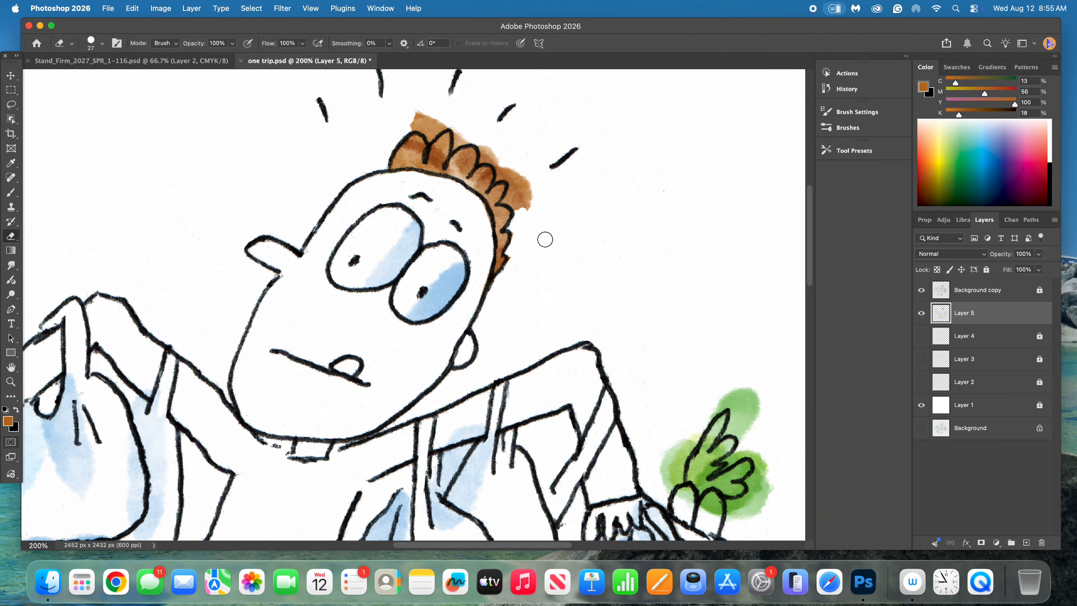
left_click(514, 202)
mouse_move(512, 189)
left_mouse_down()
mouse_move(528, 208)
mouse_move(517, 184)
mouse_move(512, 197)
left_mouse_up()
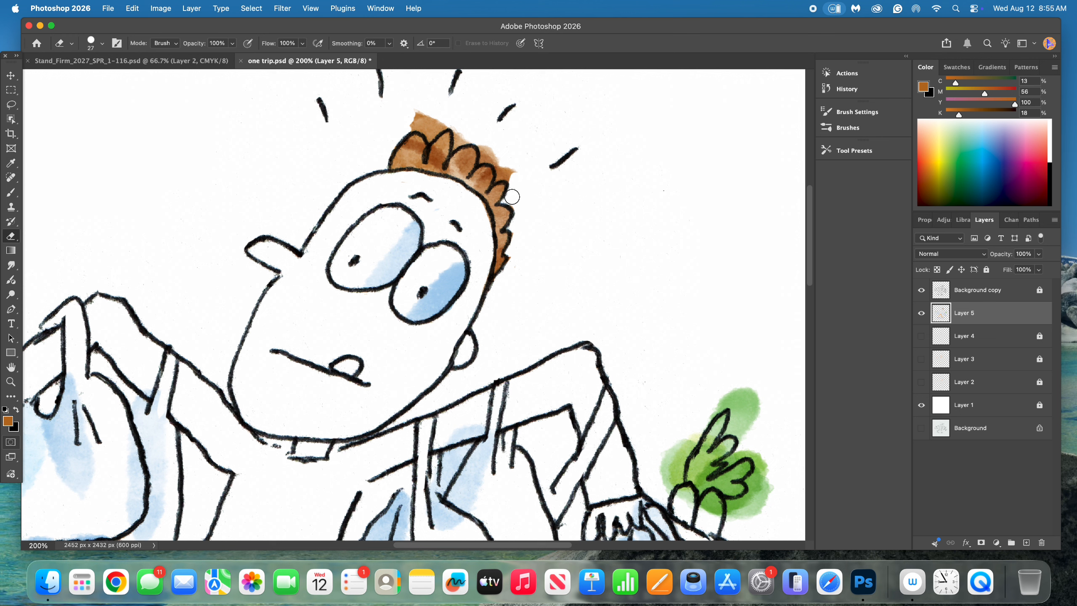
mouse_move(418, 124)
left_mouse_down()
mouse_move(444, 123)
mouse_move(409, 115)
mouse_move(422, 106)
mouse_move(457, 136)
left_mouse_up()
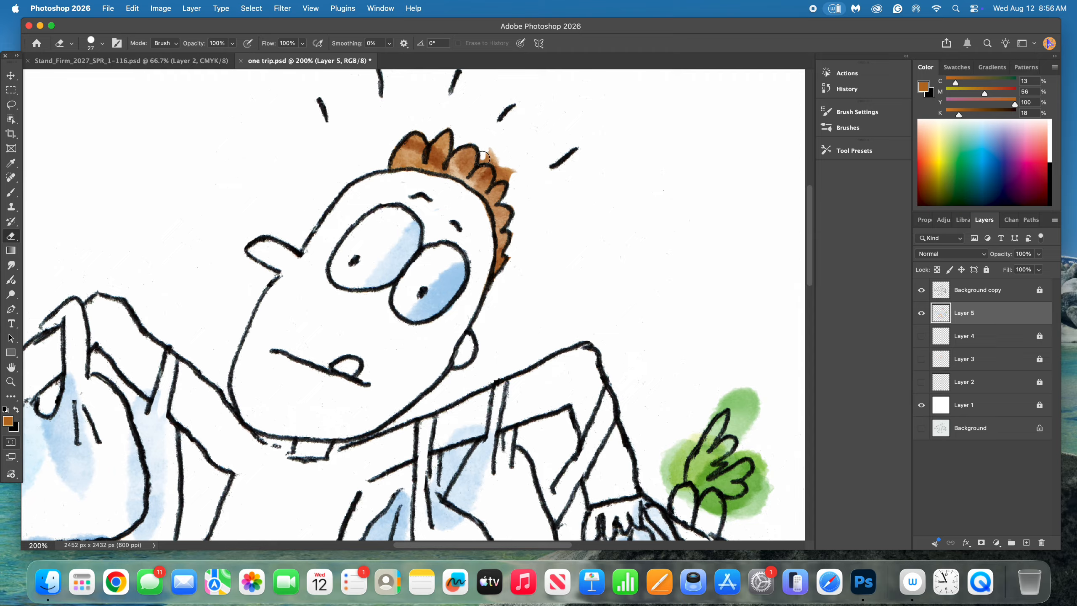
mouse_move(481, 161)
left_mouse_down()
mouse_move(485, 149)
mouse_move(499, 153)
left_mouse_up()
left_click_drag(508, 171, 493, 153)
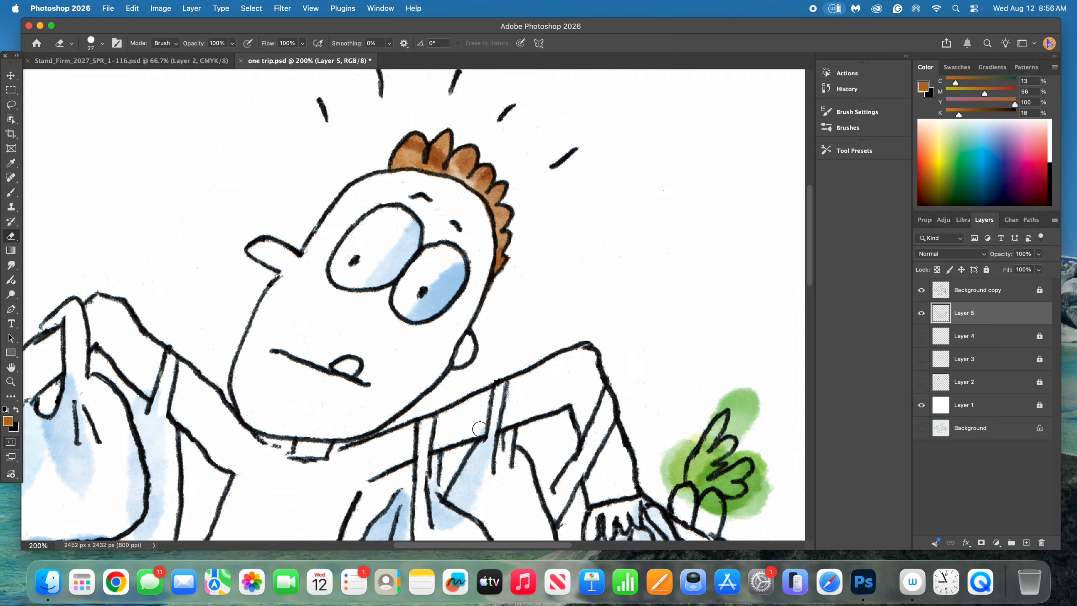
mouse_move(680, 500)
left_mouse_down()
mouse_move(707, 511)
mouse_move(710, 497)
mouse_move(702, 504)
mouse_move(720, 515)
mouse_move(712, 520)
mouse_move(708, 499)
mouse_move(678, 478)
mouse_move(662, 490)
mouse_move(667, 457)
mouse_move(679, 441)
mouse_move(678, 489)
mouse_move(679, 457)
mouse_move(697, 432)
left_mouse_up()
mouse_move(734, 397)
left_mouse_down()
mouse_move(714, 407)
mouse_move(739, 396)
mouse_move(726, 434)
mouse_move(740, 441)
mouse_move(745, 398)
mouse_move(736, 417)
mouse_move(728, 393)
mouse_move(750, 424)
mouse_move(759, 401)
mouse_move(726, 467)
mouse_move(753, 449)
mouse_move(767, 470)
mouse_move(754, 455)
mouse_move(758, 472)
mouse_move(745, 482)
mouse_move(759, 473)
mouse_move(757, 491)
mouse_move(731, 519)
mouse_move(724, 507)
mouse_move(755, 487)
mouse_move(745, 502)
mouse_move(728, 513)
mouse_move(774, 493)
left_mouse_up()
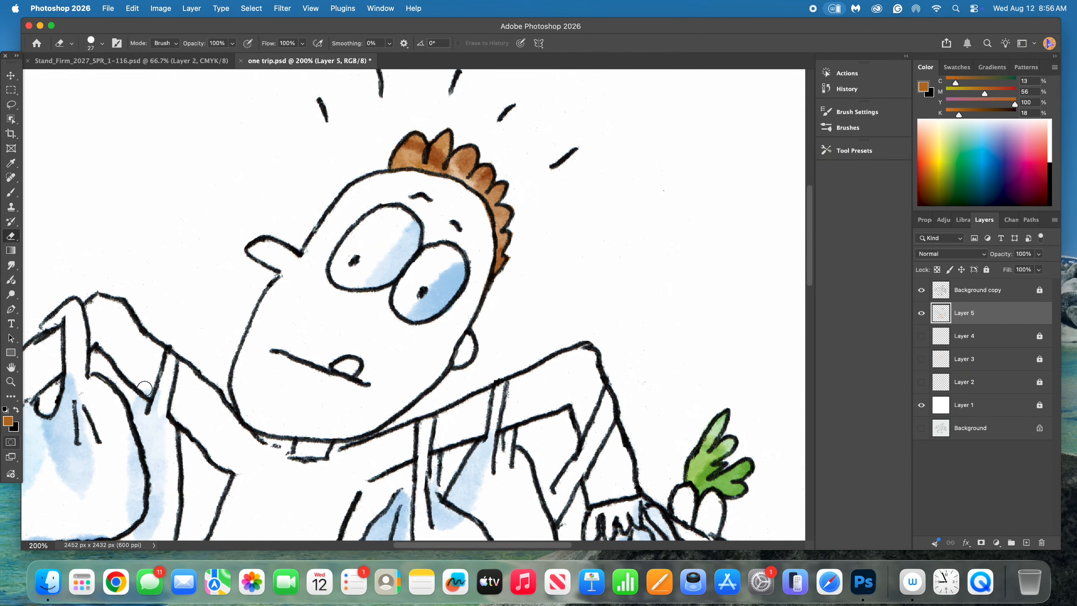
Step: Erase the blue spilling beside the knot of the front right-hand bag and below the bottom edge of the rear bag
left_click(11, 382)
left_click(305, 307, "alt")
left_click(305, 307, "alt")
left_click(305, 307, "alt")
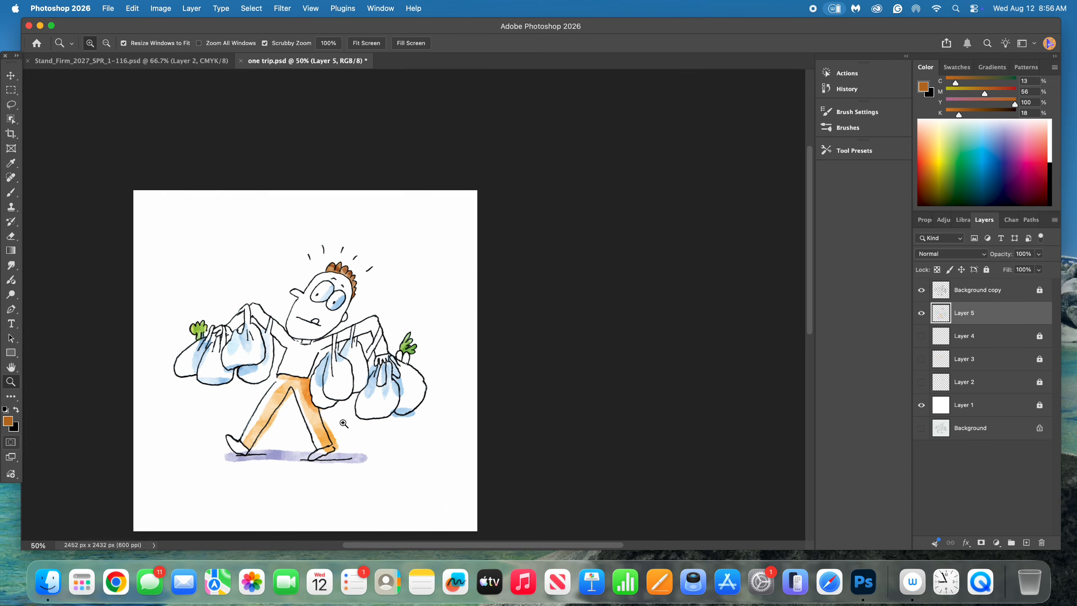
left_click(276, 390)
left_click(349, 424)
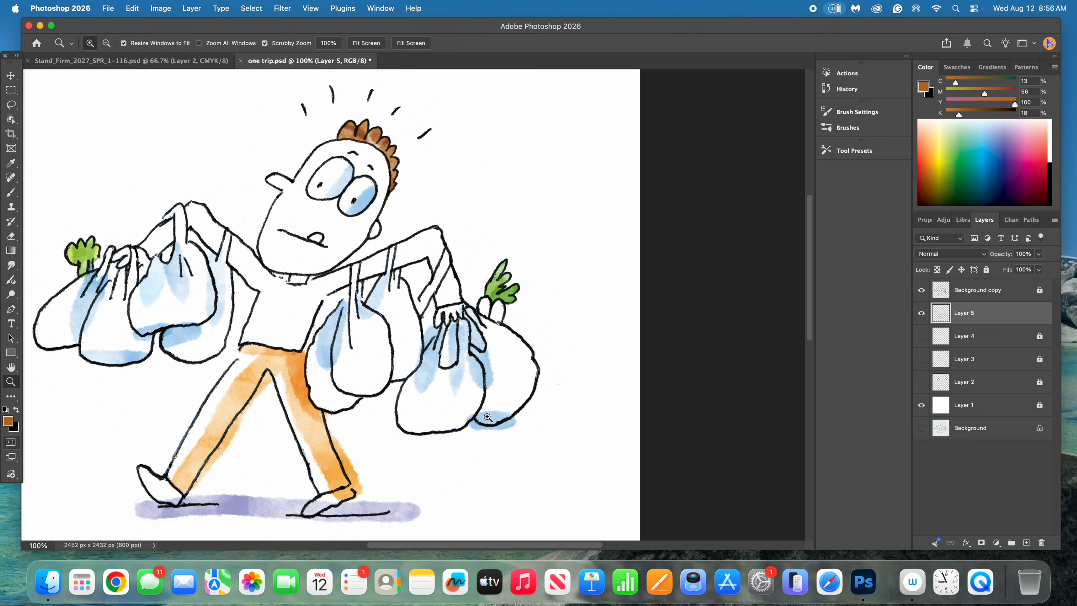
left_click(496, 422)
left_click(428, 408)
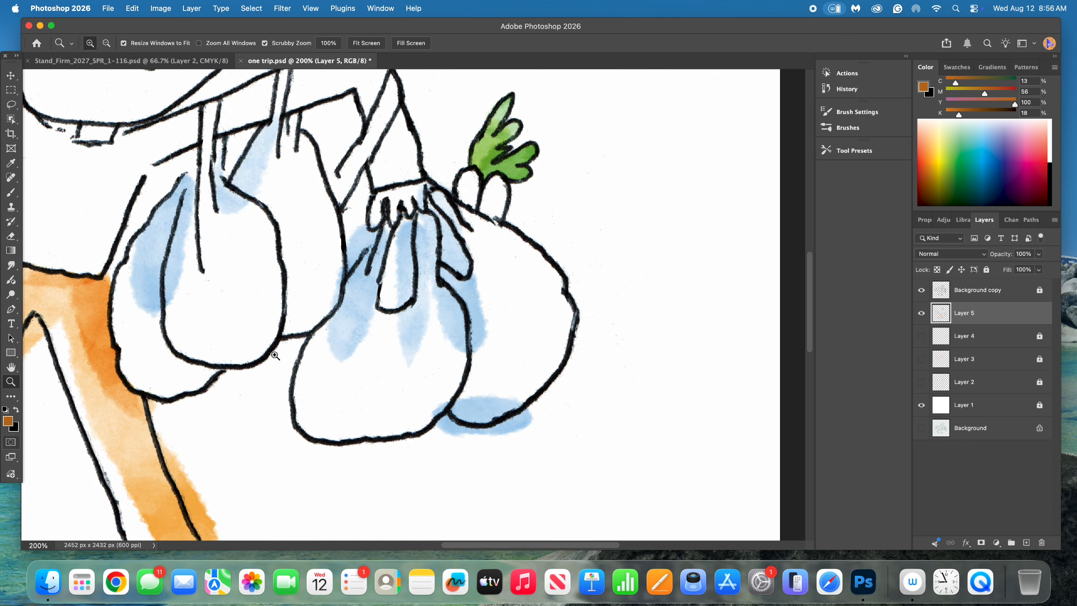
left_click(11, 236)
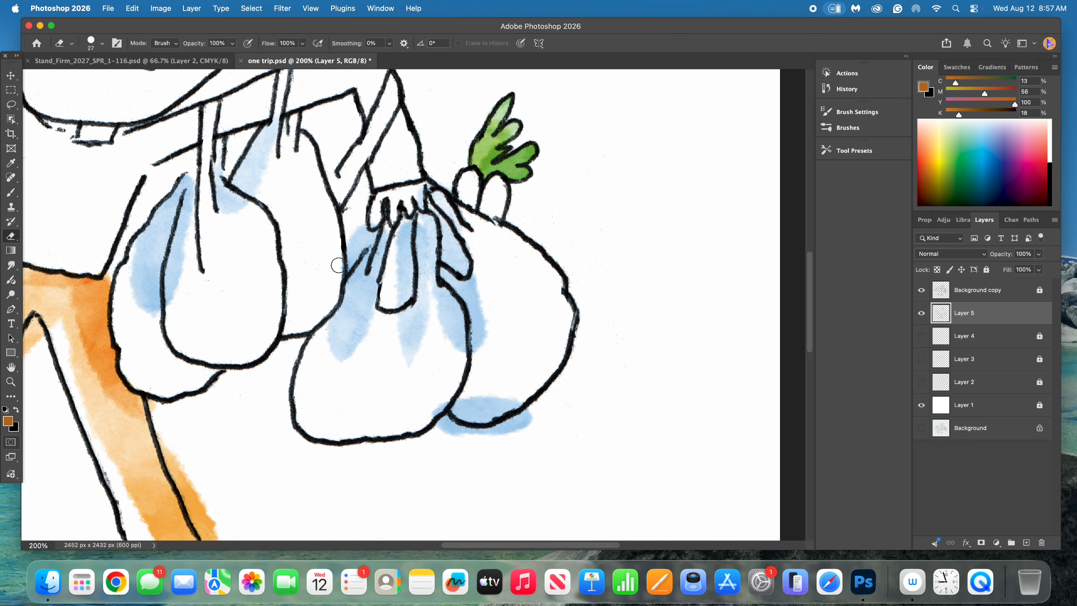
mouse_move(350, 246)
left_mouse_down()
mouse_move(356, 254)
mouse_move(367, 225)
mouse_move(357, 242)
left_mouse_up()
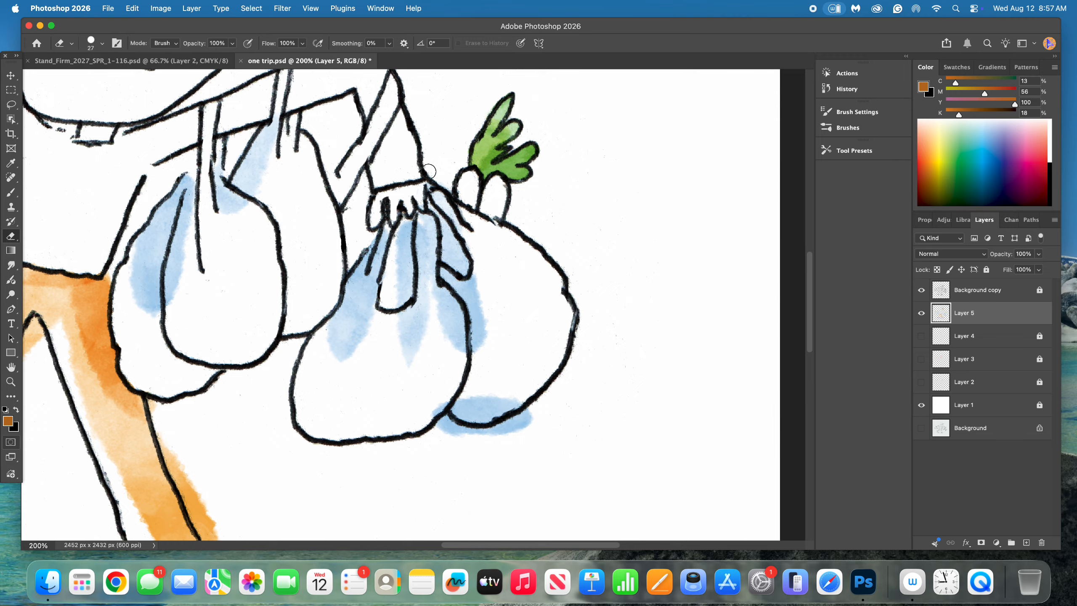
mouse_move(522, 431)
left_mouse_down()
mouse_move(526, 416)
mouse_move(466, 435)
mouse_move(438, 422)
mouse_move(444, 437)
left_mouse_up()
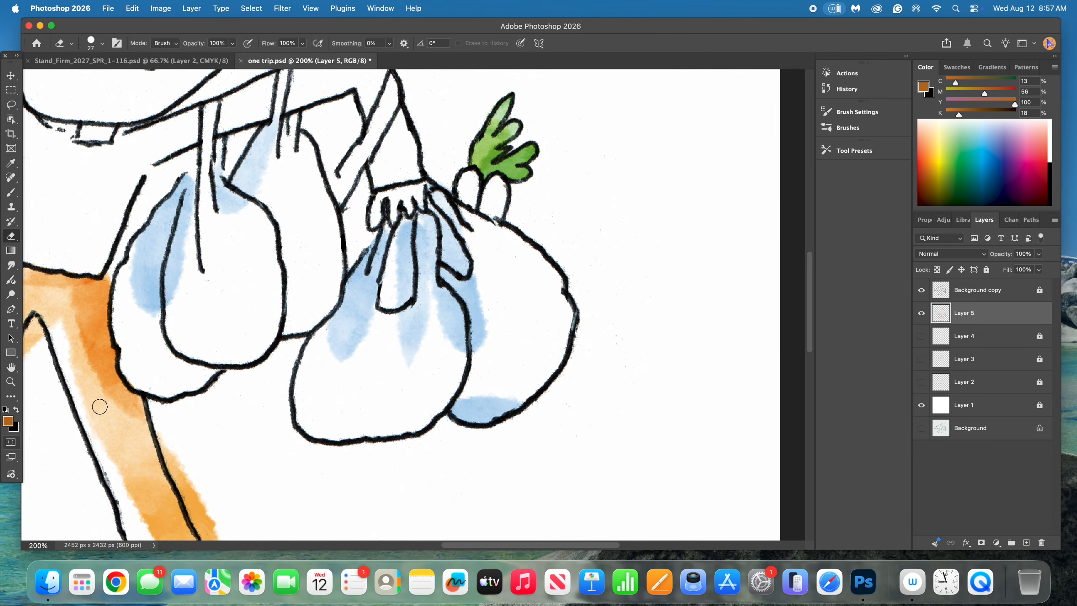
Step: Erase the orange spilling outside the outlines of both trouser legs and over the front shoe
left_click(11, 367)
left_click_drag(312, 231, 544, 86)
left_click_drag(369, 194, 462, 168)
left_click(10, 236)
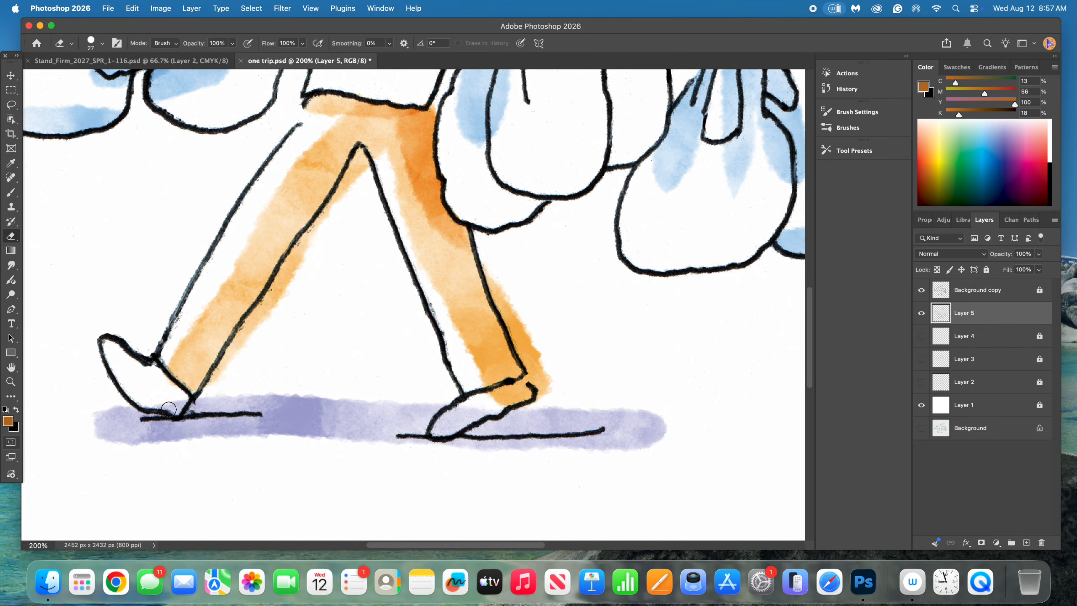
mouse_move(169, 409)
left_mouse_down()
mouse_move(211, 382)
mouse_move(241, 340)
mouse_move(229, 360)
mouse_move(251, 343)
mouse_move(237, 341)
mouse_move(336, 207)
mouse_move(358, 155)
mouse_move(365, 177)
left_mouse_up()
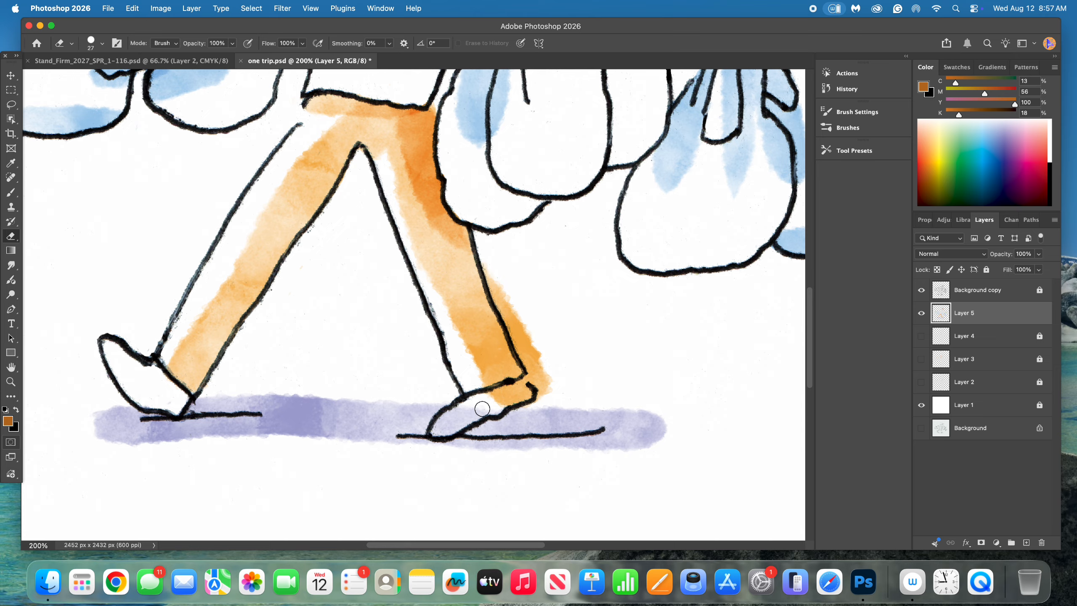
mouse_move(482, 409)
left_mouse_down()
mouse_move(445, 422)
mouse_move(453, 411)
mouse_move(437, 428)
mouse_move(524, 384)
mouse_move(540, 394)
left_mouse_up()
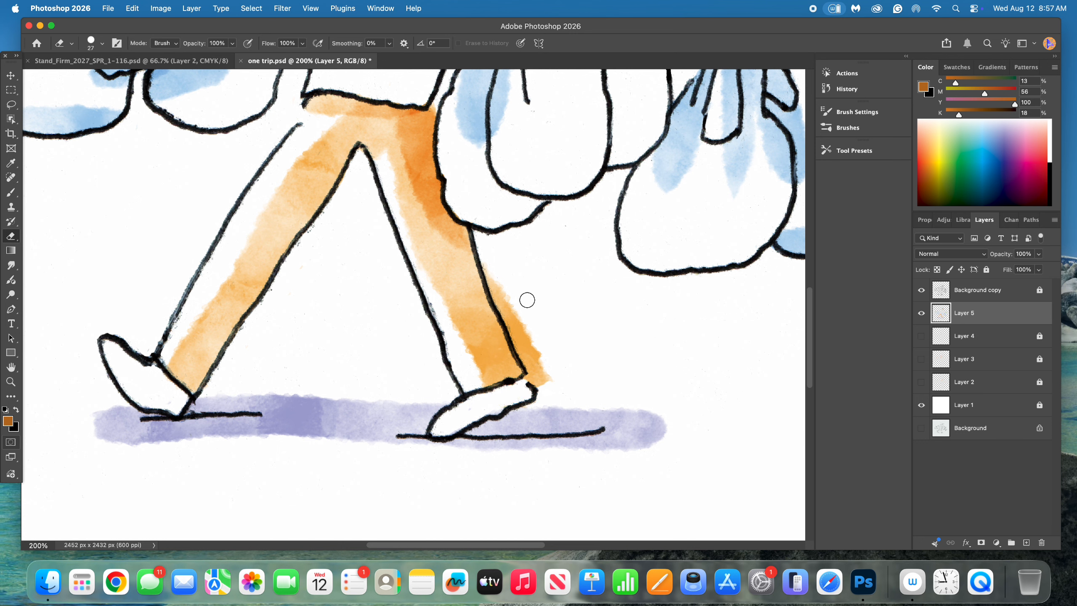
mouse_move(526, 299)
left_mouse_down()
mouse_move(509, 312)
mouse_move(498, 294)
mouse_move(531, 381)
mouse_move(539, 356)
mouse_move(550, 375)
left_mouse_up()
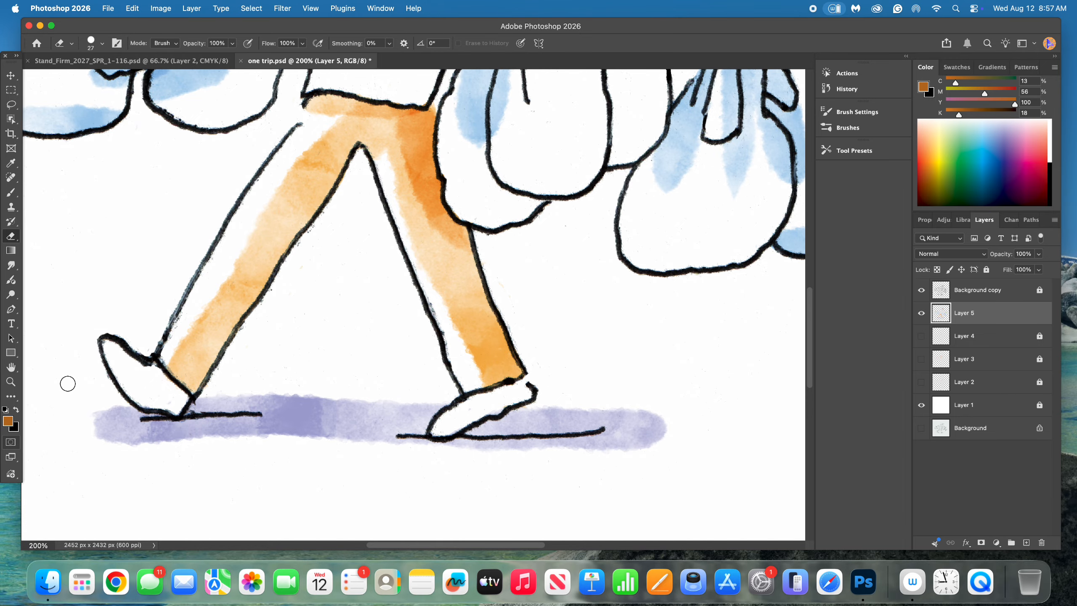
Step: Add a layer above Layer 5 and paint the carrots orange (M 39%, Y 82%) with the 118 px watercolor brush
left_click(12, 367)
left_click_drag(419, 98, 324, 436)
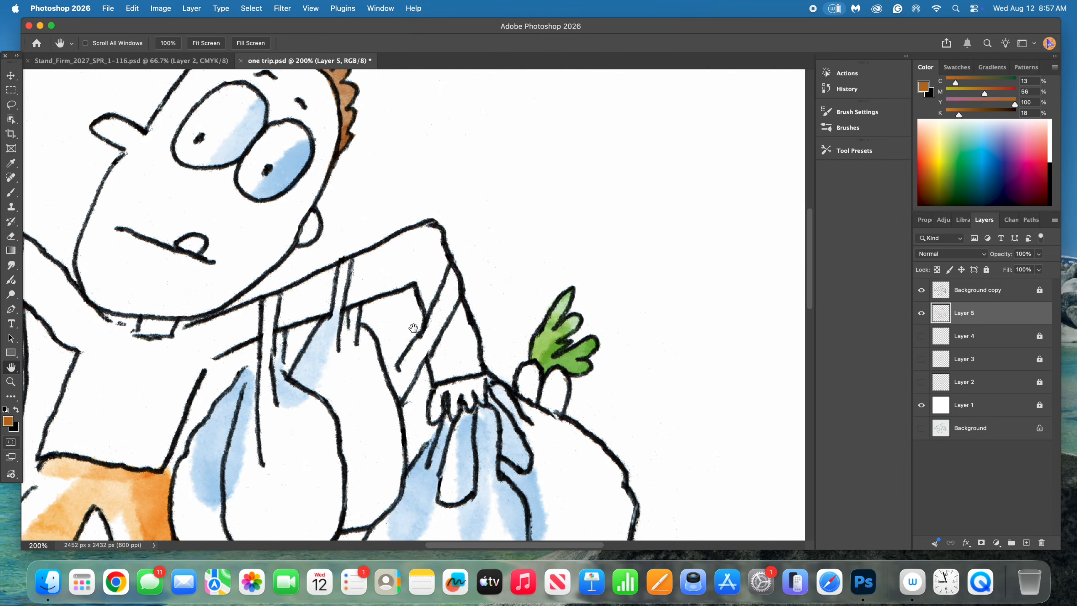
left_click(11, 193)
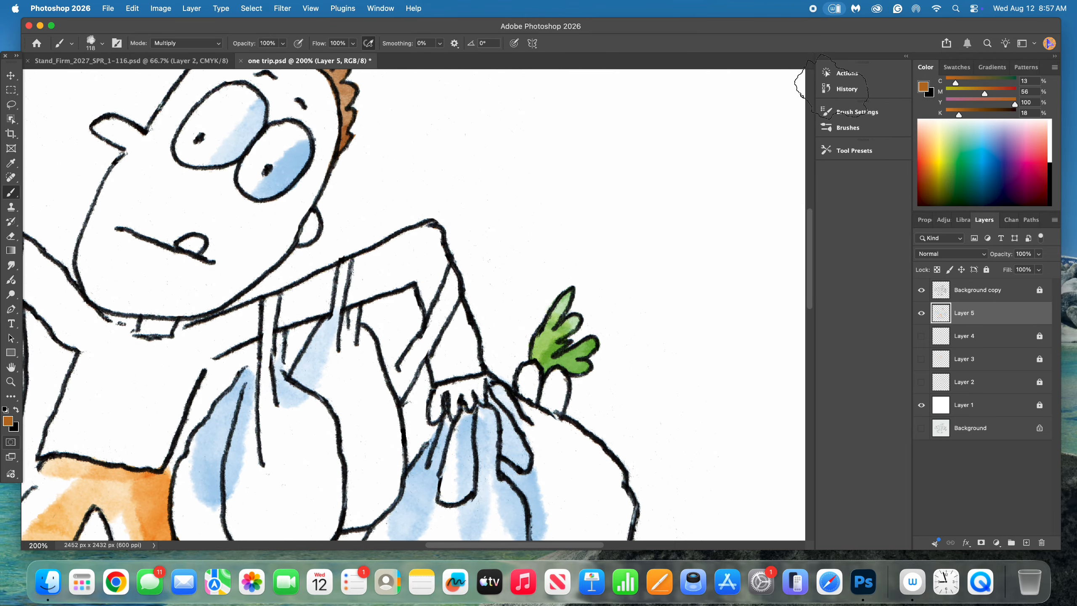
left_click(933, 142)
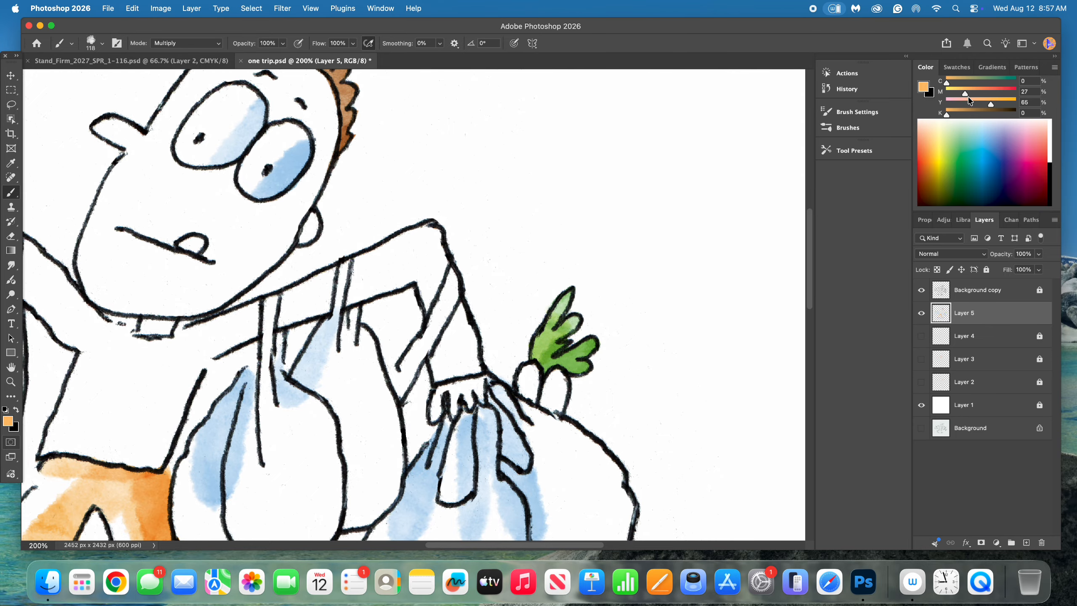
left_click(973, 96)
left_click(1026, 543)
mouse_move(524, 371)
left_mouse_down()
mouse_move(535, 359)
mouse_move(564, 397)
mouse_move(593, 373)
left_mouse_up()
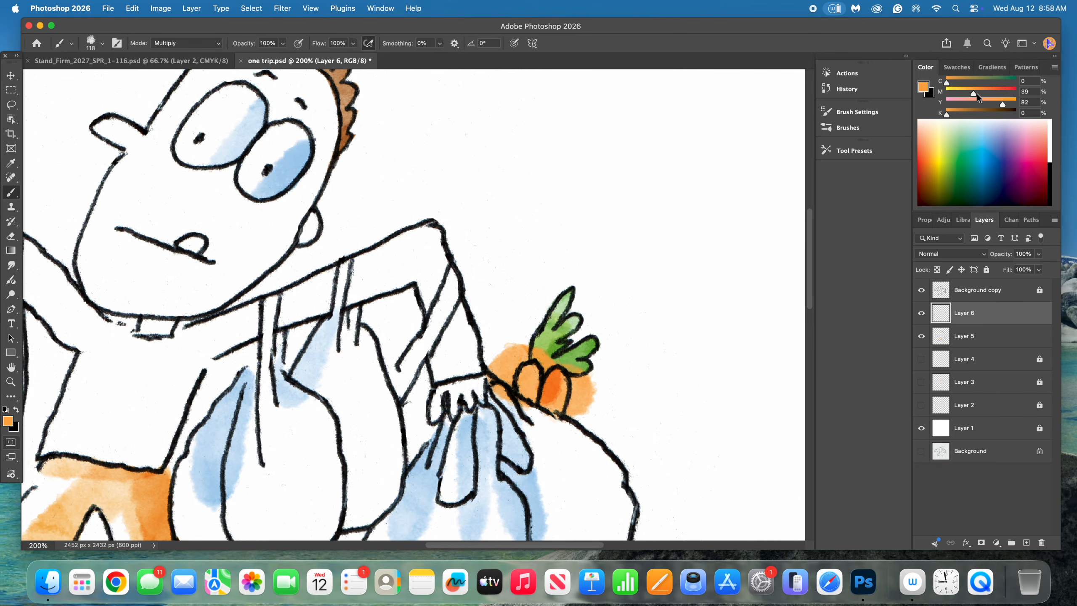
Step: Undo the darker M 52% stroke and shade the left carrot in M 42%, Y 82% orange with a 67 px watercolor brush
left_click_drag(976, 93, 982, 93)
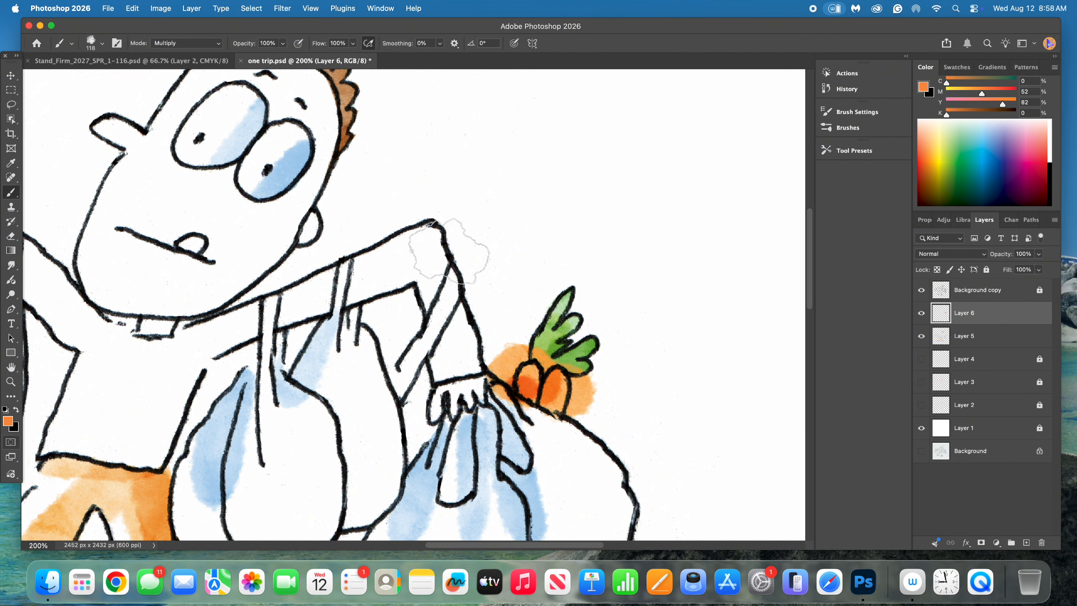
key("super+z")
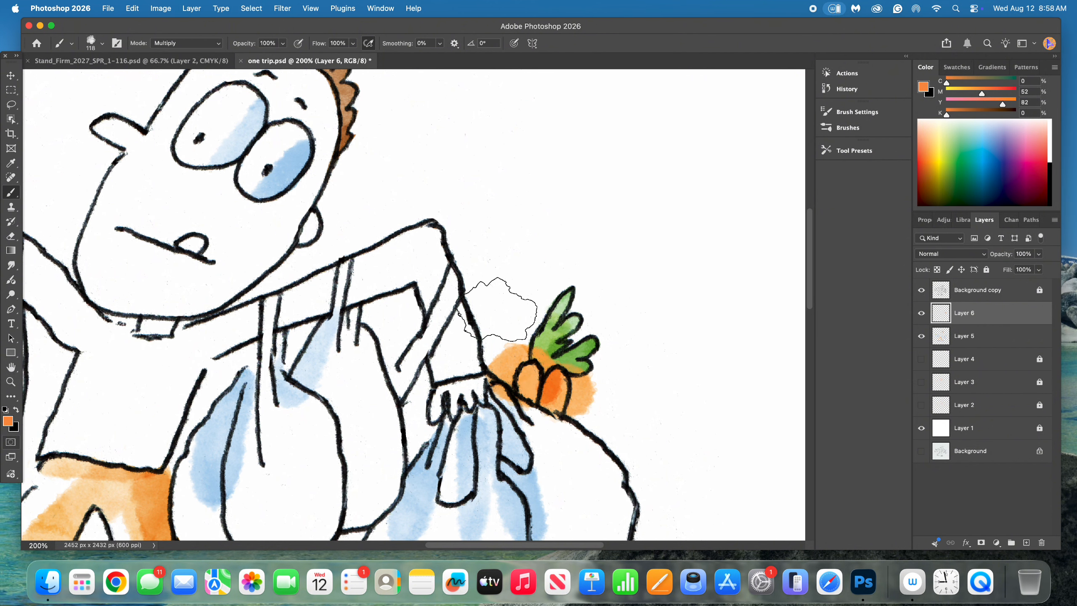
left_click(974, 96)
left_click(102, 43)
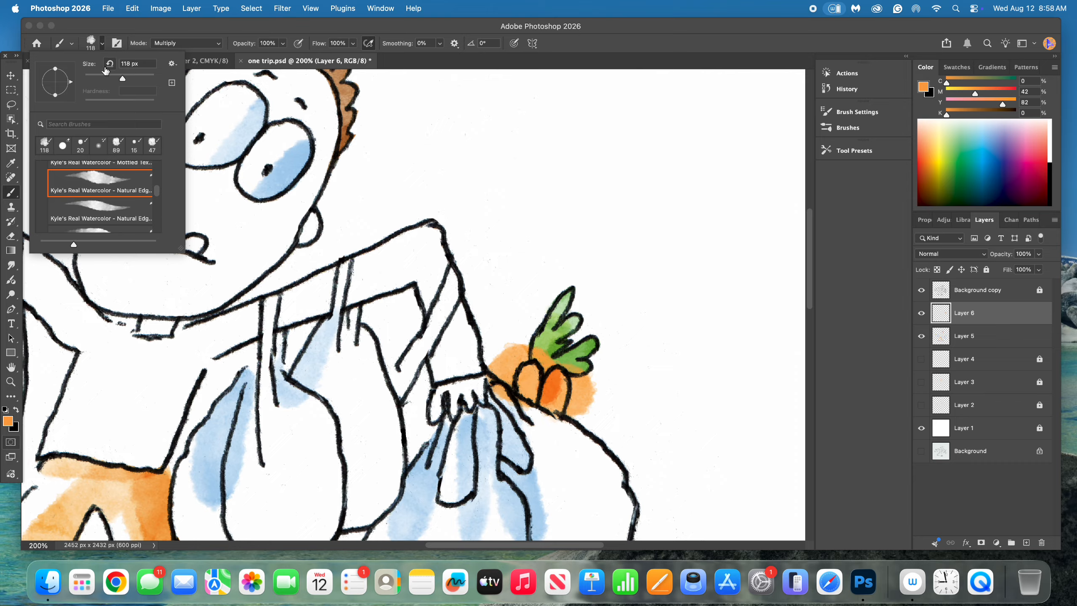
left_click_drag(125, 79, 107, 86)
left_click(530, 403)
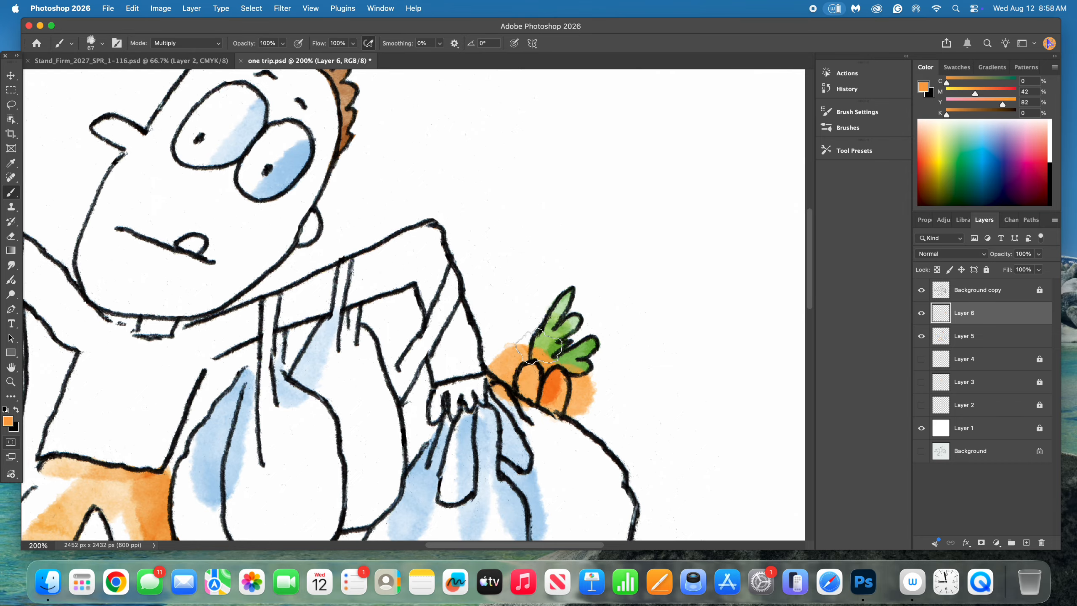
Step: Erase the orange outside the carrot outlines on Layer 6, and toggle the layer's visibility to check the result
left_click(11, 236)
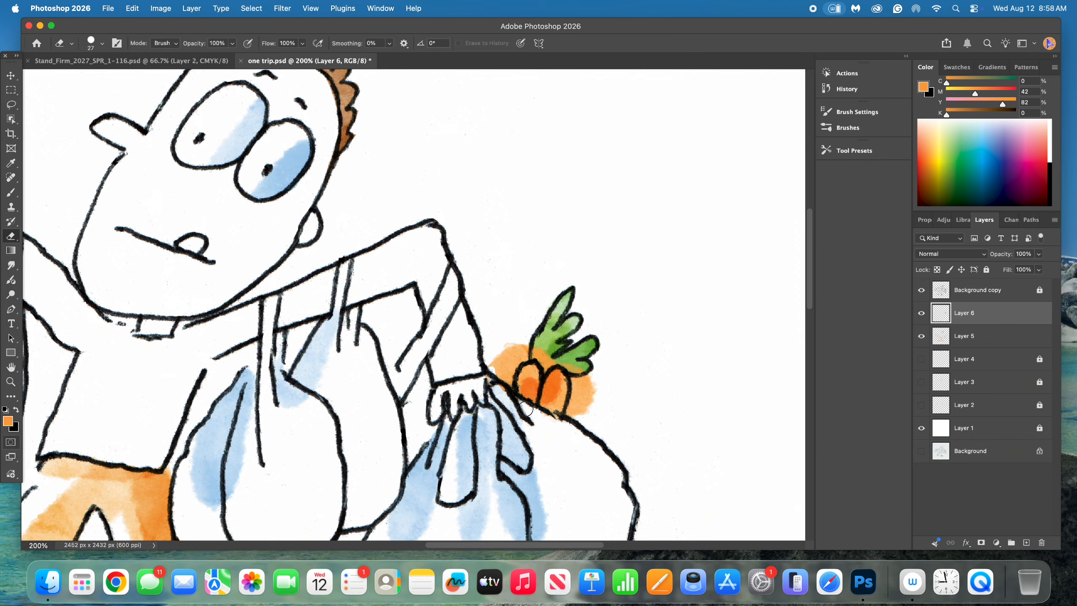
mouse_move(504, 382)
left_mouse_down()
mouse_move(512, 355)
mouse_move(496, 389)
mouse_move(492, 359)
mouse_move(488, 373)
mouse_move(519, 342)
mouse_move(517, 357)
mouse_move(536, 354)
mouse_move(545, 369)
mouse_move(539, 343)
mouse_move(541, 361)
mouse_move(582, 350)
mouse_move(552, 359)
mouse_move(581, 374)
mouse_move(570, 412)
mouse_move(586, 379)
mouse_move(590, 420)
mouse_move(601, 388)
left_mouse_up()
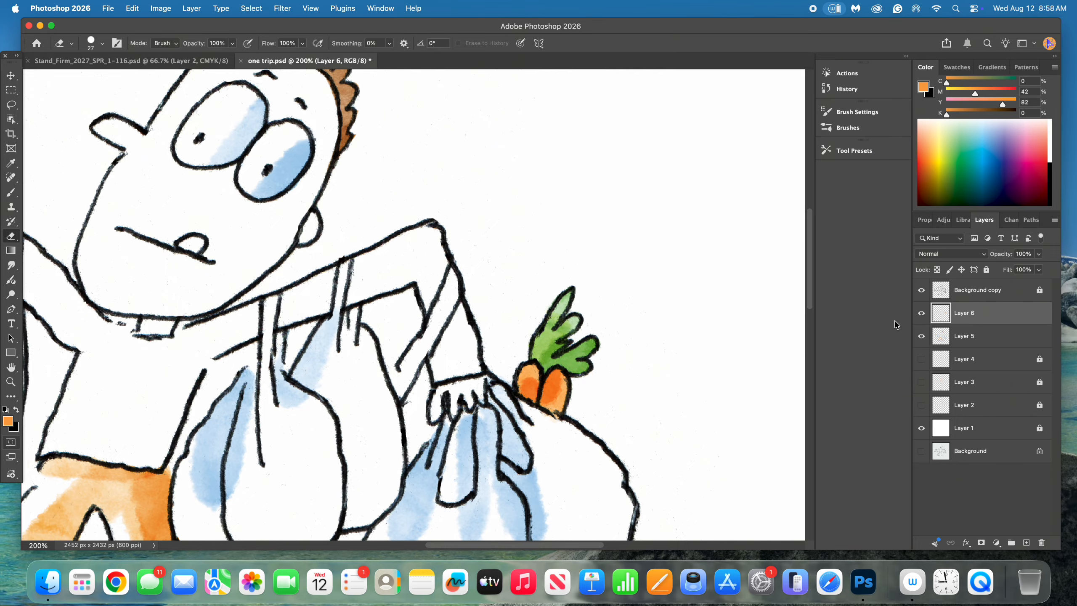
left_click(921, 312)
left_click(920, 314)
Step: Make Layers 4, 3 and 2 visible again with the whole drawing in view at 50% zoom
left_click(11, 382)
left_click(364, 341, "alt")
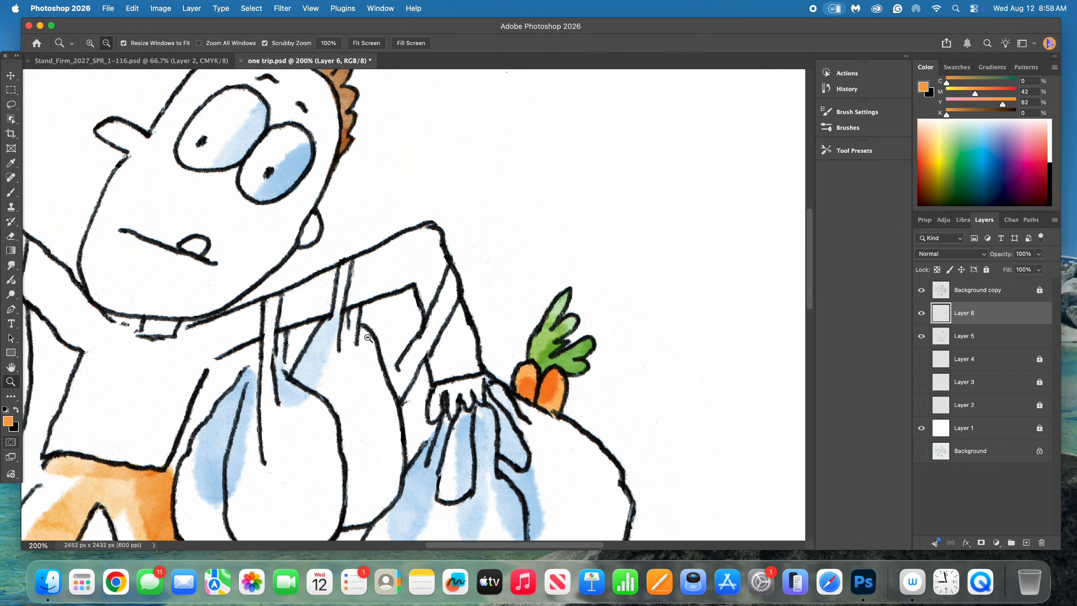
left_click(363, 341, "alt")
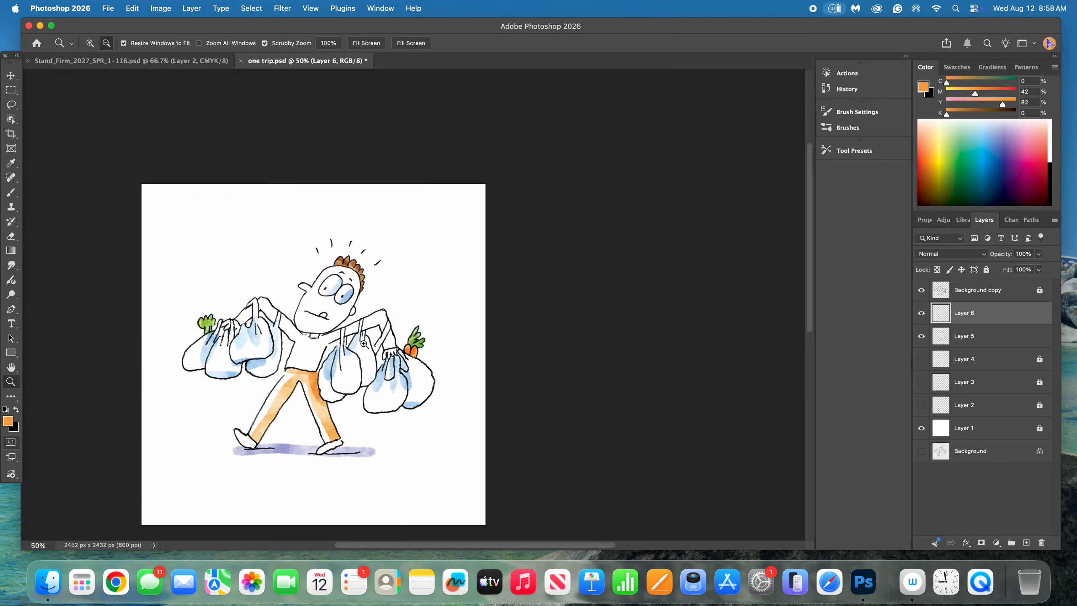
left_click(920, 384)
left_click(920, 410)
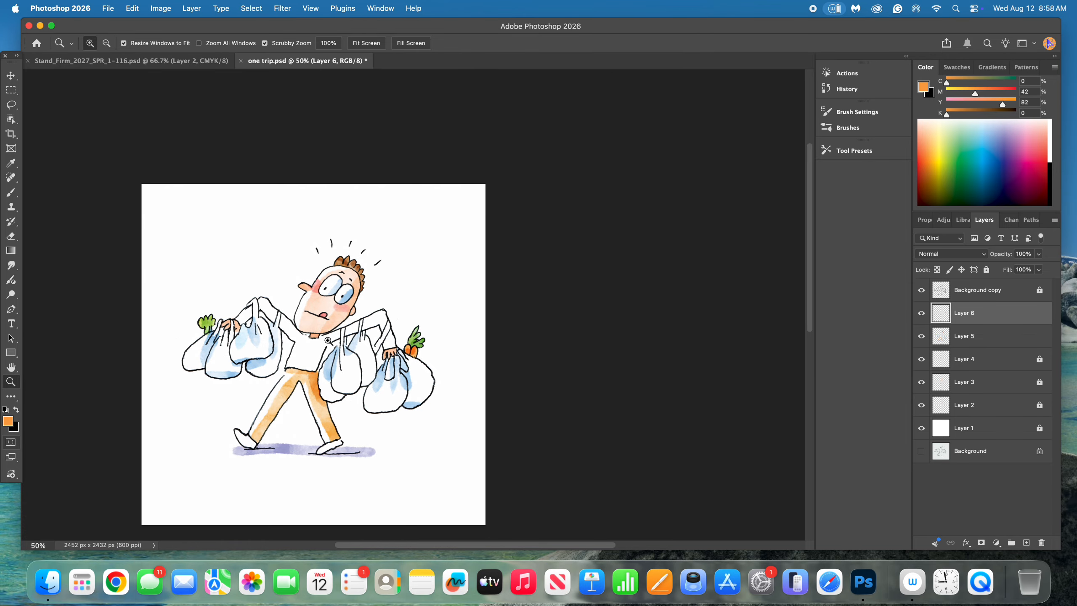
Step: Lock Layers 5 and 6 completely and add a new empty layer between Layer 6 and Background copy
left_click(1035, 343)
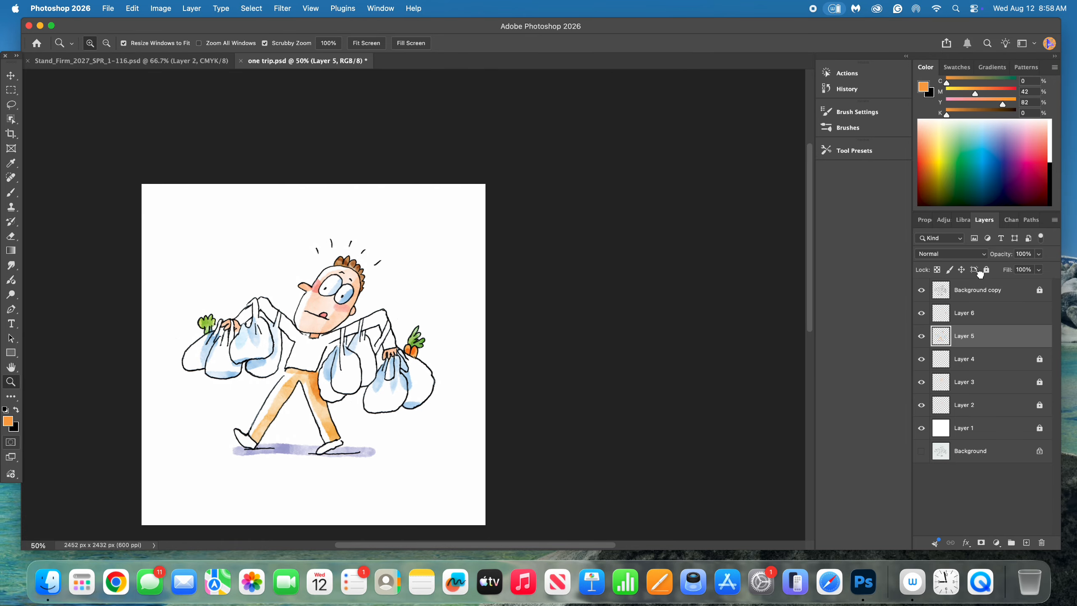
left_click(986, 270)
left_click(1013, 321)
left_click(986, 270)
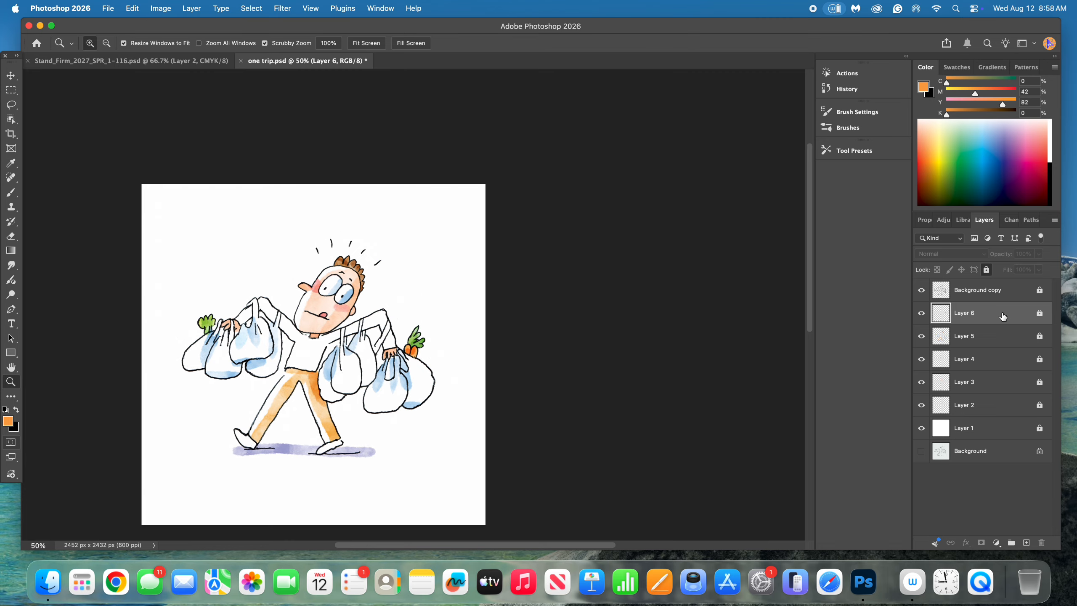
left_click(1026, 543)
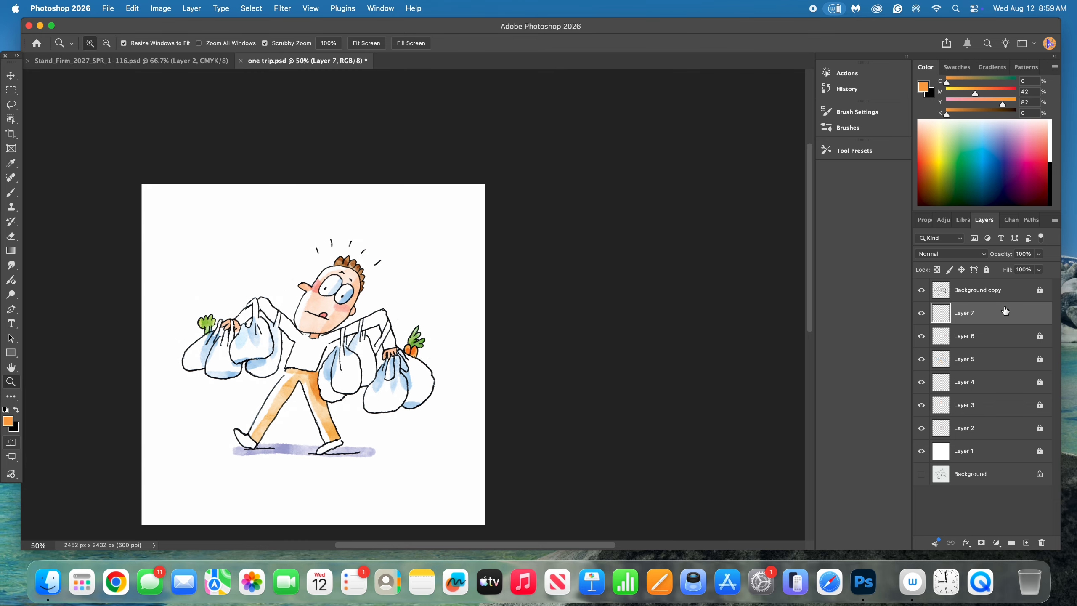
Step: Try a light blue (C 46%, M 13%) watercolor stroke along the left shoe and undo it
left_click(987, 141)
left_click_drag(949, 94, 955, 96)
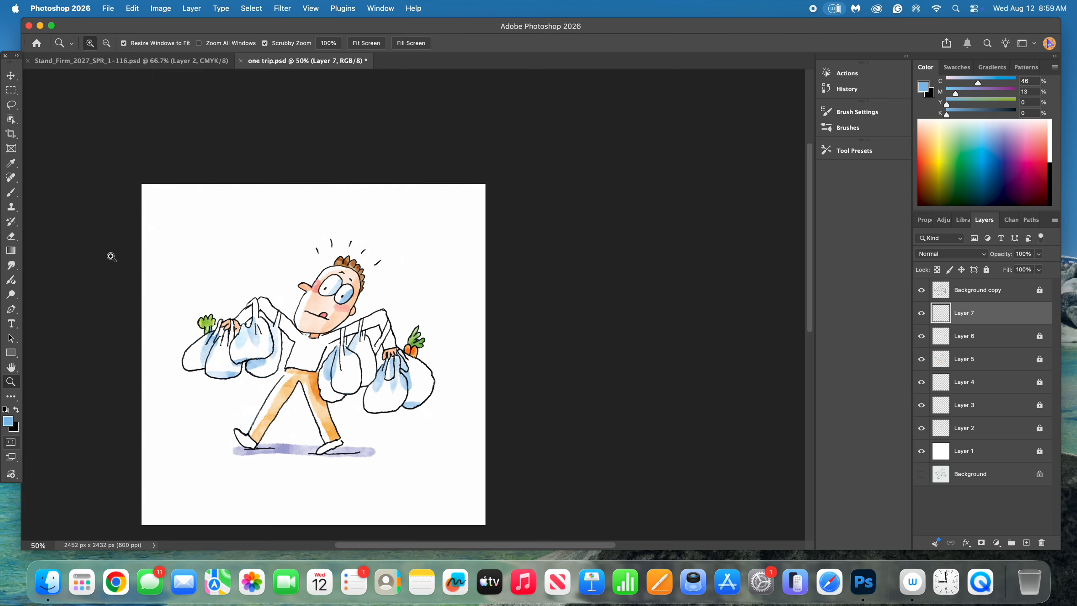
left_click(11, 192)
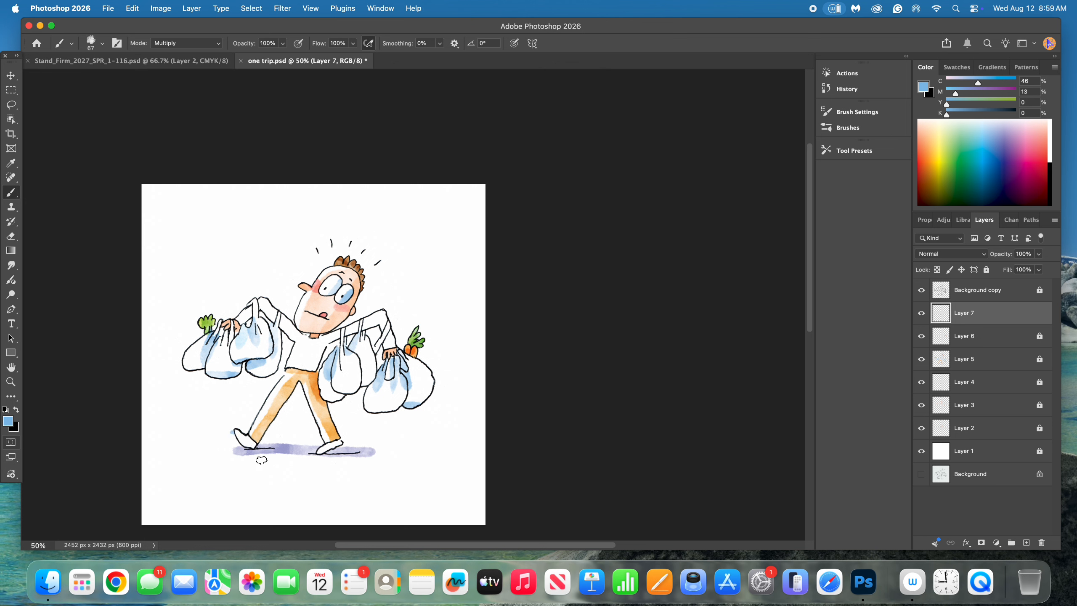
left_click_drag(233, 433, 257, 454)
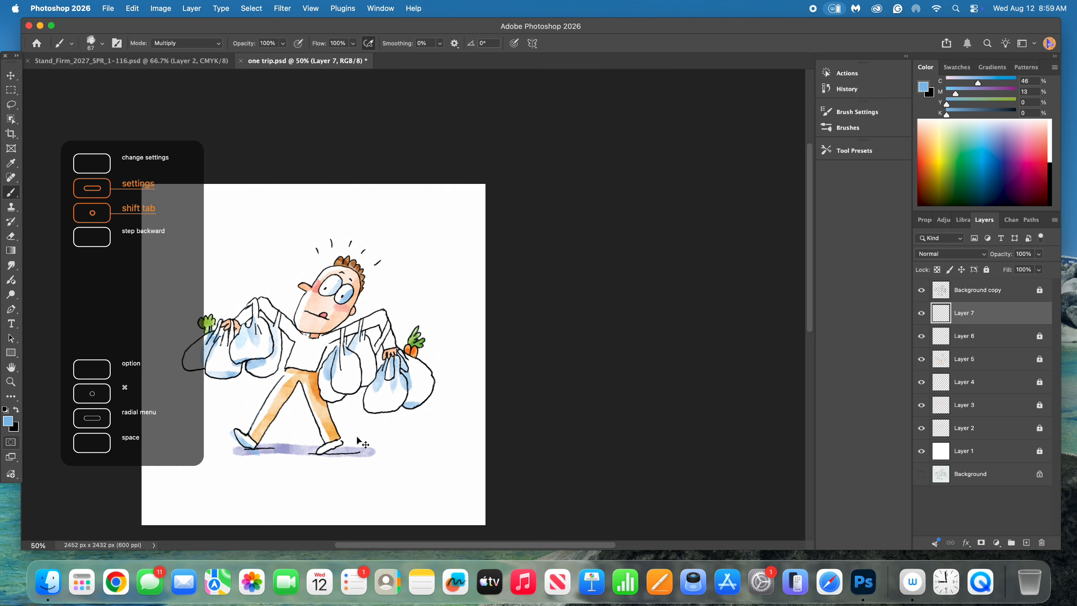
key("super+z")
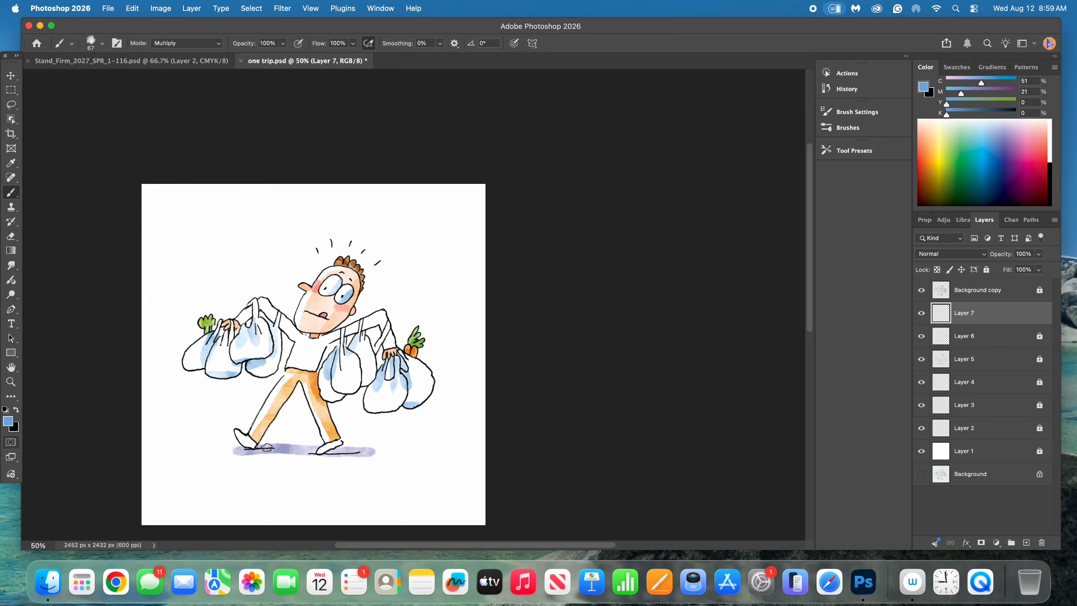
Step: Paint blue (C 51%, M 21%) along both shoes and the surprise lines above the head with the 83 px watercolor brush
left_click(103, 43)
left_click_drag(110, 79, 113, 79)
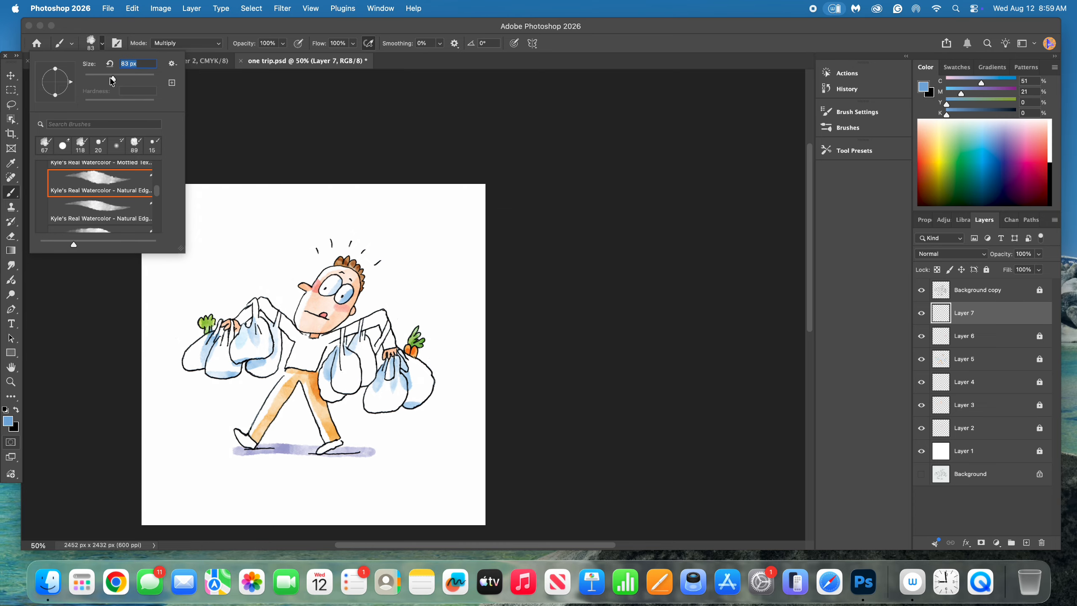
left_click_drag(234, 435, 256, 454)
left_click_drag(341, 444, 322, 454)
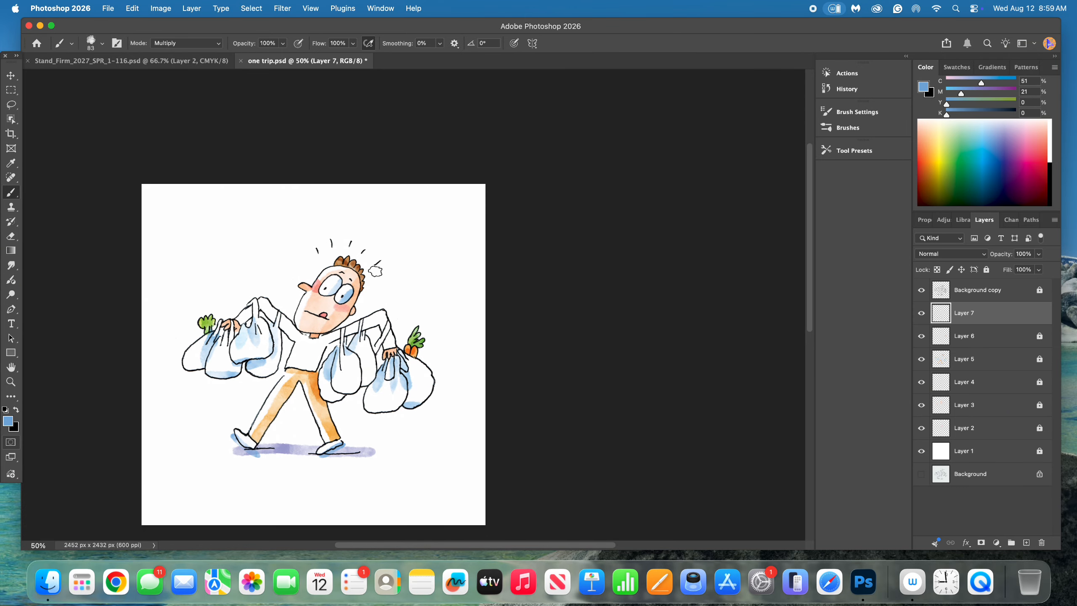
mouse_move(316, 246)
left_mouse_down()
mouse_move(320, 267)
mouse_move(331, 236)
mouse_move(334, 253)
mouse_move(350, 238)
mouse_move(345, 251)
mouse_move(366, 265)
mouse_move(369, 244)
mouse_move(357, 261)
mouse_move(383, 258)
left_mouse_up()
Step: Paint the man's shirt and both sleeves yellow (M 10%, Y 100%) on Layer 7
left_click(948, 151)
mouse_move(948, 94)
left_mouse_down()
mouse_move(957, 95)
mouse_move(937, 82)
left_mouse_up()
left_click_drag(1000, 104, 1026, 101)
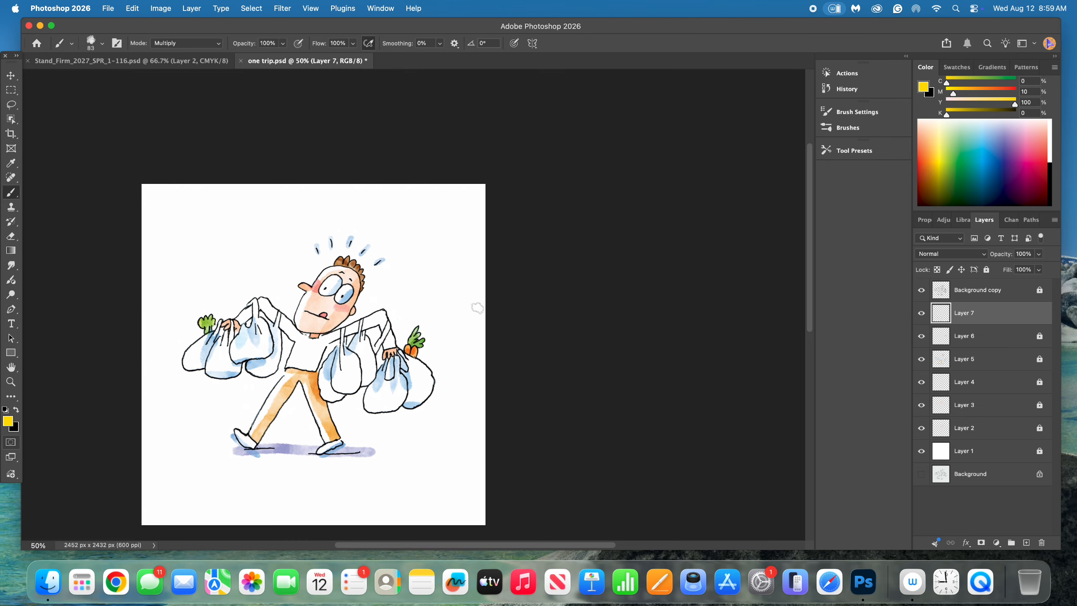
mouse_move(239, 324)
left_mouse_down()
mouse_move(264, 301)
mouse_move(301, 344)
mouse_move(295, 362)
mouse_move(381, 322)
mouse_move(380, 347)
left_mouse_up()
Step: Shade both sleeves around the bag handles and the right elbow in deeper yellow (M 20%, Y 100%)
left_click(961, 95)
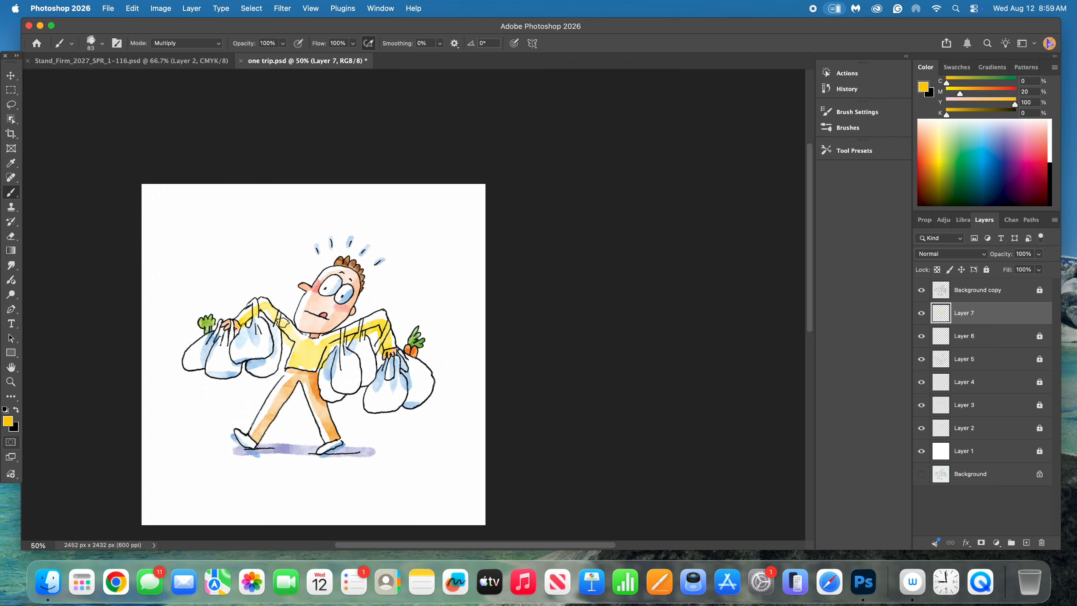
left_click(286, 329)
left_click_drag(276, 327, 280, 306)
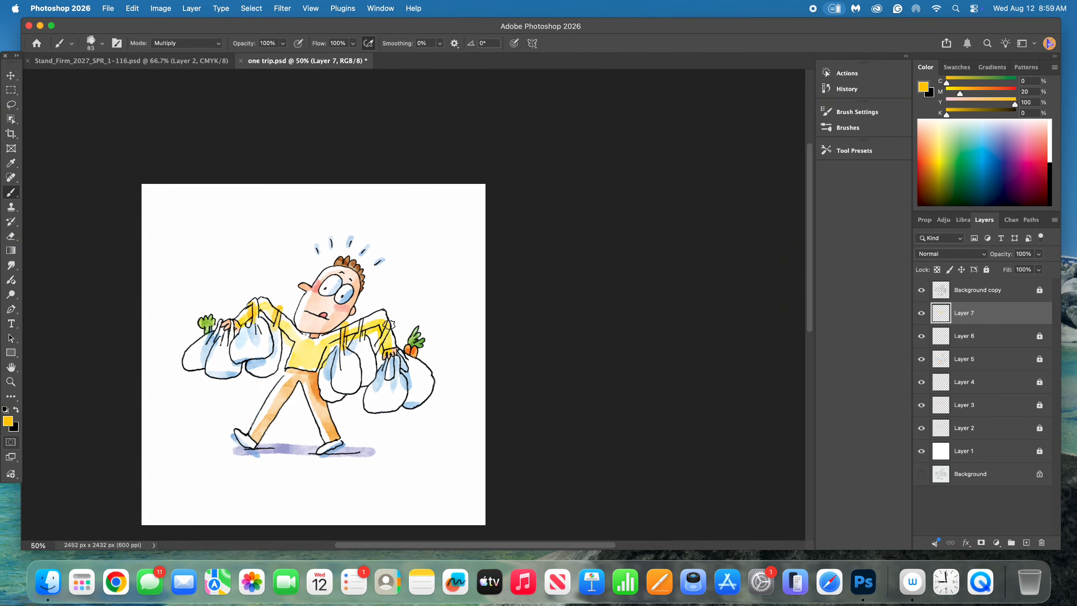
mouse_move(361, 340)
left_mouse_down()
mouse_move(366, 316)
mouse_move(395, 316)
left_mouse_up()
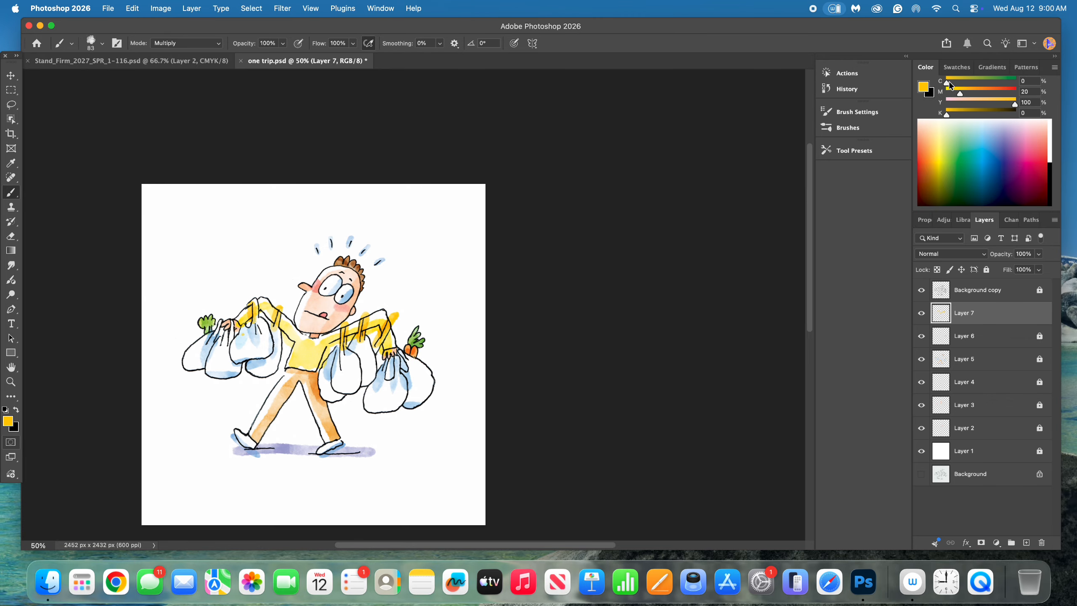
Step: Try dark brown (C 26%, M 49%, Y 100%, K 70%) stripes on the left shoe with a 57 px brush and undo them
left_click_drag(950, 85, 994, 115)
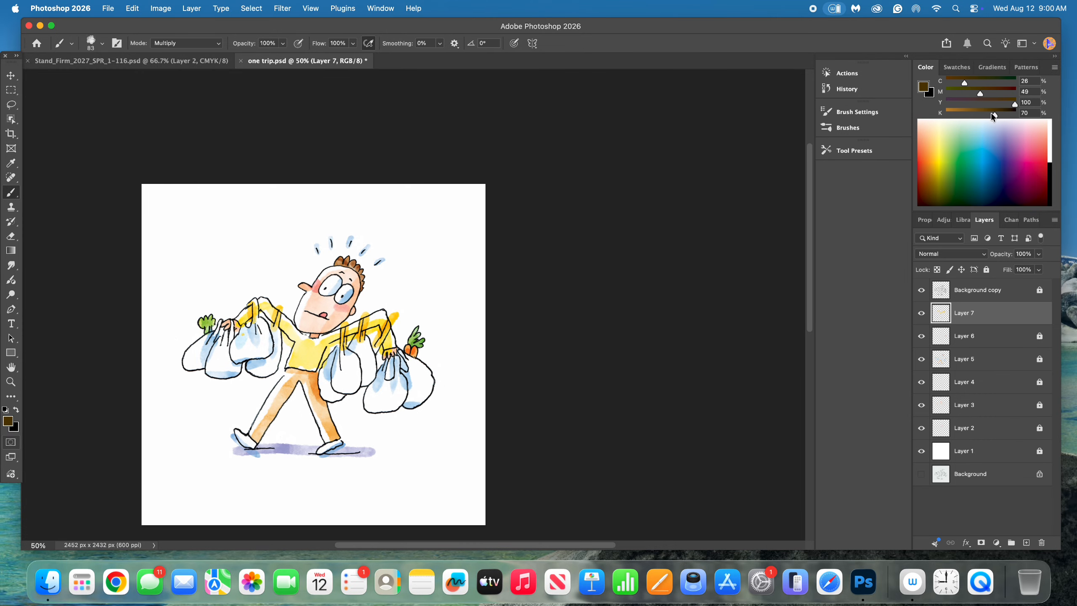
left_click(102, 43)
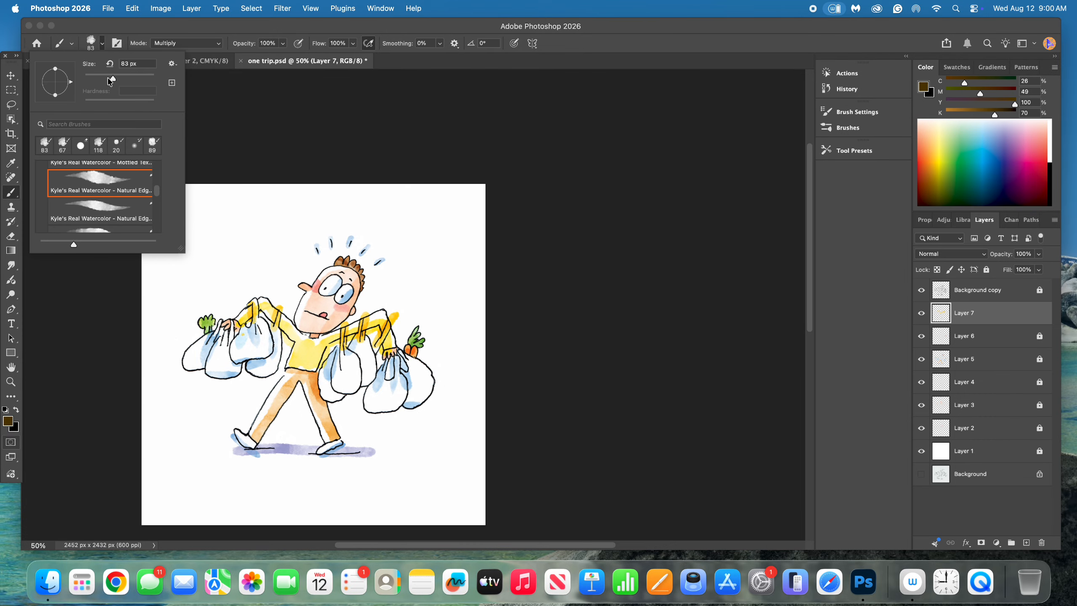
left_click_drag(110, 81, 104, 80)
left_click(247, 433)
left_click_drag(247, 433, 238, 449)
key("super+z")
key("super+z")
Step: Set the colour to C 44%, M 49%, Y 62%, K 88%, test 57 px stripes on the left shoe and undo them
left_click_drag(998, 100, 990, 102)
left_click(1006, 112)
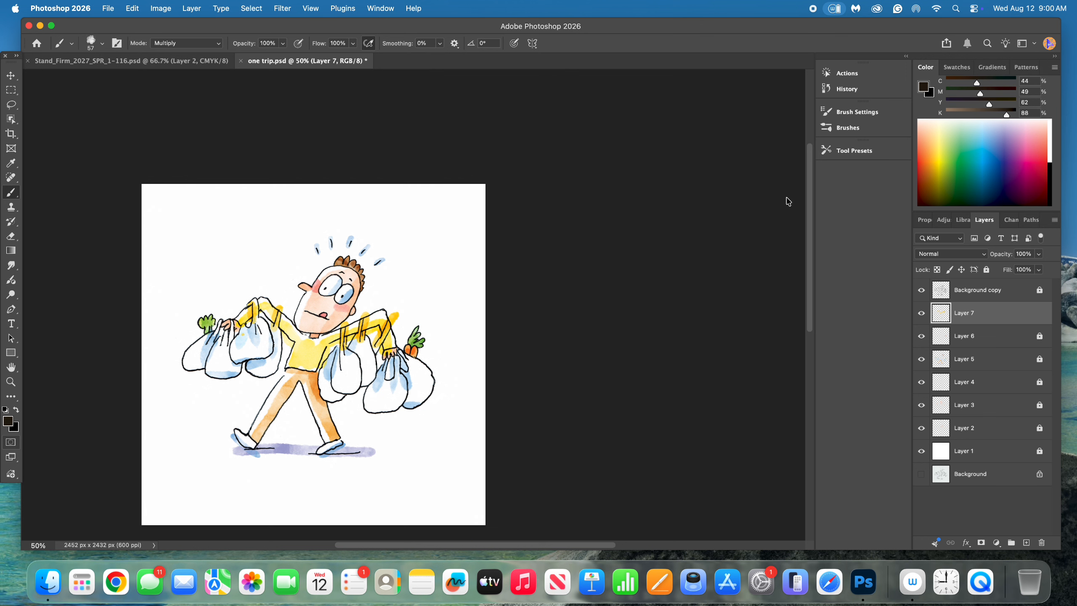
mouse_move(242, 437)
left_mouse_down()
mouse_move(237, 470)
mouse_move(250, 445)
left_mouse_up()
key("super+z")
key("super+z")
key("super+z")
key("super+z")
Step: Paint near-black stripes across both shoes with the watercolor brush reduced to 33 px
left_click(103, 44)
left_click(96, 81)
left_click(246, 434)
left_click_drag(335, 462, 328, 443)
Step: Hide Layers 6 through 2 so only Layer 7's colour is visible with the line art on white
left_click_drag(925, 318, 925, 338)
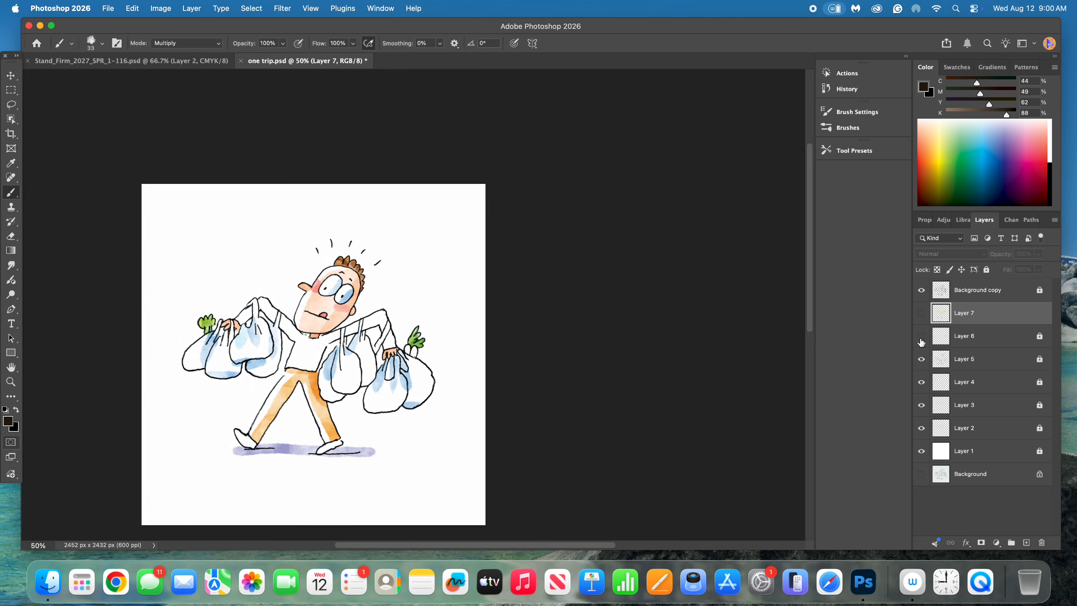
left_click(922, 359)
left_click(921, 358)
left_click(922, 337)
left_click_drag(923, 344, 922, 433)
left_click(921, 313)
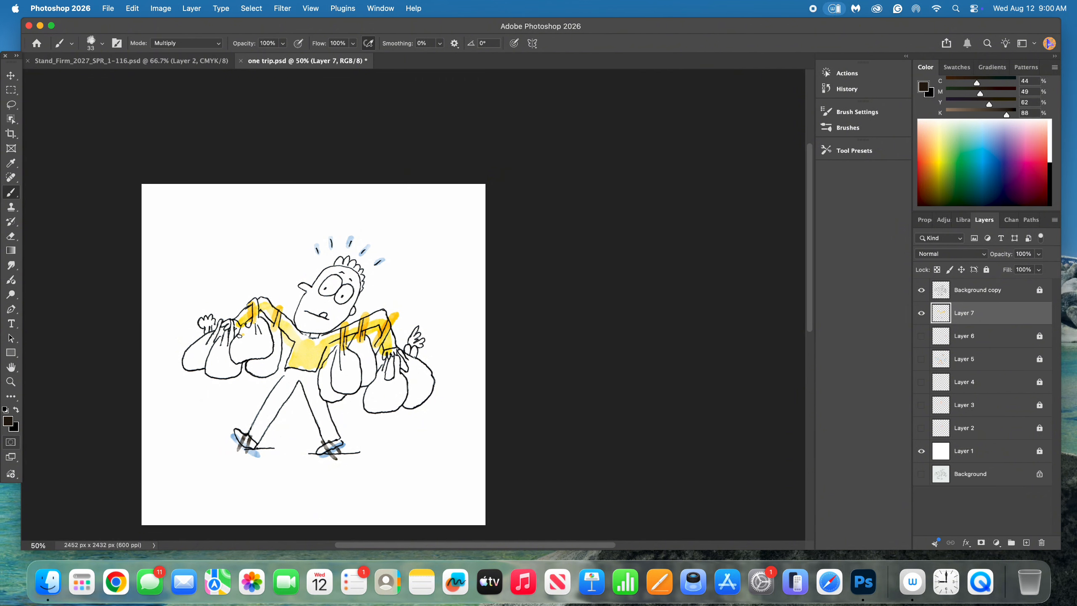
Step: Erase the yellow outside the outlines of the left sleeve, bag handles and left side of the shirt with the 27 px eraser
left_click(8, 382)
left_click(279, 342)
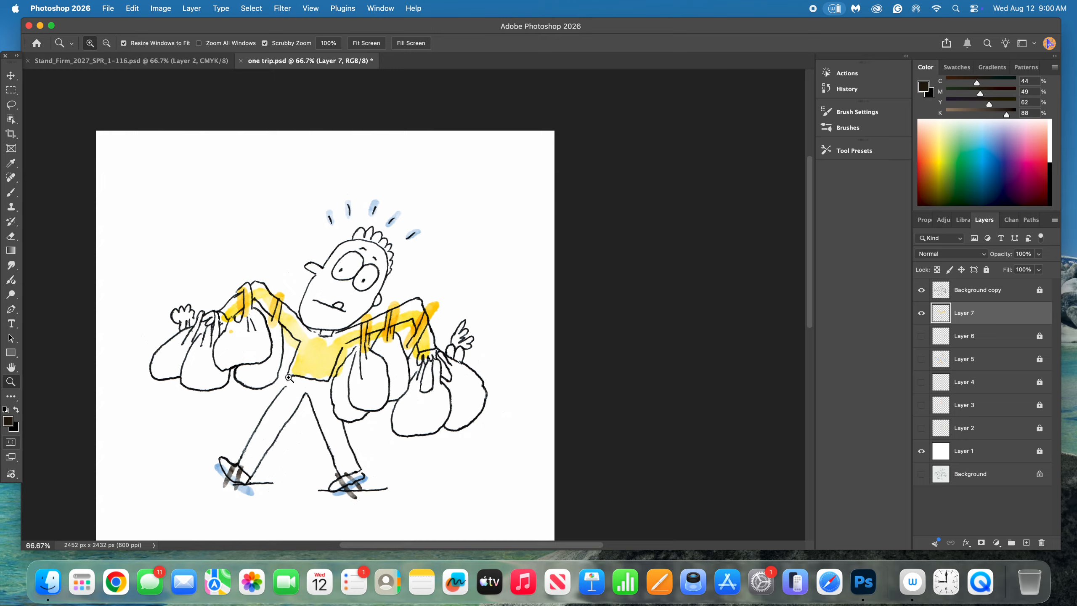
left_click(294, 323)
left_click(253, 358)
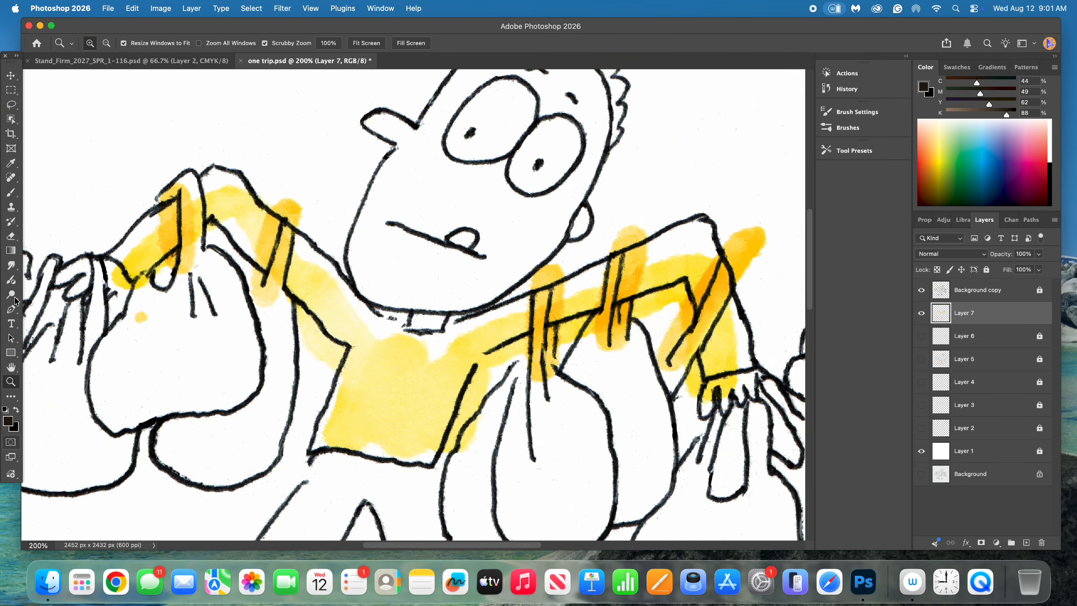
left_click(11, 236)
left_click(143, 316)
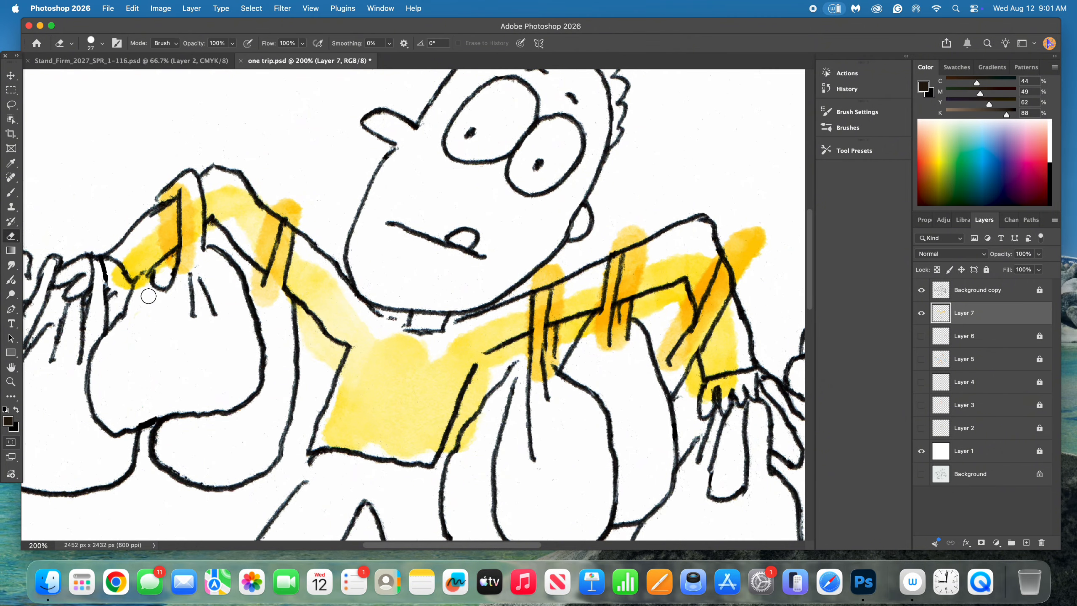
mouse_move(148, 296)
left_mouse_down()
mouse_move(113, 264)
mouse_move(158, 278)
mouse_move(181, 255)
mouse_move(179, 280)
mouse_move(193, 256)
mouse_move(188, 195)
mouse_move(169, 194)
mouse_move(188, 187)
mouse_move(211, 236)
left_mouse_up()
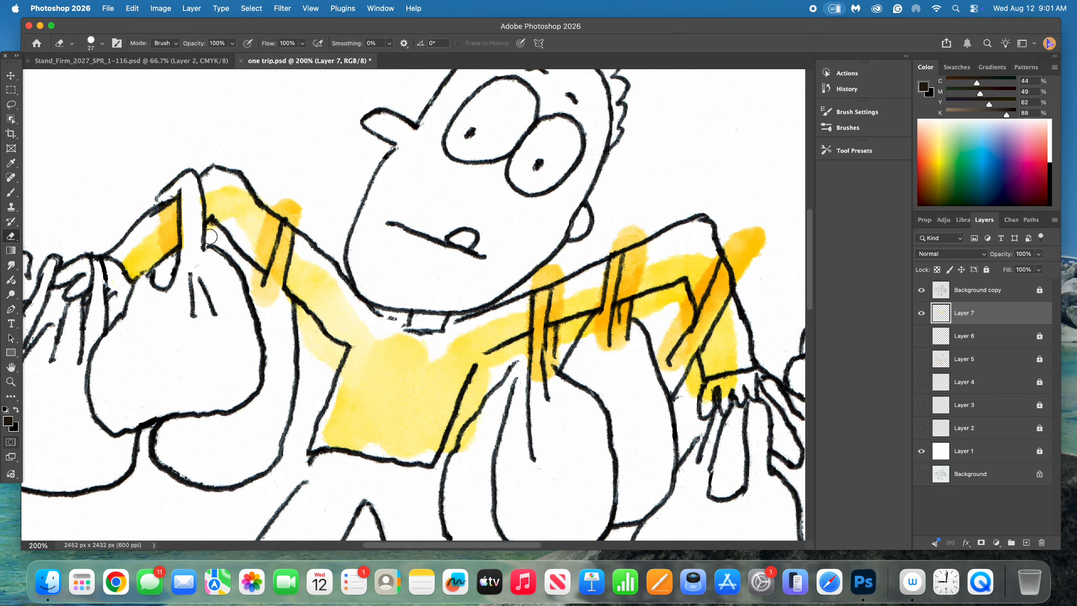
mouse_move(279, 205)
left_mouse_down()
mouse_move(291, 207)
mouse_move(291, 194)
mouse_move(292, 215)
left_mouse_up()
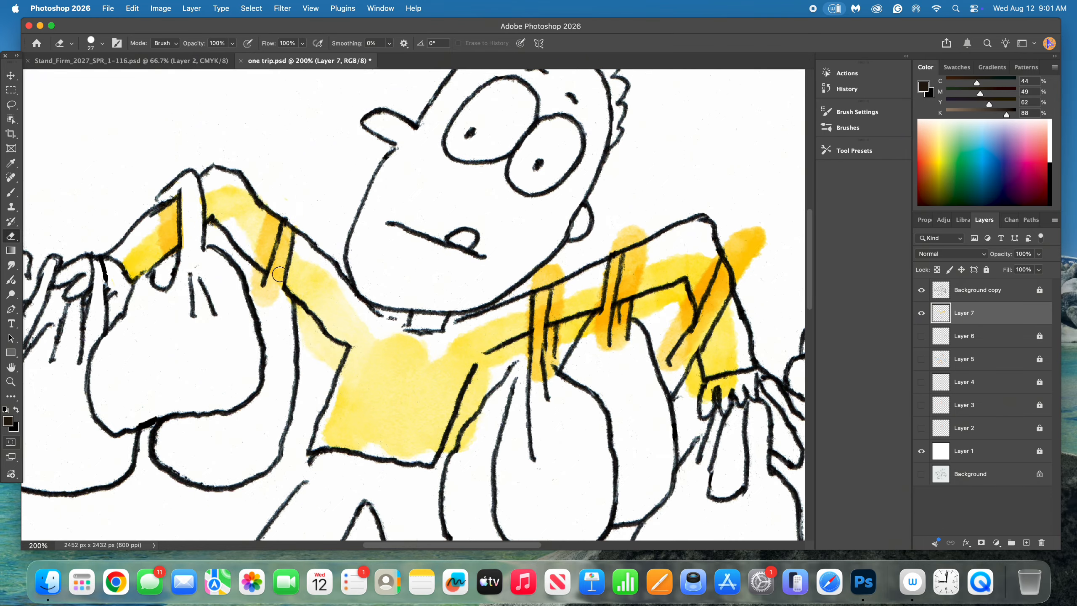
mouse_move(279, 274)
left_mouse_down()
mouse_move(265, 304)
mouse_move(276, 277)
mouse_move(275, 300)
mouse_move(280, 289)
mouse_move(292, 305)
mouse_move(253, 282)
mouse_move(262, 279)
mouse_move(260, 312)
mouse_move(302, 347)
mouse_move(315, 334)
mouse_move(298, 310)
mouse_move(338, 352)
mouse_move(328, 377)
mouse_move(328, 350)
left_mouse_up()
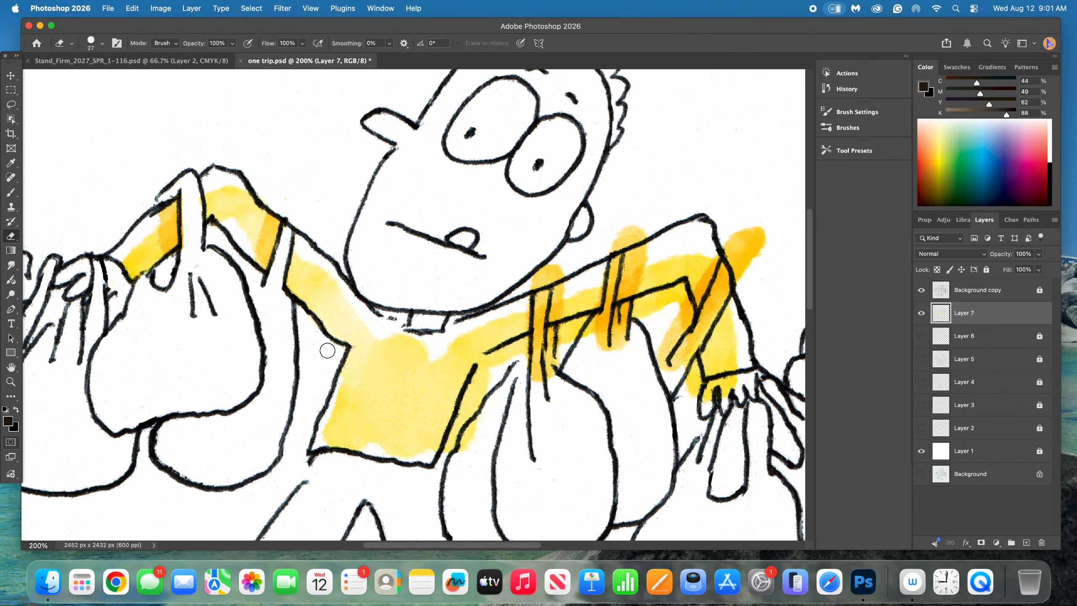
Step: Erase the yellow spilling past the shirt's right side, right sleeve, bag handles, elbow and cuff
mouse_move(481, 411)
left_mouse_down()
mouse_move(450, 453)
mouse_move(478, 374)
left_mouse_up()
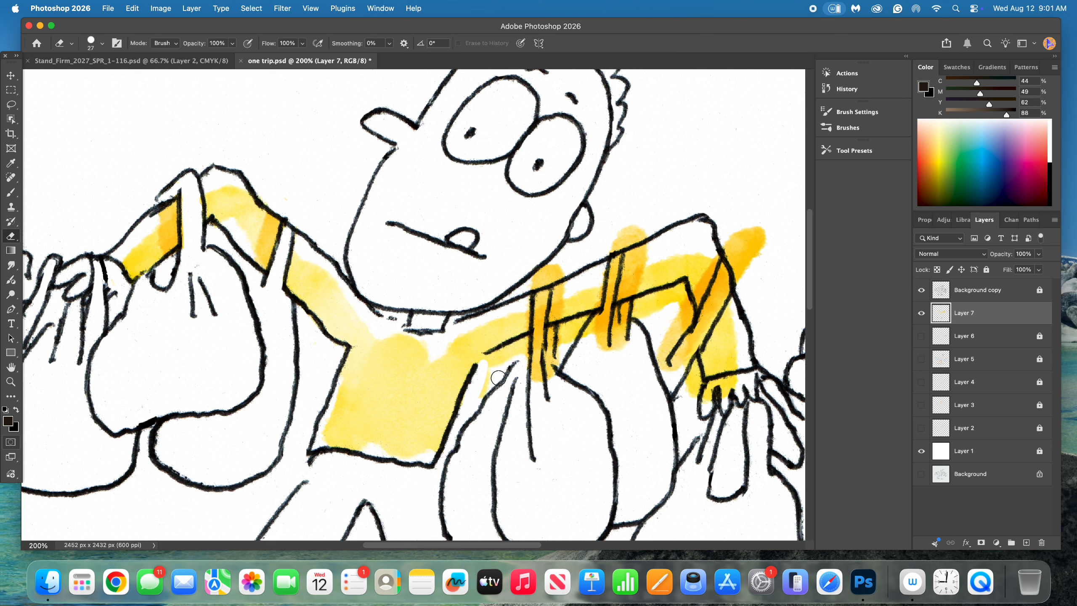
mouse_move(527, 286)
left_mouse_down()
mouse_move(562, 268)
mouse_move(545, 265)
mouse_move(536, 283)
mouse_move(535, 384)
mouse_move(524, 401)
mouse_move(503, 398)
mouse_move(481, 382)
mouse_move(485, 365)
mouse_move(534, 344)
mouse_move(507, 351)
mouse_move(564, 334)
mouse_move(547, 333)
mouse_move(543, 375)
mouse_move(578, 341)
mouse_move(555, 345)
mouse_move(548, 337)
mouse_move(565, 328)
mouse_move(632, 308)
mouse_move(588, 341)
mouse_move(627, 326)
mouse_move(606, 351)
mouse_move(626, 333)
left_mouse_up()
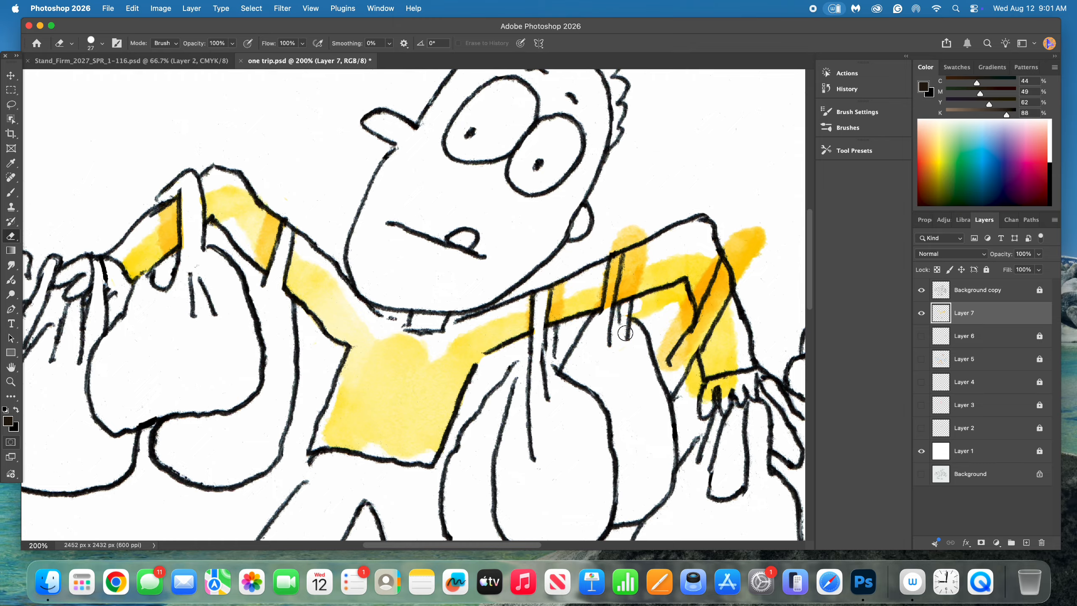
left_click_drag(611, 268, 609, 302)
mouse_move(616, 265)
left_mouse_down()
mouse_move(640, 228)
mouse_move(609, 250)
mouse_move(634, 223)
mouse_move(617, 246)
left_mouse_up()
mouse_move(639, 311)
left_mouse_down()
mouse_move(661, 295)
mouse_move(665, 310)
mouse_move(675, 294)
mouse_move(655, 310)
mouse_move(680, 288)
mouse_move(682, 334)
mouse_move(687, 325)
mouse_move(686, 314)
mouse_move(658, 363)
mouse_move(659, 385)
mouse_move(734, 276)
mouse_move(690, 313)
left_mouse_up()
mouse_move(739, 251)
left_mouse_down()
mouse_move(738, 267)
mouse_move(747, 238)
mouse_move(753, 258)
mouse_move(762, 236)
left_mouse_up()
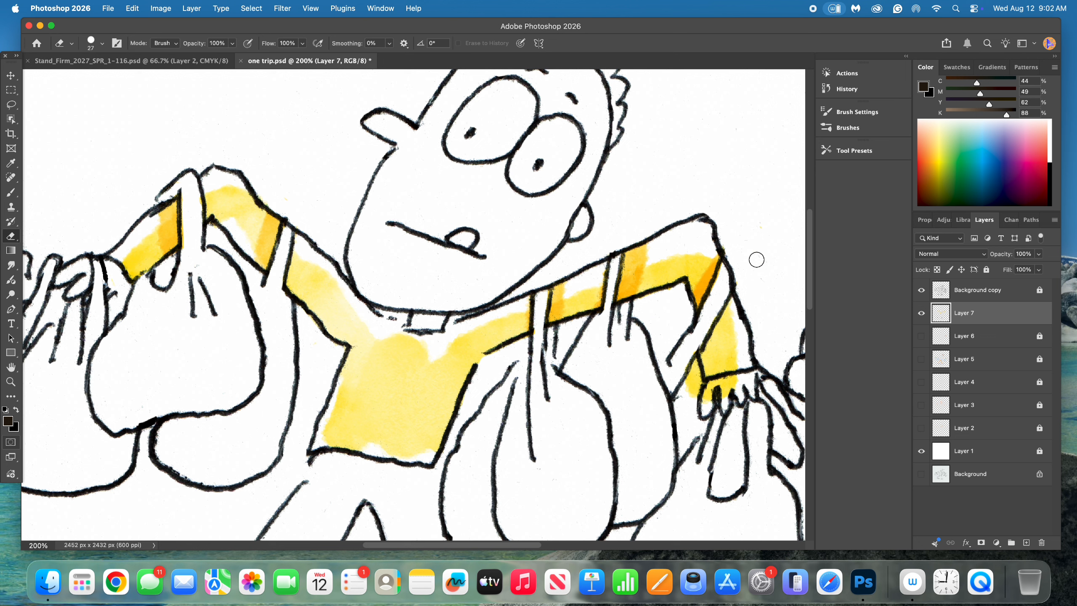
mouse_move(733, 392)
left_mouse_down()
mouse_move(691, 400)
mouse_move(692, 383)
mouse_move(685, 402)
mouse_move(697, 377)
left_mouse_up()
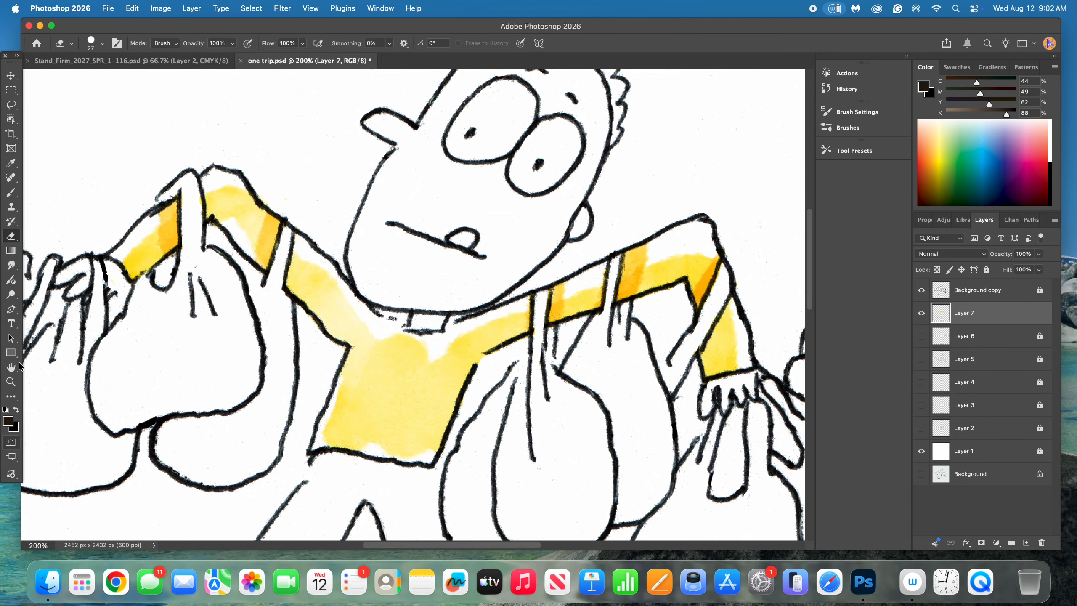
Step: Erase the blue and dark stripe paint extending outside the outlines of both shoes
left_click(10, 381)
left_click(348, 338, "alt")
left_click(348, 337, "alt")
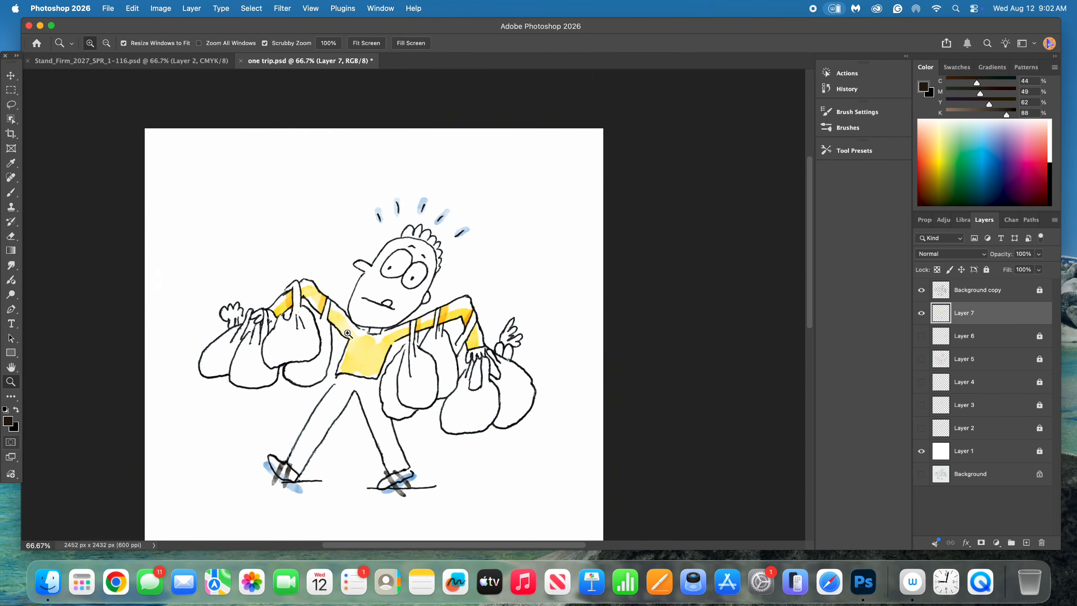
left_click(332, 504)
left_click(304, 496)
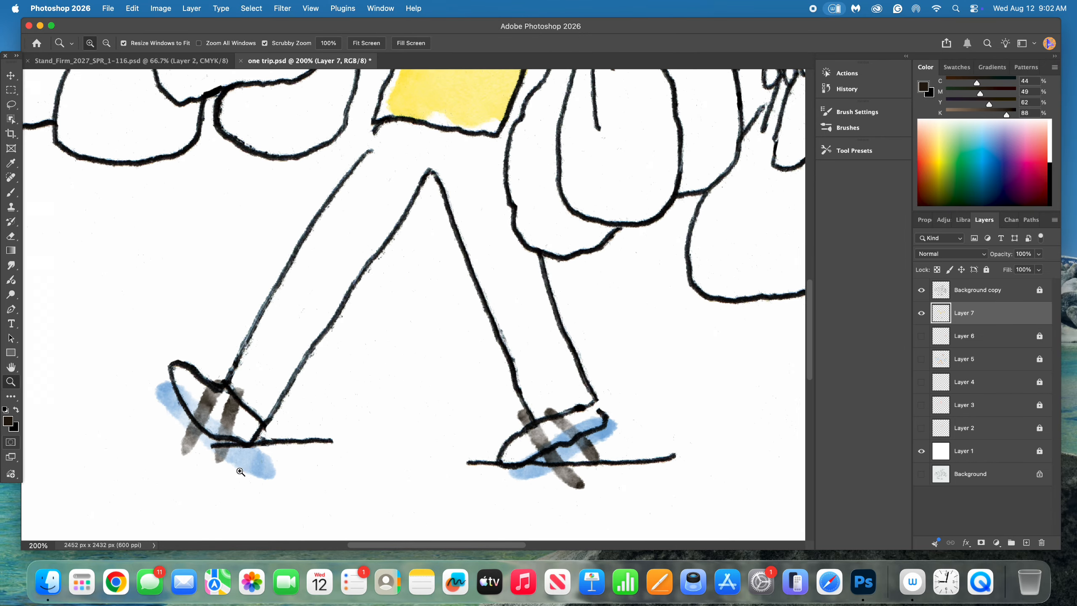
left_click(10, 237)
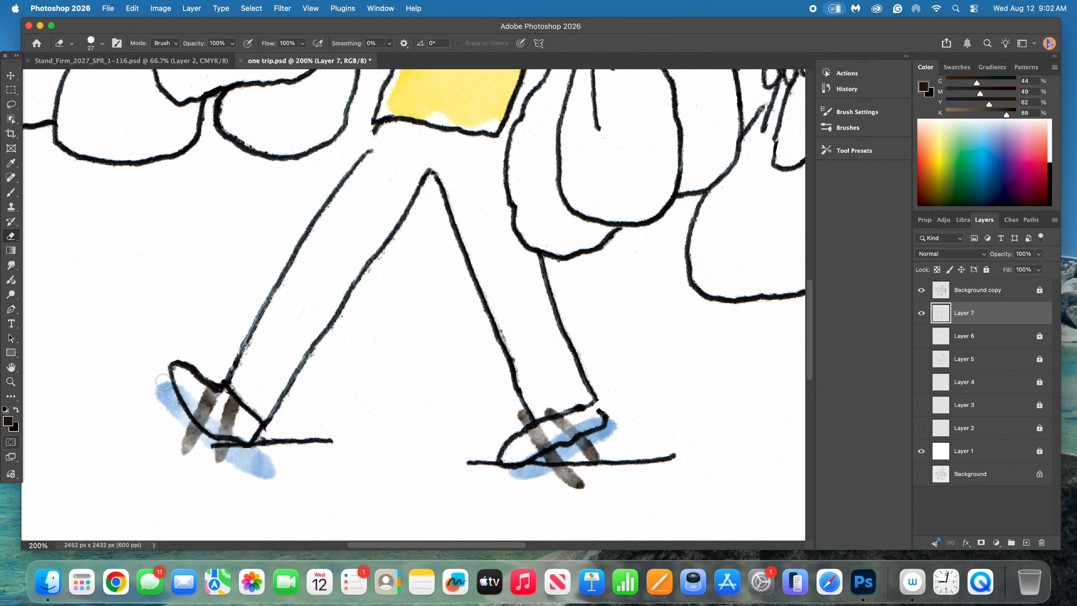
mouse_move(163, 382)
left_mouse_down()
mouse_move(200, 440)
mouse_move(186, 425)
mouse_move(197, 463)
mouse_move(185, 450)
mouse_move(221, 446)
mouse_move(204, 438)
mouse_move(255, 460)
mouse_move(226, 455)
mouse_move(259, 449)
mouse_move(281, 463)
mouse_move(254, 461)
left_mouse_up()
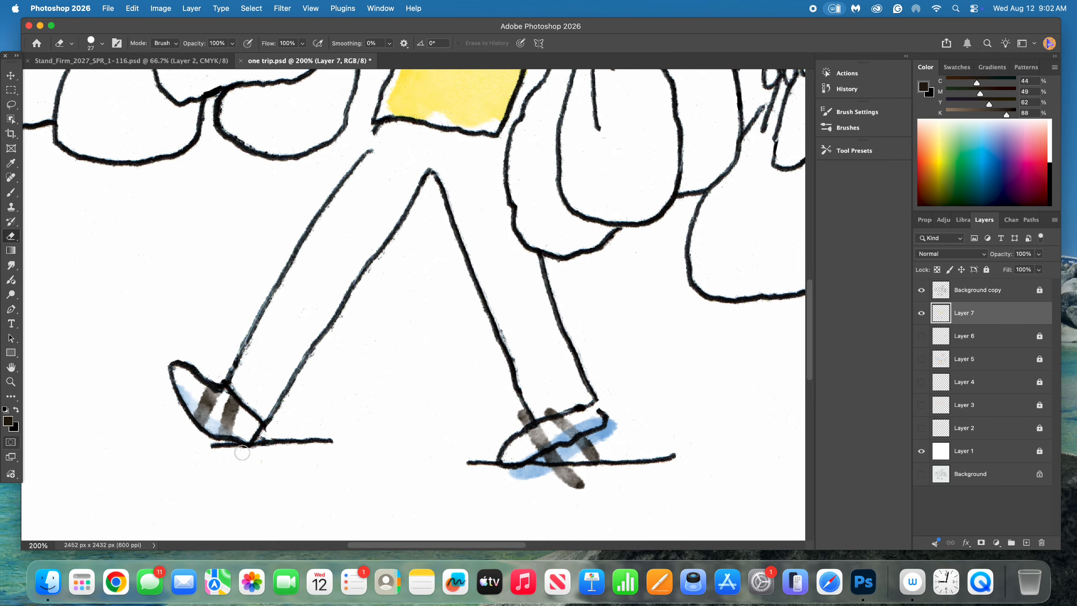
mouse_move(576, 476)
left_mouse_down()
mouse_move(509, 473)
mouse_move(565, 455)
mouse_move(545, 468)
mouse_move(569, 479)
mouse_move(578, 474)
mouse_move(561, 450)
mouse_move(601, 448)
mouse_move(598, 464)
mouse_move(598, 448)
mouse_move(576, 448)
mouse_move(615, 427)
mouse_move(610, 405)
left_mouse_up()
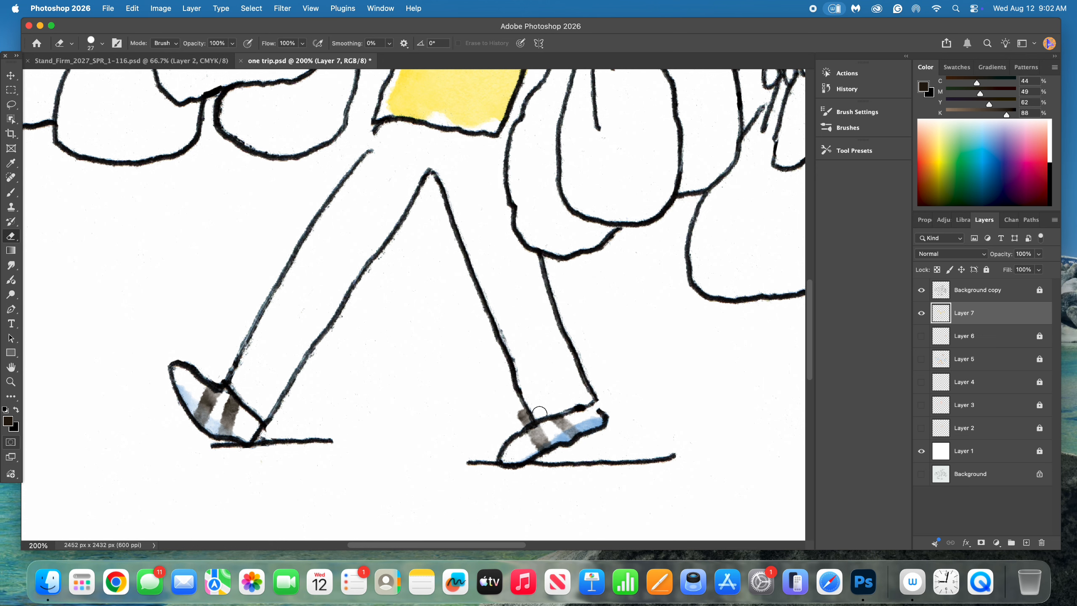
mouse_move(539, 412)
left_mouse_down()
mouse_move(517, 415)
mouse_move(543, 402)
left_mouse_up()
Step: Make Layers 2 through 6 visible again so the whole coloured cartoon shows
left_click(11, 382)
left_click(455, 329, "alt")
left_click(453, 322, "alt")
left_click(452, 322, "alt")
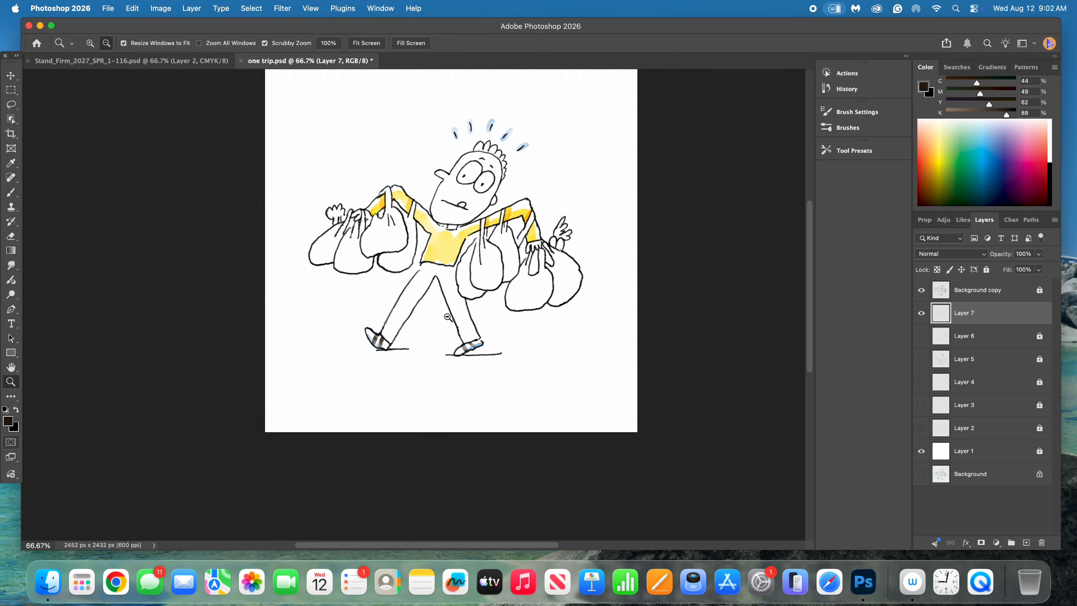
left_click(452, 322, "alt")
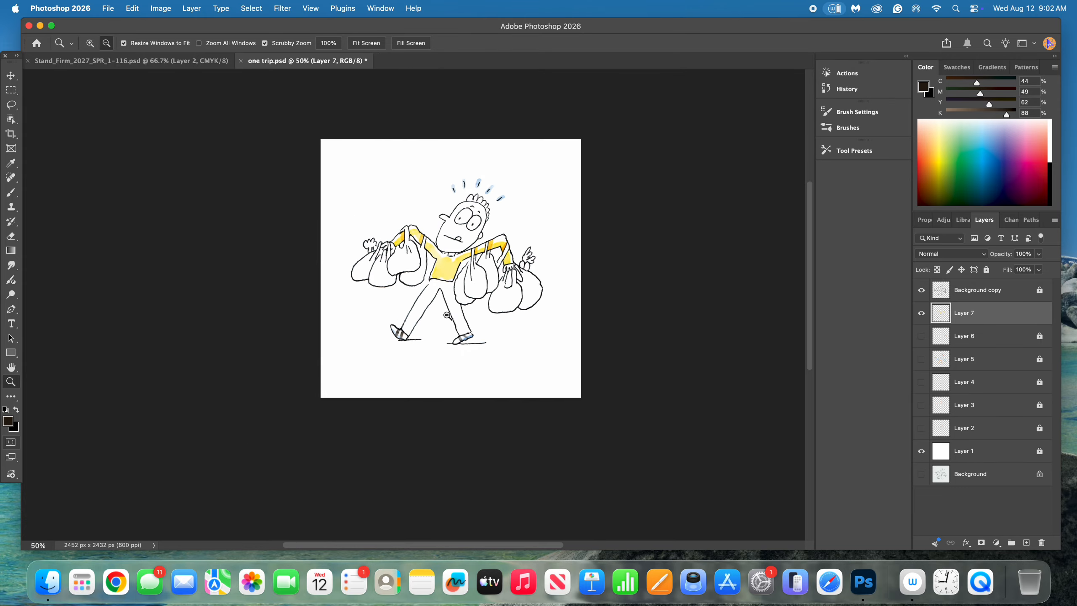
left_click(923, 423)
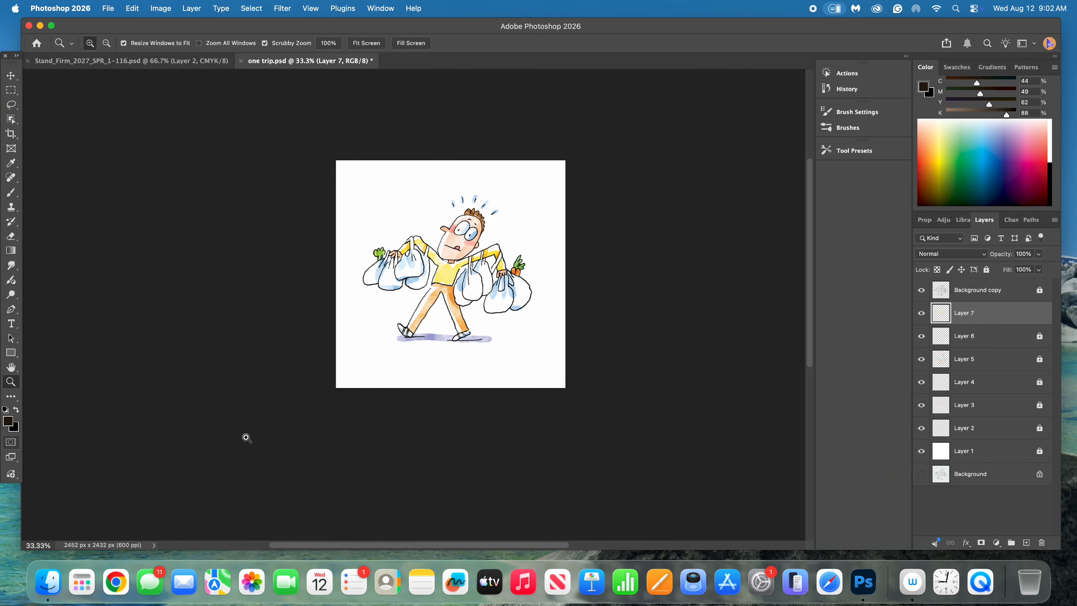
Step: Lock Layer 7 and unlock Layer 5 for editing
left_click(511, 287)
left_click(502, 291)
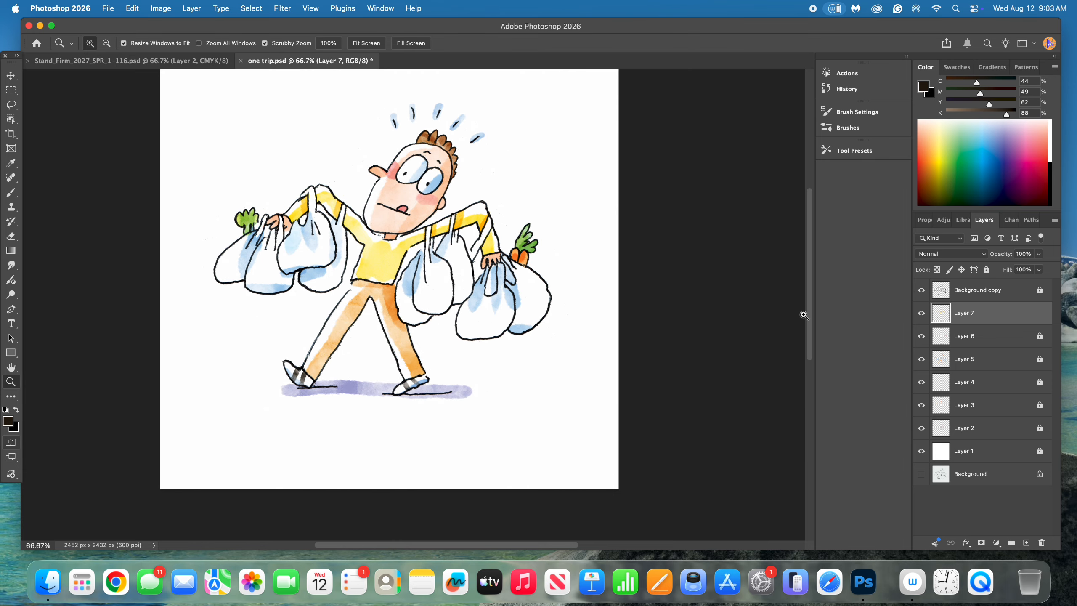
left_click(921, 360)
left_click(986, 269)
left_click(1006, 363)
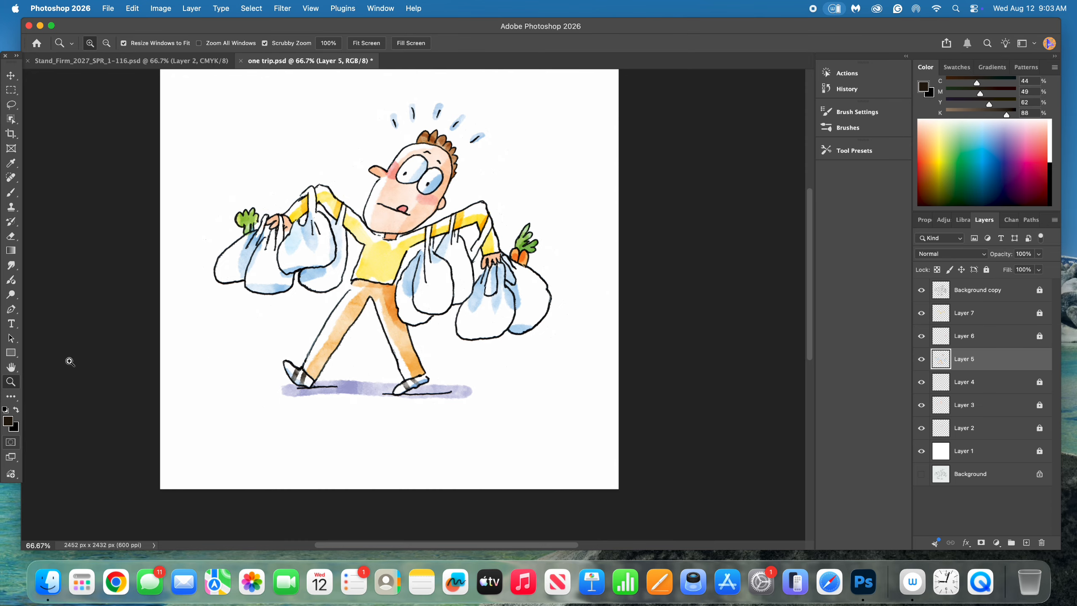
Step: Erase the blue paint inside the open bag handle loop below the hand on the carrot side
left_click(526, 271)
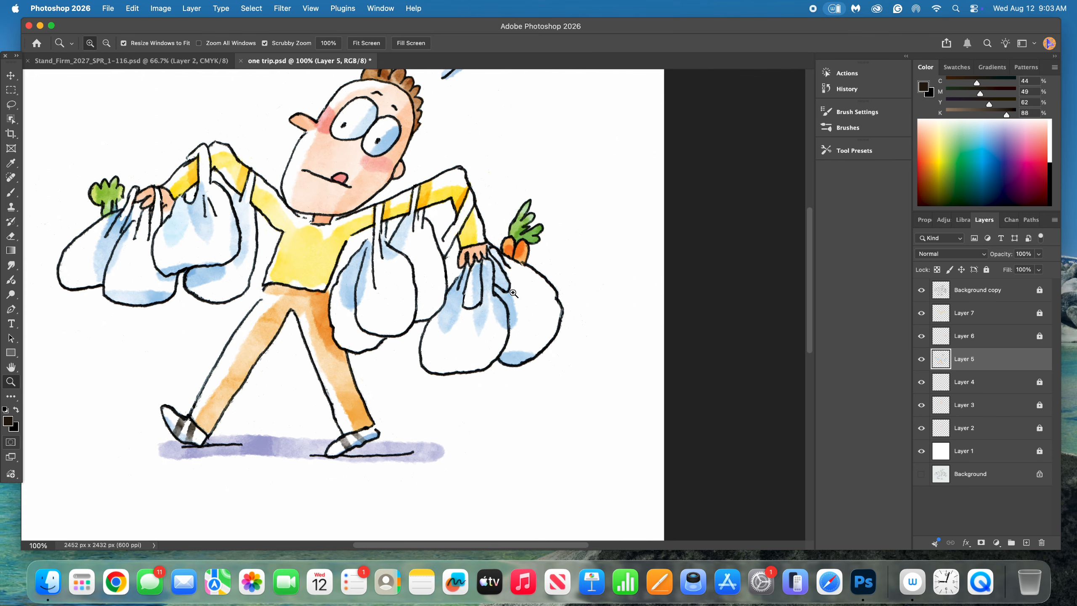
left_click(513, 296)
left_click(11, 236)
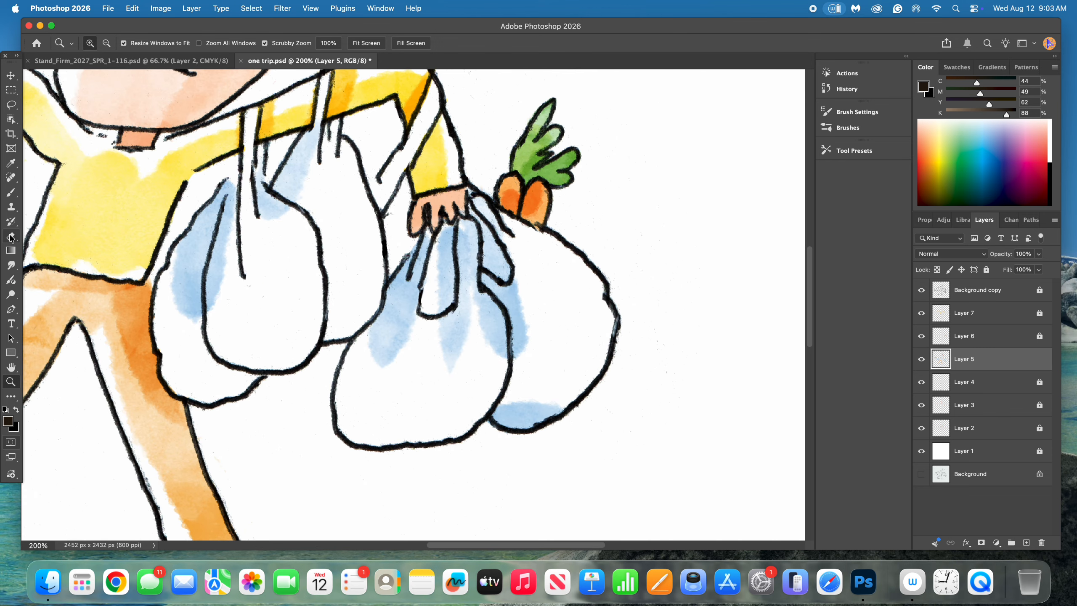
mouse_move(444, 244)
left_mouse_down()
mouse_move(442, 255)
mouse_move(445, 223)
mouse_move(437, 299)
mouse_move(446, 233)
left_mouse_up()
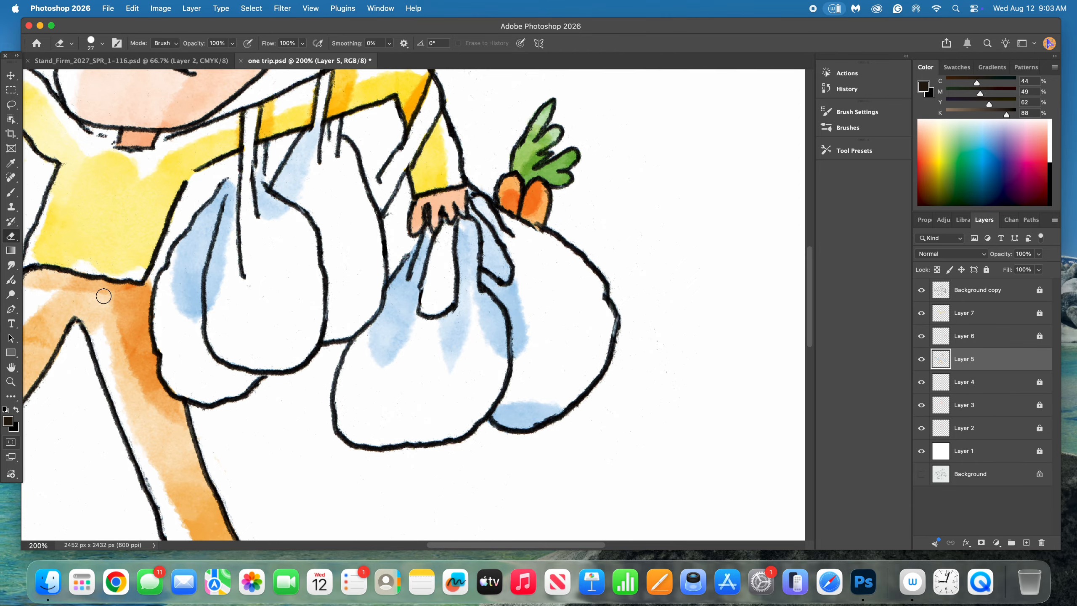
Step: Crop the excess white space above and below the figure, making the canvas about 2452 × 2237 px
key("z")
left_click(360, 344, "alt")
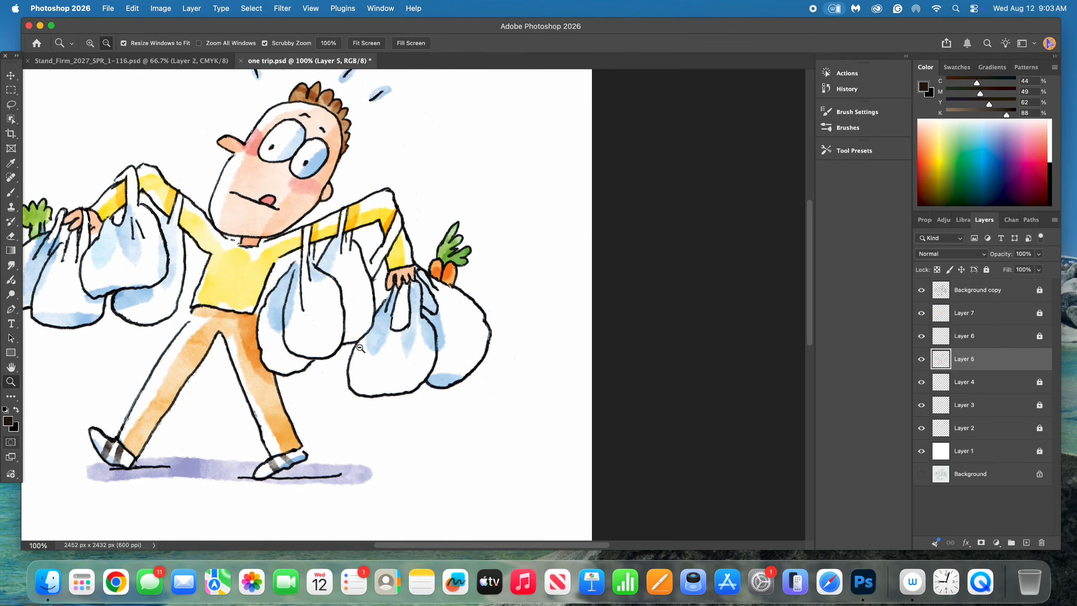
left_click(357, 344, "alt")
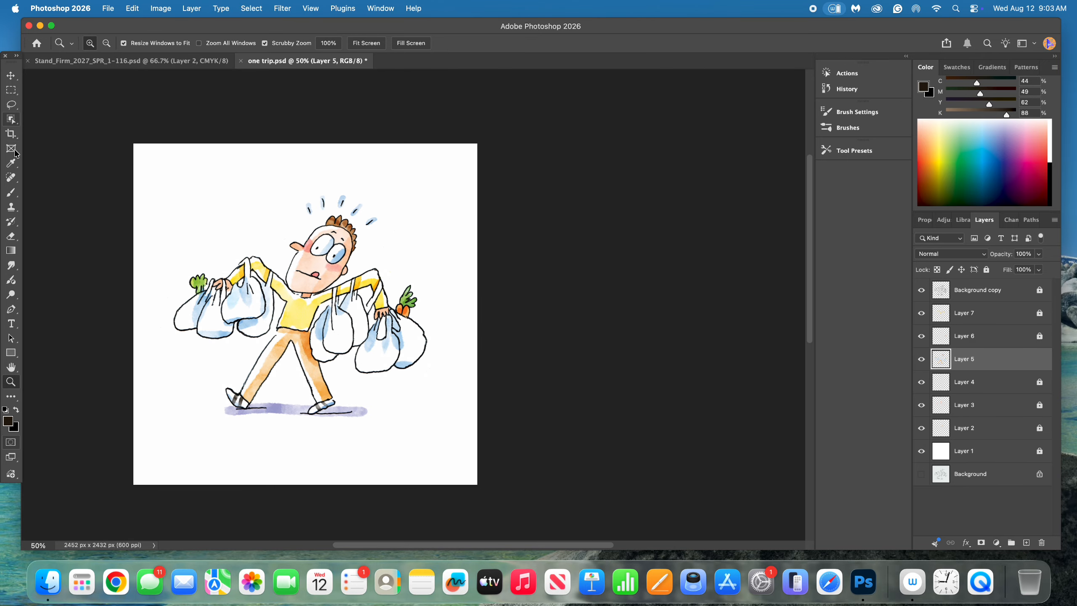
left_click(12, 134)
left_click_drag(303, 144, 303, 146)
left_click_drag(308, 484, 308, 471)
left_click(11, 75)
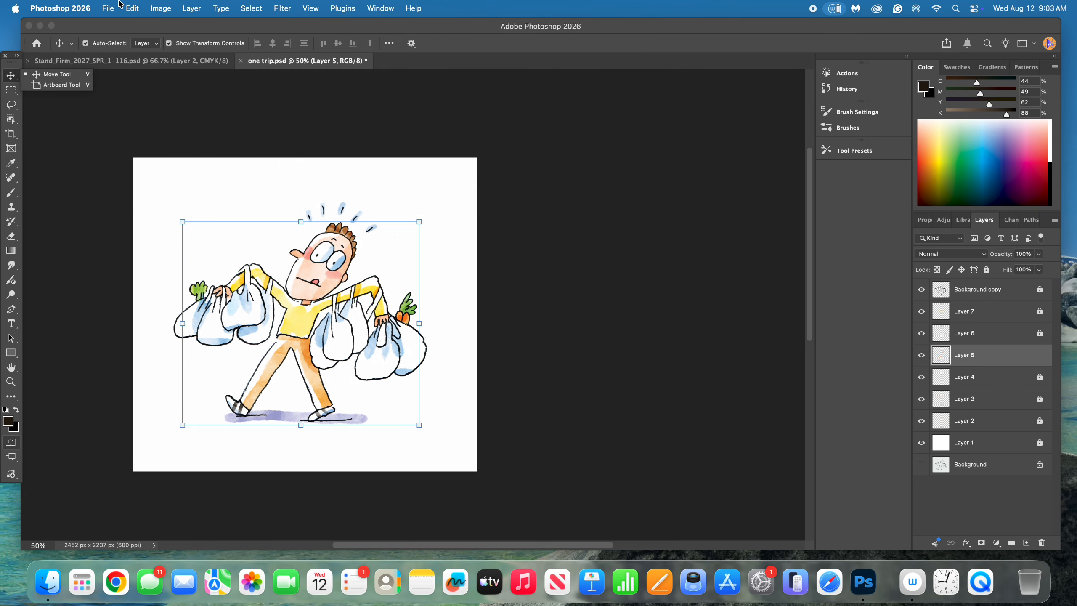
Step: Save the cropped document, lock Layer 5, and save again
left_click(108, 8)
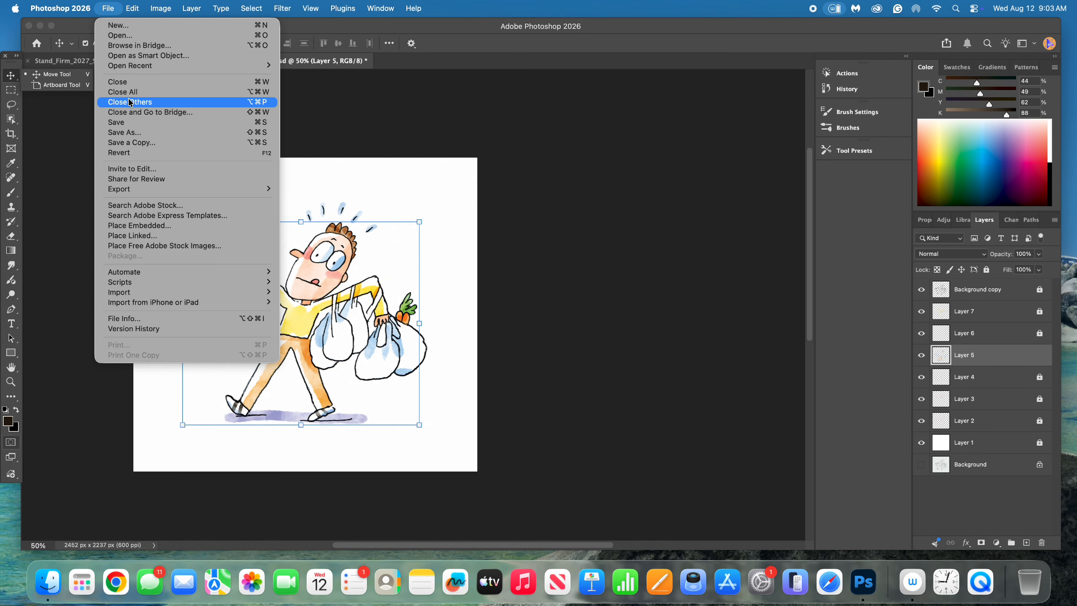
left_click(127, 122)
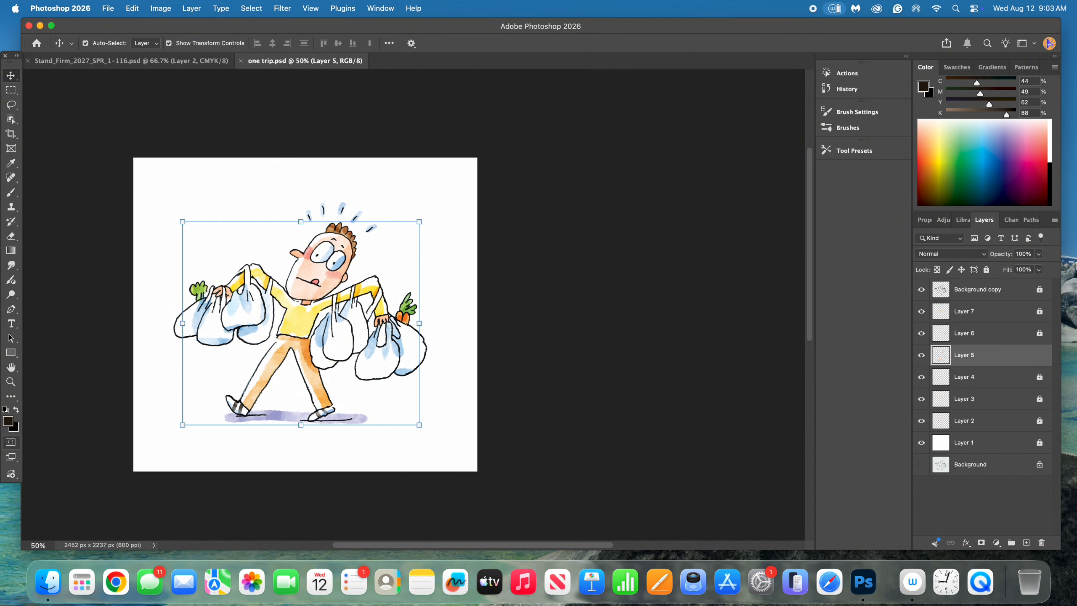
left_click(986, 270)
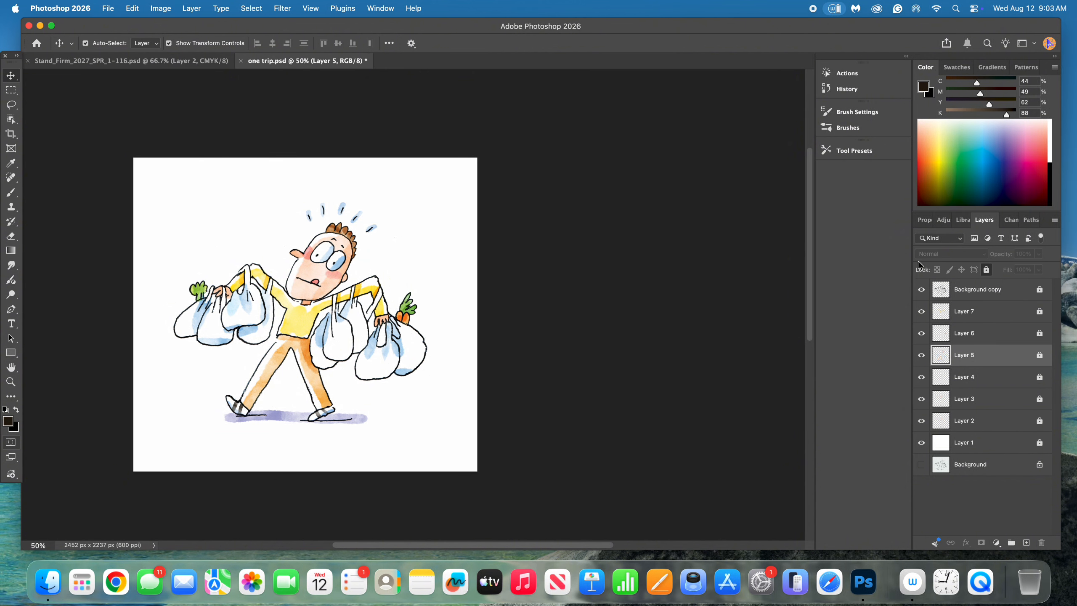
left_click(111, 8)
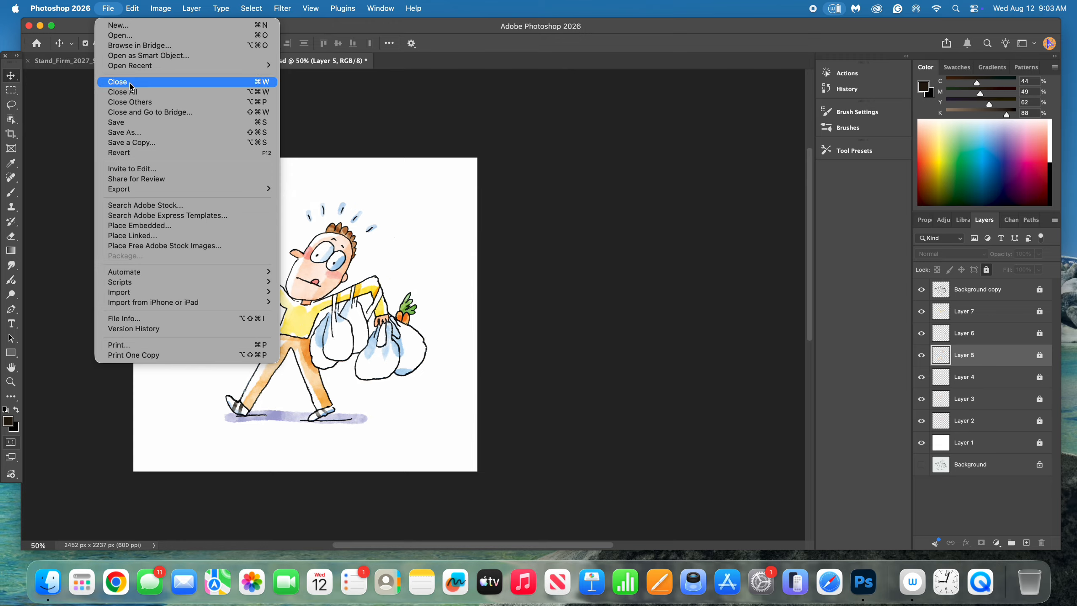
left_click(130, 122)
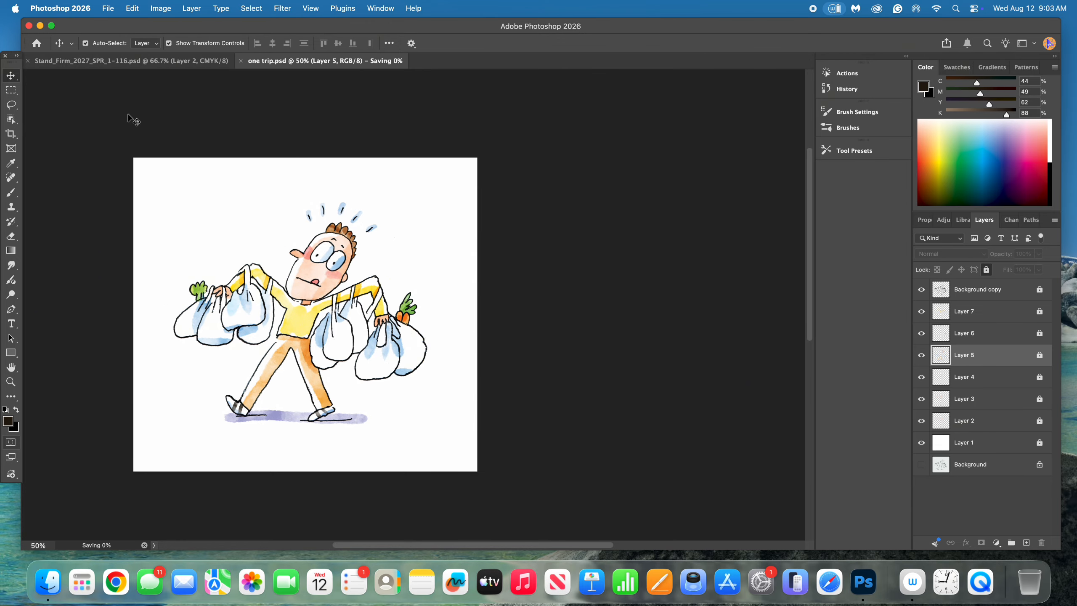
Step: Save the illustration under the new name one trip_dawn.psd on the Desktop in Photoshop format with Maximize Compatibility on
left_click(109, 9)
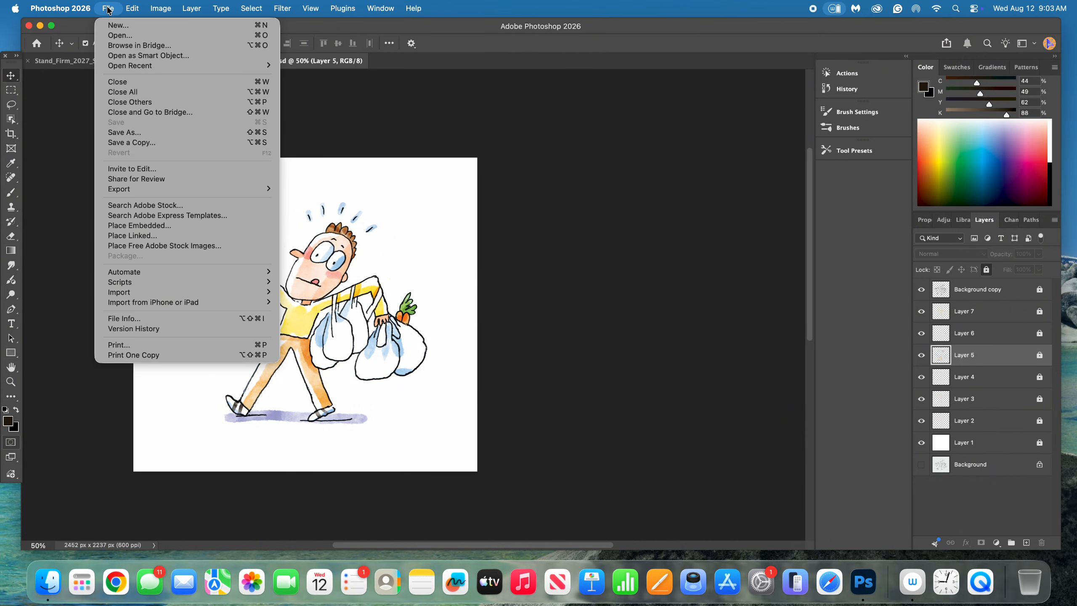
left_click(144, 131)
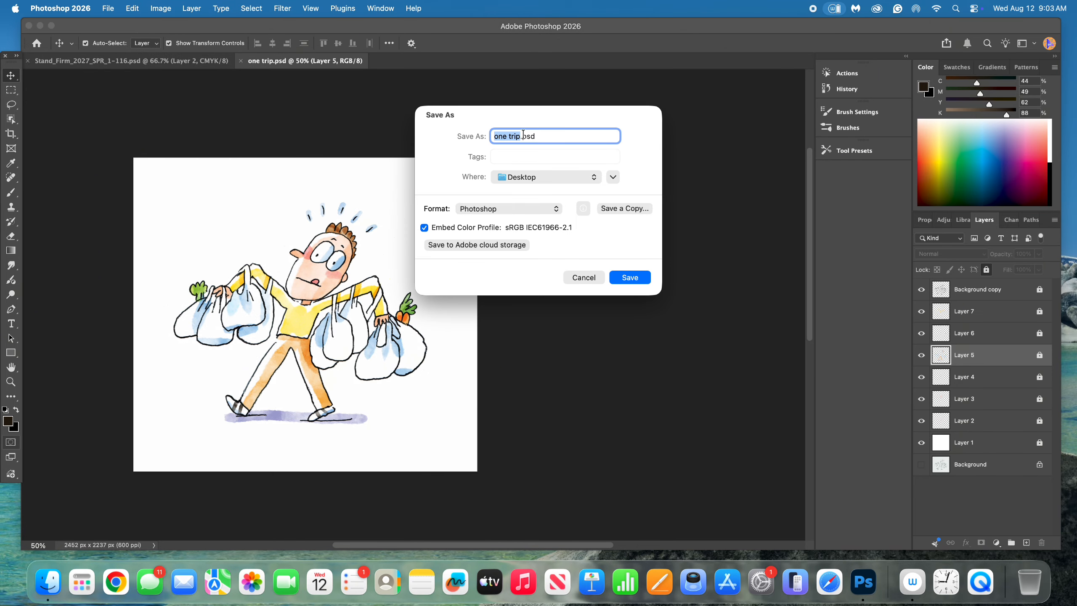
left_click(520, 136)
left_click(642, 276)
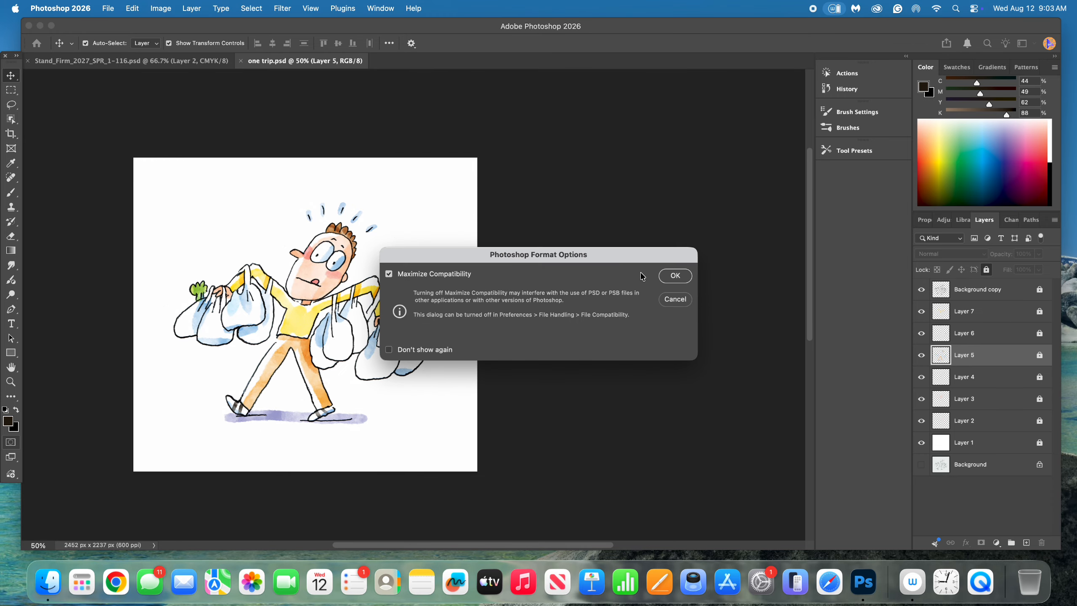
left_click(675, 274)
Step: Delete the hidden Background layer and check the artwork's transparency by briefly hiding Layer 1
left_click(224, 10)
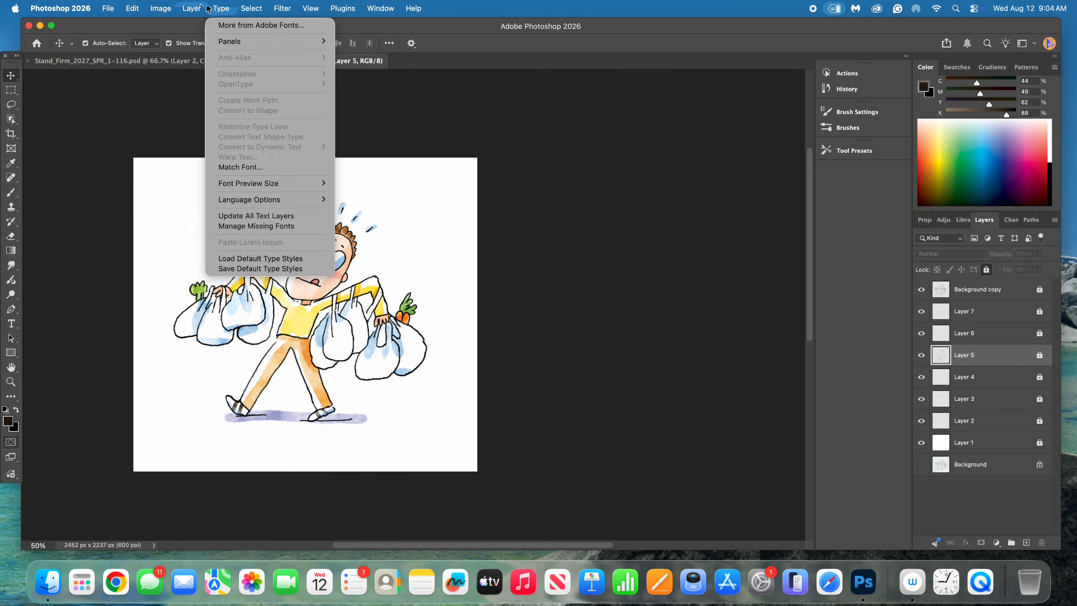
mouse_move(190, 9)
left_click(1022, 356)
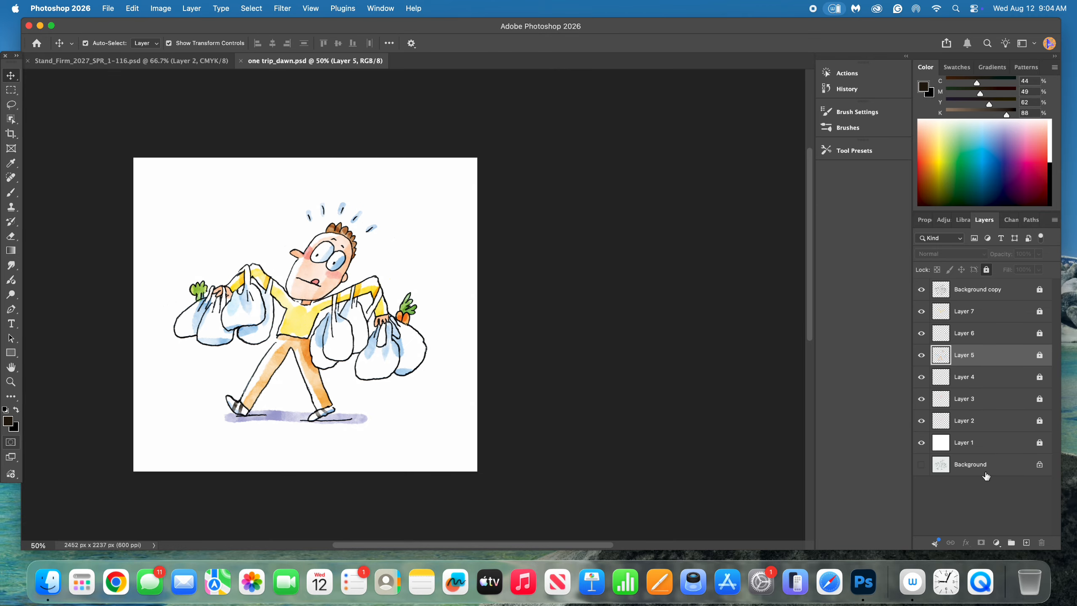
left_click_drag(1023, 468, 1041, 543)
left_click(920, 444)
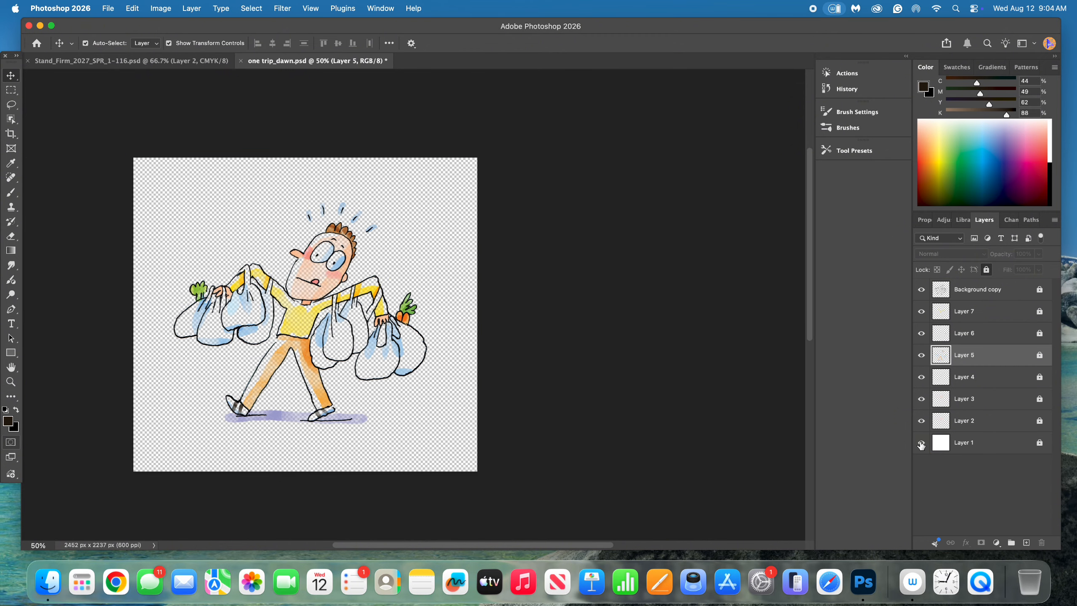
left_click(921, 444)
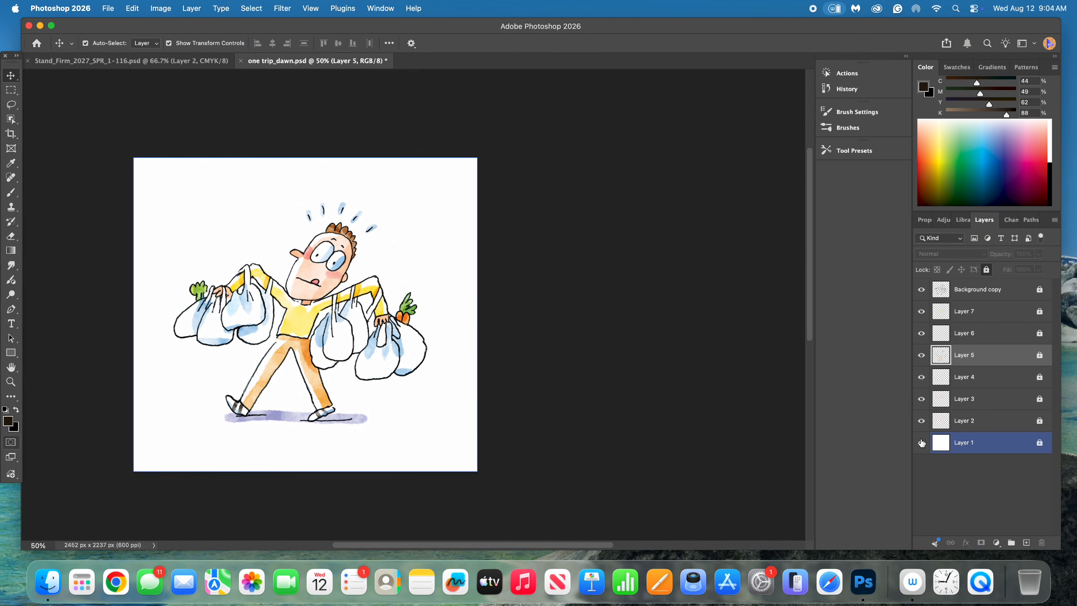
Step: Unlock the colour layers, Layer 7 through Layer 2
left_click(997, 312)
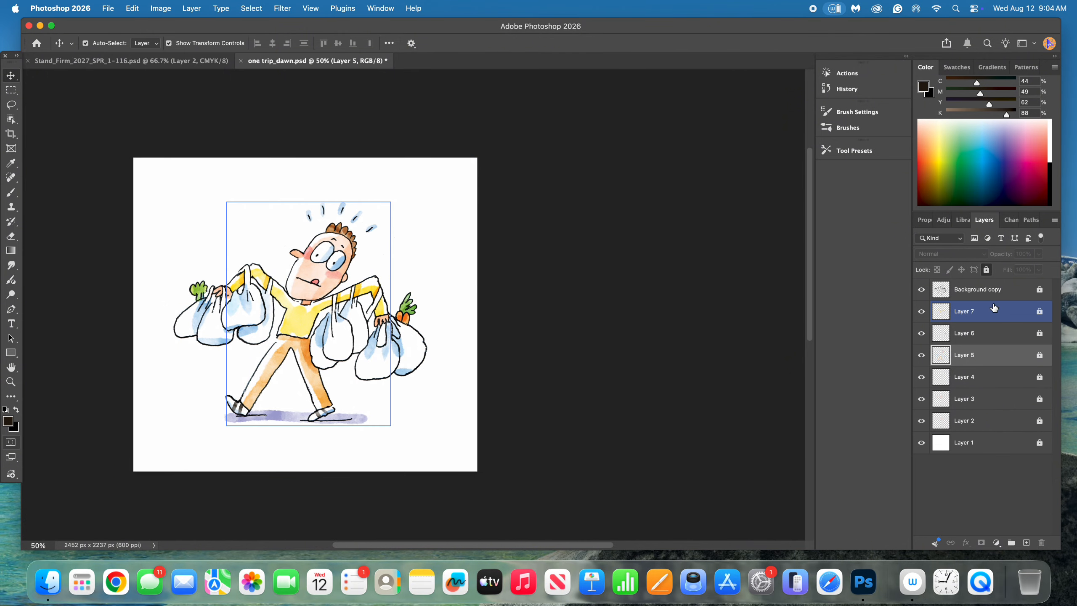
left_click(1039, 312)
left_click(1039, 334)
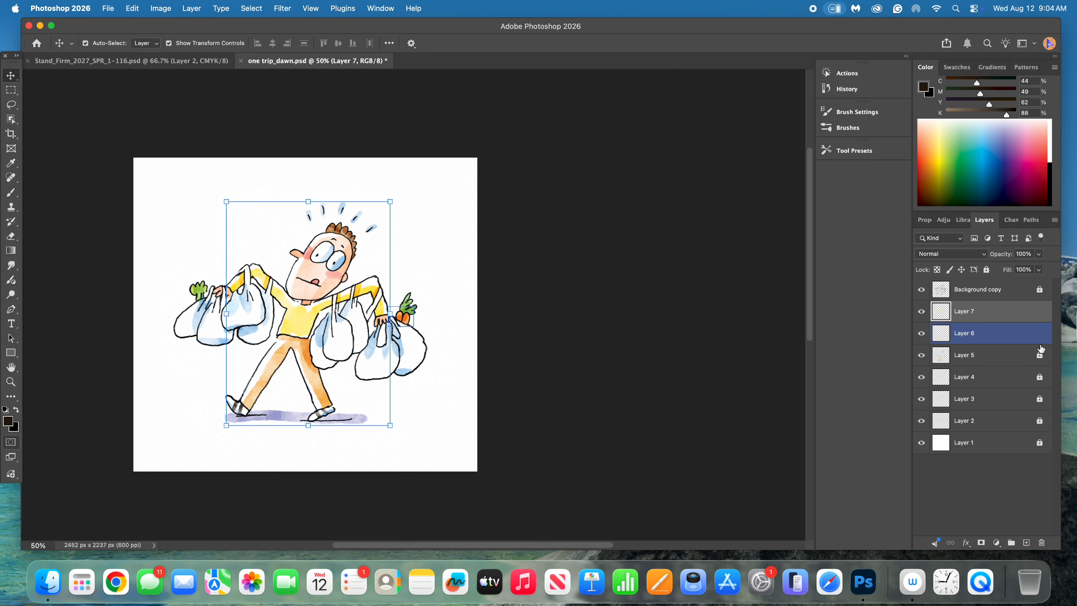
left_click(1038, 356)
left_click(1040, 381)
left_click(1040, 399)
left_click(1040, 420)
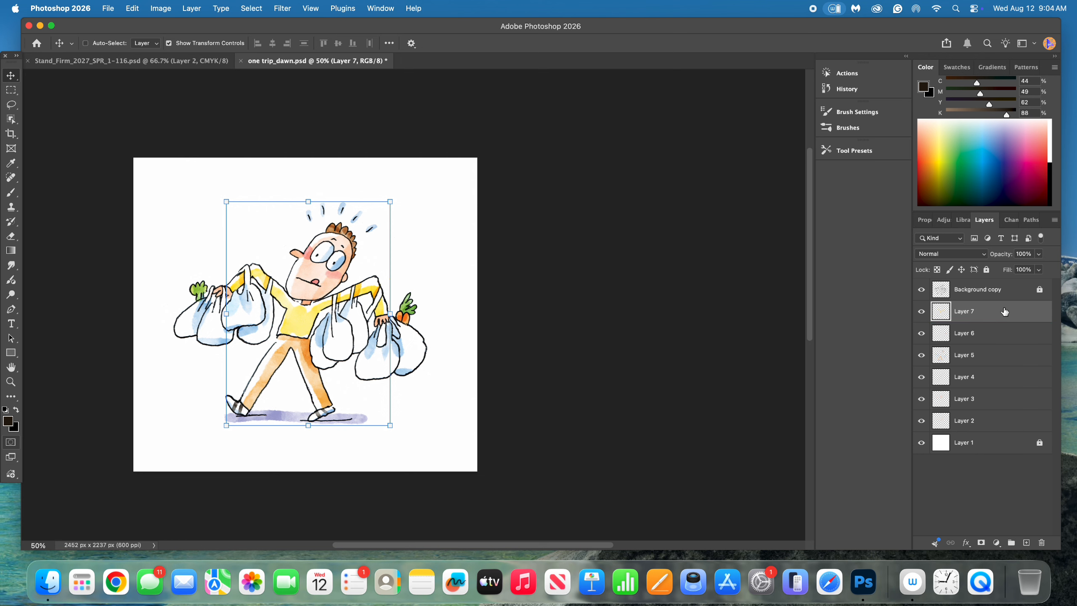
Step: Merge the colour layers from Layer 7 downward into the single Layer 2
key("super+e")
key("super+e")
key("super+e")
key("super+e")
key("super+e")
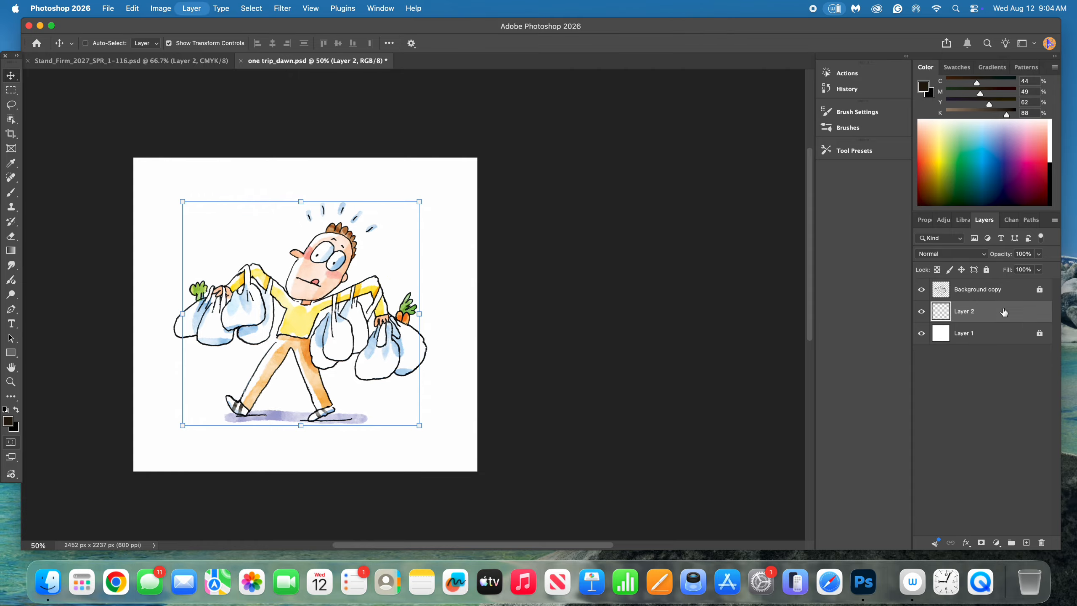
Step: Unlock the Background copy line art layer and merge it down into Layer 2
left_click(1023, 296)
left_click(1034, 290)
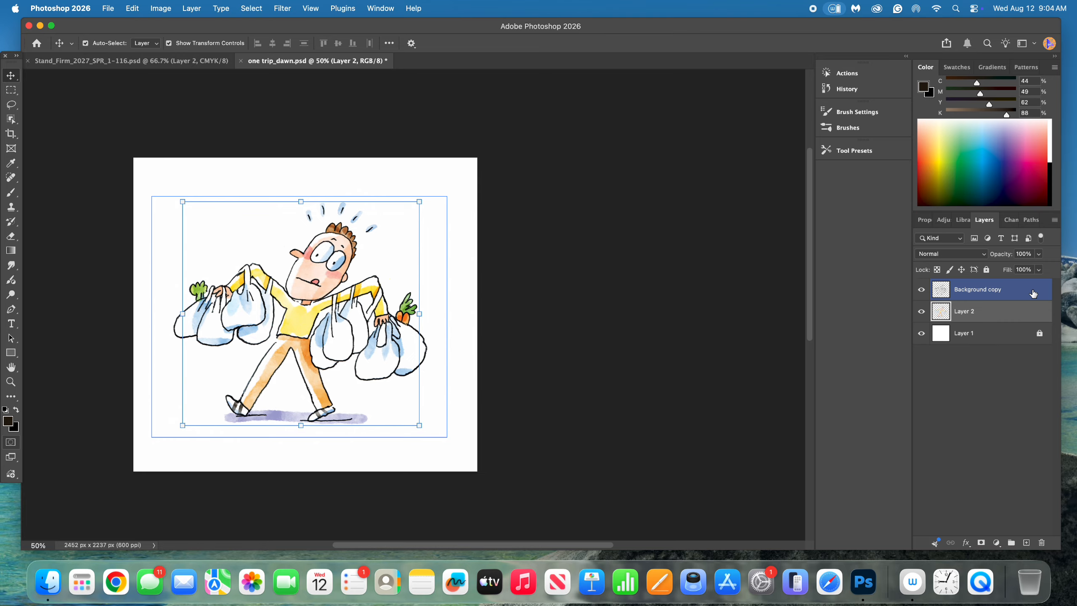
key("super+e")
left_click(1017, 305)
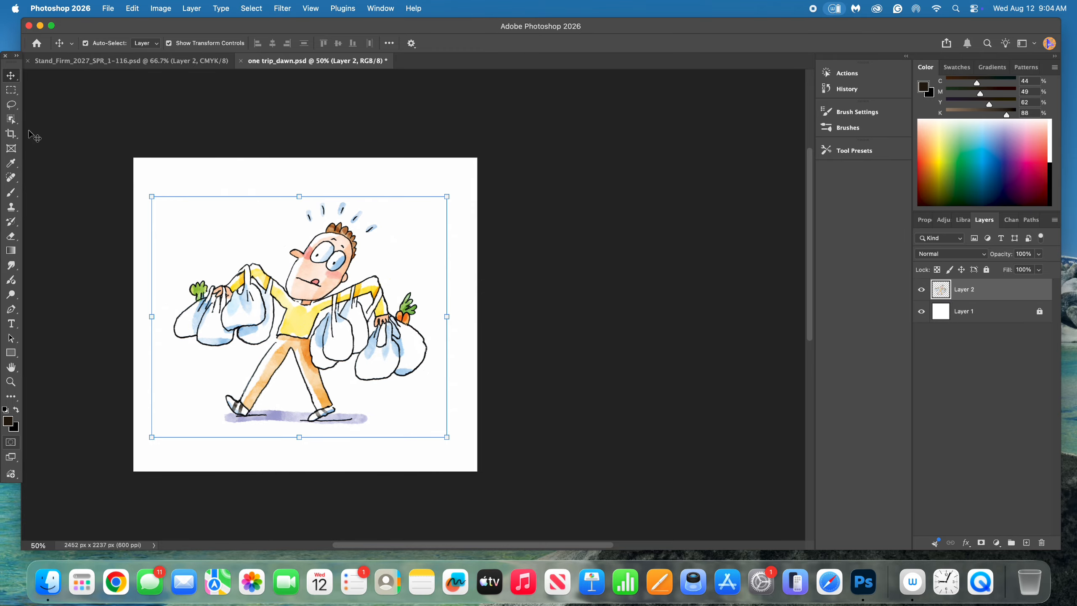
Step: Lasso a loose selection around the entire cartoon on Layer 2 and copy it
left_click(11, 105)
mouse_move(156, 268)
left_mouse_down()
mouse_move(282, 185)
mouse_move(386, 183)
mouse_move(452, 250)
mouse_move(435, 408)
mouse_move(406, 429)
mouse_move(224, 437)
mouse_move(197, 418)
mouse_move(149, 337)
mouse_move(158, 266)
left_mouse_up()
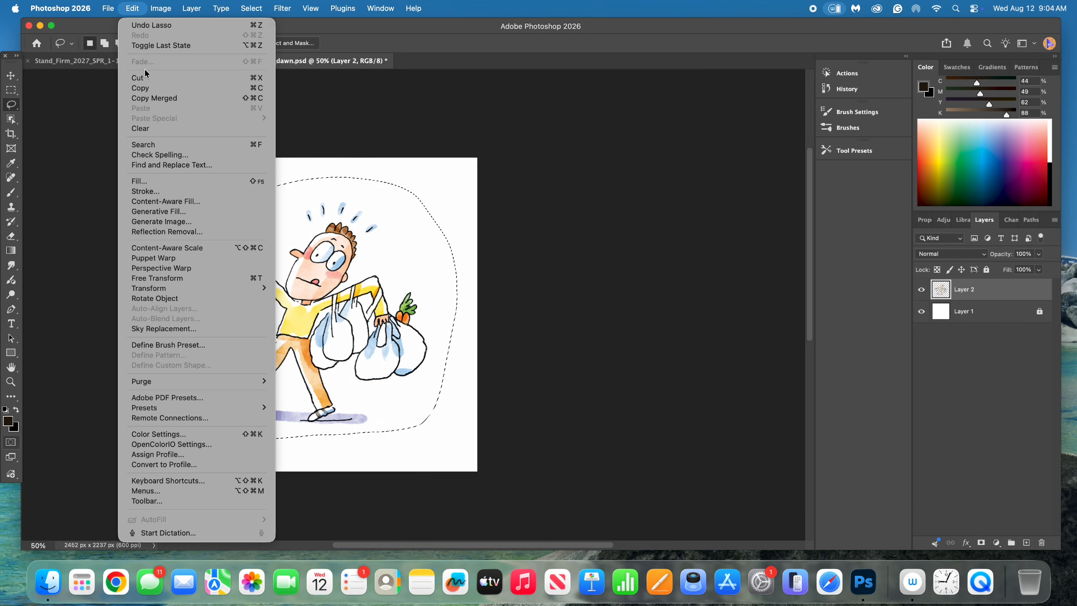
left_click(146, 91)
Step: Add a new layer above Layer 1 in Stand_Firm_2027_SPR_1-116.psd and paste the copied cartoon
left_click(118, 62)
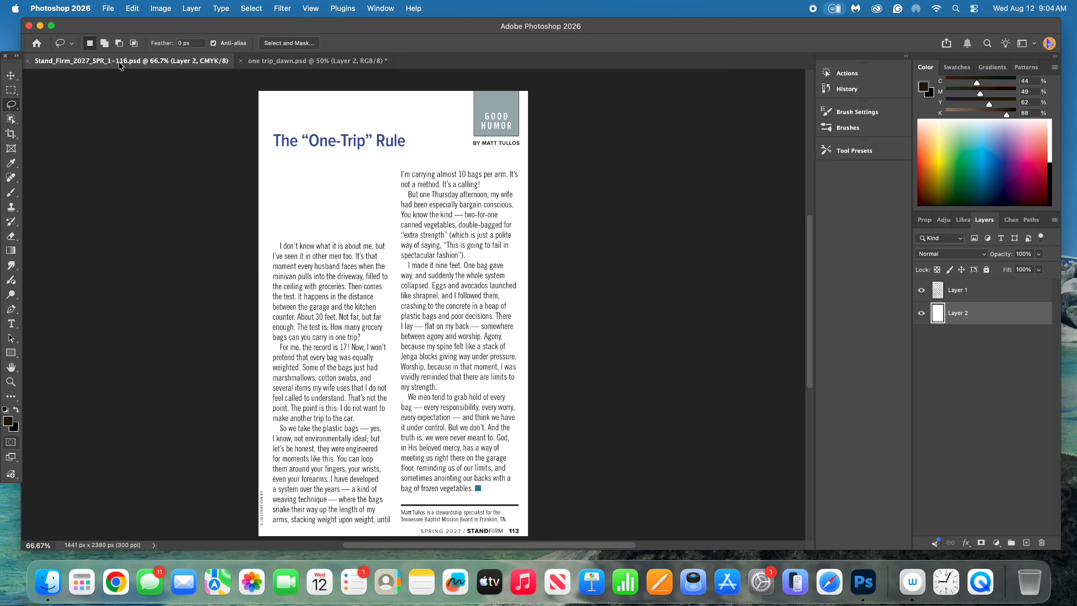
left_click(988, 293)
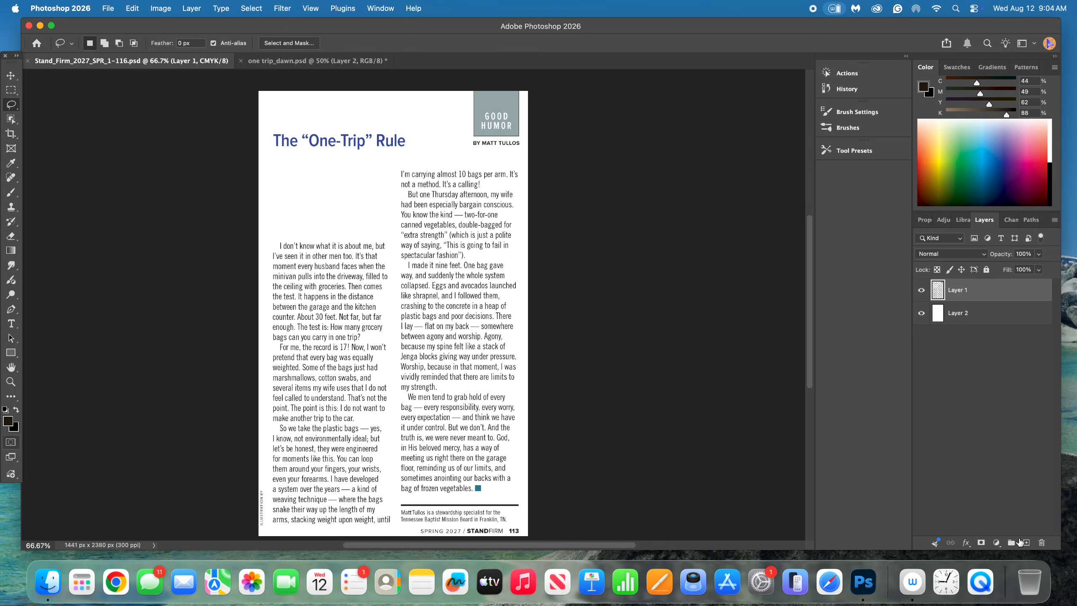
left_click(1025, 543)
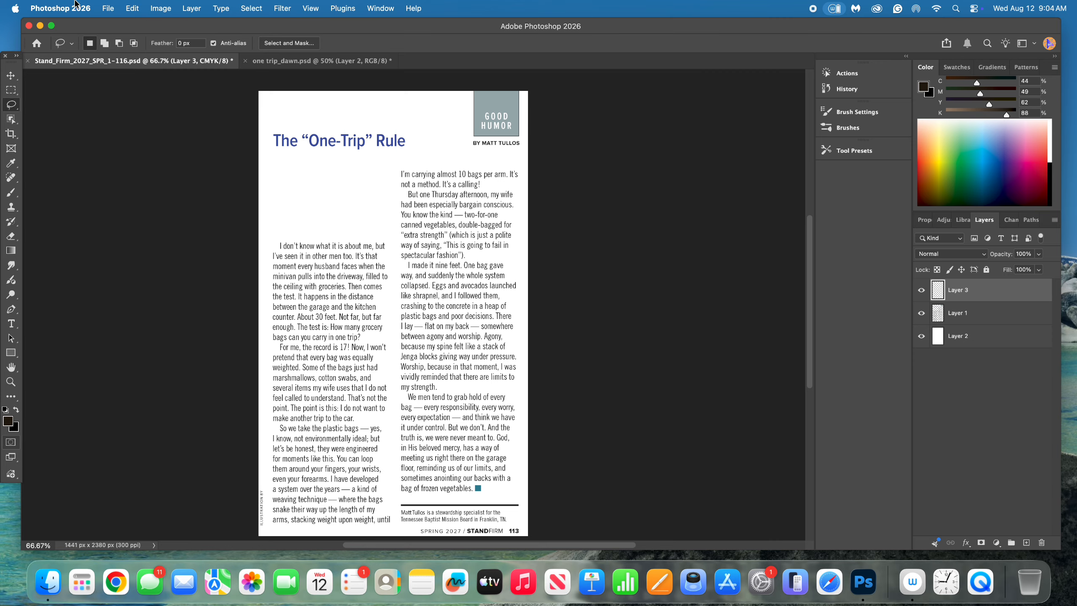
left_click(132, 9)
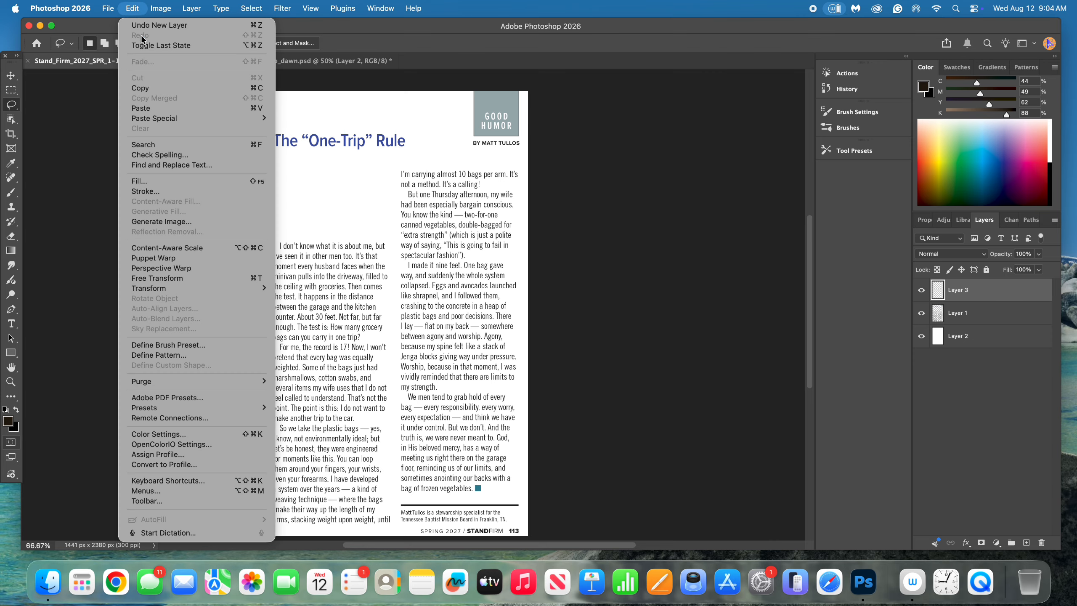
left_click(144, 108)
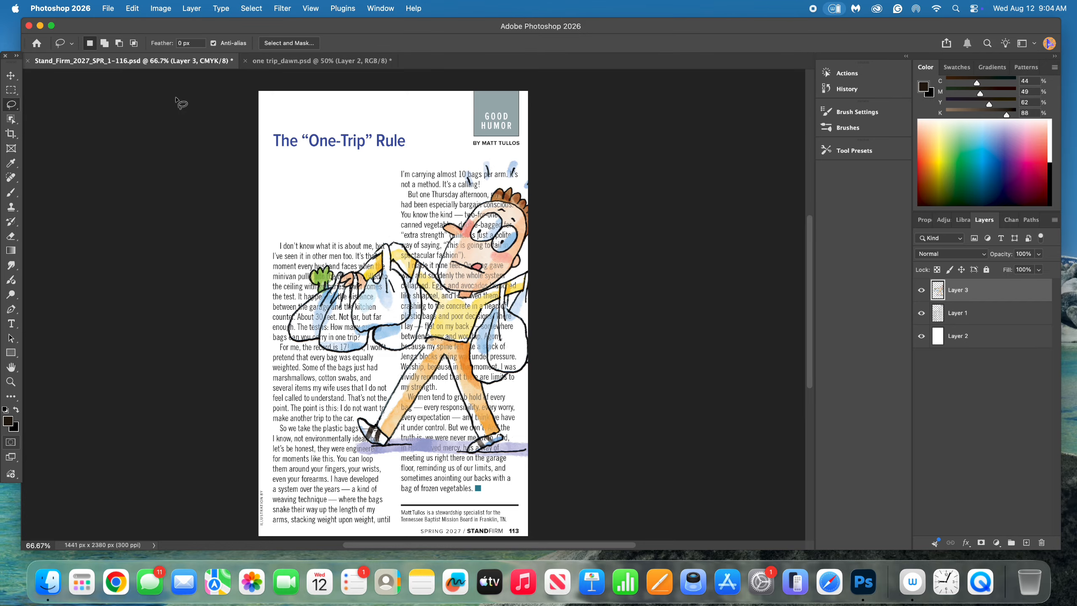
Step: Scale the pasted cartoon on Layer 3 down to about 31% and move it into the gap beneath the article title
left_click(132, 9)
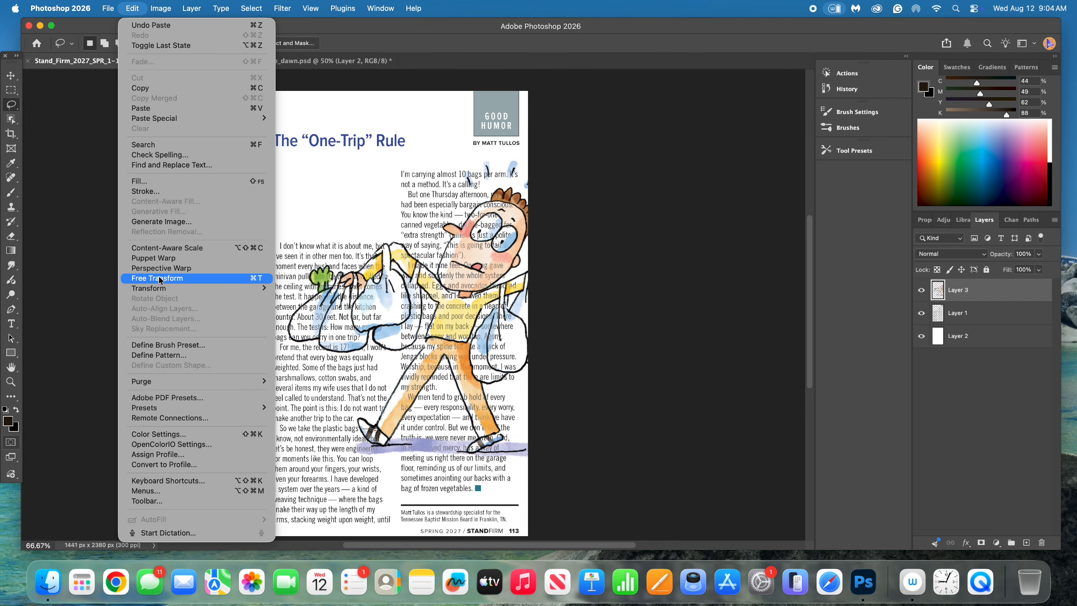
mouse_move(161, 288)
left_click(301, 303)
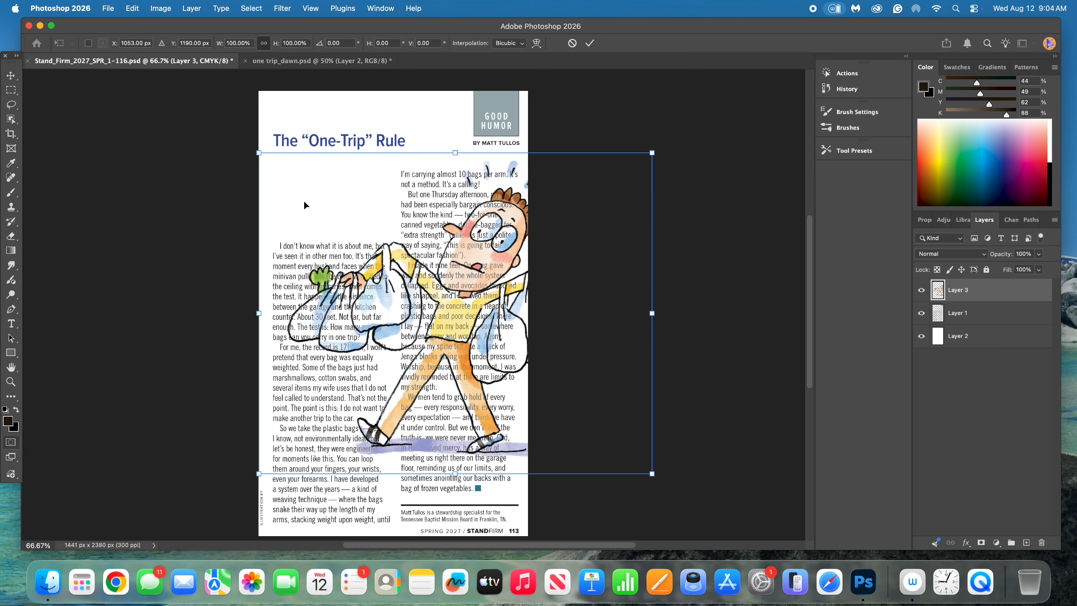
left_click_drag(257, 152, 437, 298)
left_click_drag(479, 372, 304, 191)
left_click_drag(240, 105, 320, 168)
left_click_drag(393, 219, 331, 178)
left_click_drag(256, 129, 271, 141)
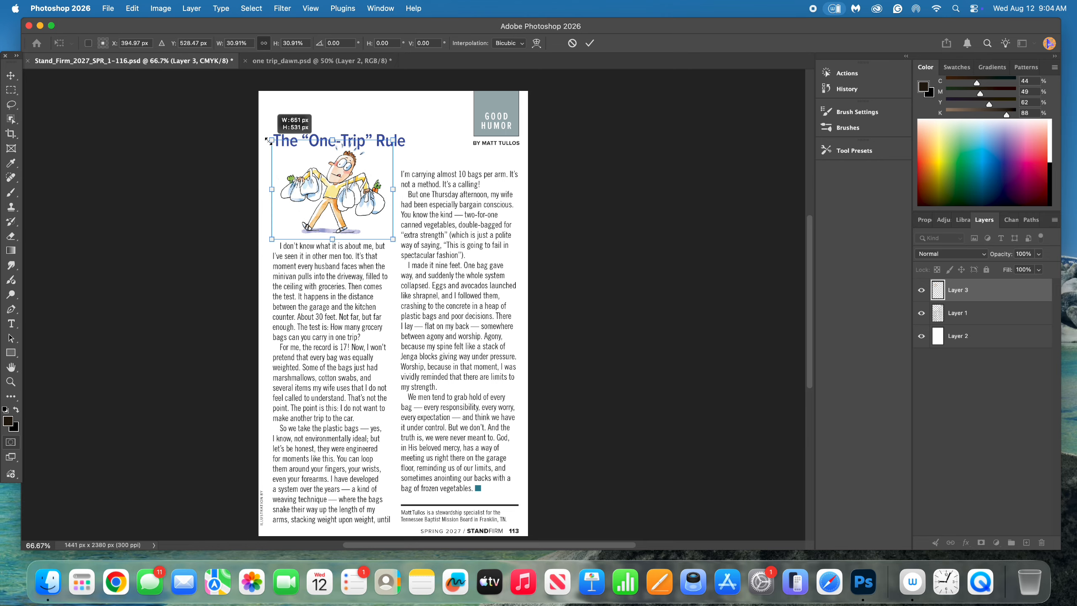
Step: Fine-tune the cartoon's size to about 30.7% and centre it between the title and the first column's text, then apply the transform
left_click_drag(342, 171, 342, 176)
left_click_drag(275, 147, 275, 148)
left_click_drag(382, 204, 365, 209)
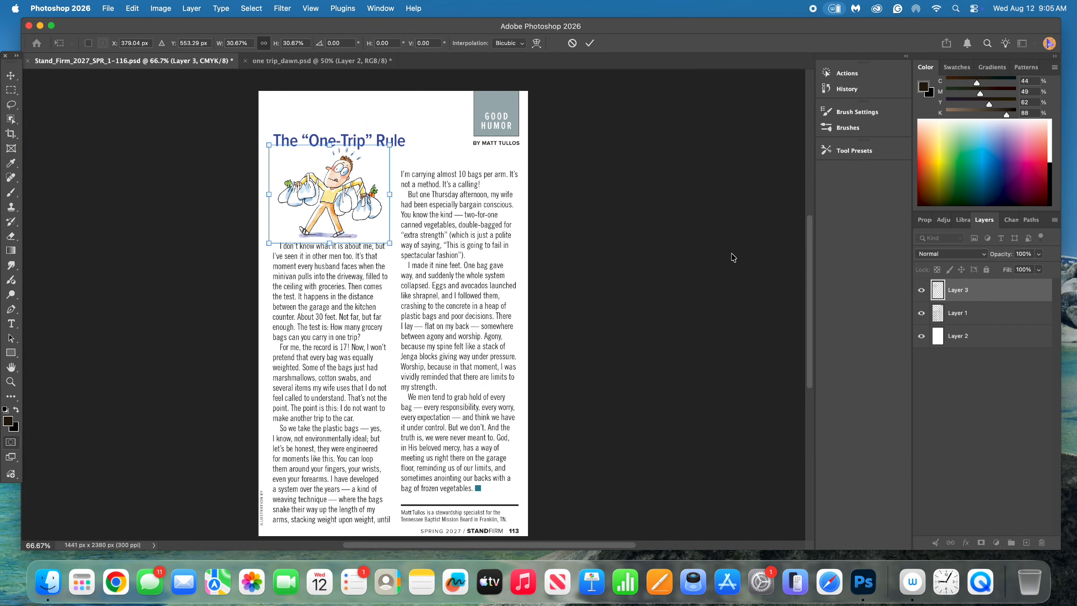
key("Return")
key("l")
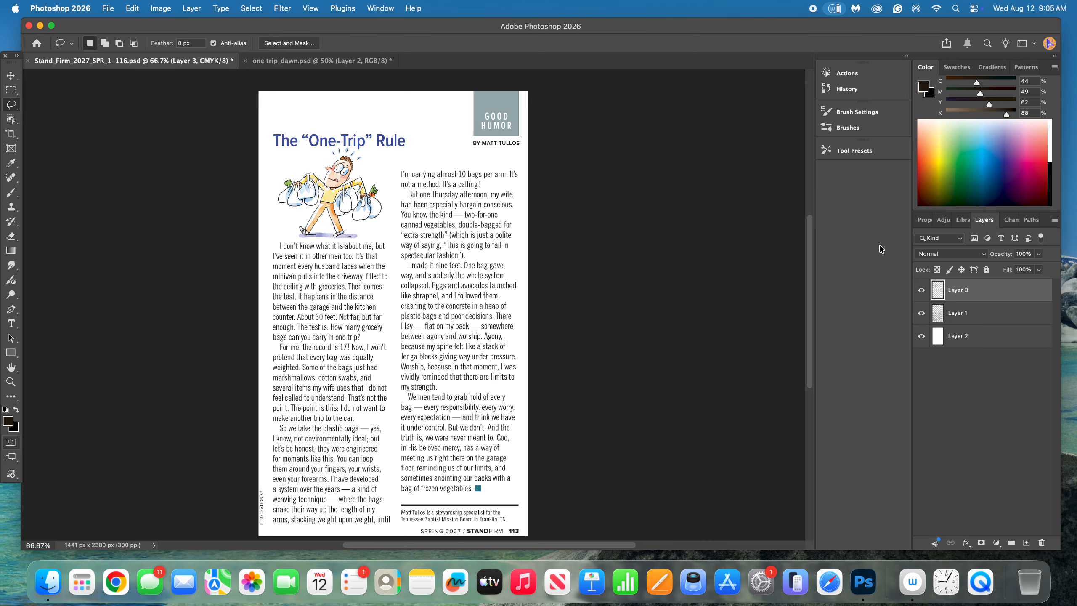
Step: Examine the placed cartoon at 200% zoom, checking its fit against the title and surrounding text columns
left_click(11, 383)
left_click(338, 183)
left_click(341, 187)
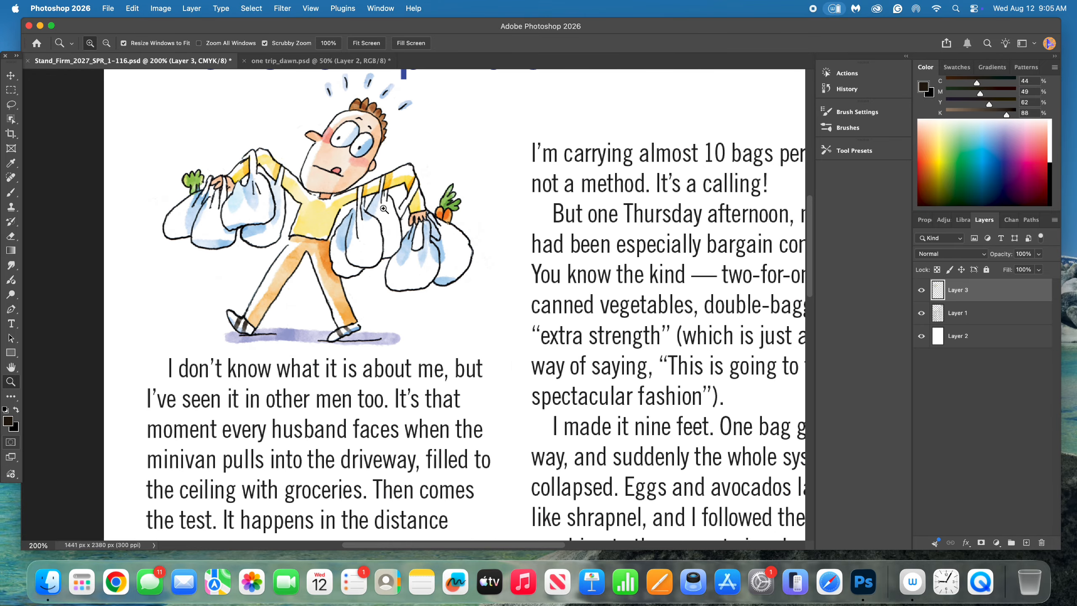
scroll(384, 208, "up", 4)
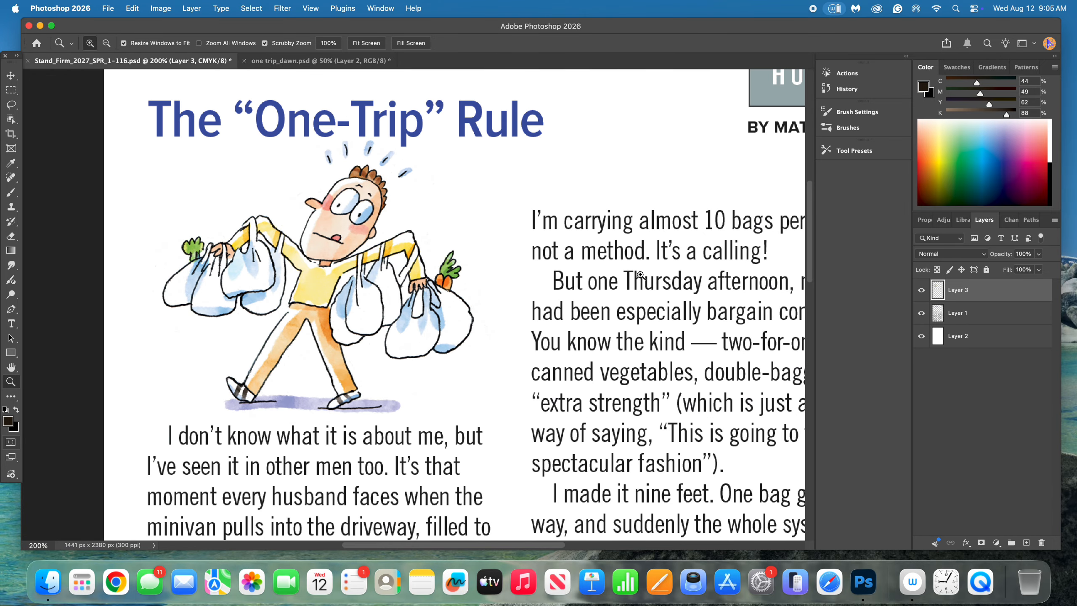
scroll(640, 274, "up", 3)
scroll(640, 275, "down", 4)
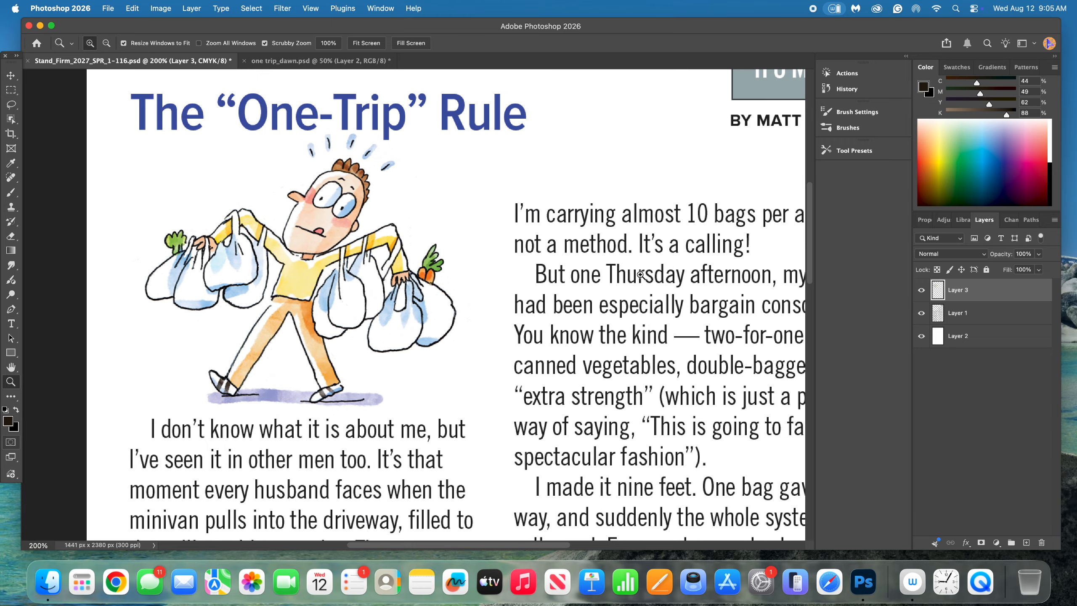
scroll(640, 274, "right", 2)
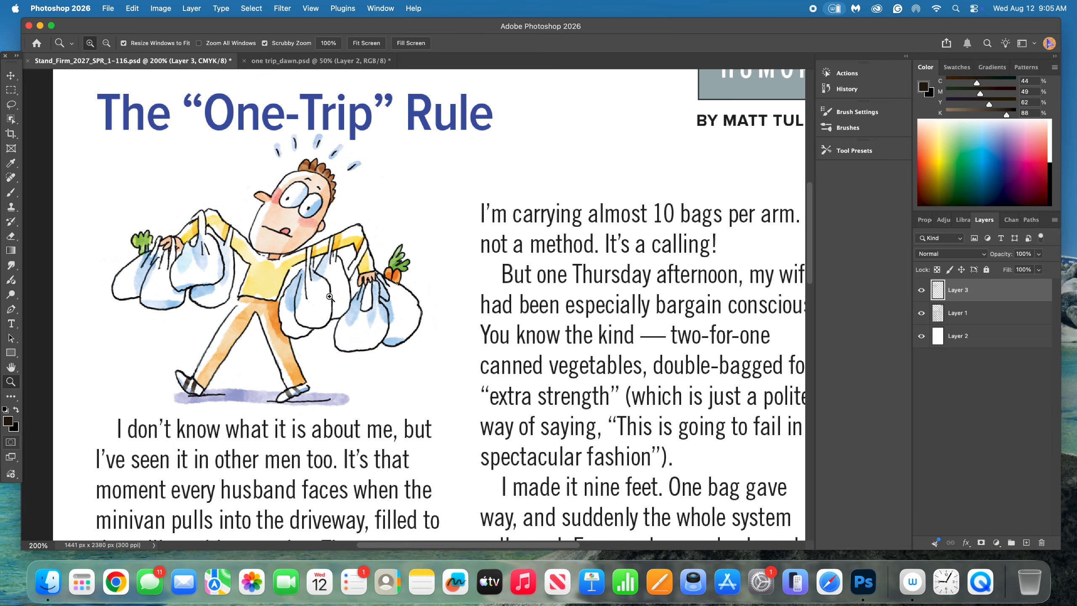